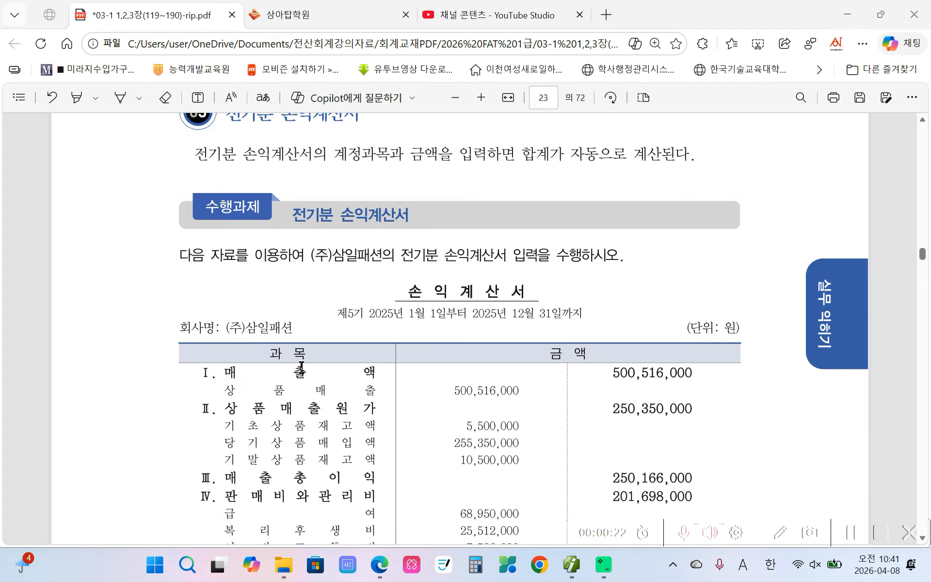
Highlight the 손익계산서 title and its period line, 제5기 2025년 1월 1일부터 2025년 12월 31일까지, in yellow
{"action": "scroll", "coordinate": [302, 367], "scroll_direction": "down", "scroll_amount": 3}
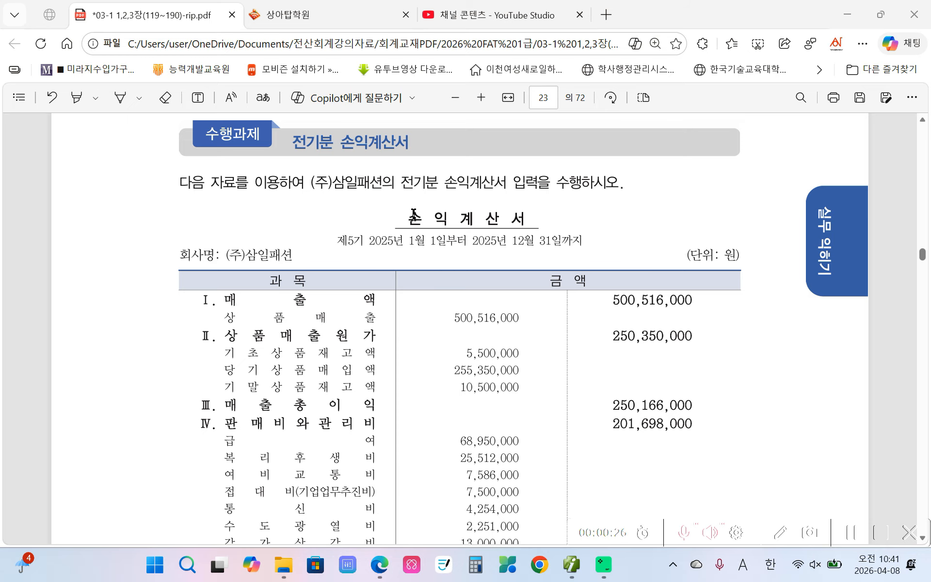
{"action": "left_click_drag", "start_coordinate": [402, 222], "coordinate": [519, 220]}
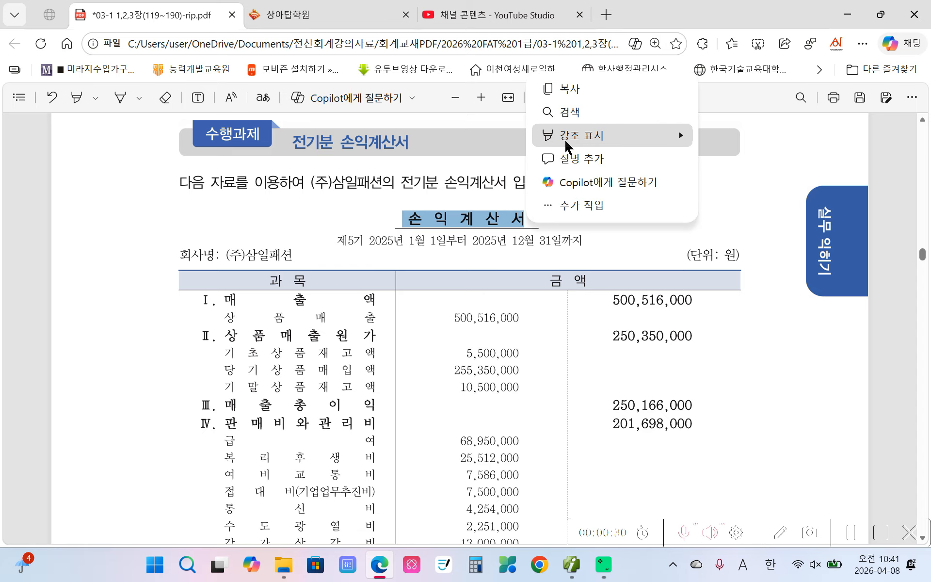
{"action": "mouse_move", "coordinate": [564, 134]}
{"action": "left_click", "coordinate": [738, 136]}
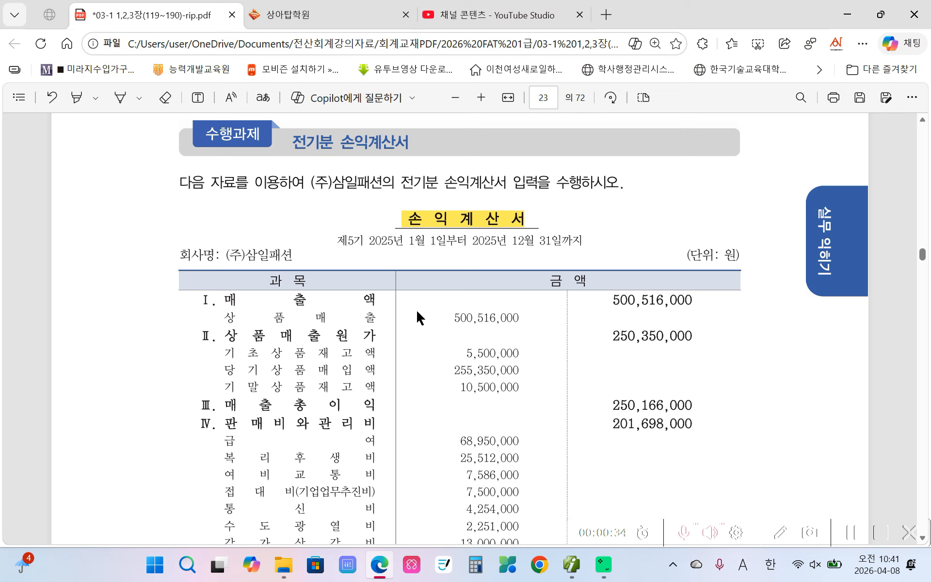
{"action": "scroll", "coordinate": [417, 318], "scroll_direction": "down", "scroll_amount": 2}
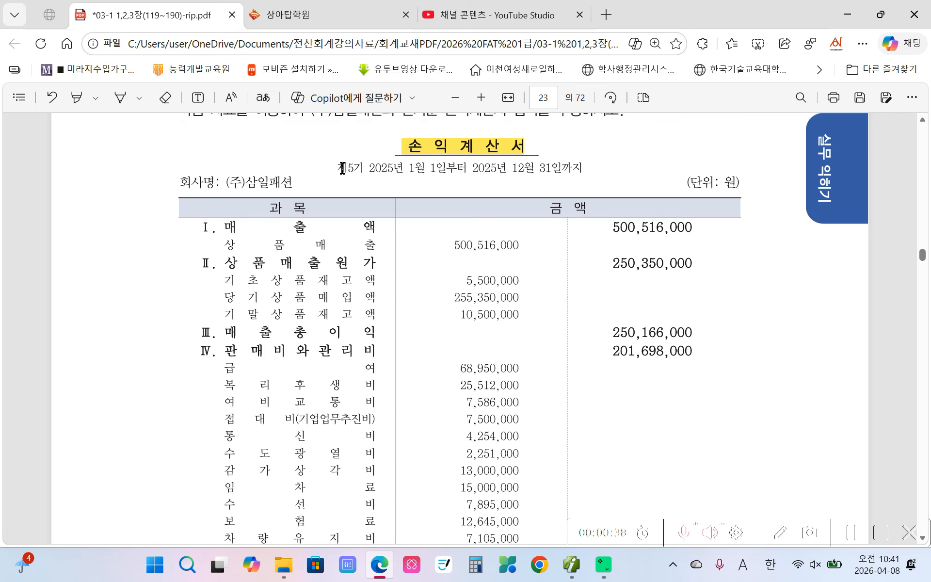
{"action": "left_click_drag", "start_coordinate": [342, 168], "coordinate": [593, 170]}
{"action": "mouse_move", "coordinate": [616, 136]}
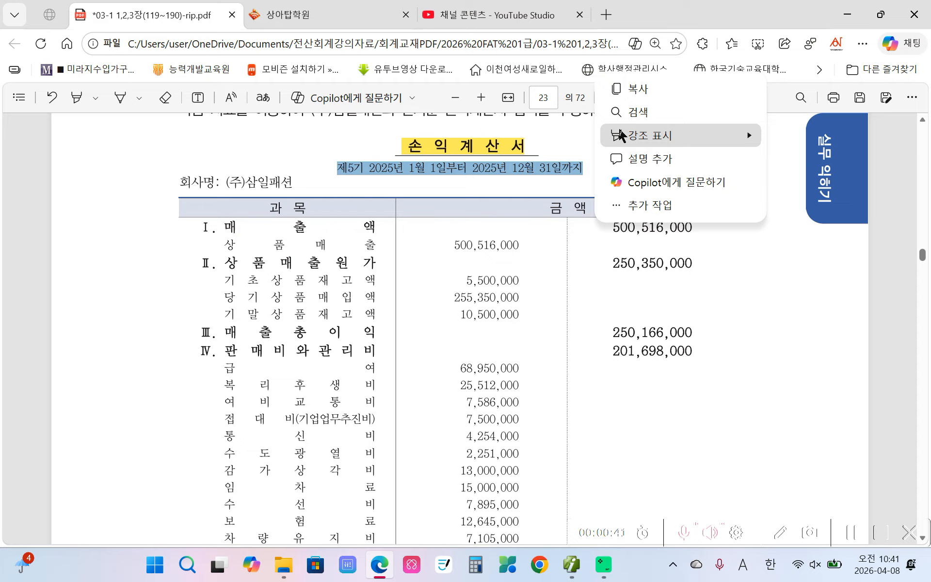
{"action": "mouse_move", "coordinate": [728, 135]}
{"action": "left_click", "coordinate": [815, 134]}
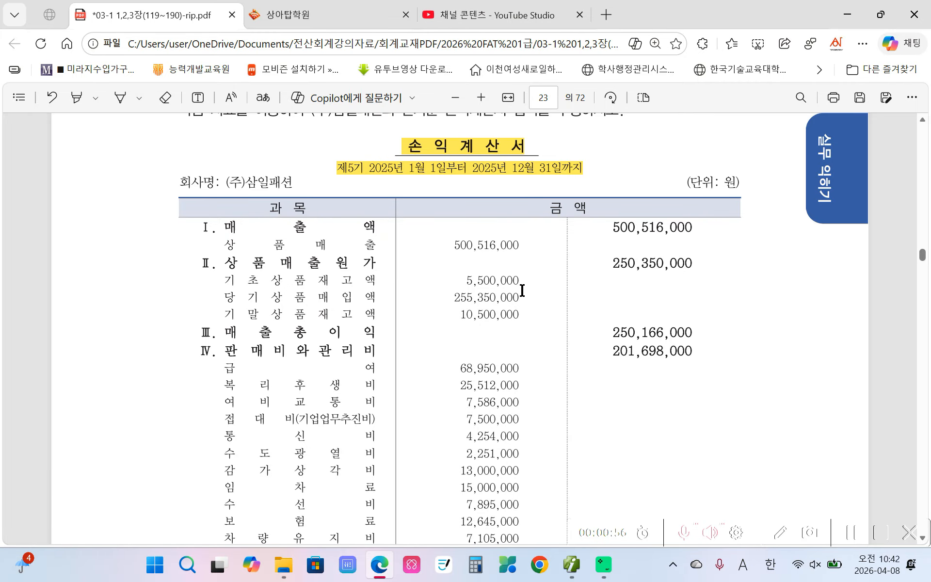
Examine the income statement from the sales rows through expenses down to 당기순이익
{"action": "scroll", "coordinate": [522, 291], "scroll_direction": "down", "scroll_amount": 2}
{"action": "scroll", "coordinate": [523, 291], "scroll_direction": "down", "scroll_amount": 2}
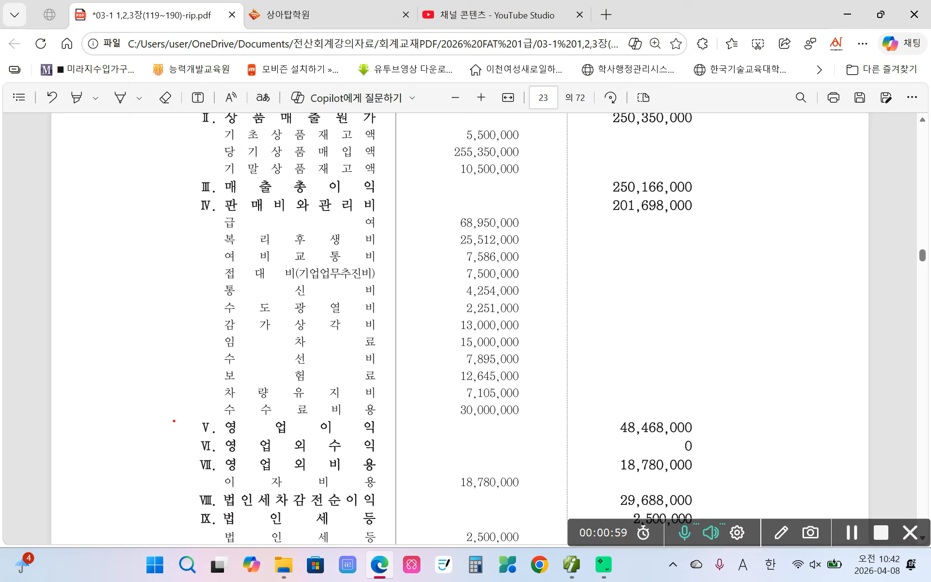
{"action": "mouse_move", "coordinate": [174, 415]}
{"action": "left_mouse_down"}
{"action": "mouse_move", "coordinate": [482, 416]}
{"action": "mouse_move", "coordinate": [684, 454]}
{"action": "mouse_move", "coordinate": [711, 441]}
{"action": "left_mouse_up"}
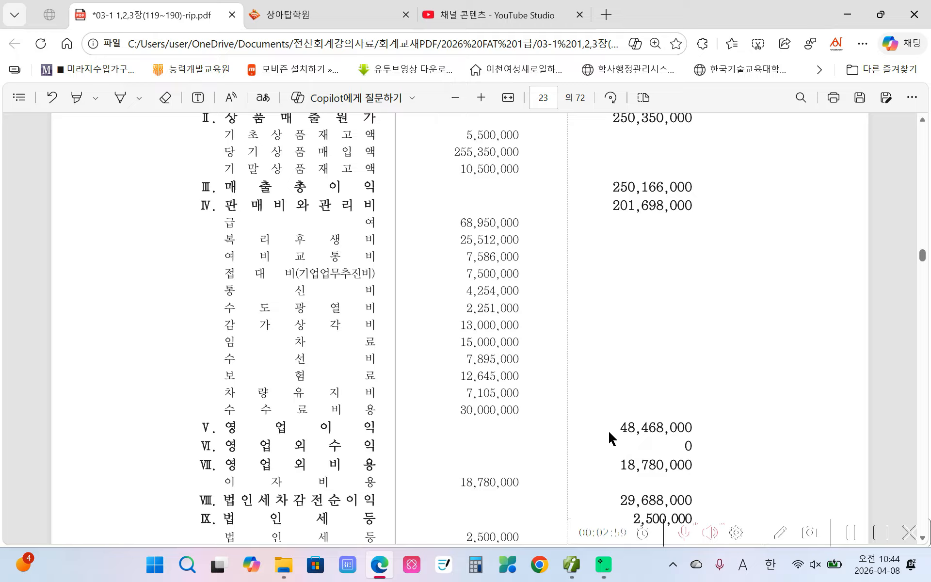
{"action": "scroll", "coordinate": [609, 427], "scroll_direction": "down", "scroll_amount": 3}
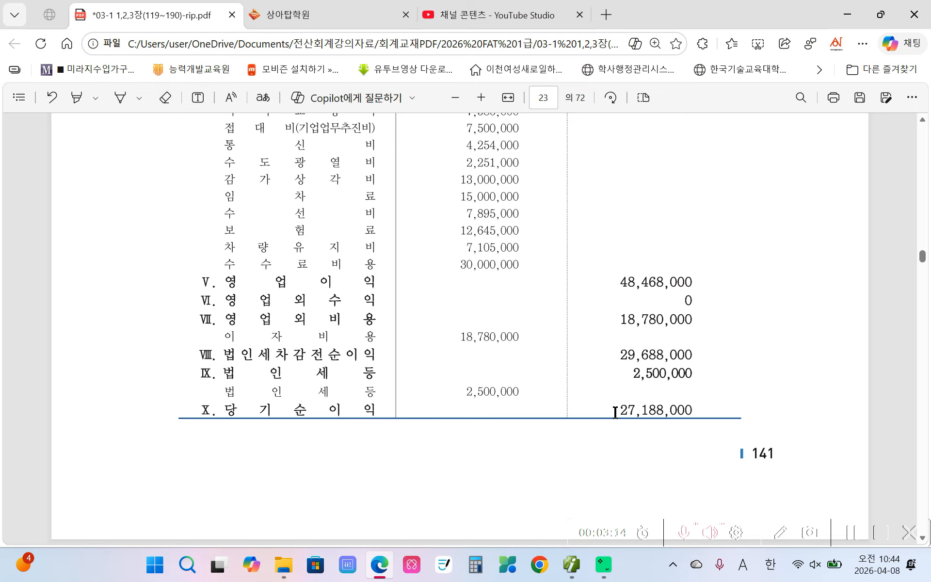
{"action": "scroll", "coordinate": [614, 318], "scroll_direction": "up", "scroll_amount": 8}
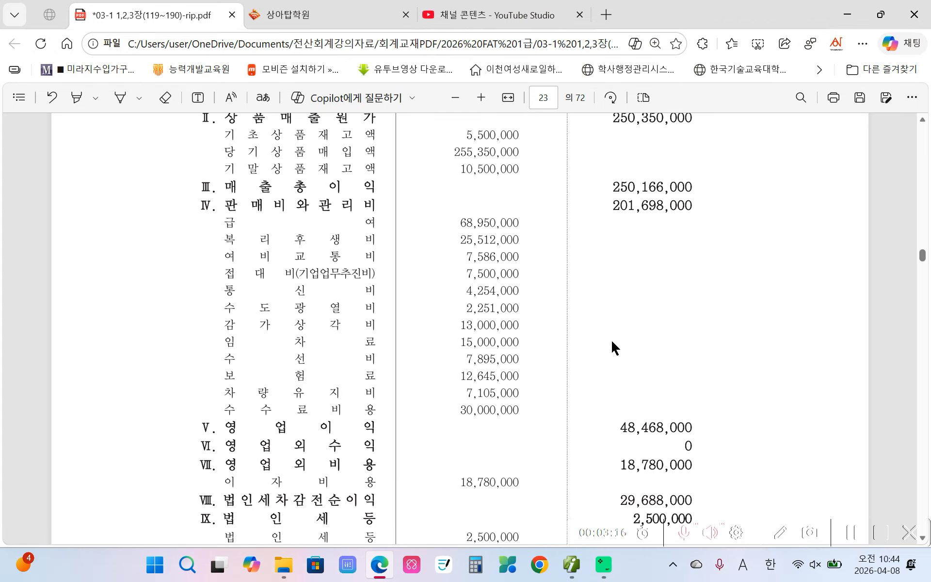
{"action": "scroll", "coordinate": [618, 331], "scroll_direction": "up", "scroll_amount": 2}
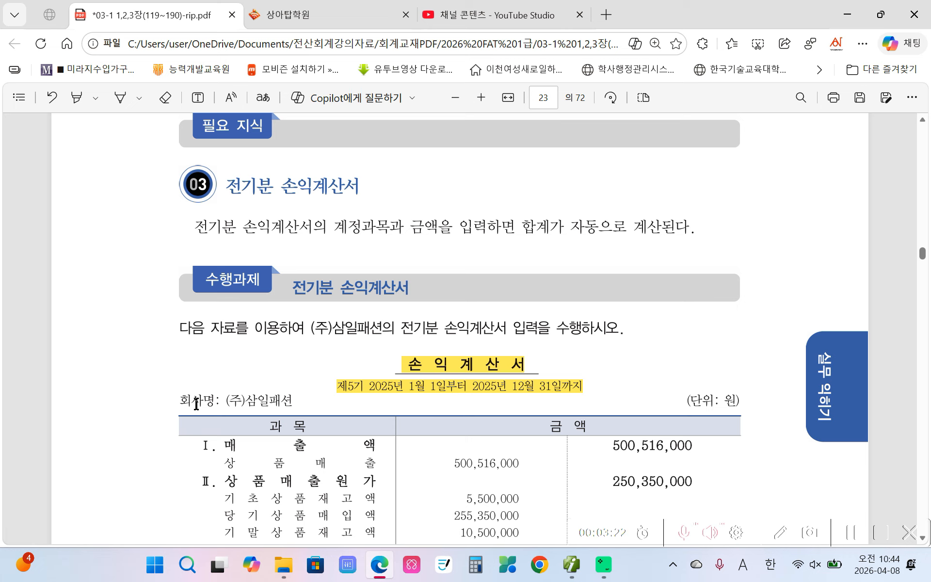
{"action": "scroll", "coordinate": [704, 409], "scroll_direction": "down", "scroll_amount": 1}
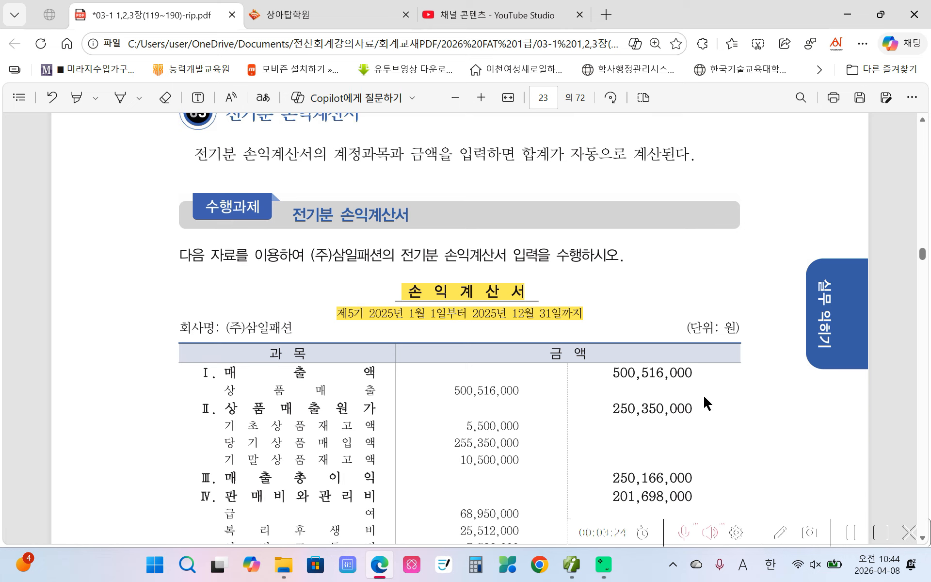
{"action": "scroll", "coordinate": [708, 402], "scroll_direction": "down", "scroll_amount": 1}
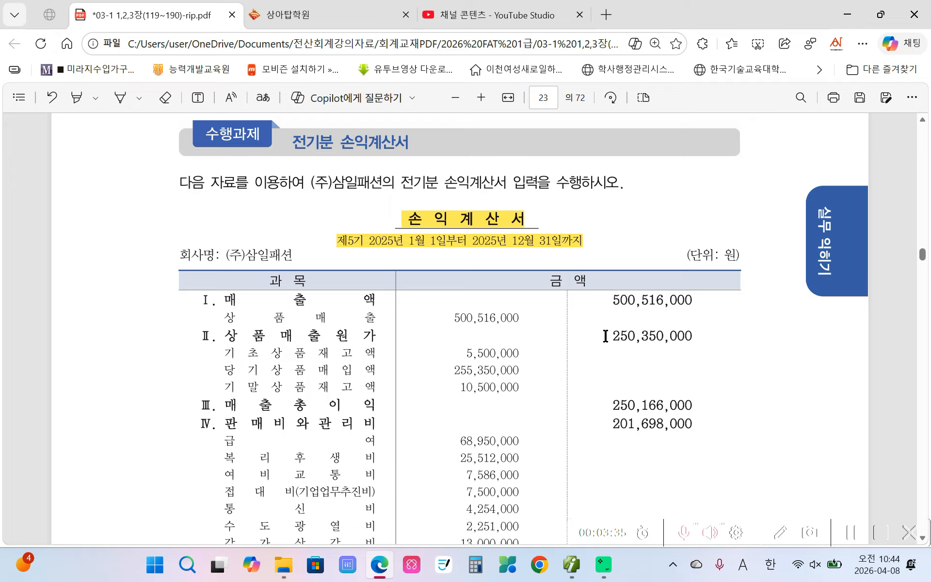
Highlight the 매출액 total and the 상품매출 amount in the income statement in yellow
{"action": "left_click_drag", "start_coordinate": [606, 335], "coordinate": [664, 336]}
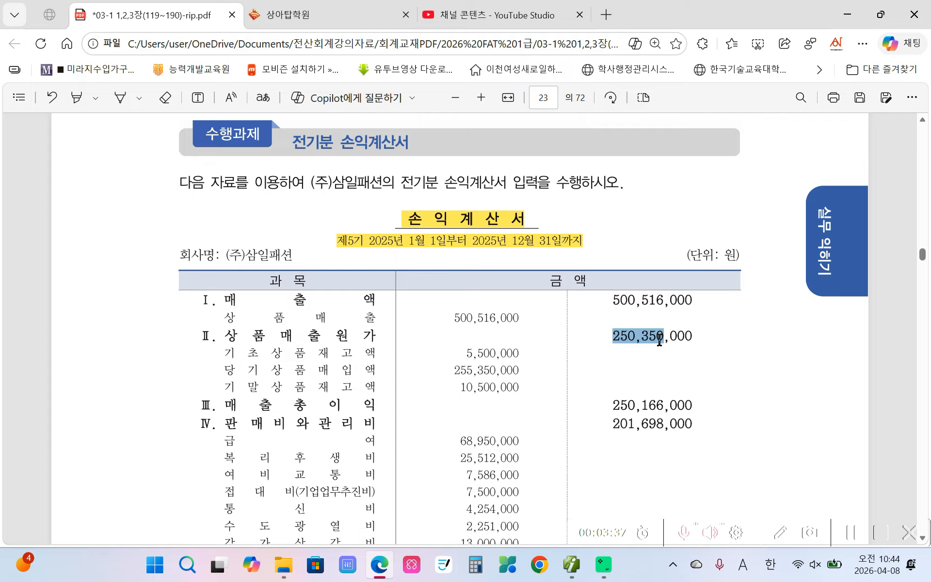
{"action": "left_click", "coordinate": [619, 315]}
{"action": "left_click_drag", "start_coordinate": [608, 300], "coordinate": [692, 318]}
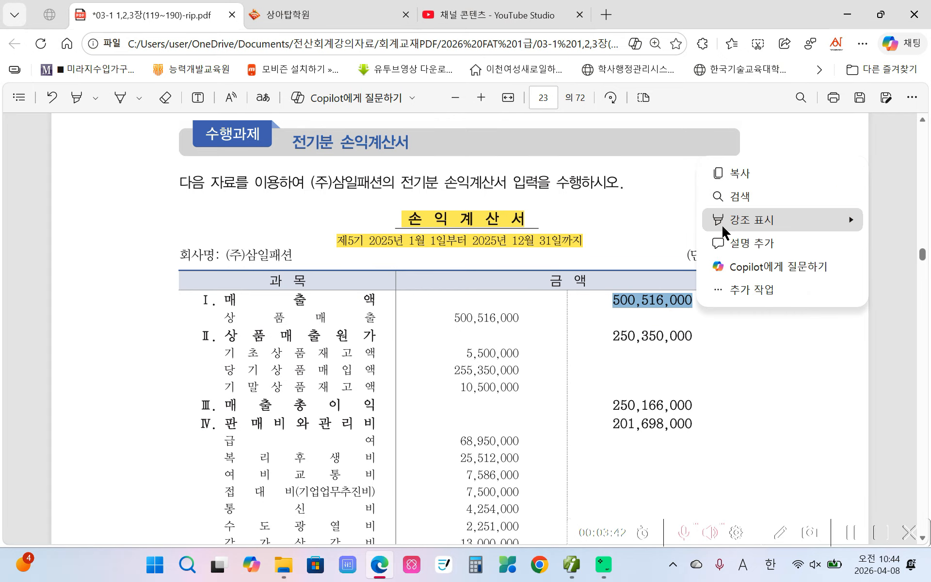
{"action": "mouse_move", "coordinate": [721, 225]}
{"action": "left_click", "coordinate": [653, 222]}
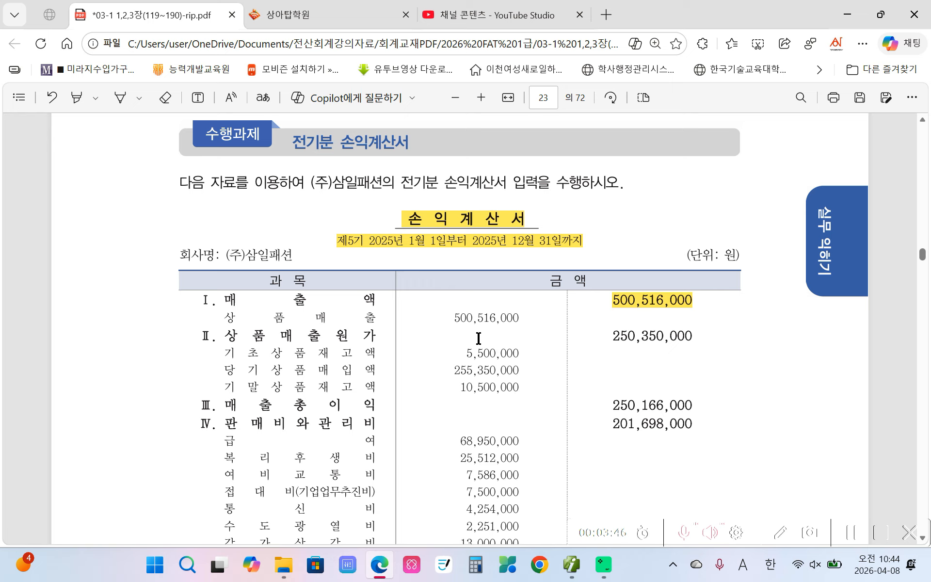
{"action": "left_click_drag", "start_coordinate": [455, 318], "coordinate": [518, 319]}
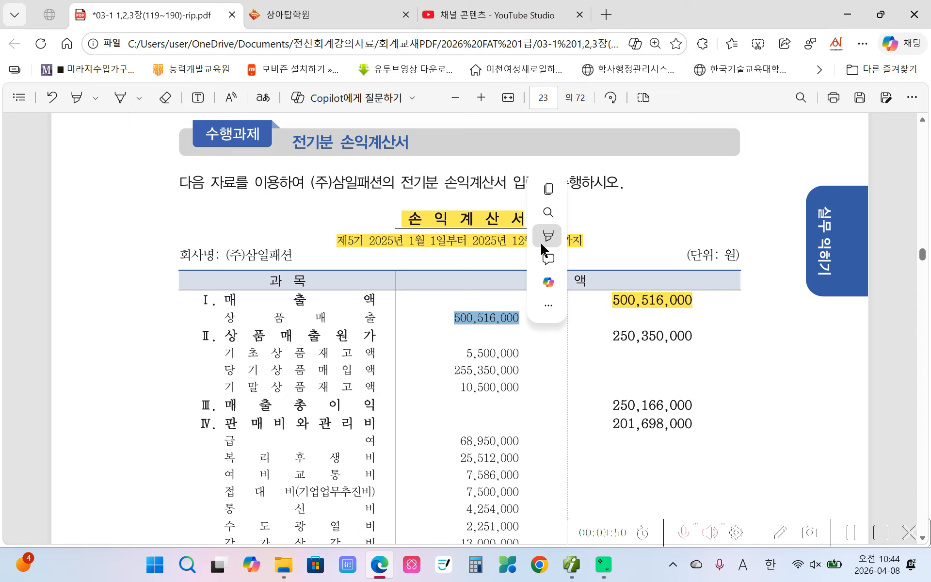
{"action": "mouse_move", "coordinate": [541, 243]}
{"action": "left_click", "coordinate": [736, 235]}
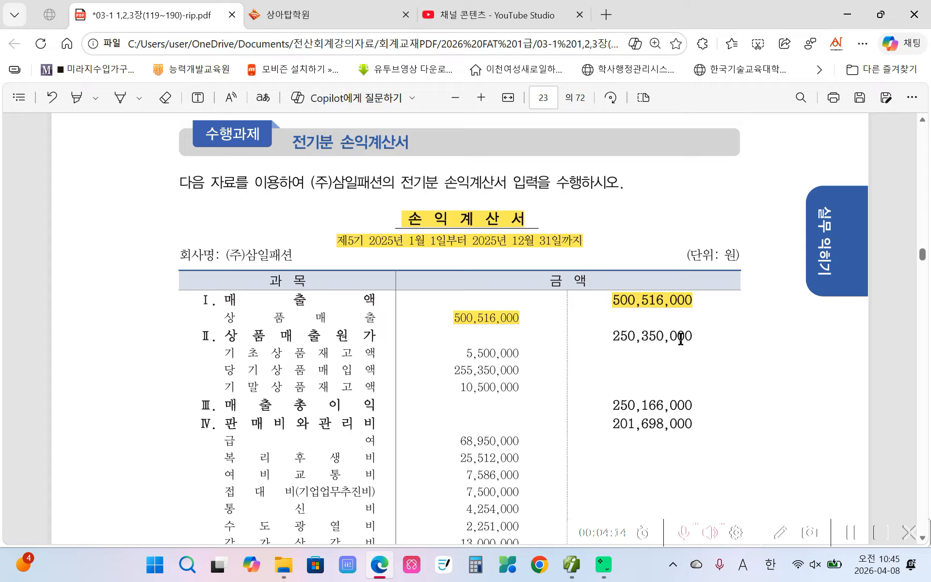
Highlight the 상품매출원가 total in the income statement in yellow
{"action": "left_click_drag", "start_coordinate": [614, 336], "coordinate": [693, 335]}
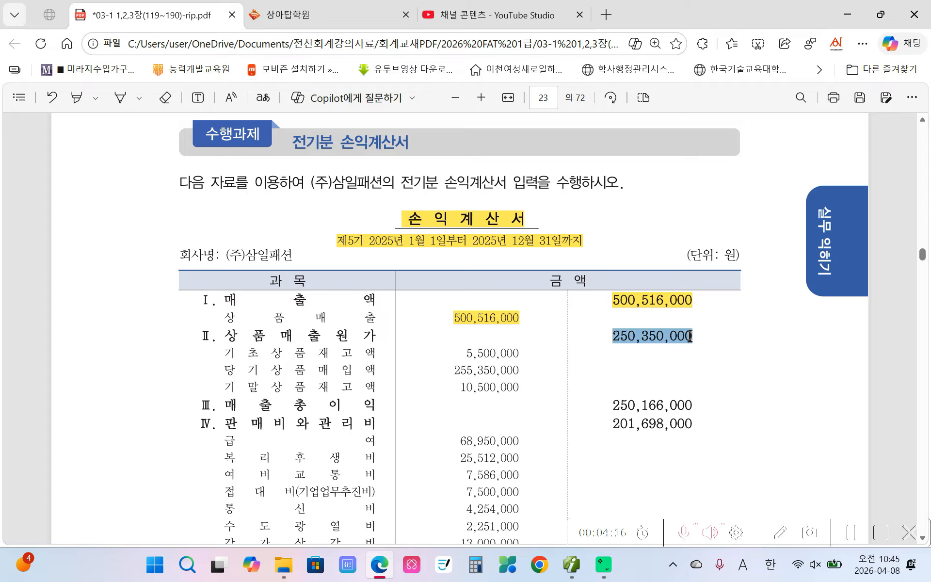
{"action": "mouse_move", "coordinate": [723, 258]}
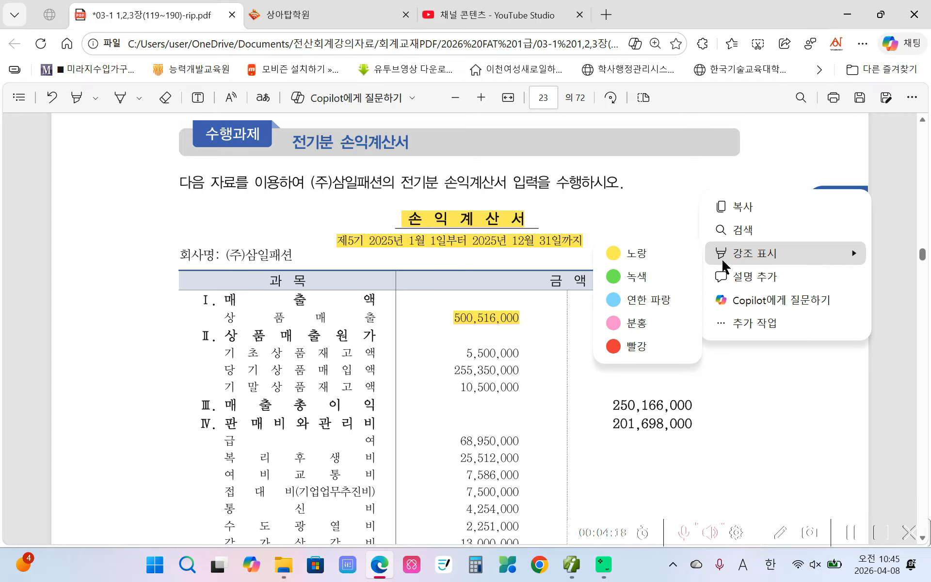
{"action": "left_click", "coordinate": [670, 258]}
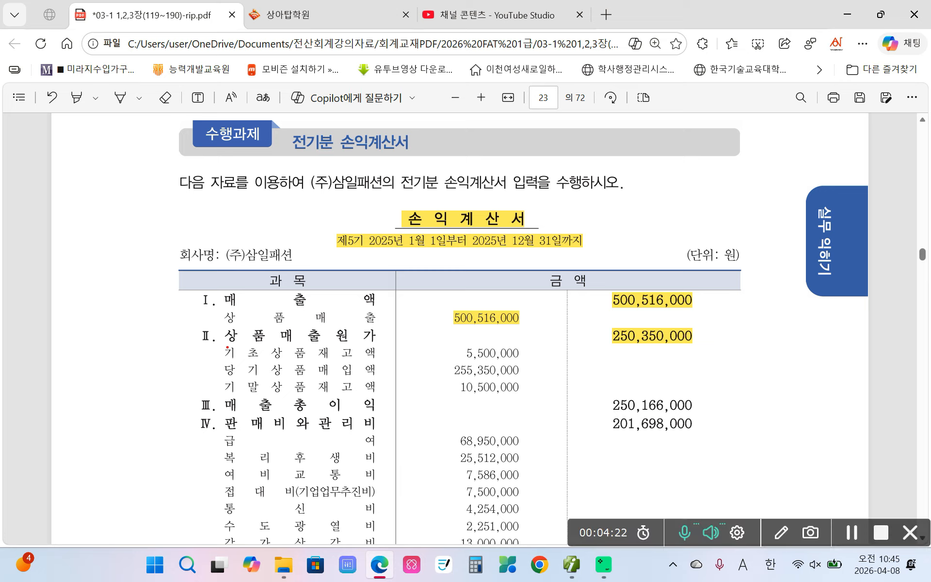
{"action": "mouse_move", "coordinate": [224, 348]}
{"action": "left_mouse_down"}
{"action": "mouse_move", "coordinate": [256, 378]}
{"action": "mouse_move", "coordinate": [374, 398]}
{"action": "mouse_move", "coordinate": [527, 401]}
{"action": "left_mouse_up"}
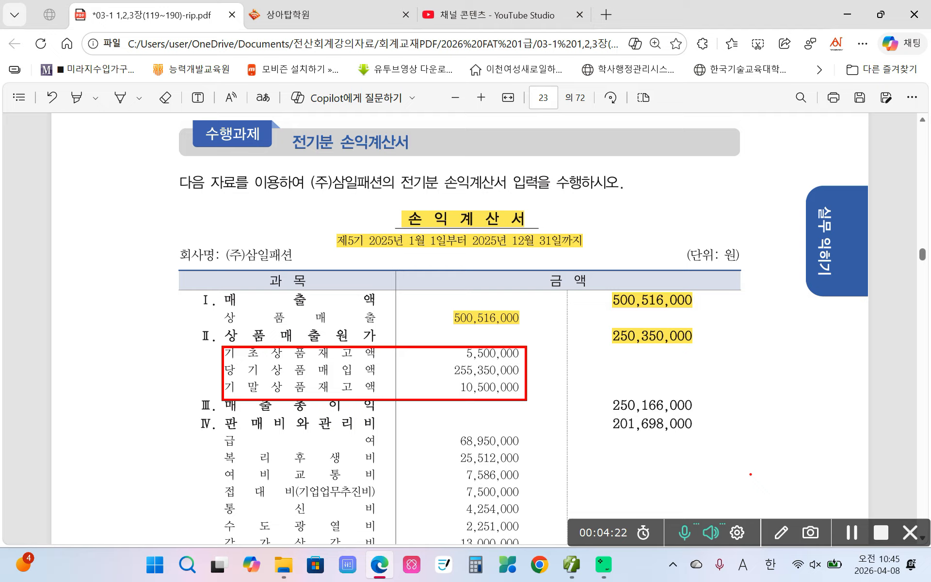
{"action": "left_click_drag", "start_coordinate": [717, 335], "coordinate": [710, 346]}
{"action": "left_click_drag", "start_coordinate": [527, 347], "coordinate": [528, 399]}
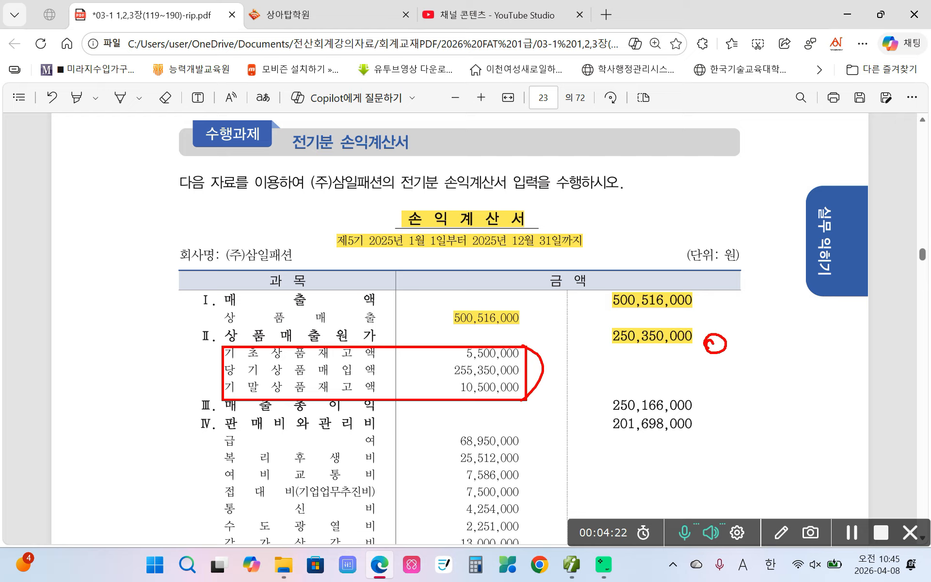
{"action": "mouse_move", "coordinate": [451, 390]}
{"action": "left_mouse_down"}
{"action": "mouse_move", "coordinate": [517, 403]}
{"action": "mouse_move", "coordinate": [521, 377]}
{"action": "mouse_move", "coordinate": [449, 384]}
{"action": "mouse_move", "coordinate": [459, 398]}
{"action": "mouse_move", "coordinate": [533, 401]}
{"action": "left_mouse_up"}
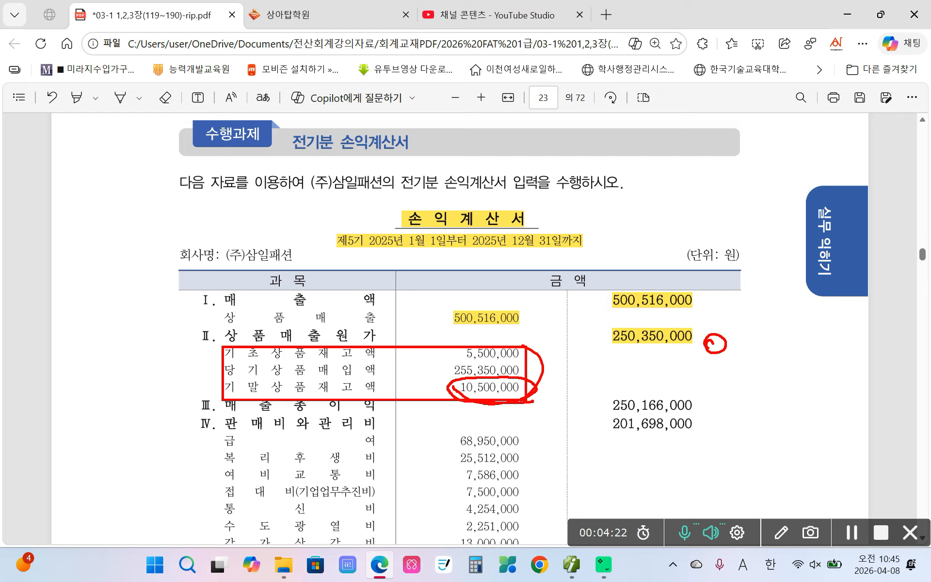
{"action": "left_click_drag", "start_coordinate": [208, 379], "coordinate": [222, 385]}
{"action": "mouse_move", "coordinate": [528, 335]}
{"action": "left_mouse_down"}
{"action": "mouse_move", "coordinate": [554, 339]}
{"action": "mouse_move", "coordinate": [534, 368]}
{"action": "mouse_move", "coordinate": [548, 359]}
{"action": "left_mouse_up"}
{"action": "mouse_move", "coordinate": [623, 342]}
{"action": "left_mouse_down"}
{"action": "mouse_move", "coordinate": [599, 337]}
{"action": "mouse_move", "coordinate": [589, 349]}
{"action": "left_mouse_up"}
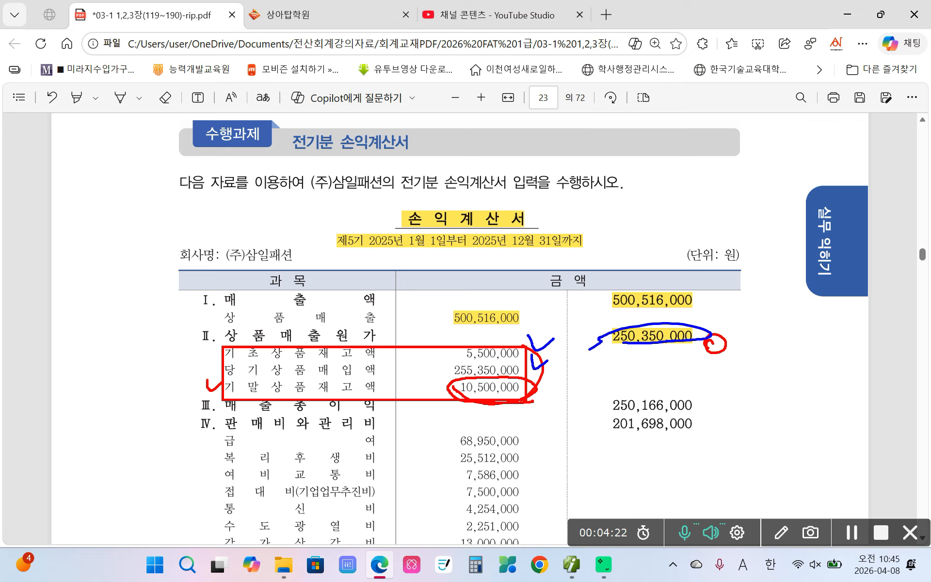
{"action": "mouse_move", "coordinate": [436, 435]}
{"action": "left_mouse_down"}
{"action": "mouse_move", "coordinate": [443, 540]}
{"action": "mouse_move", "coordinate": [450, 528]}
{"action": "left_mouse_up"}
{"action": "mouse_move", "coordinate": [625, 438]}
{"action": "left_mouse_down"}
{"action": "mouse_move", "coordinate": [661, 410]}
{"action": "mouse_move", "coordinate": [589, 428]}
{"action": "left_mouse_up"}
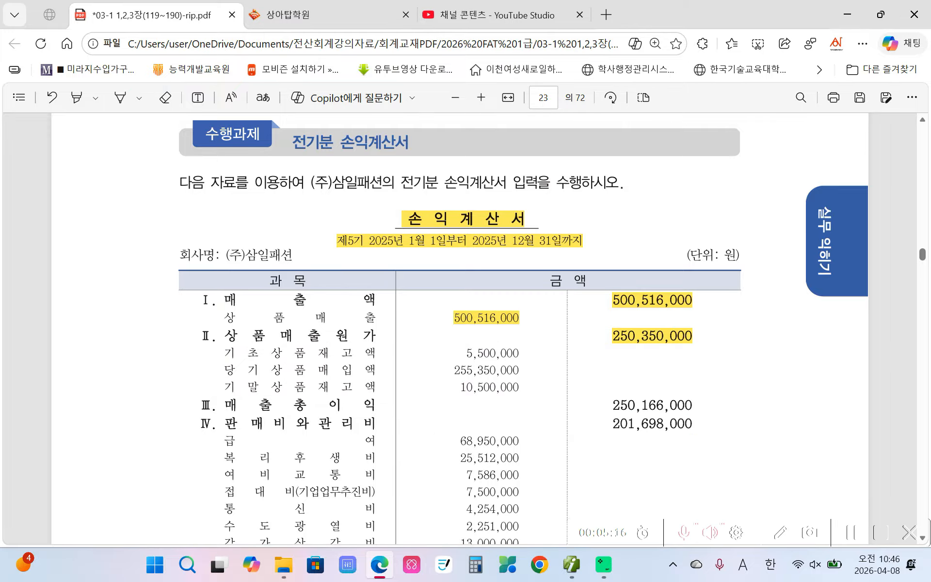
Switch to the Smart A accounting program, close the 전기분 재무상태표 and 계정과목및적요등록 screens, and open 전기분 손익계산서
{"action": "scroll", "coordinate": [706, 389], "scroll_direction": "down", "scroll_amount": 3}
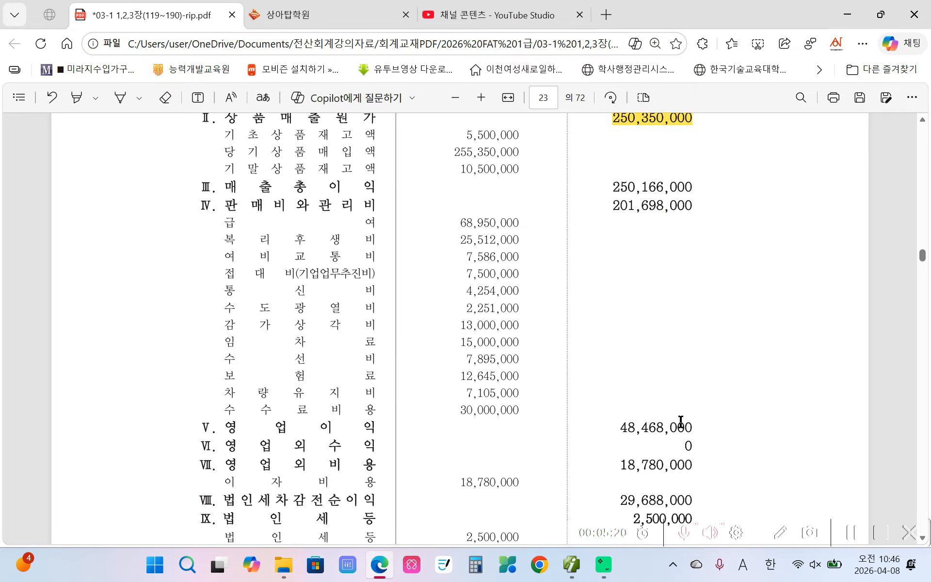
{"action": "scroll", "coordinate": [681, 422], "scroll_direction": "down", "scroll_amount": 1}
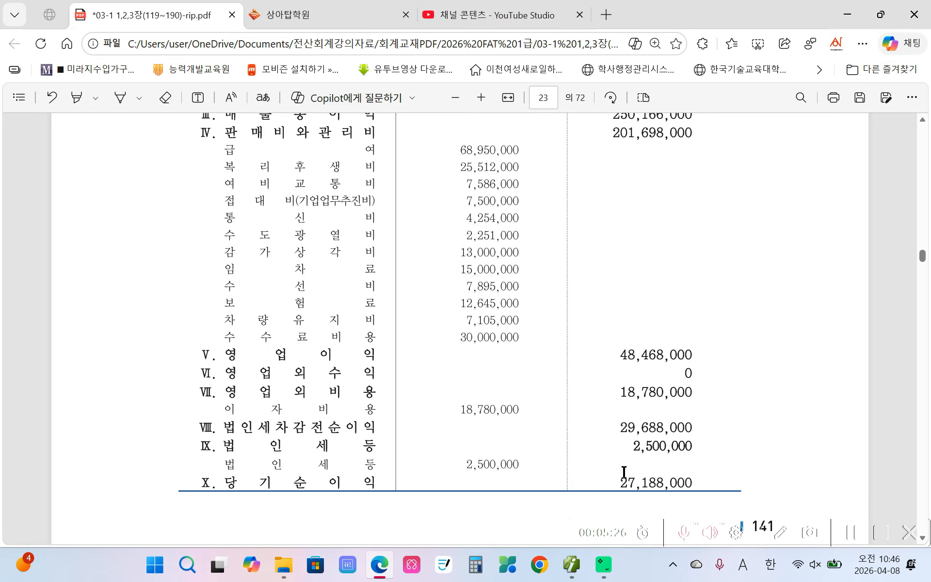
{"action": "scroll", "coordinate": [623, 473], "scroll_direction": "up", "scroll_amount": 3}
{"action": "scroll", "coordinate": [532, 206], "scroll_direction": "down", "scroll_amount": 4}
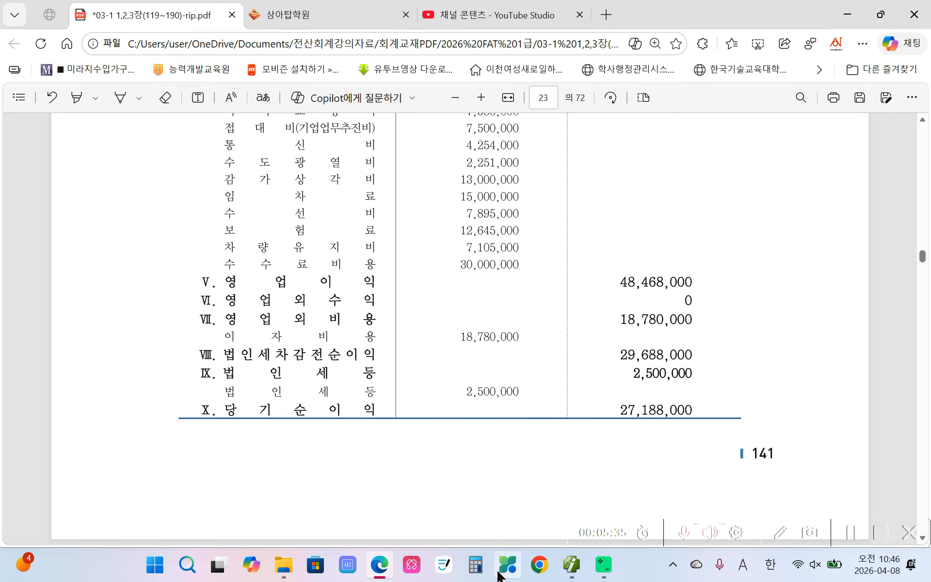
{"action": "left_click", "coordinate": [561, 568]}
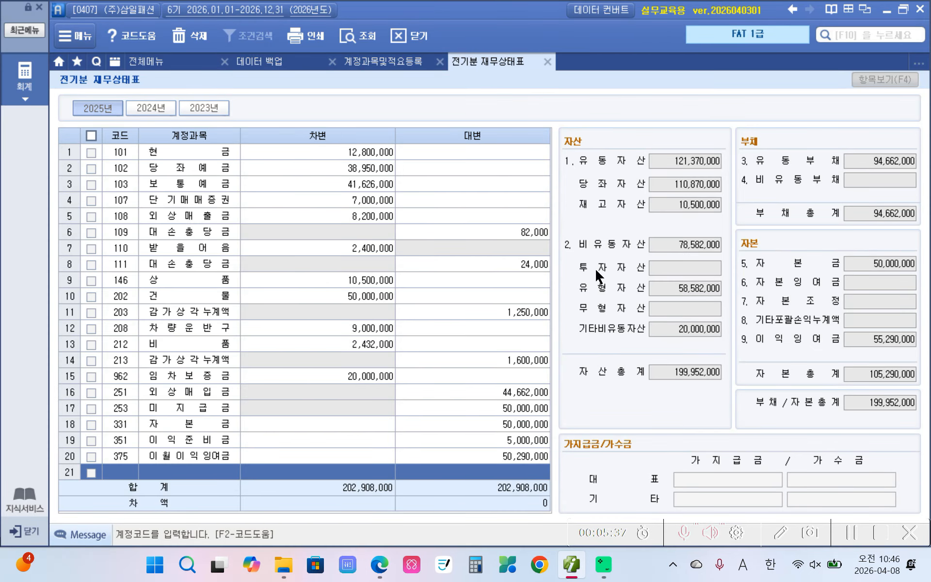
{"action": "left_click", "coordinate": [552, 61]}
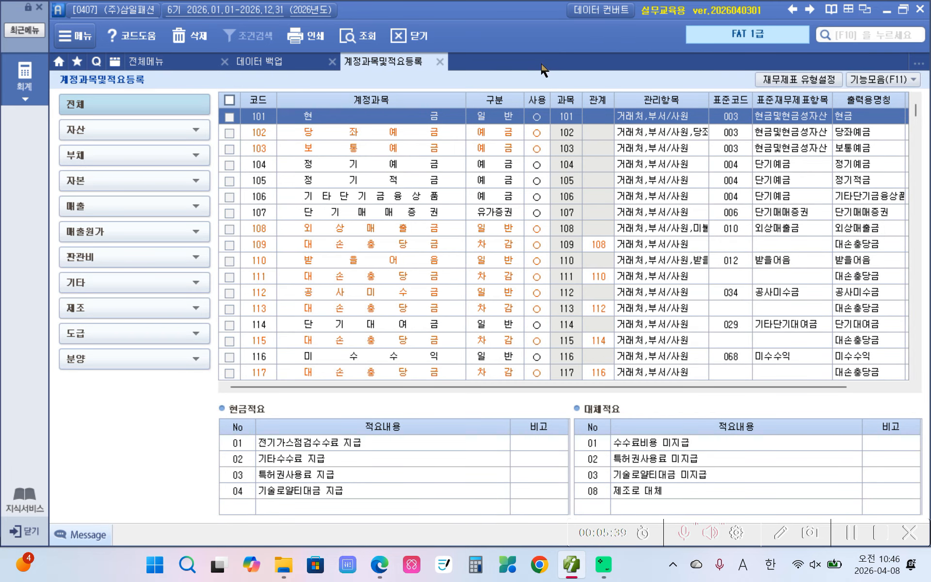
{"action": "left_click", "coordinate": [439, 63]}
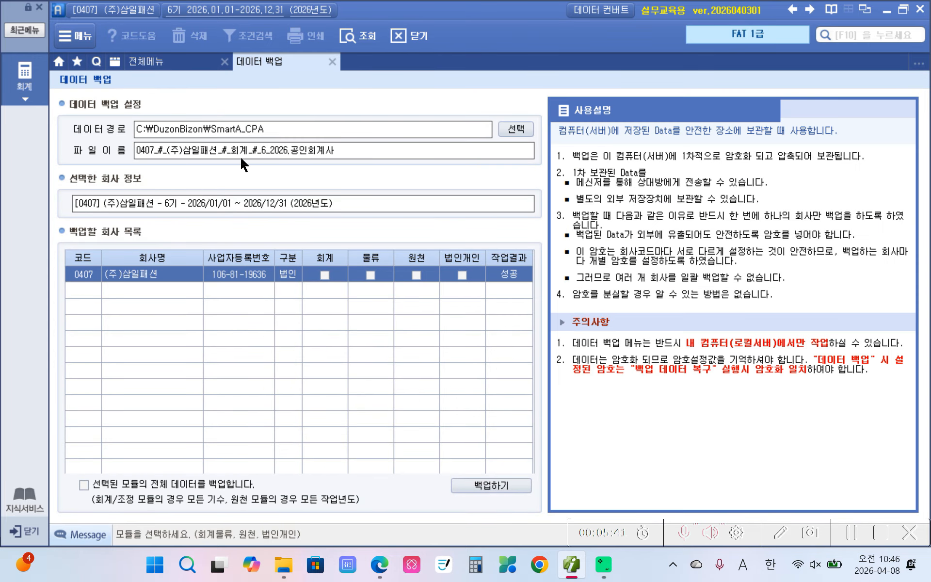
{"action": "left_click", "coordinate": [27, 102]}
{"action": "left_click", "coordinate": [120, 205]}
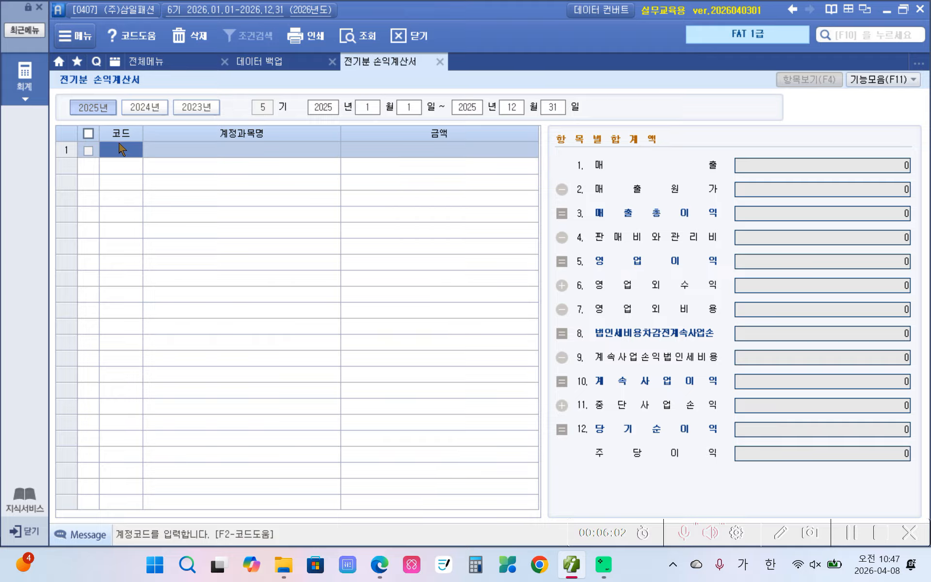
Add the 상품매출 account (code 401) to the statement with an amount of 500,516,000
{"action": "type", "text": "상품"}
{"action": "key", "text": "Return"}
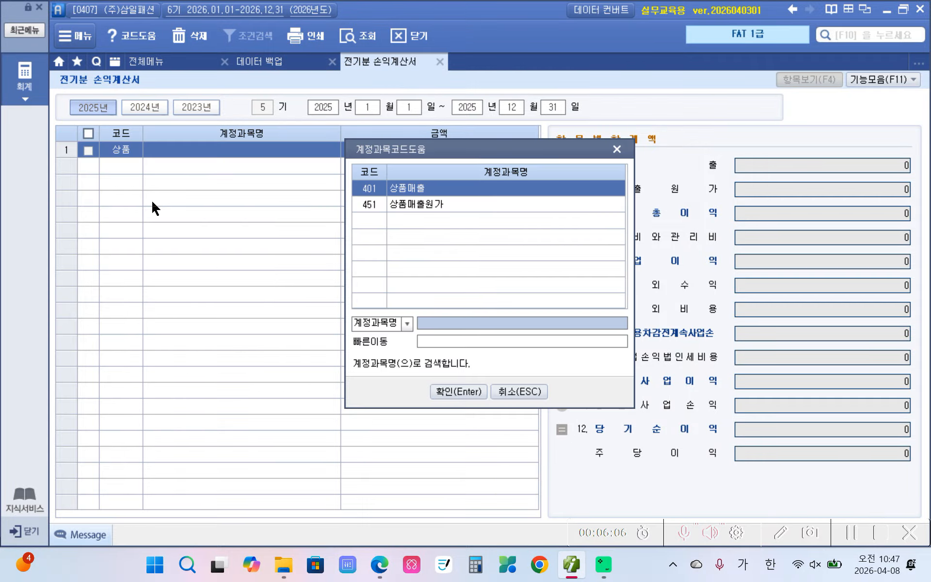
{"action": "key", "text": "Return"}
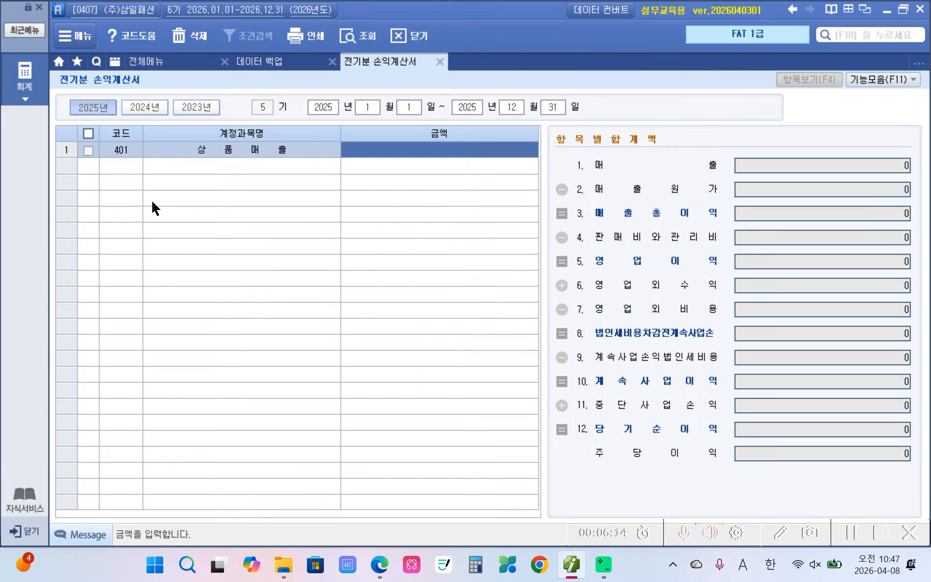
{"action": "type", "text": "50"}
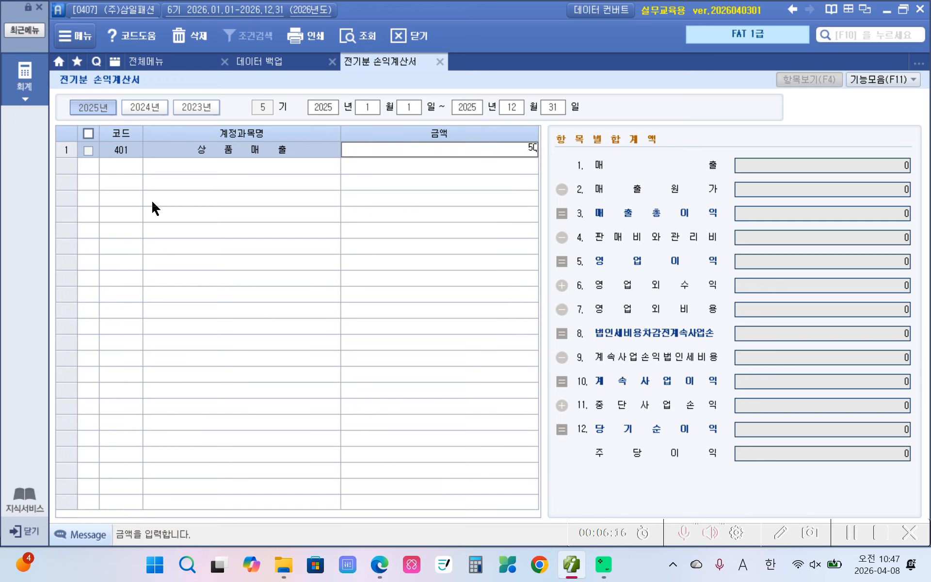
{"action": "type", "text": "0,516,000"}
{"action": "key", "text": "Return"}
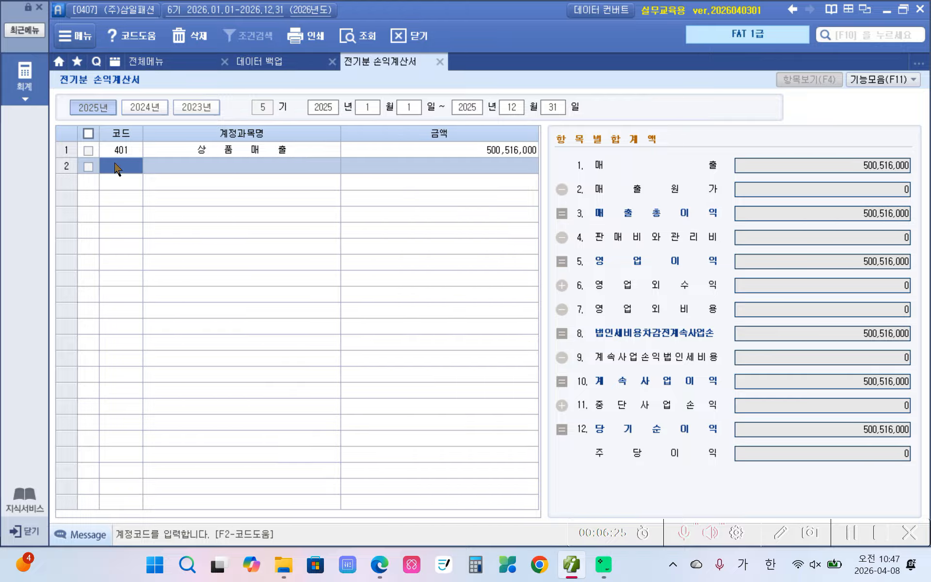
Add the 상품매출원가 account (code 451) on the second row of the statement
{"action": "type", "text": "상품"}
{"action": "key", "text": "Return"}
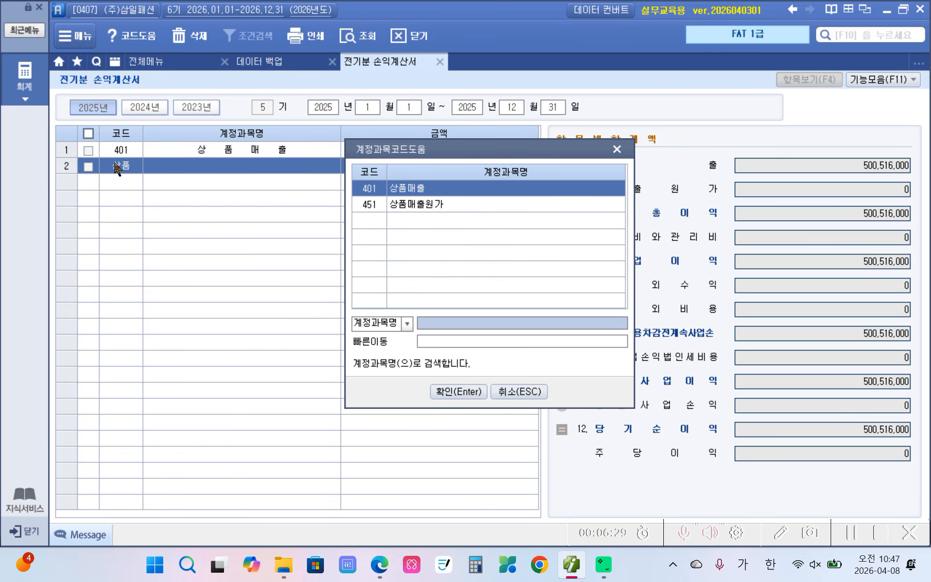
{"action": "key", "text": "Down"}
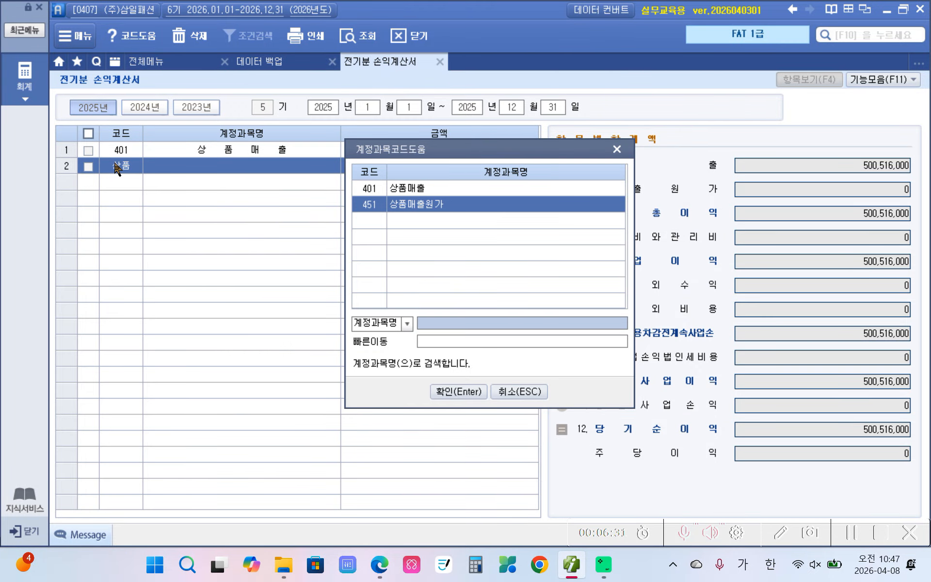
{"action": "key", "text": "Return"}
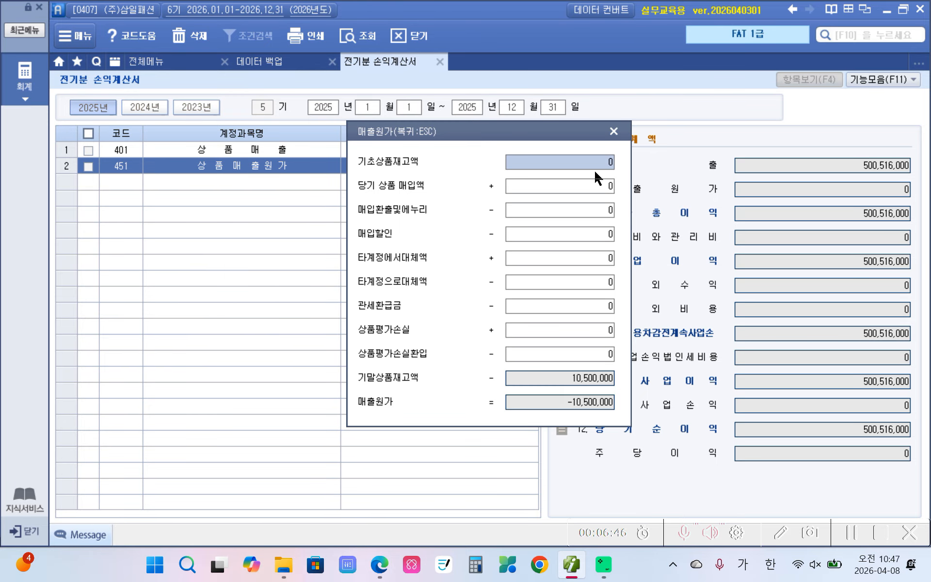
In the 매출원가 breakdown, set 기초상품재고액 to 5,500,000 and 당기 상품 매입액 to 255,350,000
{"action": "type", "text": "5500000"}
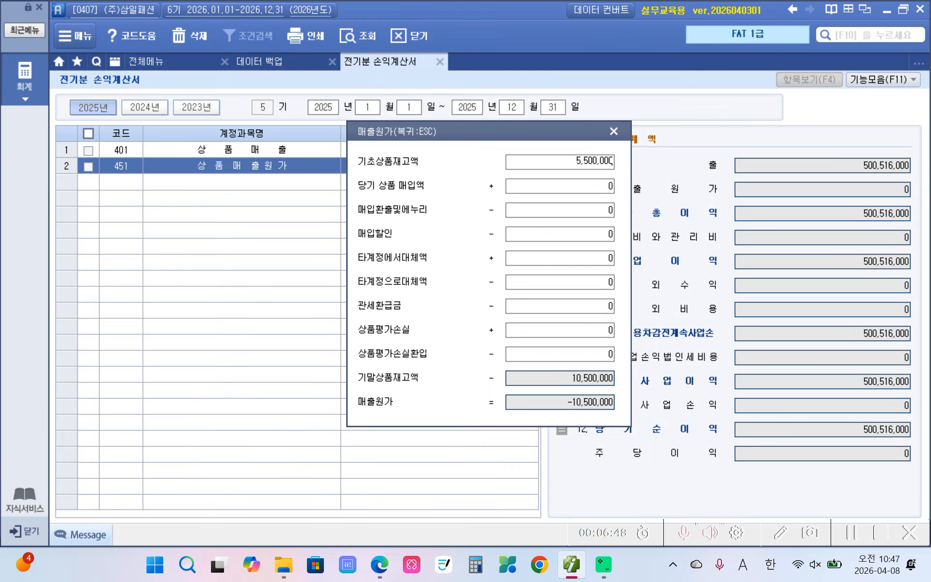
{"action": "key", "text": "Return"}
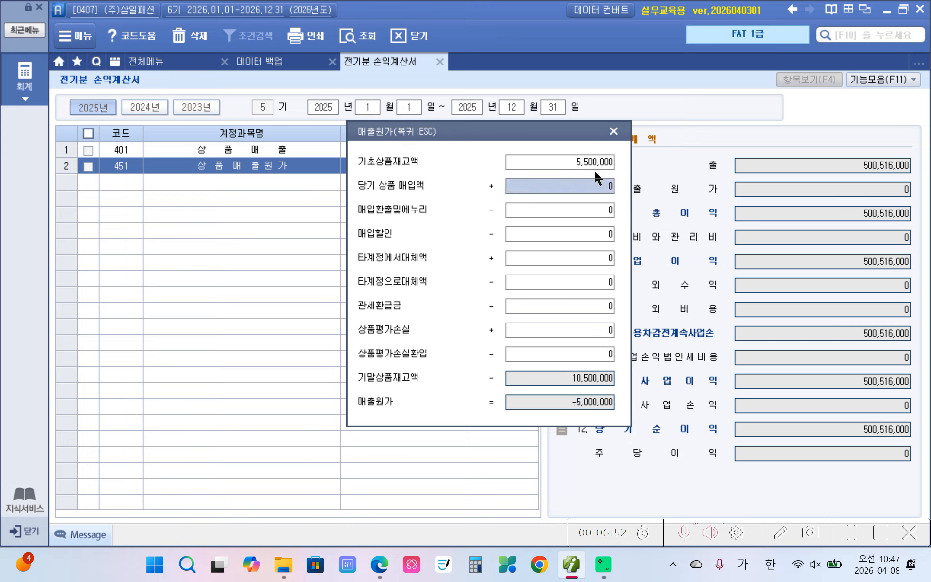
{"action": "type", "text": "4"}
{"action": "type", "text": "55"}
{"action": "type", "text": "3500000"}
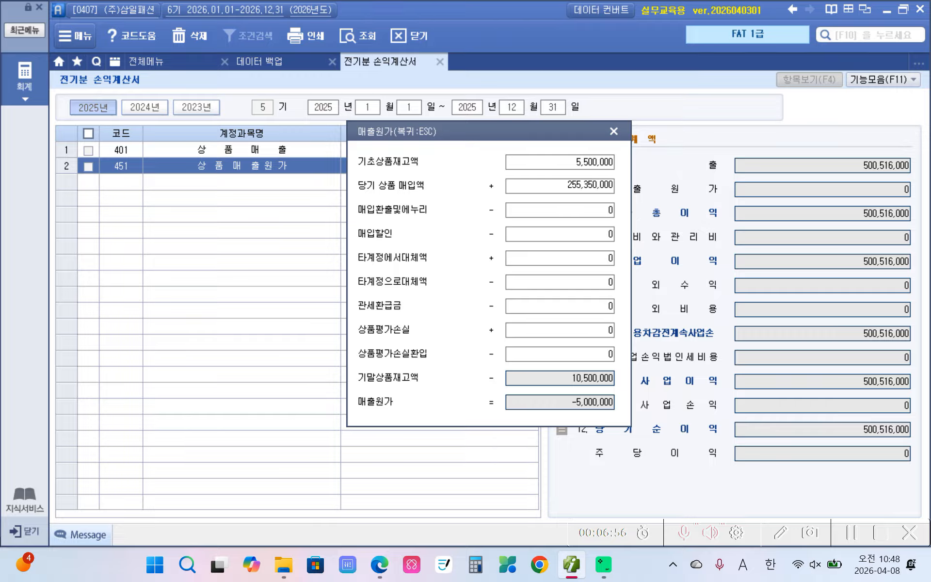
{"action": "key", "text": "Return"}
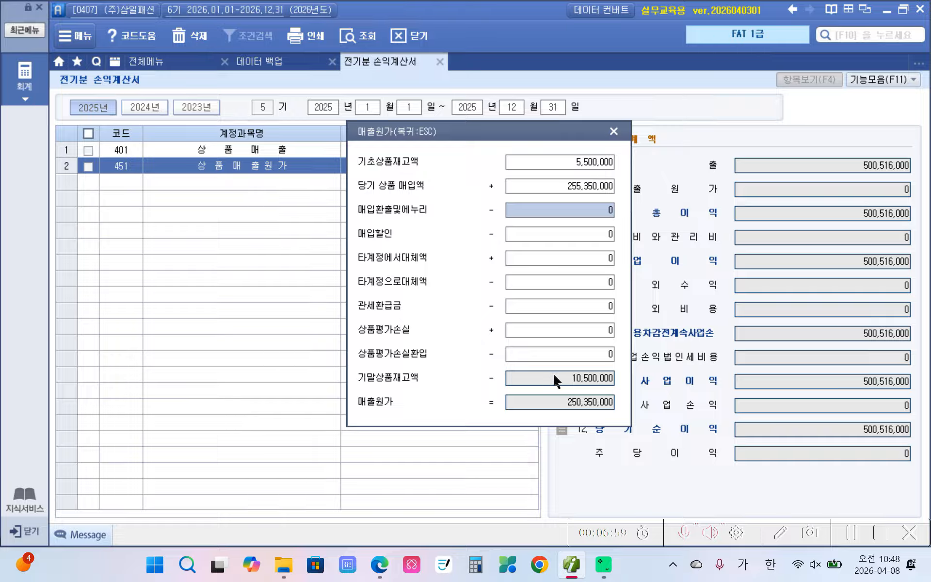
Check 기말상품재고액 and the adjustment items from 매입환출및에누리 to 상품평가손실환입, and close the 매출원가 breakdown
{"action": "left_click", "coordinate": [592, 353]}
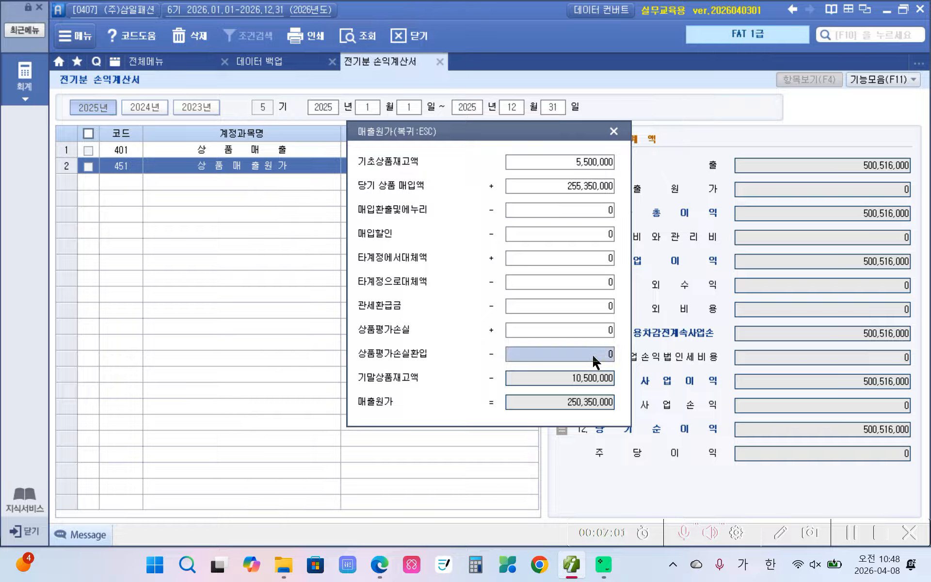
{"action": "left_click", "coordinate": [595, 379]}
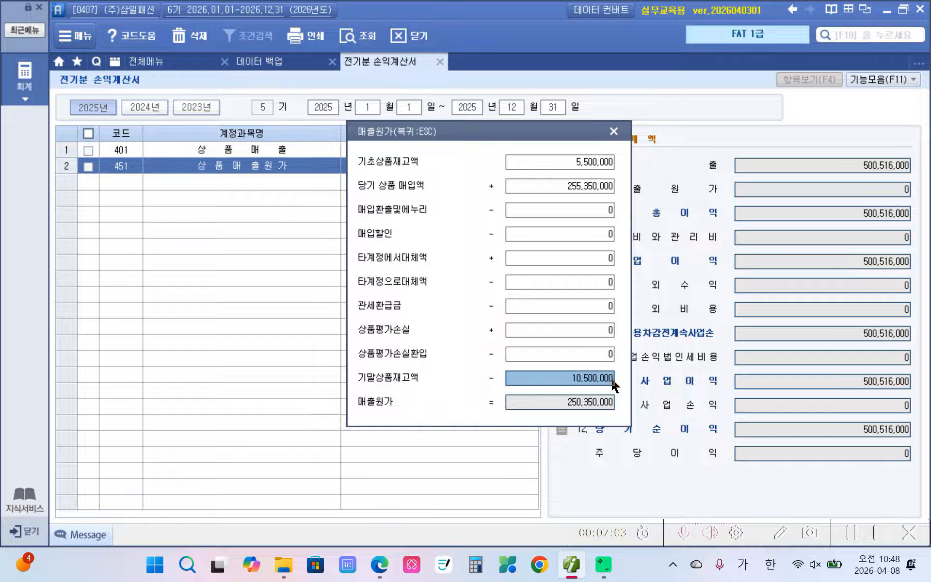
{"action": "left_click", "coordinate": [604, 353]}
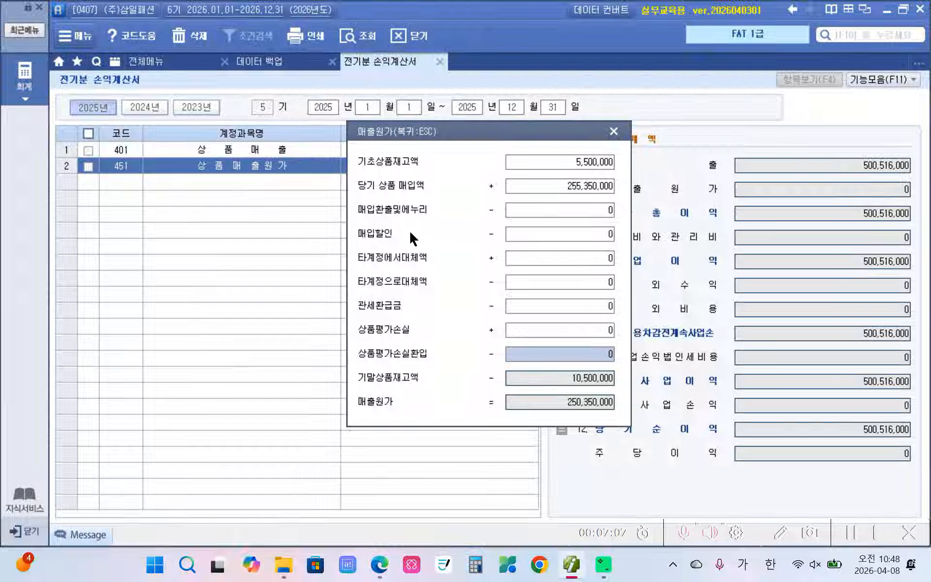
{"action": "mouse_move", "coordinate": [345, 196]}
{"action": "left_mouse_down"}
{"action": "mouse_move", "coordinate": [582, 285]}
{"action": "mouse_move", "coordinate": [617, 314]}
{"action": "mouse_move", "coordinate": [584, 285]}
{"action": "mouse_move", "coordinate": [626, 362]}
{"action": "left_mouse_up"}
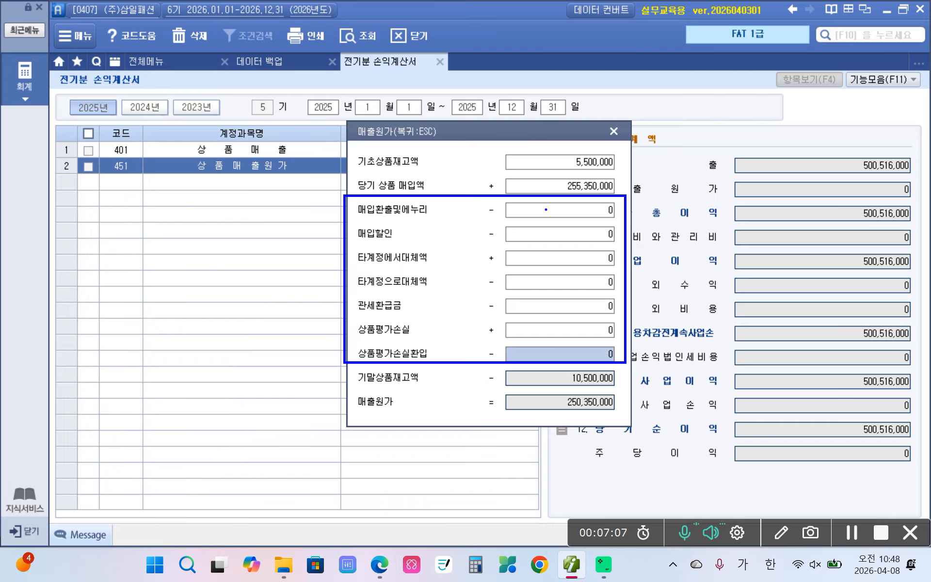
{"action": "mouse_move", "coordinate": [357, 205]}
{"action": "left_mouse_down"}
{"action": "mouse_move", "coordinate": [354, 231]}
{"action": "mouse_move", "coordinate": [407, 244]}
{"action": "mouse_move", "coordinate": [440, 207]}
{"action": "mouse_move", "coordinate": [367, 202]}
{"action": "left_mouse_up"}
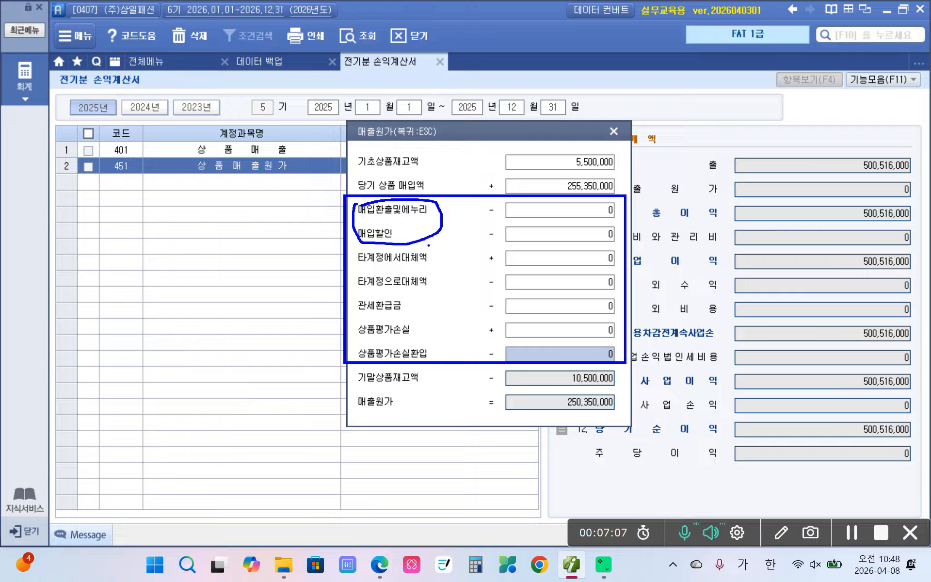
{"action": "mouse_move", "coordinate": [431, 253]}
{"action": "left_mouse_down"}
{"action": "mouse_move", "coordinate": [447, 324]}
{"action": "mouse_move", "coordinate": [431, 356]}
{"action": "left_mouse_up"}
{"action": "mouse_move", "coordinate": [355, 248]}
{"action": "left_mouse_down"}
{"action": "mouse_move", "coordinate": [352, 329]}
{"action": "mouse_move", "coordinate": [370, 359]}
{"action": "mouse_move", "coordinate": [469, 341]}
{"action": "mouse_move", "coordinate": [441, 259]}
{"action": "mouse_move", "coordinate": [303, 280]}
{"action": "left_mouse_up"}
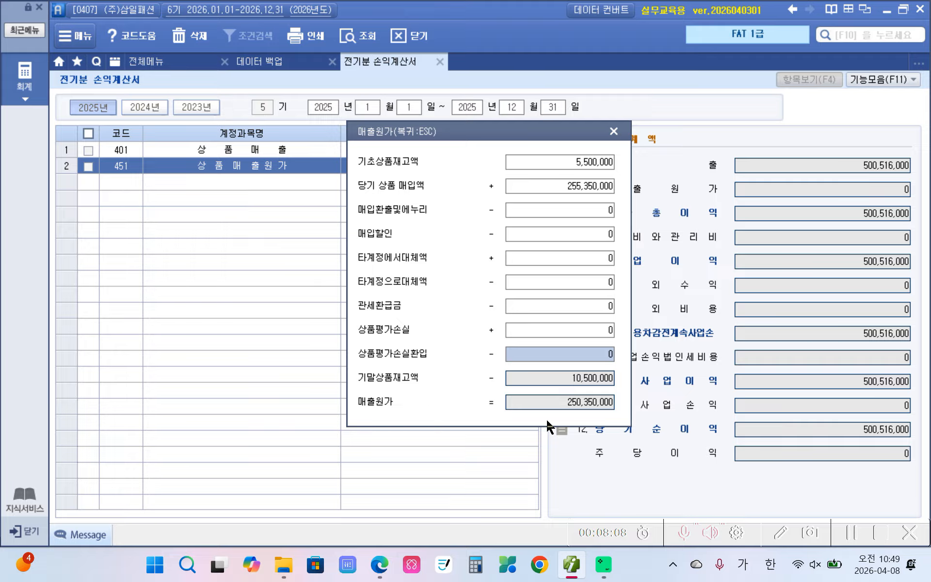
{"action": "left_click", "coordinate": [613, 131]}
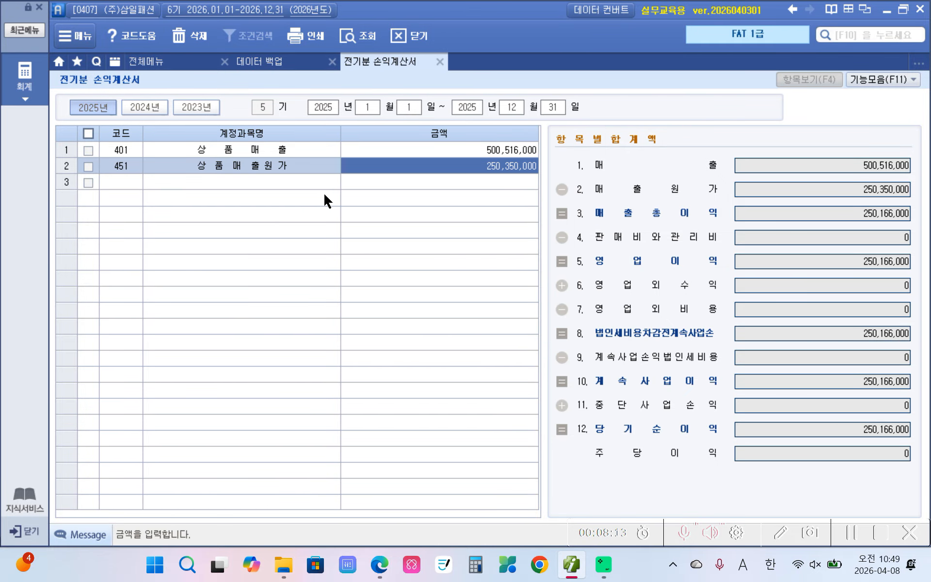
Add the 급여 account (code 801) on the third row with an amount of 68,950,000
{"action": "left_click", "coordinate": [110, 187]}
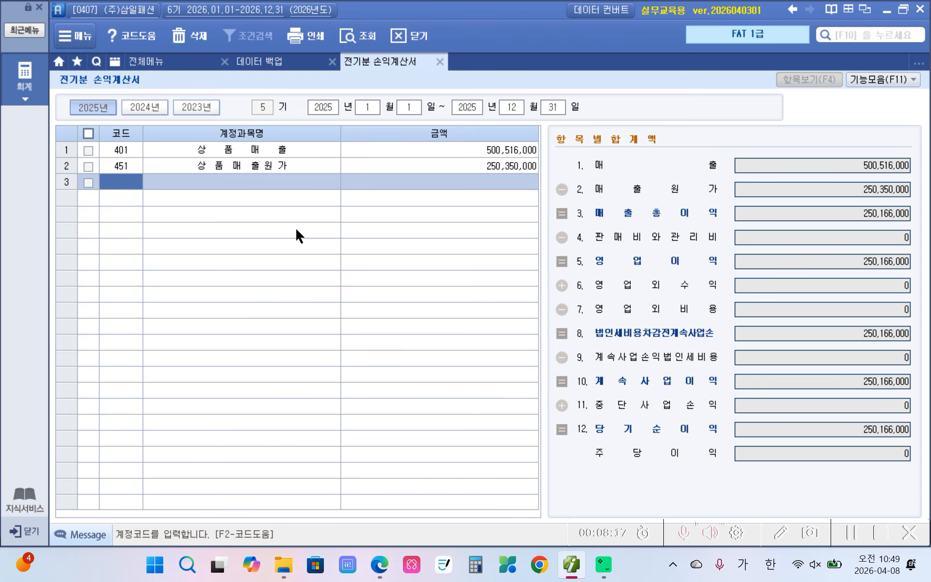
{"action": "type", "text": "801"}
{"action": "key", "text": "Return"}
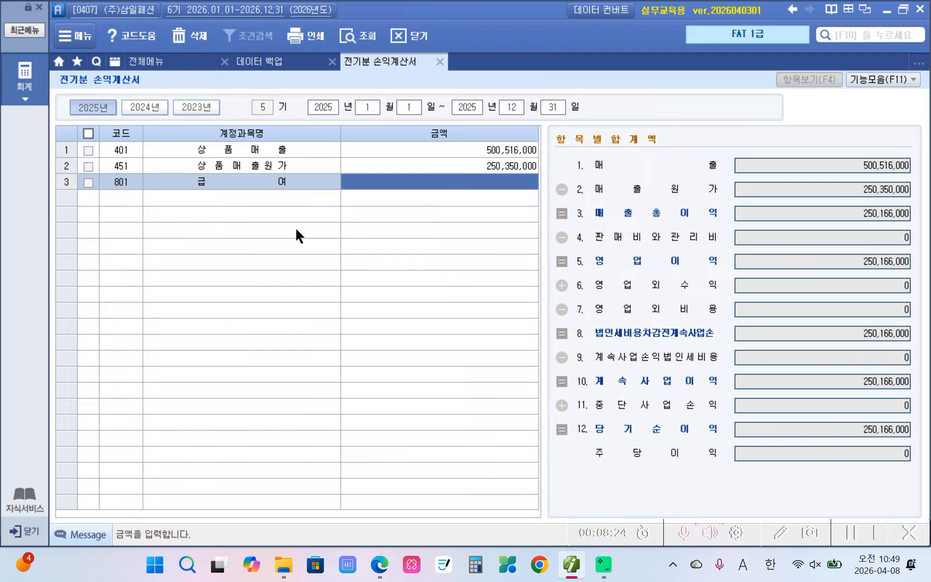
{"action": "type", "text": "66"}
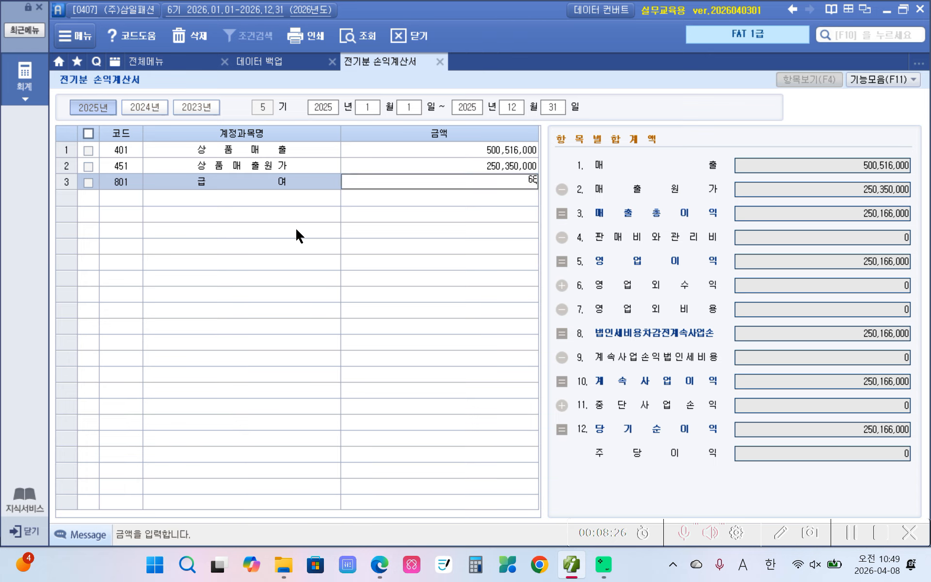
{"action": "type", "text": "9500000"}
{"action": "key", "text": "Return"}
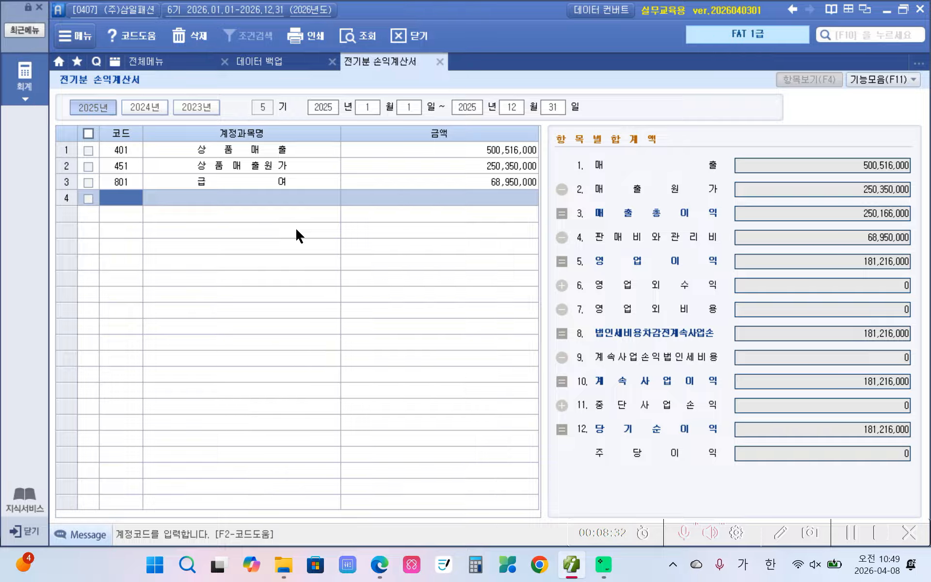
Add the 복리후생비 account (code 811) on the fourth row with an amount of 25,512,000
{"action": "type", "text": "811"}
{"action": "key", "text": "Return"}
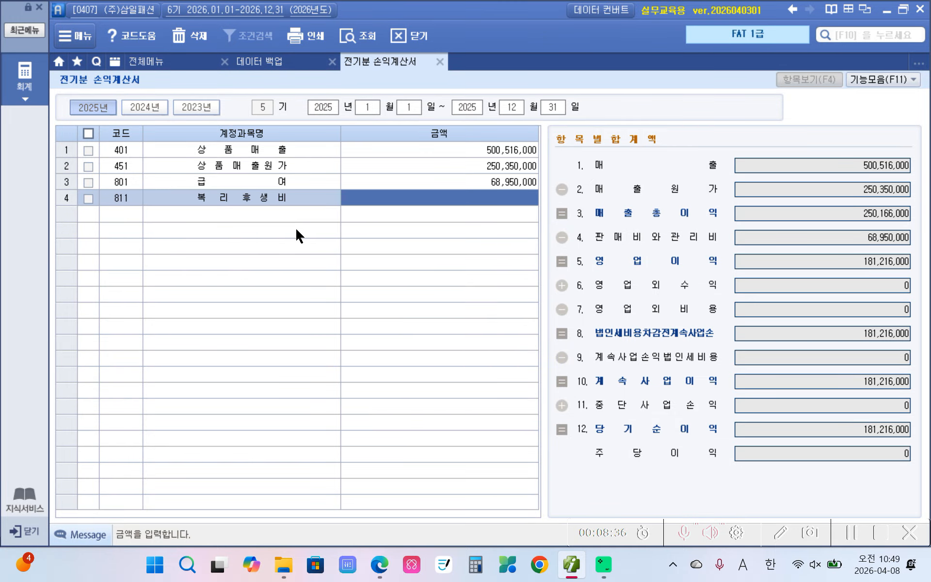
{"action": "type", "text": "25,512"}
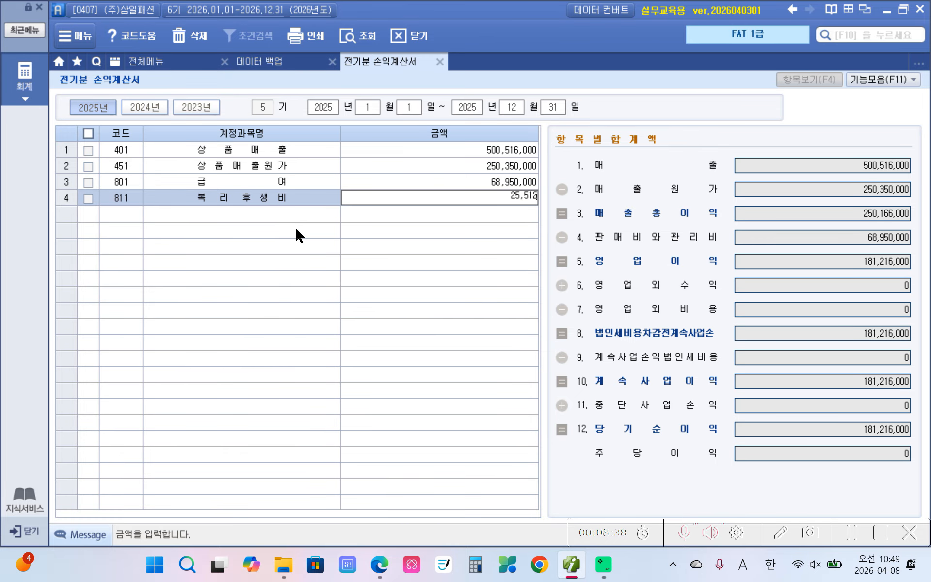
{"action": "type", "text": ",000"}
{"action": "key", "text": "Return"}
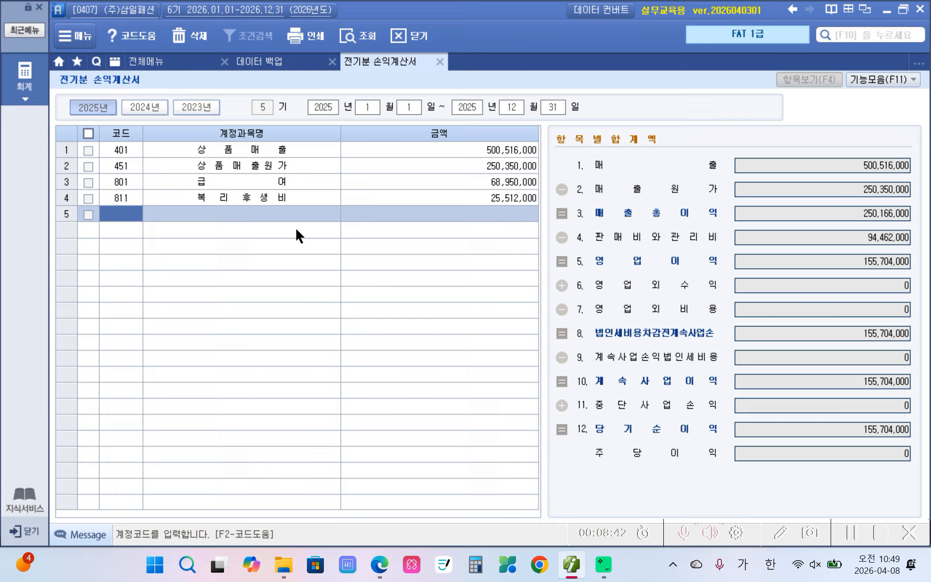
Add the 여비교통비 account (code 812) on the fifth row with an amount of 7,586,000
{"action": "type", "text": "812"}
{"action": "key", "text": "Return"}
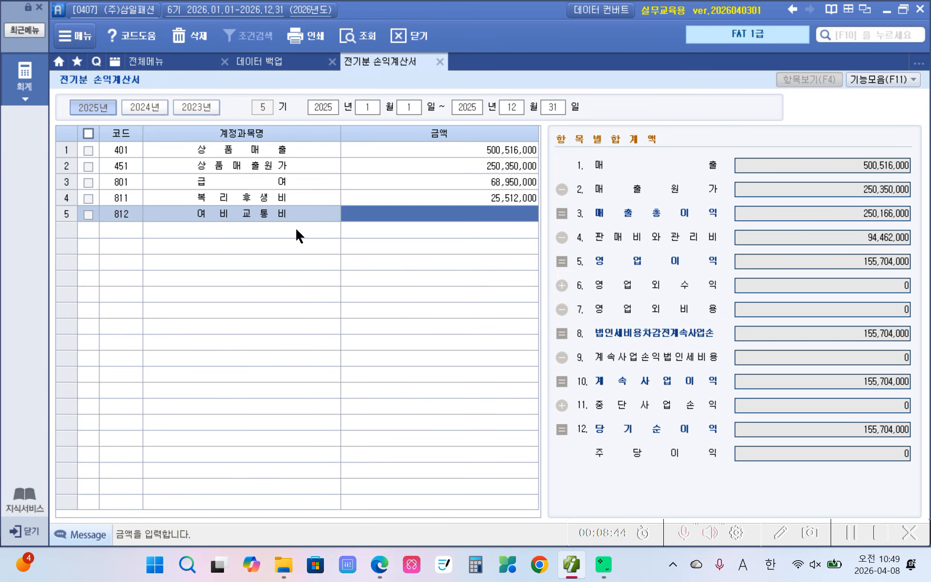
{"action": "type", "text": "7580"}
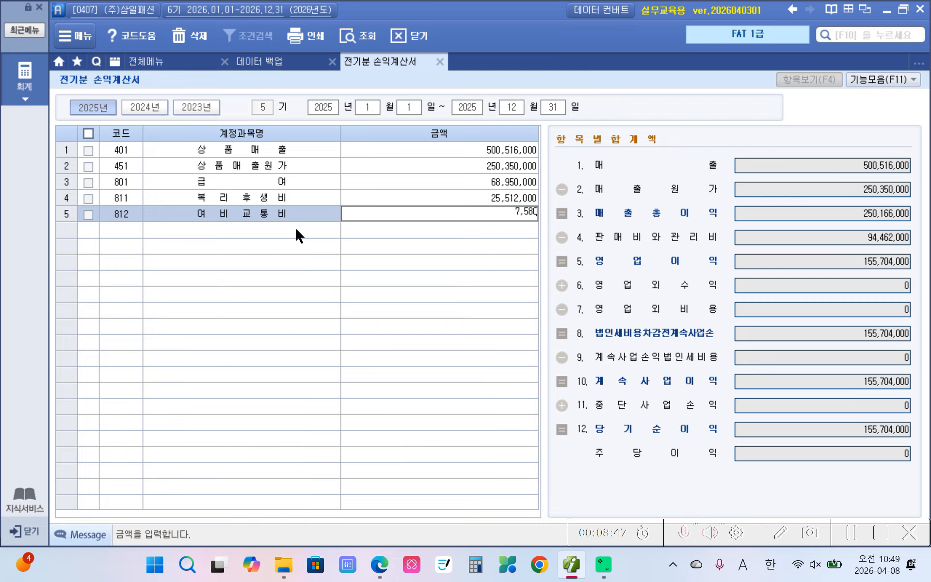
{"action": "type", "text": "6000"}
{"action": "key", "text": "Return"}
Add the 접대비(기업업무추진비) account (code 813) on the sixth row with an amount of 7,500,000
{"action": "type", "text": "813"}
{"action": "key", "text": "Return"}
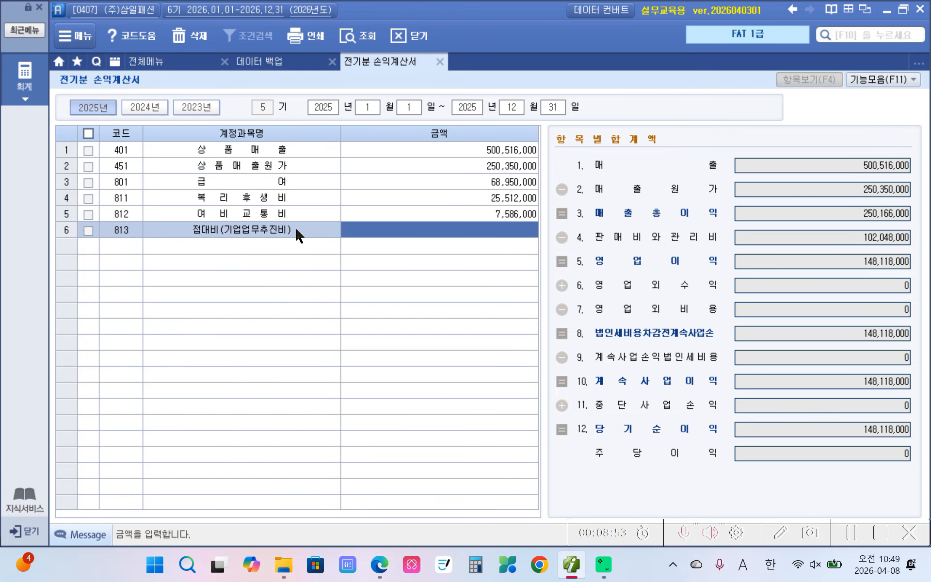
{"action": "type", "text": "7500000"}
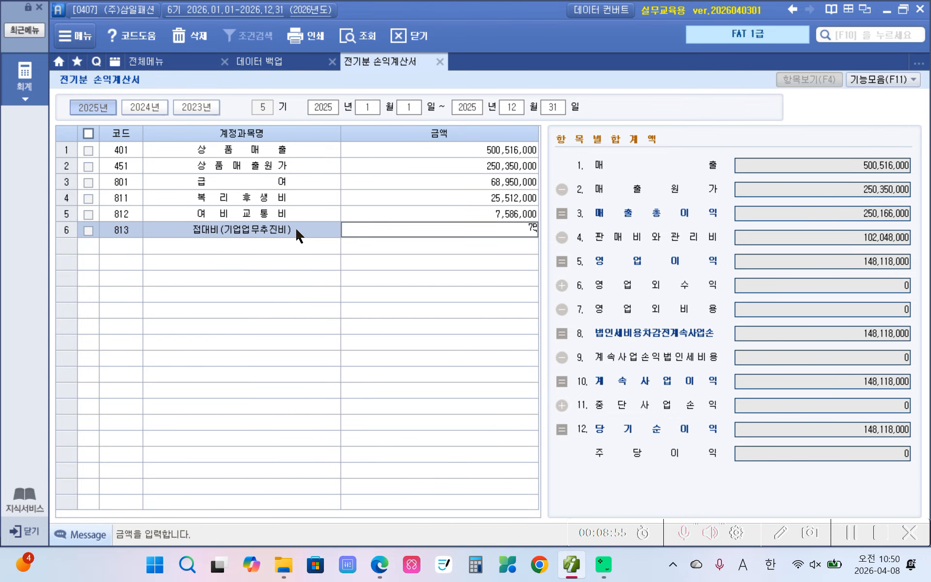
{"action": "key", "text": "Return"}
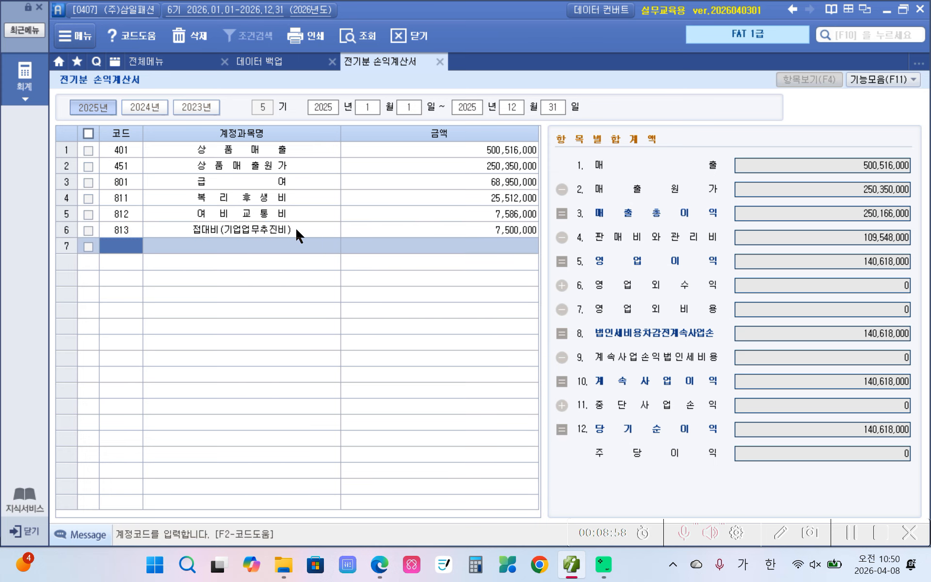
Add the 통신비 account (code 814) on the seventh row with an amount of 4,254,000
{"action": "type", "text": "814"}
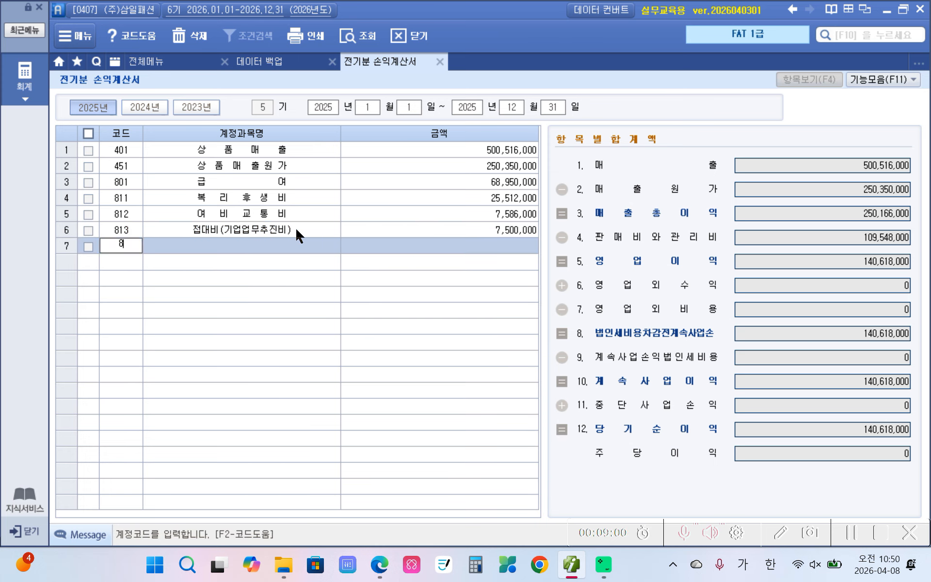
{"action": "key", "text": "Return"}
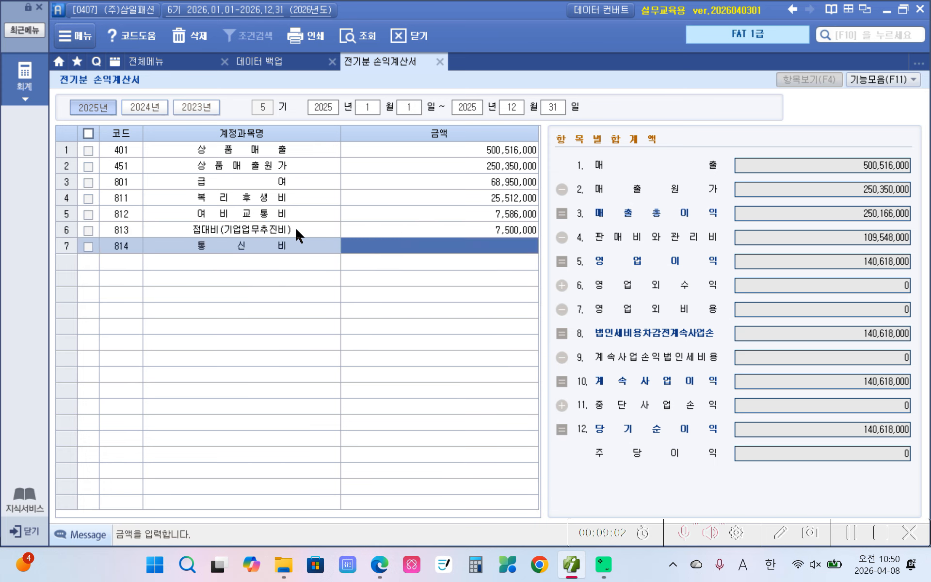
{"action": "type", "text": "4254"}
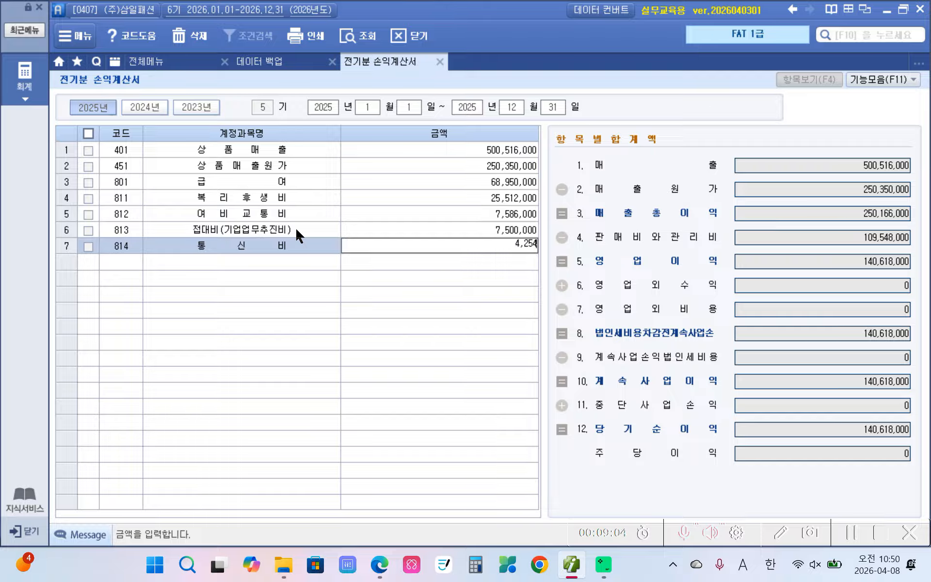
{"action": "key", "text": "plus"}
{"action": "key", "text": "Return"}
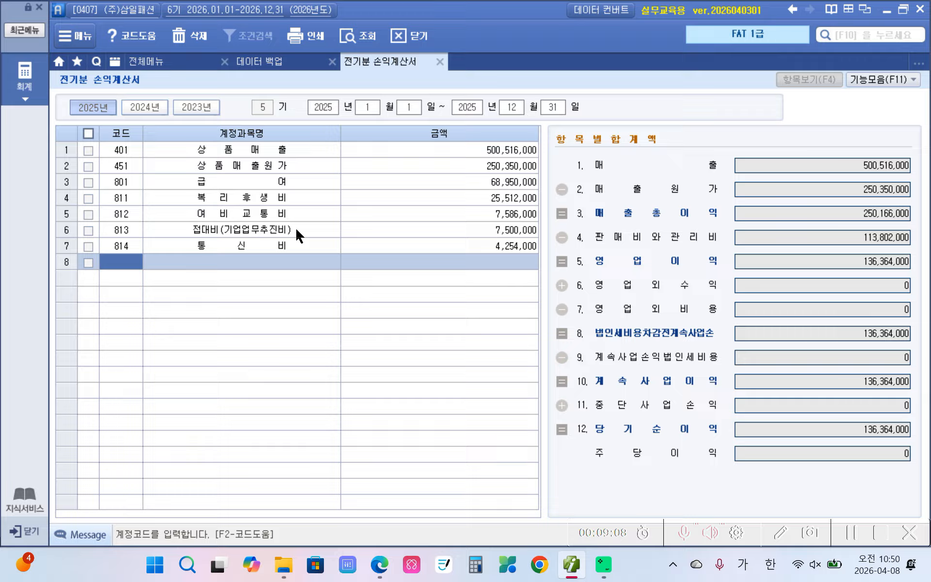
Add the 수도광열비 account (code 815) on the eighth row with an amount of 2,251,000
{"action": "type", "text": "815"}
{"action": "key", "text": "Return"}
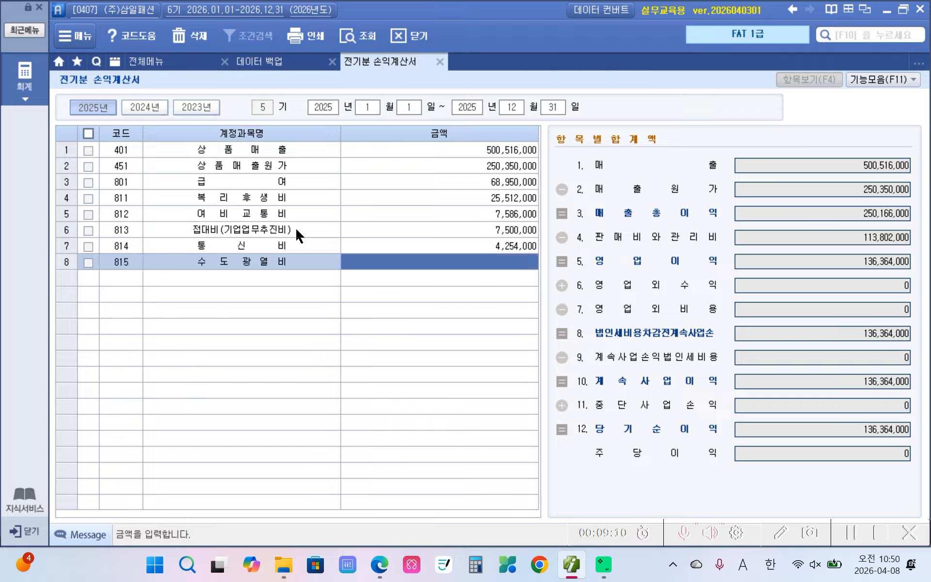
{"action": "type", "text": "225"}
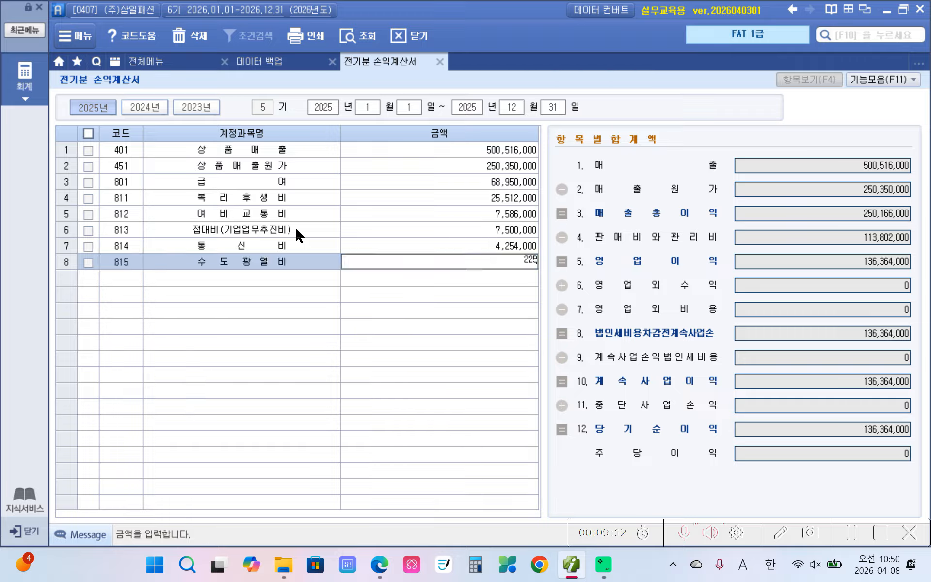
{"action": "type", "text": "10"}
{"action": "key", "text": "BackSpace"}
{"action": "key", "text": "plus"}
{"action": "key", "text": "Return"}
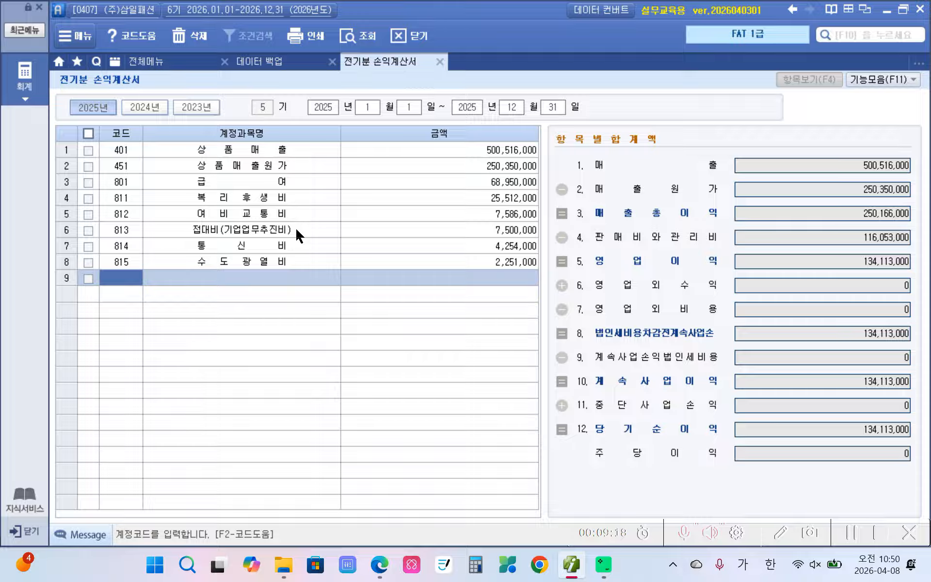
Add the 임차료 account (code 819) on the ninth row with an amount of 15,000,000
{"action": "type", "text": "임차"}
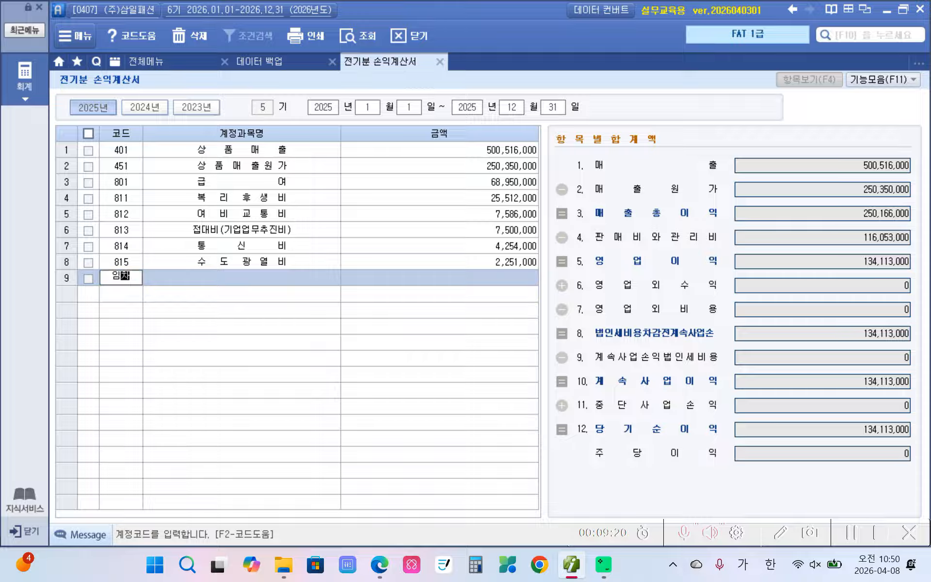
{"action": "key", "text": "Return"}
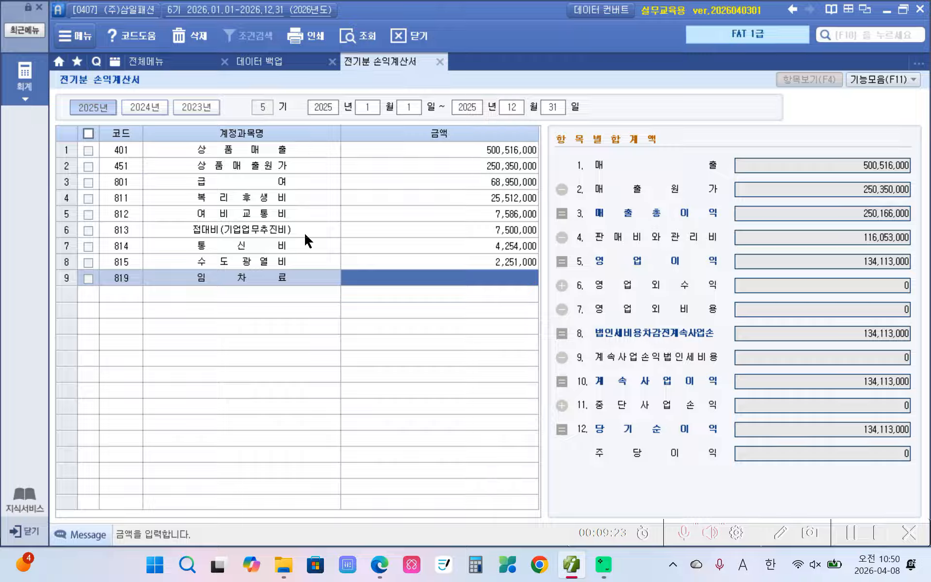
{"action": "type", "text": "15000000"}
{"action": "key", "text": "Return"}
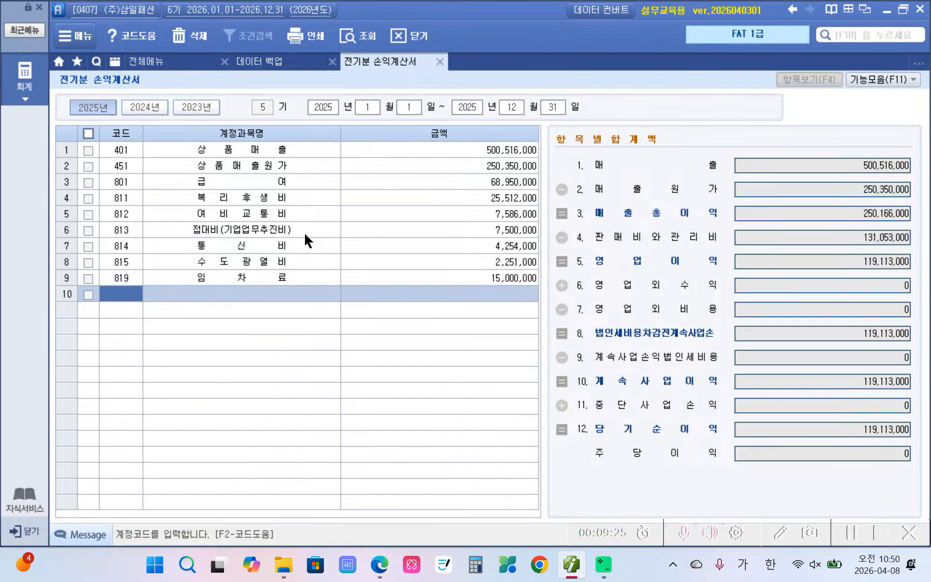
Add the 수선비 account (code 820) on the tenth row with an amount of 7,895,000
{"action": "type", "text": "수선"}
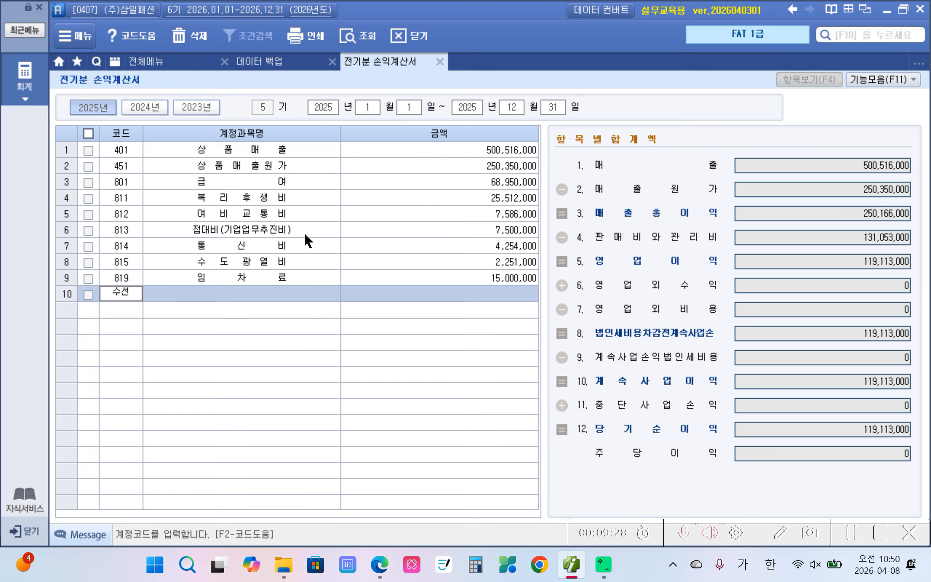
{"action": "key", "text": "Return"}
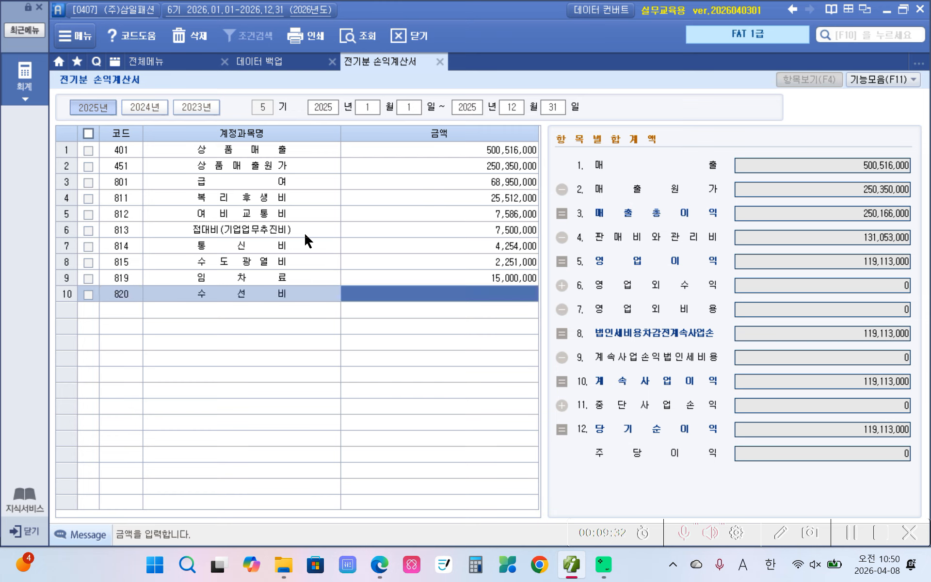
{"action": "type", "text": "7855000"}
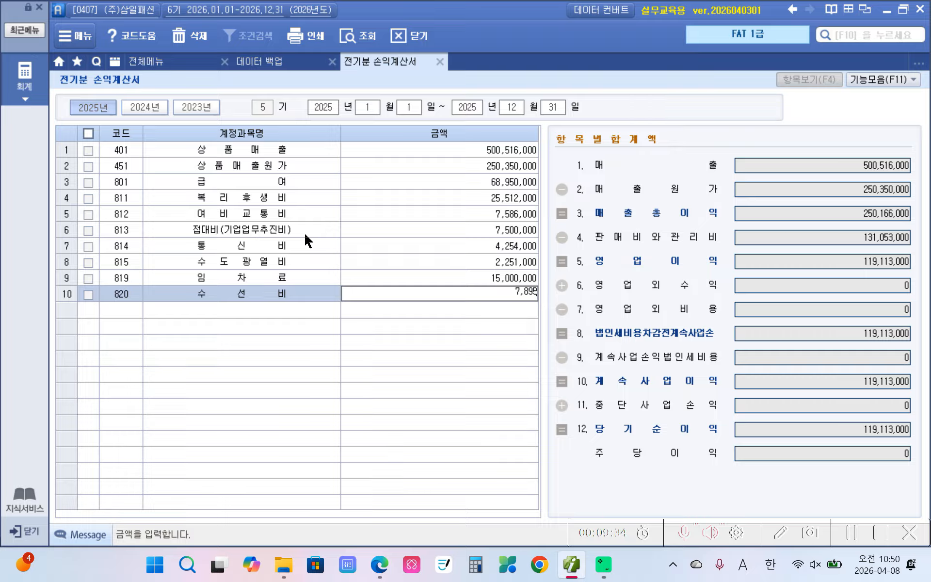
{"action": "key", "text": "Return"}
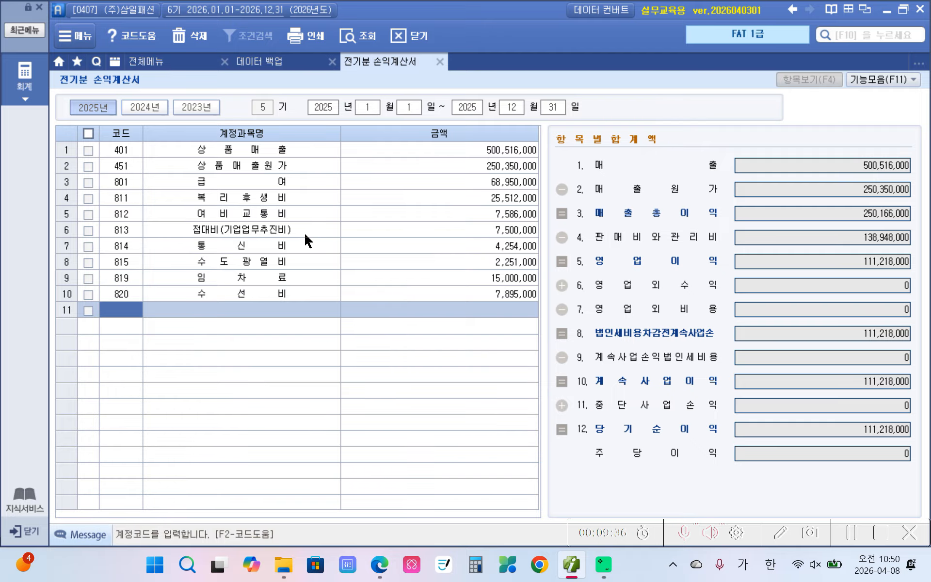
Add the 보험료 account (code 821) on the eleventh row with an amount of 12,645,000
{"action": "type", "text": "보험"}
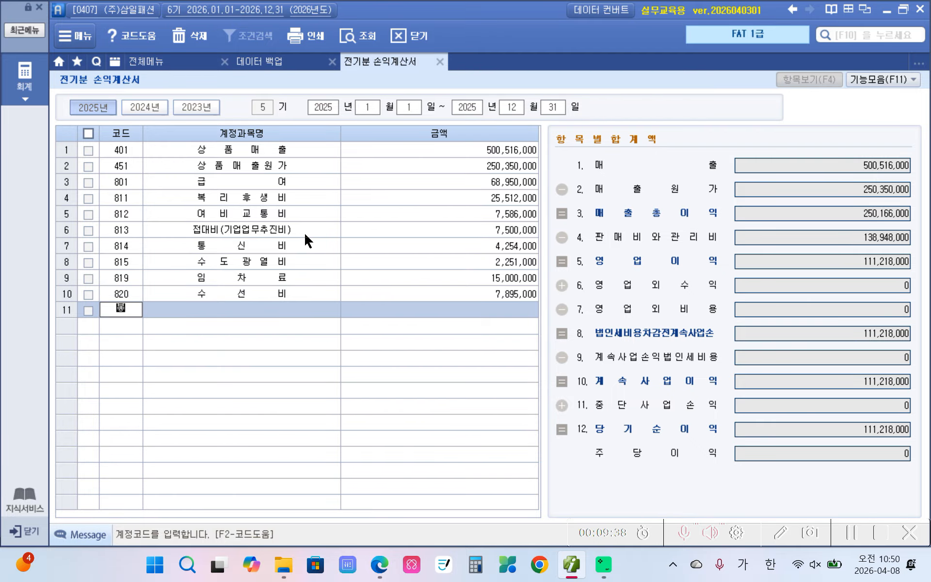
{"action": "key", "text": "Return"}
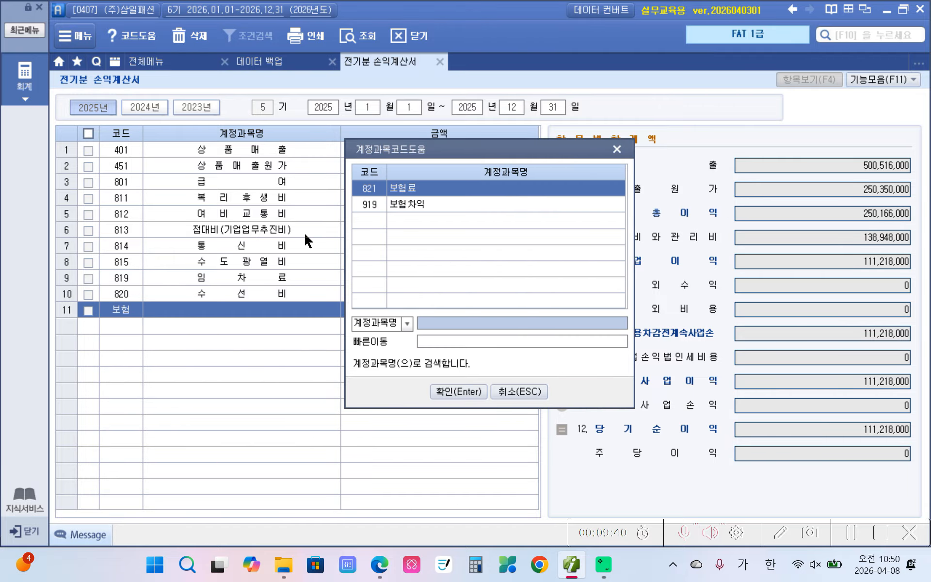
{"action": "key", "text": "Return"}
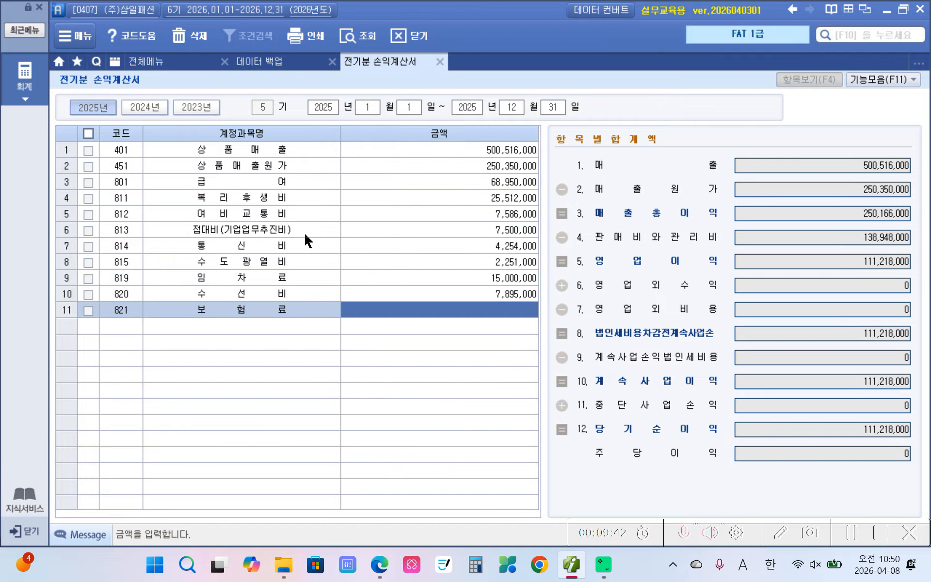
{"action": "type", "text": "12645000"}
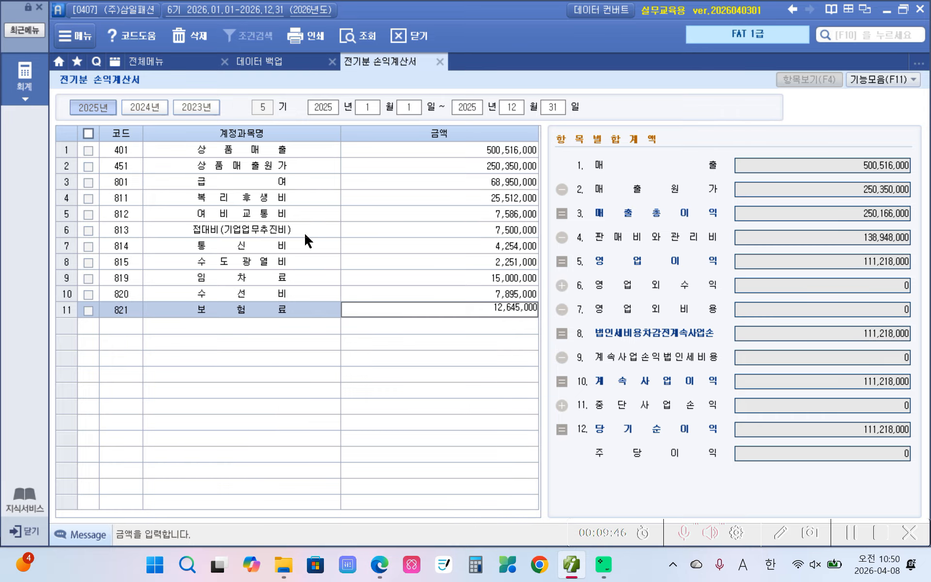
{"action": "key", "text": "Return"}
Add the 차량유지비 account (code 822) on the twelfth row with an amount of 7,105,000
{"action": "type", "text": "822"}
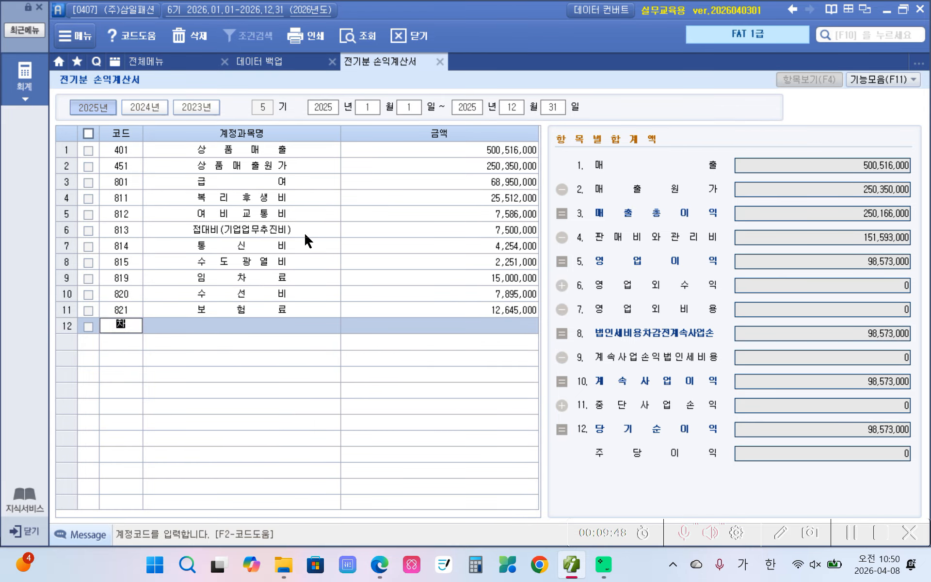
{"action": "key", "text": "Return"}
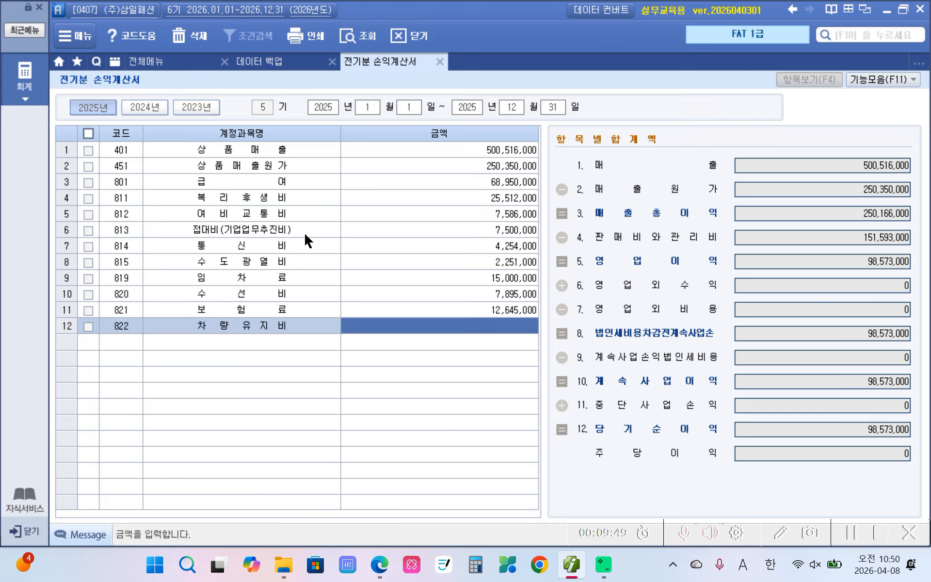
{"action": "type", "text": "7105000"}
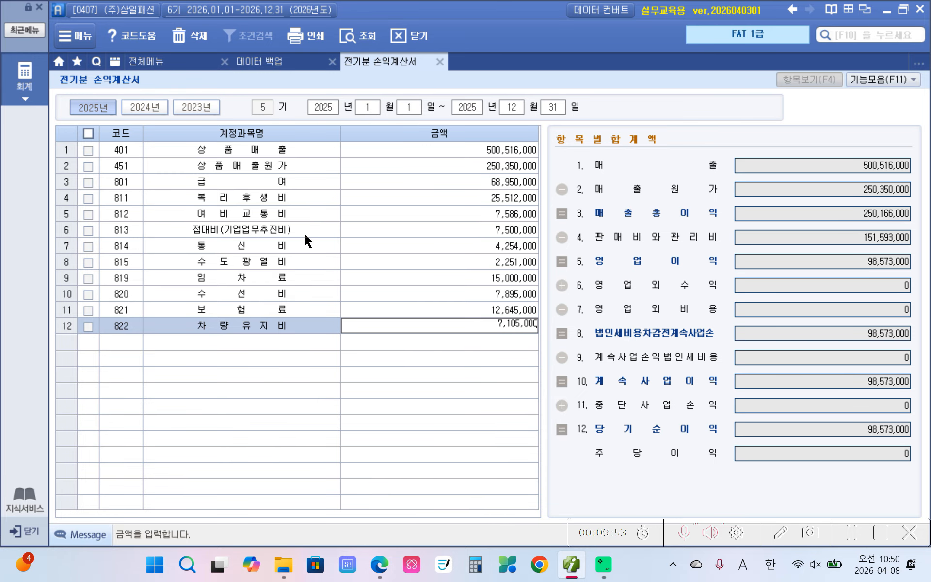
{"action": "key", "text": "Return"}
Add the 수수료비용 account (code 831) on the thirteenth row with an amount of 30,000,000
{"action": "type", "text": "수수"}
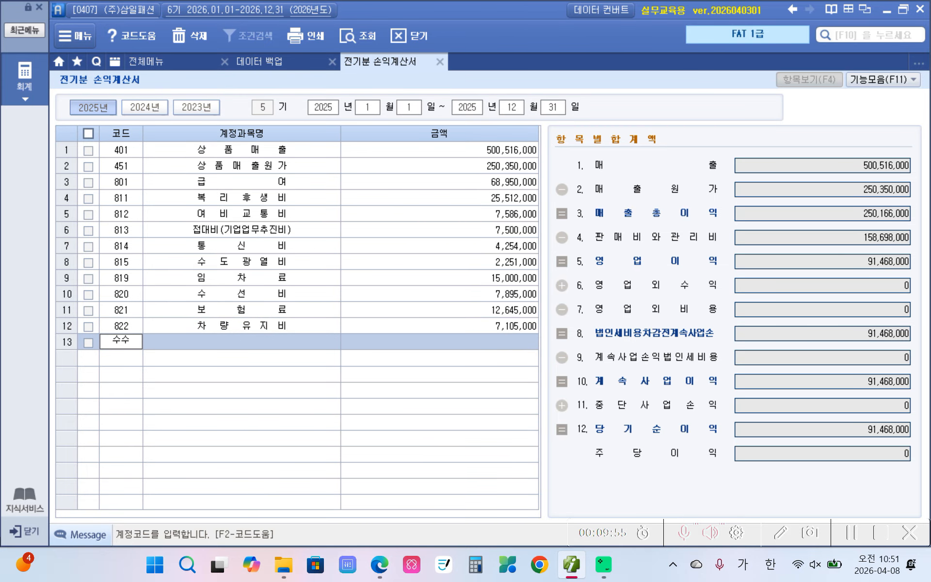
{"action": "key", "text": "Return"}
{"action": "key", "text": "Return"}
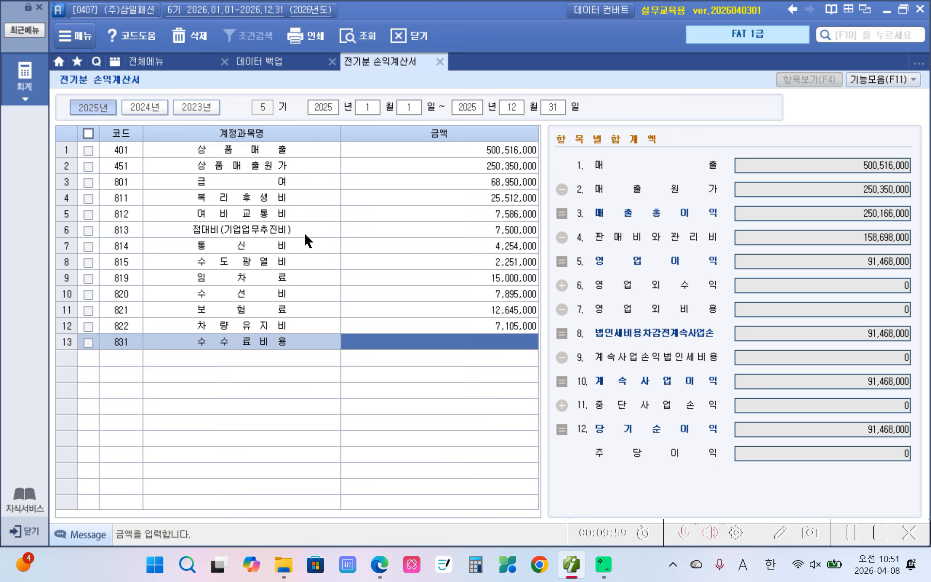
{"action": "type", "text": "30000000"}
{"action": "key", "text": "Return"}
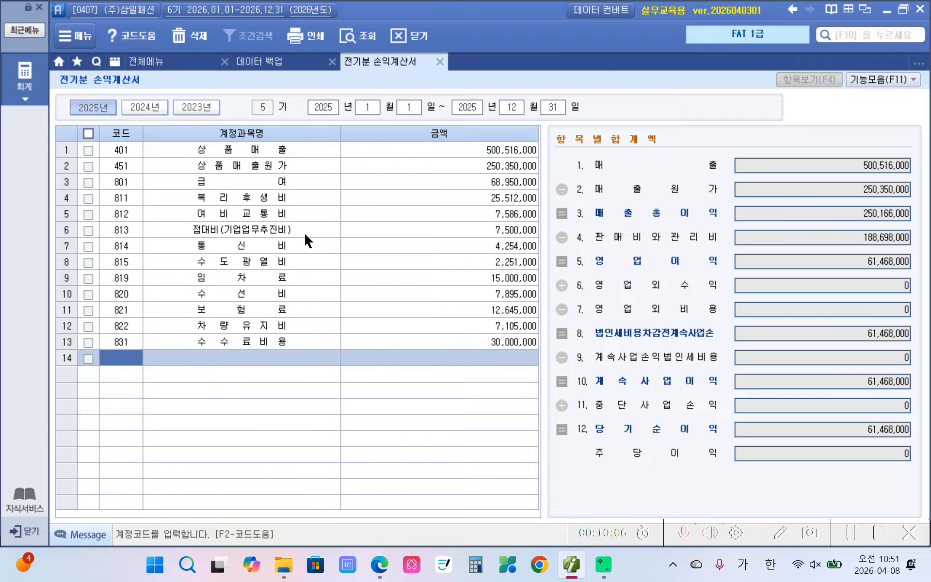
Add the 이자비용 account (code 931) on the fourteenth row with an amount of 18,780,000
{"action": "type", "text": "이자"}
{"action": "key", "text": "Return"}
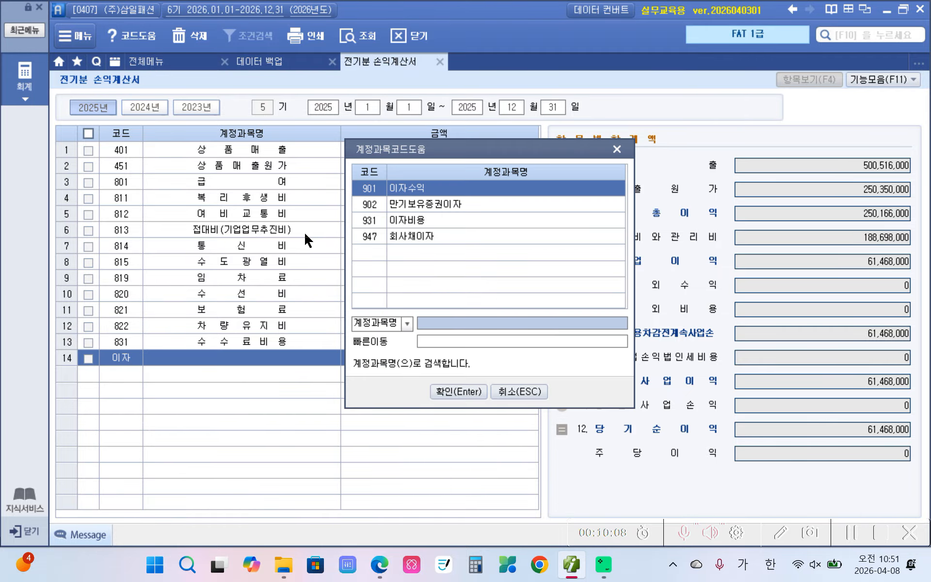
{"action": "key", "text": "Down"}
{"action": "key", "text": "Down"}
{"action": "key", "text": "Return"}
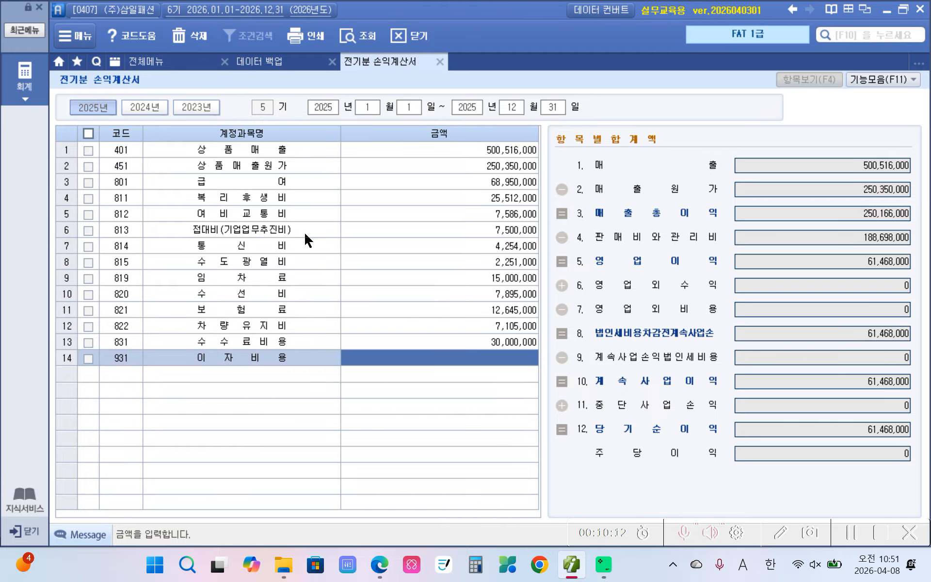
{"action": "type", "text": "18780000"}
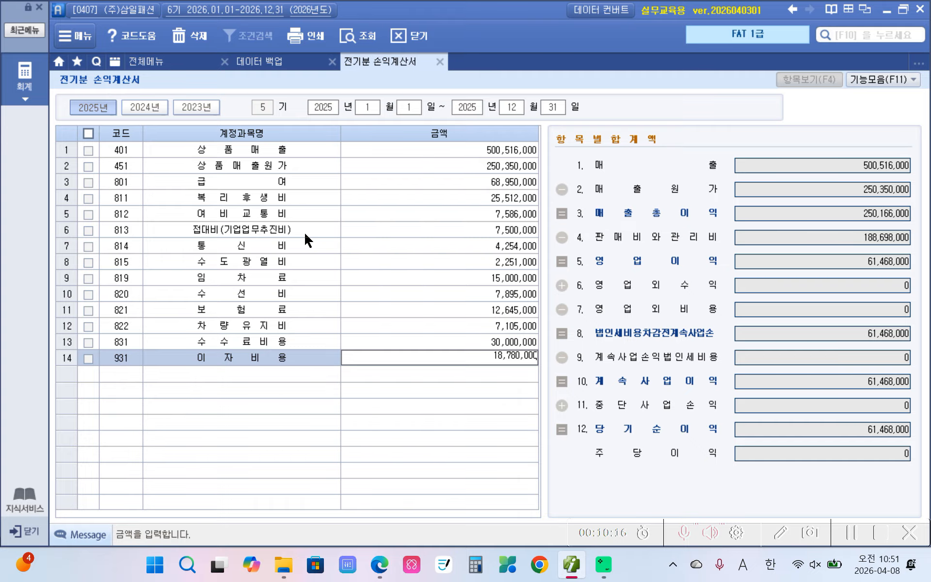
{"action": "key", "text": "Return"}
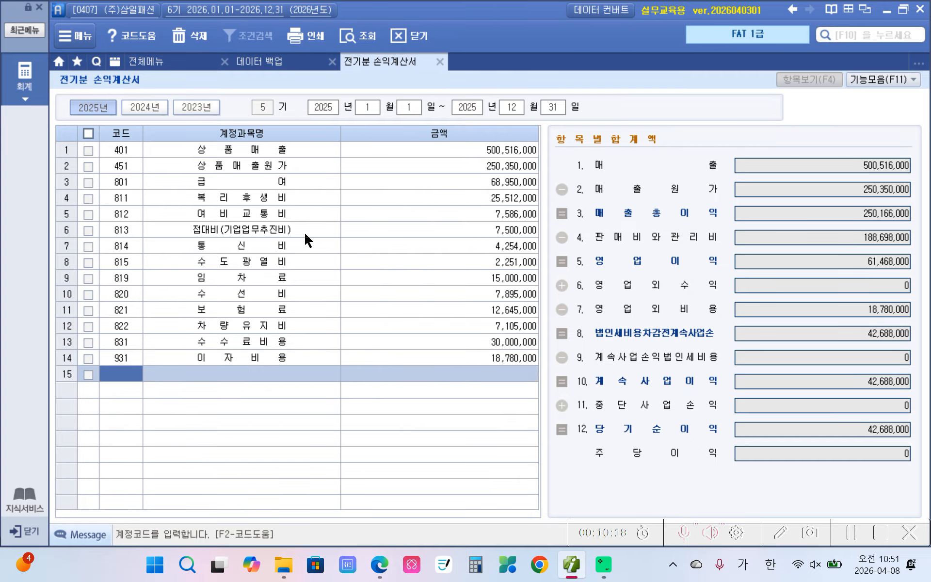
Add the 법인세등 account (code 998) on the fifteenth row with an amount of 2,500,000
{"action": "type", "text": "ㅂ법인"}
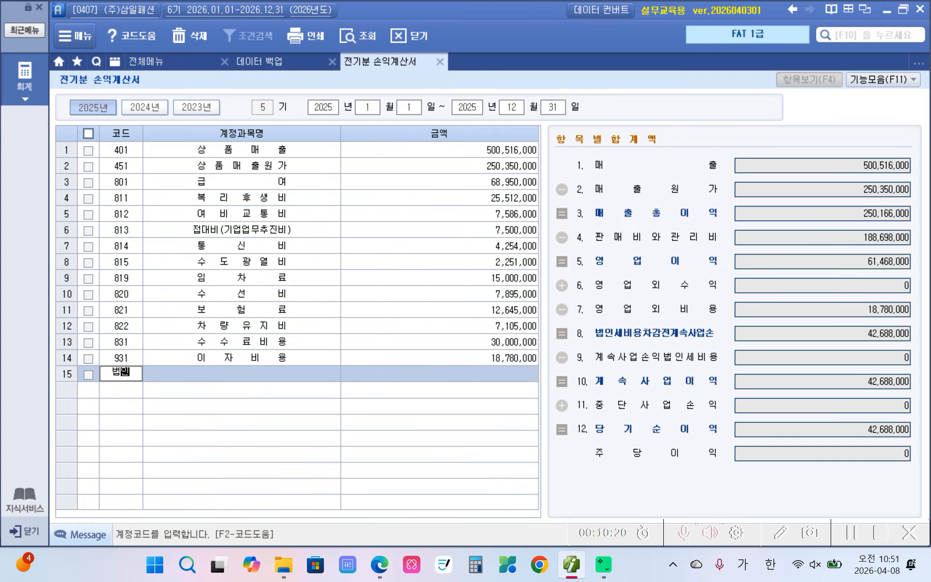
{"action": "key", "text": "Return"}
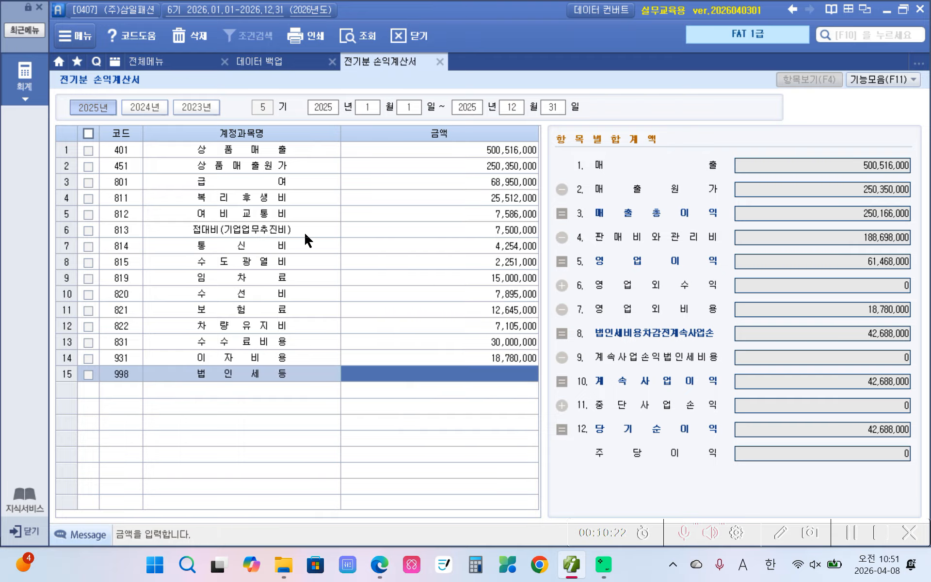
{"action": "type", "text": "2500000"}
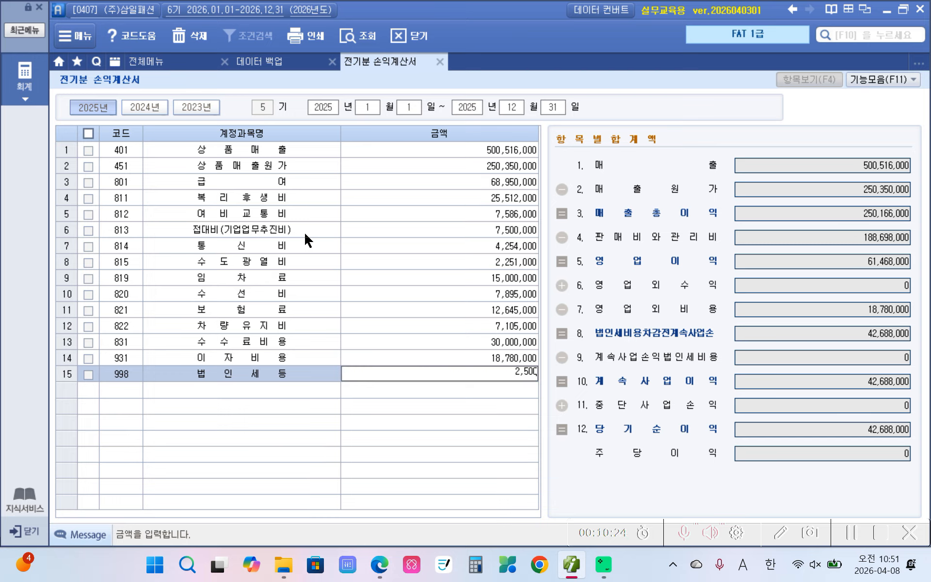
{"action": "key", "text": "Return"}
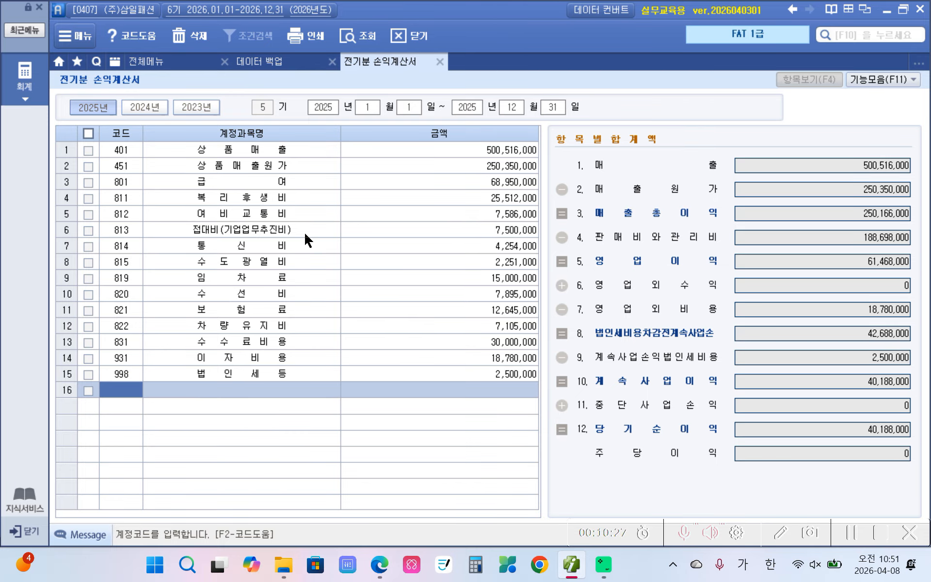
{"action": "mouse_move", "coordinate": [210, 405]}
{"action": "left_mouse_down"}
{"action": "mouse_move", "coordinate": [129, 271]}
{"action": "mouse_move", "coordinate": [427, 322]}
{"action": "mouse_move", "coordinate": [359, 408]}
{"action": "left_mouse_up"}
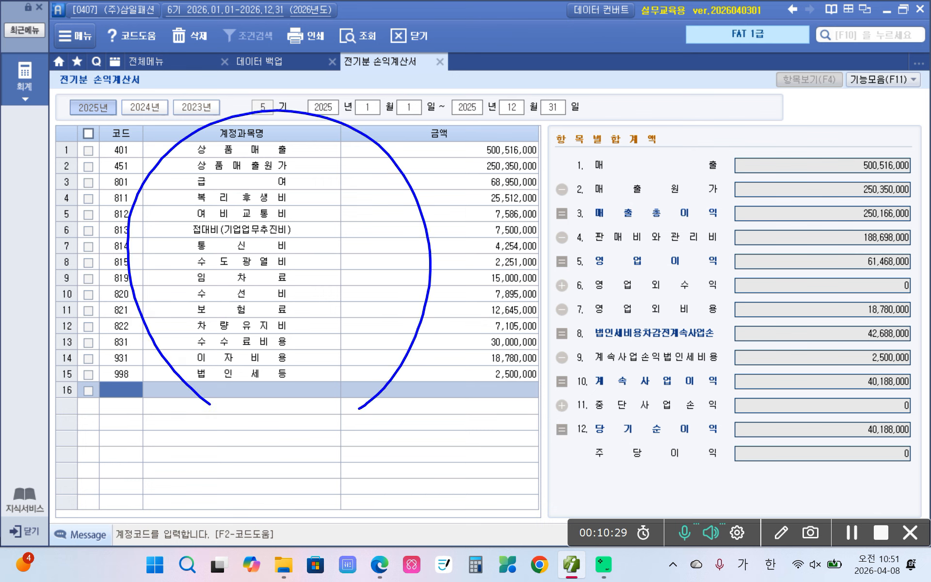
{"action": "mouse_move", "coordinate": [571, 153]}
{"action": "left_mouse_down"}
{"action": "mouse_move", "coordinate": [555, 436]}
{"action": "mouse_move", "coordinate": [900, 478]}
{"action": "mouse_move", "coordinate": [674, 139]}
{"action": "mouse_move", "coordinate": [912, 140]}
{"action": "mouse_move", "coordinate": [923, 294]}
{"action": "mouse_move", "coordinate": [917, 491]}
{"action": "left_mouse_up"}
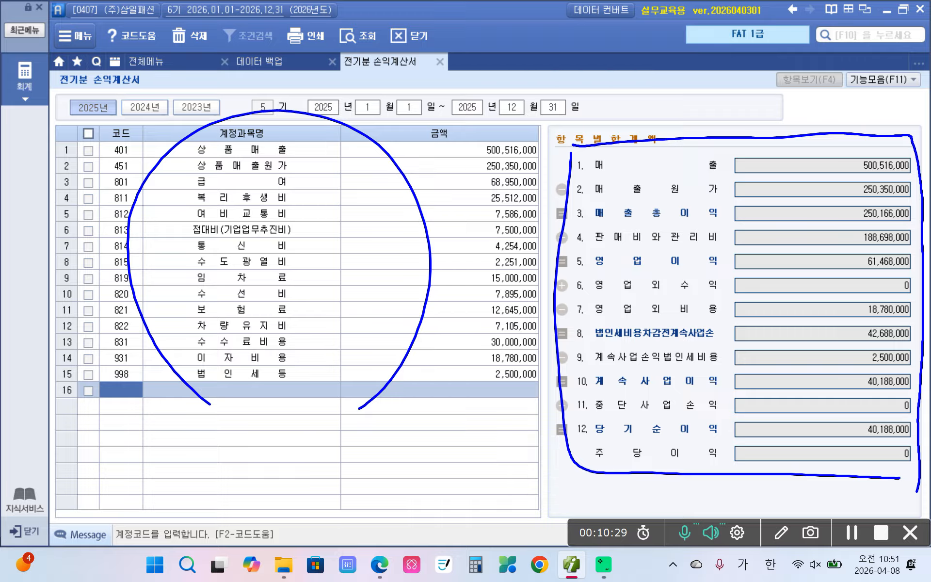
{"action": "mouse_move", "coordinate": [746, 263]}
{"action": "left_mouse_down"}
{"action": "mouse_move", "coordinate": [703, 260]}
{"action": "mouse_move", "coordinate": [736, 265]}
{"action": "left_mouse_up"}
{"action": "mouse_move", "coordinate": [726, 342]}
{"action": "left_mouse_down"}
{"action": "mouse_move", "coordinate": [699, 336]}
{"action": "mouse_move", "coordinate": [725, 334]}
{"action": "left_mouse_up"}
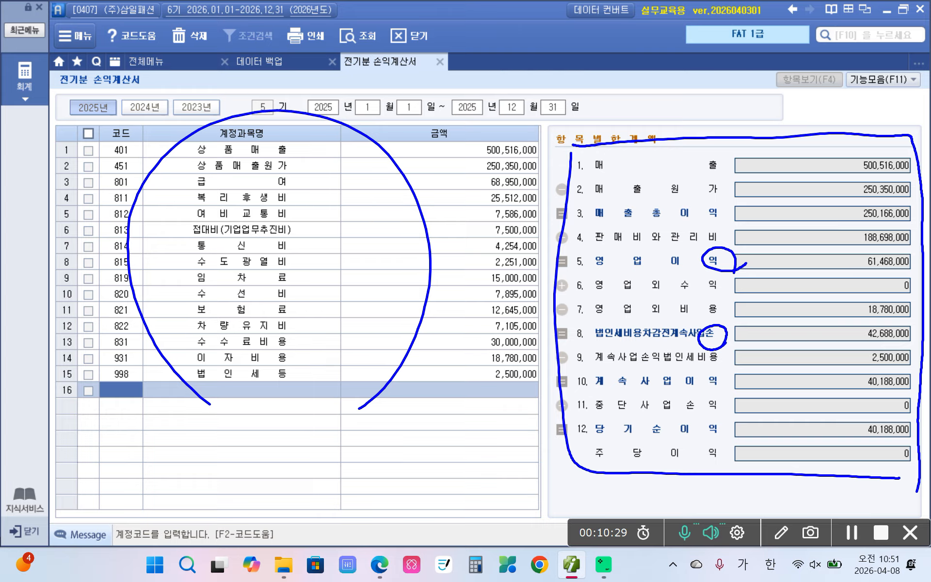
{"action": "mouse_move", "coordinate": [721, 416]}
{"action": "left_mouse_down"}
{"action": "mouse_move", "coordinate": [696, 434]}
{"action": "mouse_move", "coordinate": [723, 429]}
{"action": "left_mouse_up"}
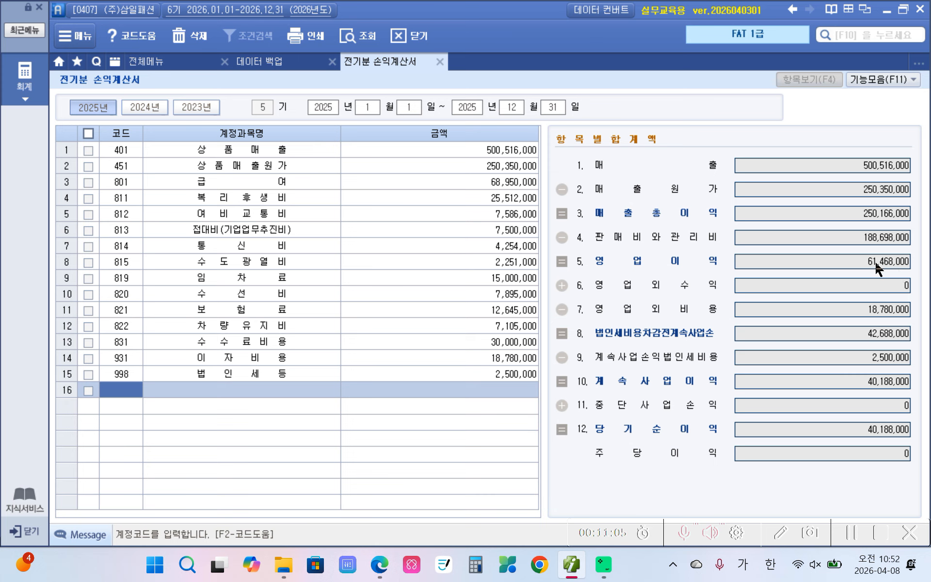
Check the 영업이익 total and the entered amounts of 급여, 복리후생비 and 여비교통비
{"action": "left_click", "coordinate": [877, 264]}
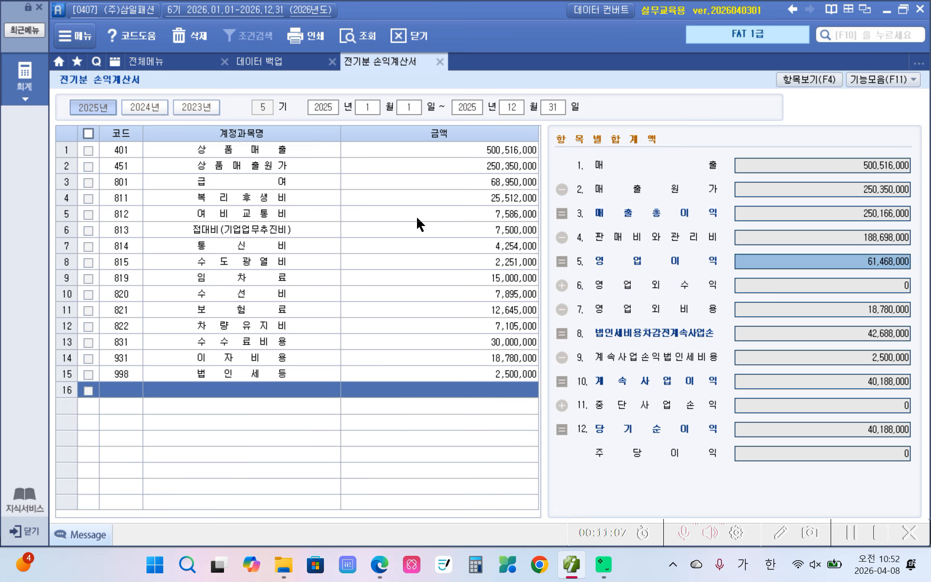
{"action": "left_click", "coordinate": [468, 184]}
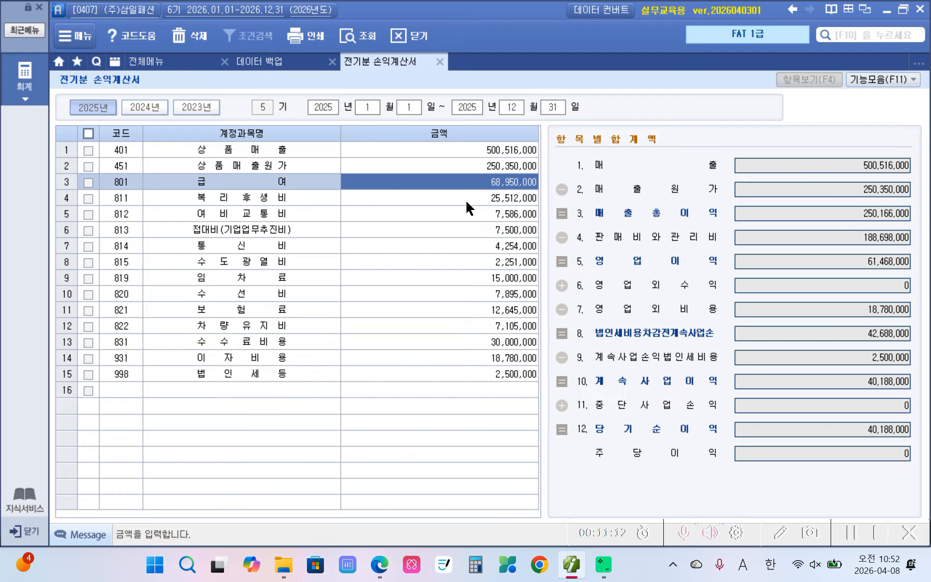
{"action": "left_click", "coordinate": [467, 203]}
{"action": "left_click", "coordinate": [469, 217]}
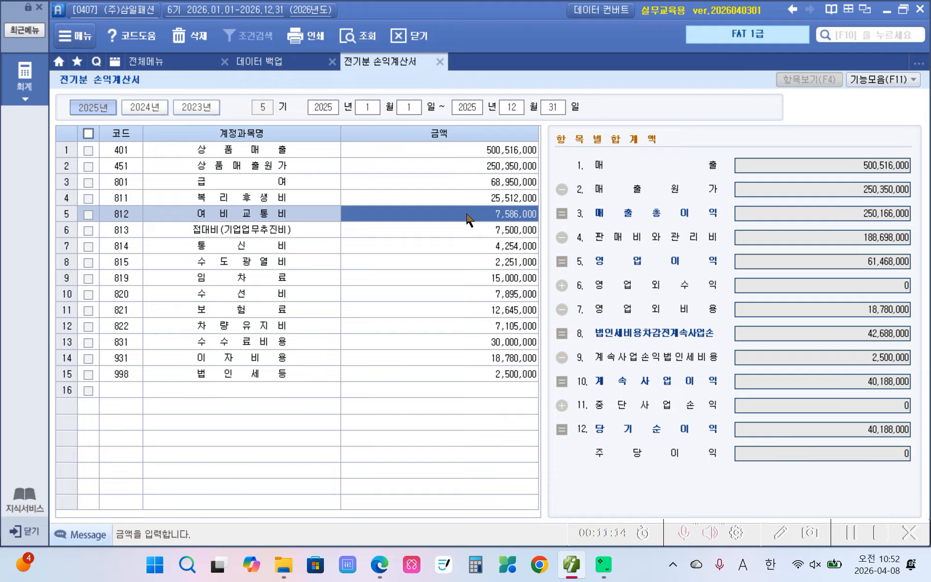
Check the entered amounts of 접대비, 통신비, 수도광열비 and 임차료
{"action": "left_click", "coordinate": [470, 231]}
{"action": "left_click", "coordinate": [469, 247]}
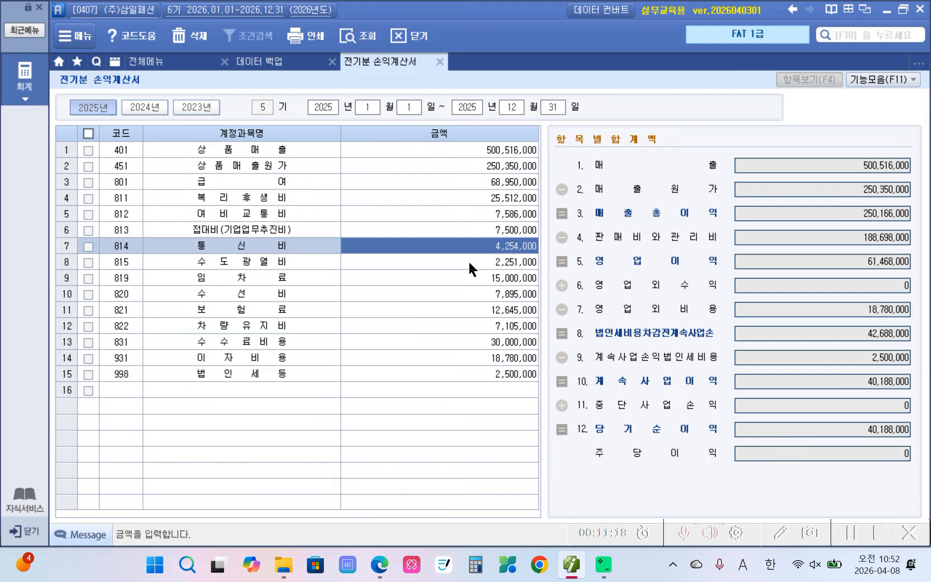
{"action": "left_click", "coordinate": [468, 260]}
{"action": "left_click", "coordinate": [480, 280]}
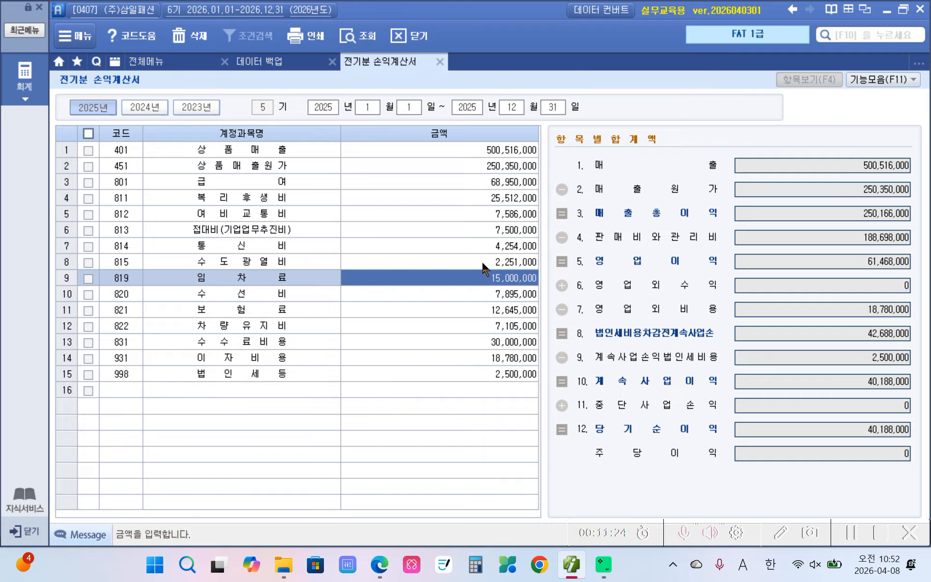
Add the 감가상각비 account (code 818) on the sixteenth row with an amount of 13,000,000
{"action": "left_click", "coordinate": [159, 391]}
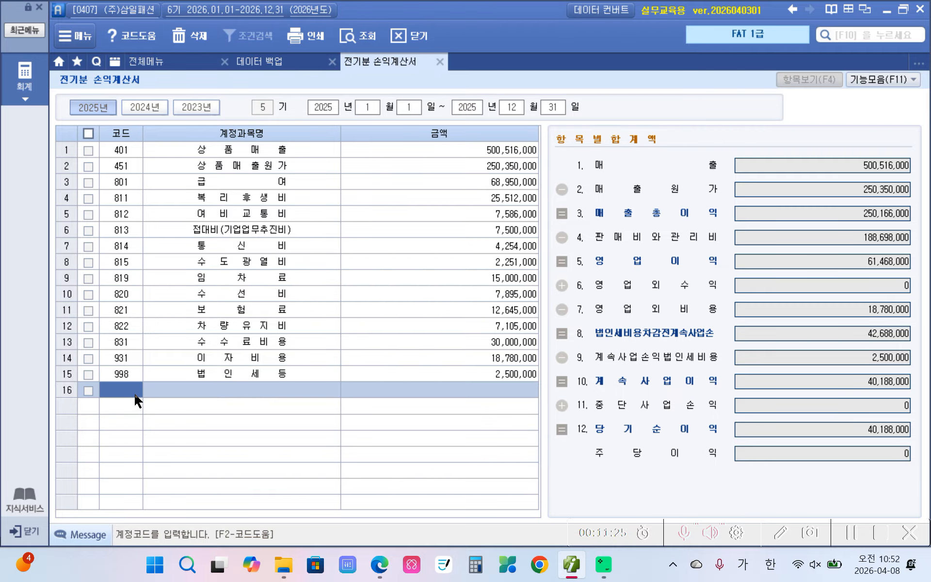
{"action": "type", "text": "감가"}
{"action": "key", "text": "Return"}
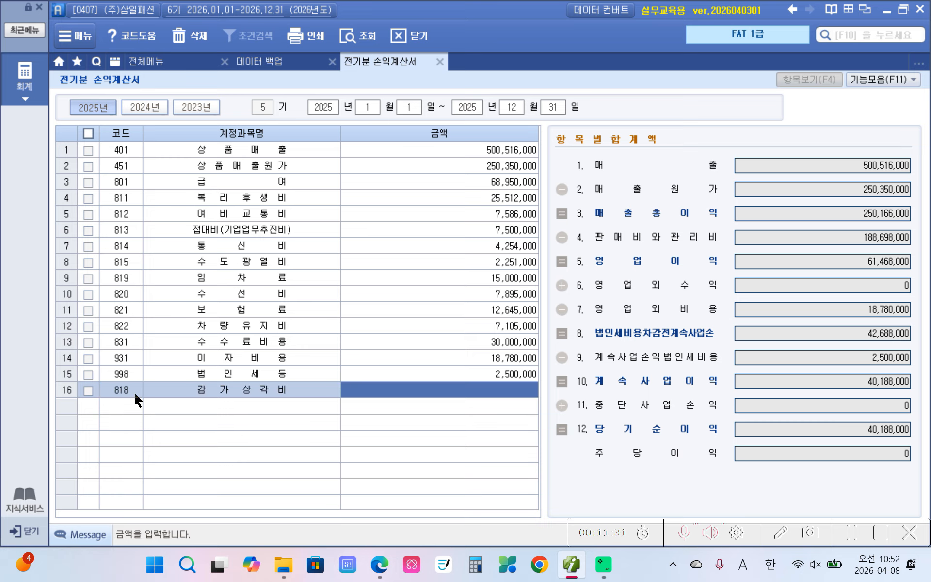
{"action": "type", "text": "13000000"}
{"action": "key", "text": "Return"}
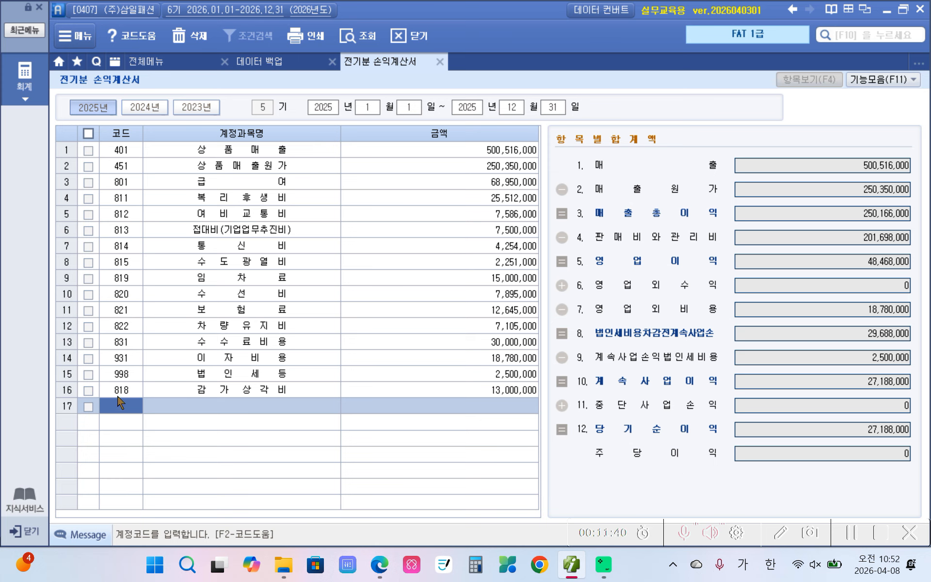
Check the category totals for 당기순이익, 영업이익 and income before corporate tax
{"action": "left_click", "coordinate": [863, 431]}
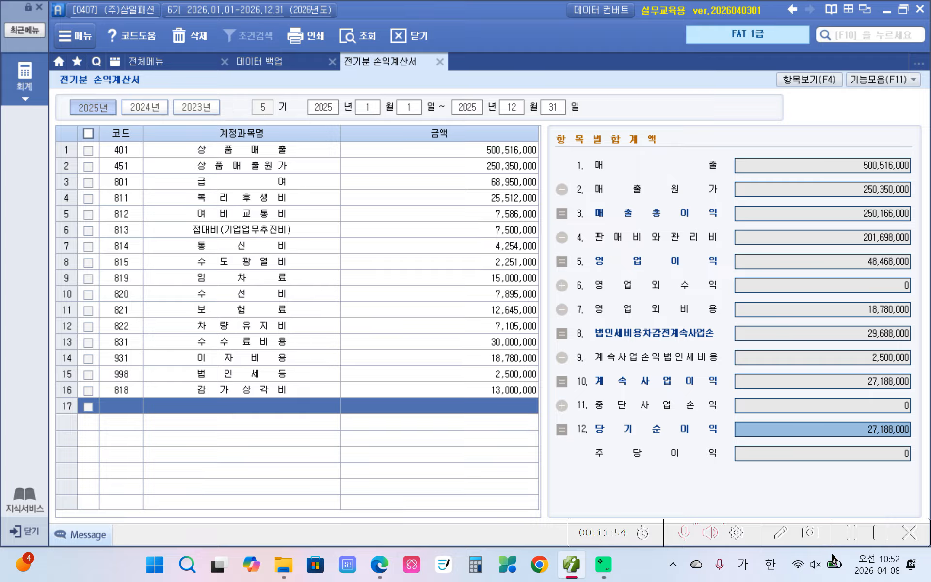
{"action": "left_click", "coordinate": [864, 262]}
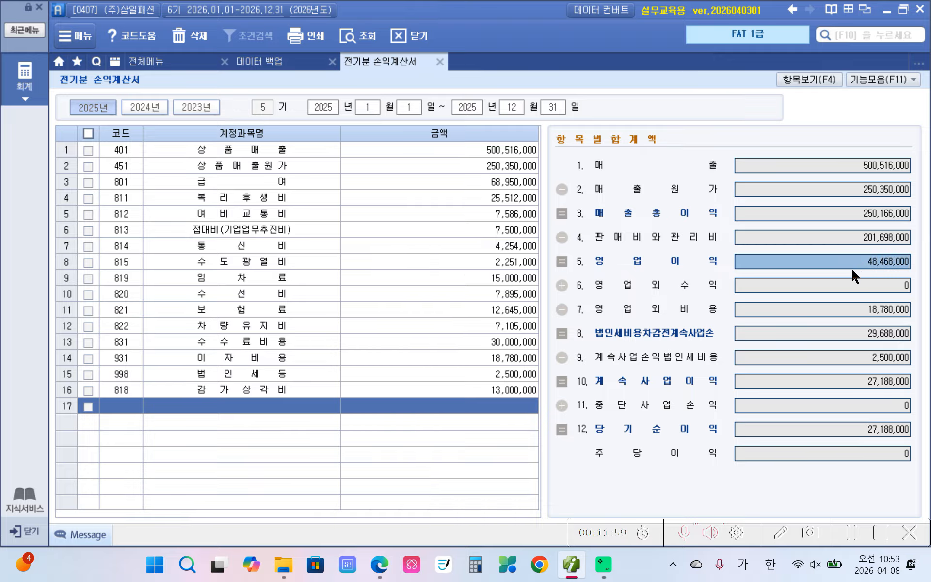
{"action": "left_click", "coordinate": [837, 334]}
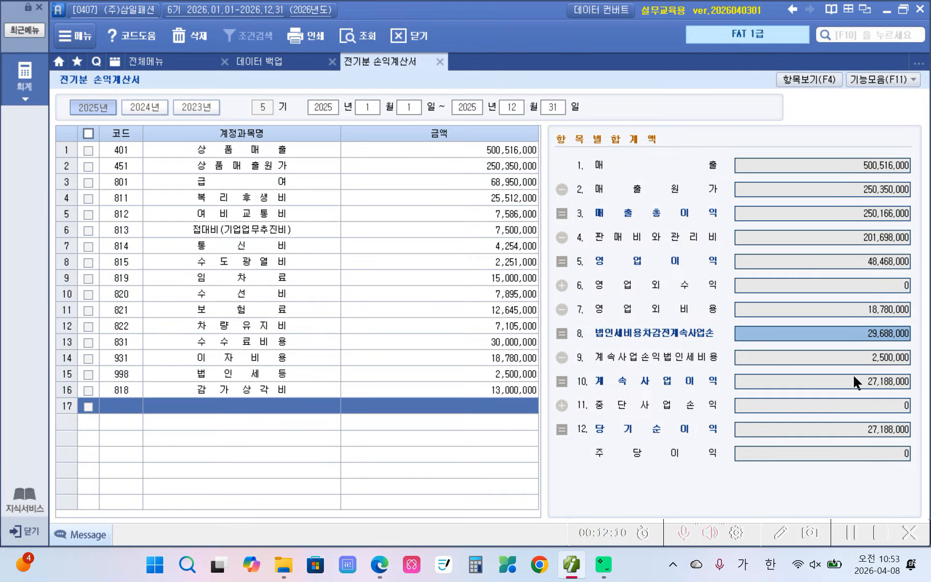
Switch to Edge and open the Naver home page in a new tab
{"action": "left_click", "coordinate": [380, 564]}
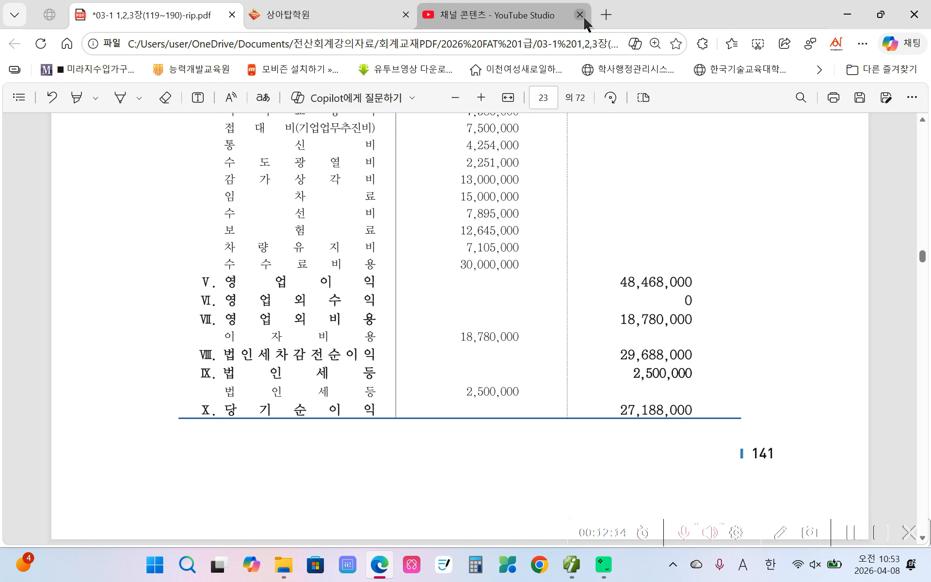
{"action": "left_click", "coordinate": [605, 16]}
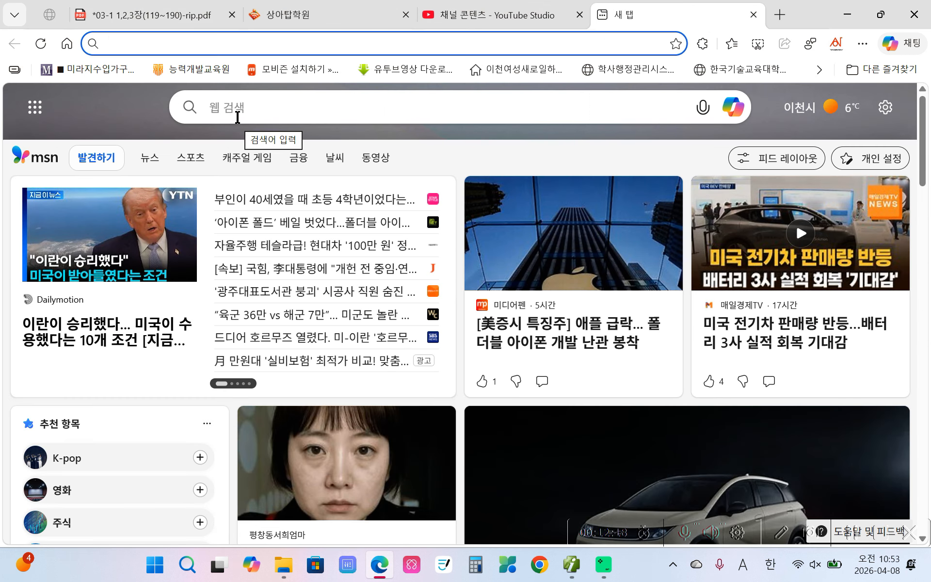
{"action": "type", "text": "n"}
{"action": "key", "text": "Return"}
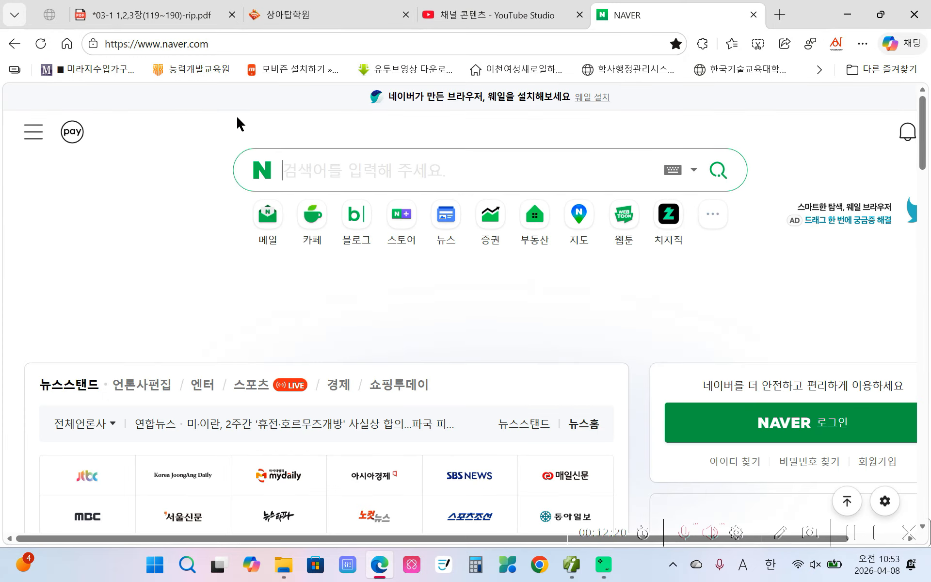
Search Naver for 삼성전자영업이익
{"action": "type", "text": "tka"}
{"action": "key", "text": "BackSpace"}
{"action": "key", "text": "BackSpace"}
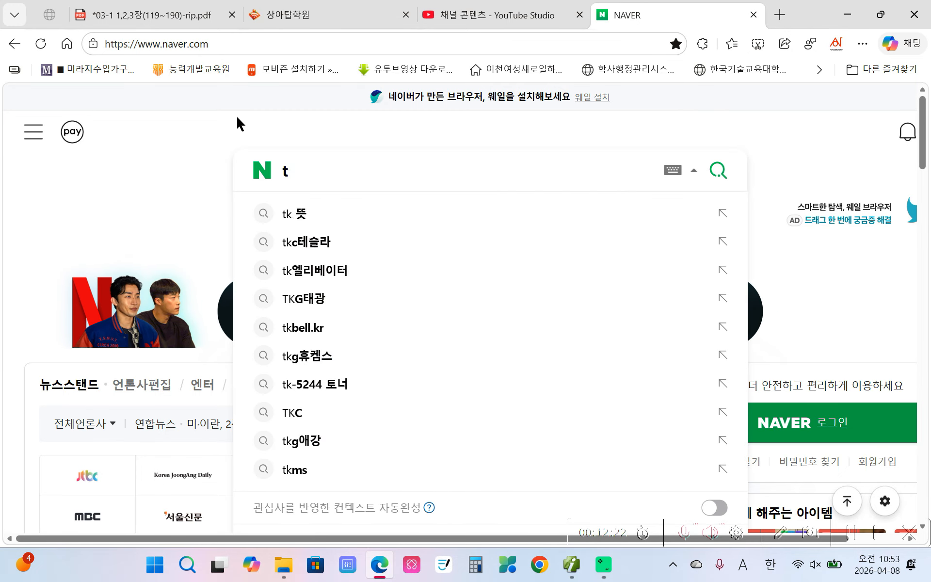
{"action": "key", "text": "BackSpace"}
{"action": "key", "text": "Hangul"}
{"action": "type", "text": "삼성젔"}
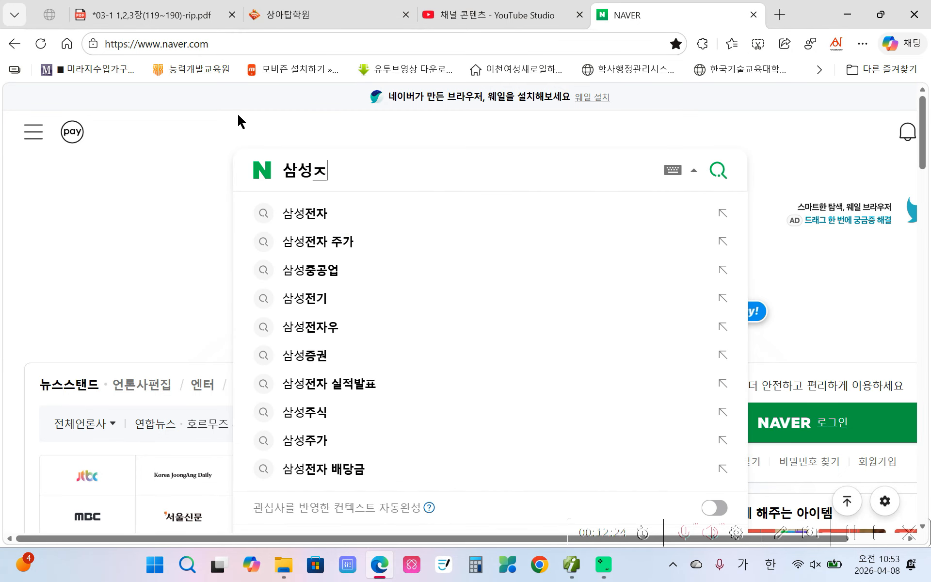
{"action": "type", "text": "자영어"}
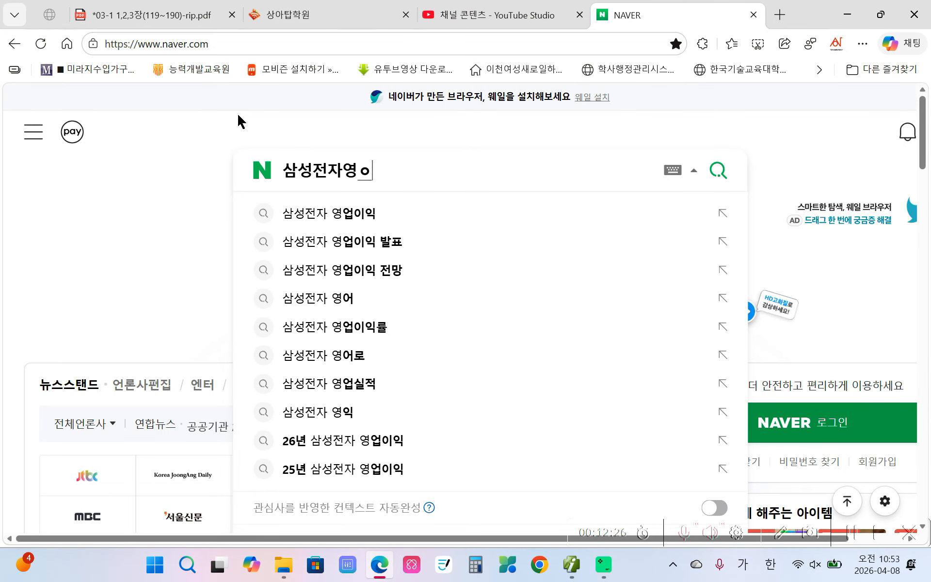
{"action": "type", "text": "ㅂㅇㅇ"}
{"action": "key", "text": "BackSpace"}
{"action": "key", "text": "BackSpace"}
{"action": "type", "text": "이ㄱ"}
{"action": "key", "text": "Return"}
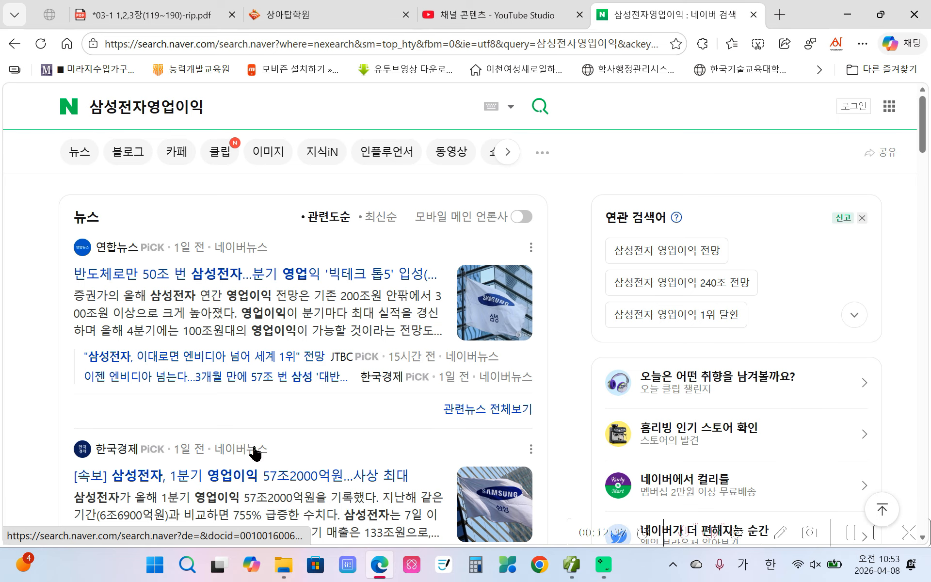
Open the 한국경제 news article on 삼성전자's first-quarter 영업이익, read through it and close it
{"action": "left_click", "coordinate": [240, 475]}
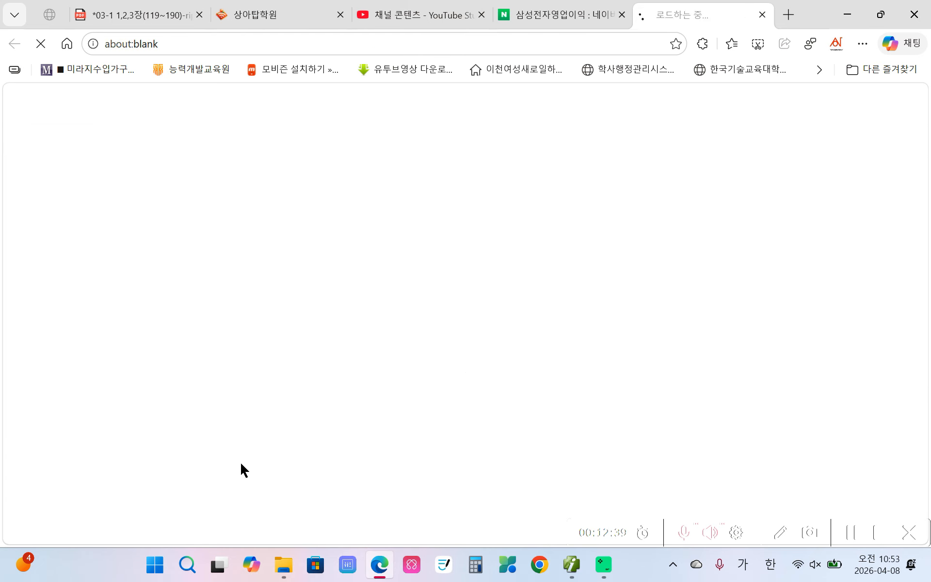
{"action": "scroll", "coordinate": [316, 369], "scroll_direction": "down", "scroll_amount": 3}
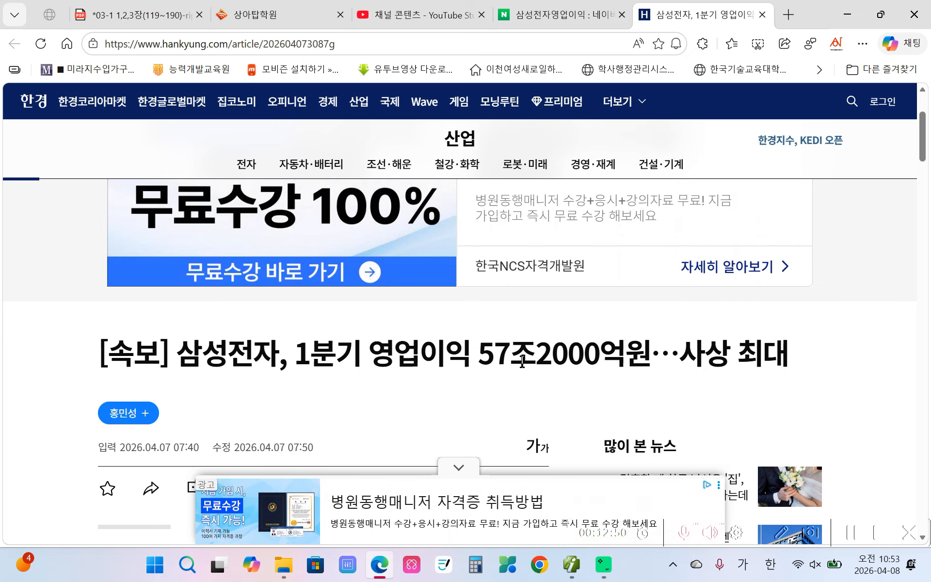
{"action": "scroll", "coordinate": [522, 361], "scroll_direction": "down", "scroll_amount": 2}
{"action": "scroll", "coordinate": [523, 364], "scroll_direction": "down", "scroll_amount": 2}
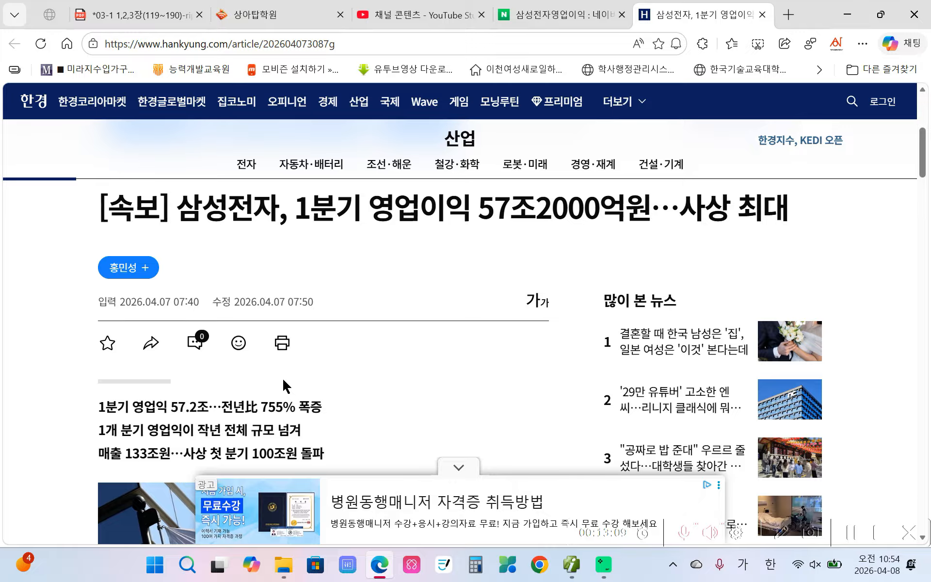
{"action": "scroll", "coordinate": [278, 425], "scroll_direction": "down", "scroll_amount": 3}
{"action": "scroll", "coordinate": [277, 425], "scroll_direction": "down", "scroll_amount": 8}
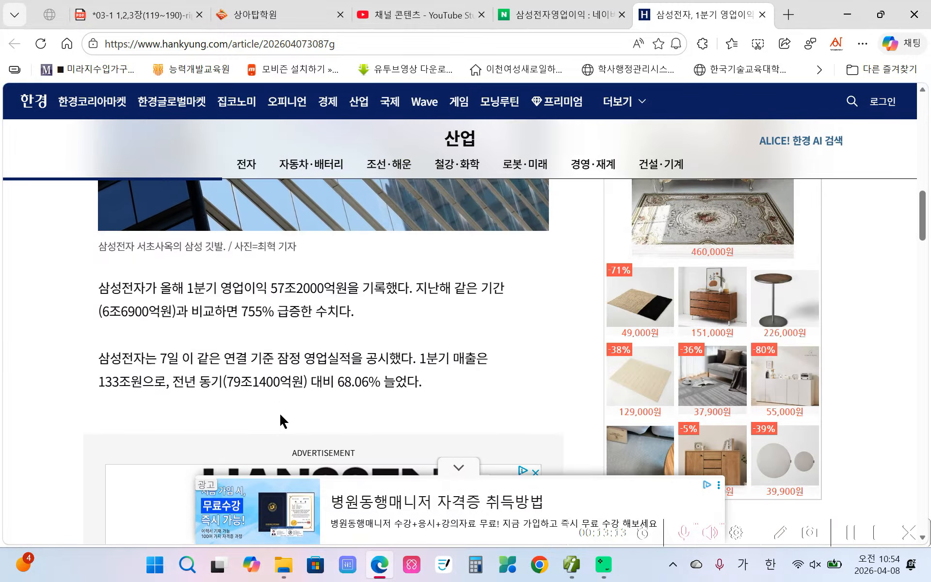
{"action": "scroll", "coordinate": [281, 418], "scroll_direction": "up", "scroll_amount": 10}
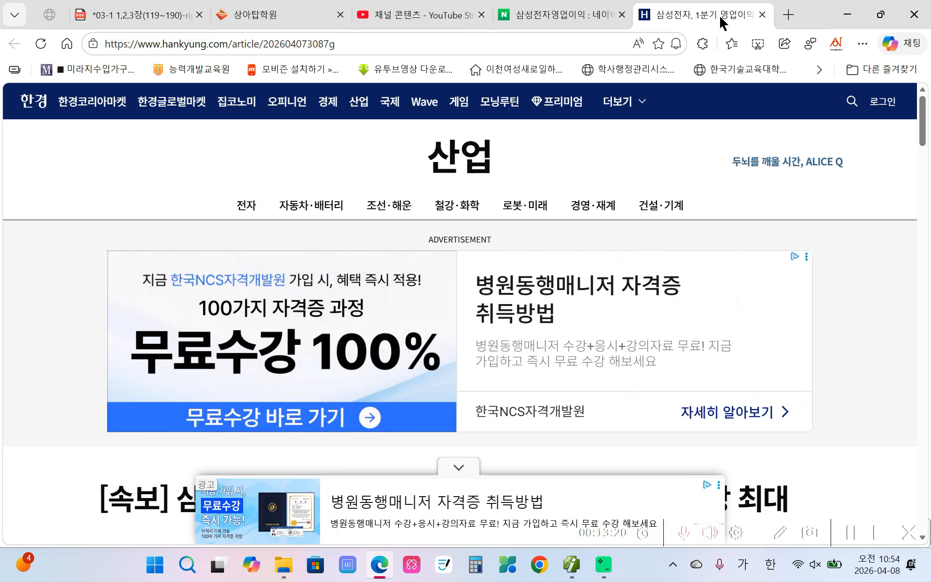
{"action": "left_click", "coordinate": [763, 16]}
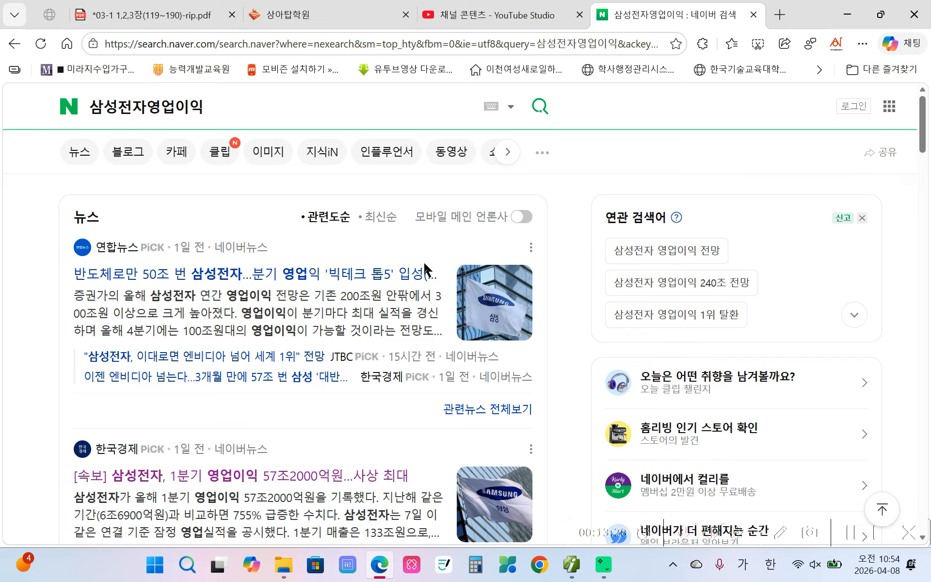
{"action": "left_click", "coordinate": [516, 16]}
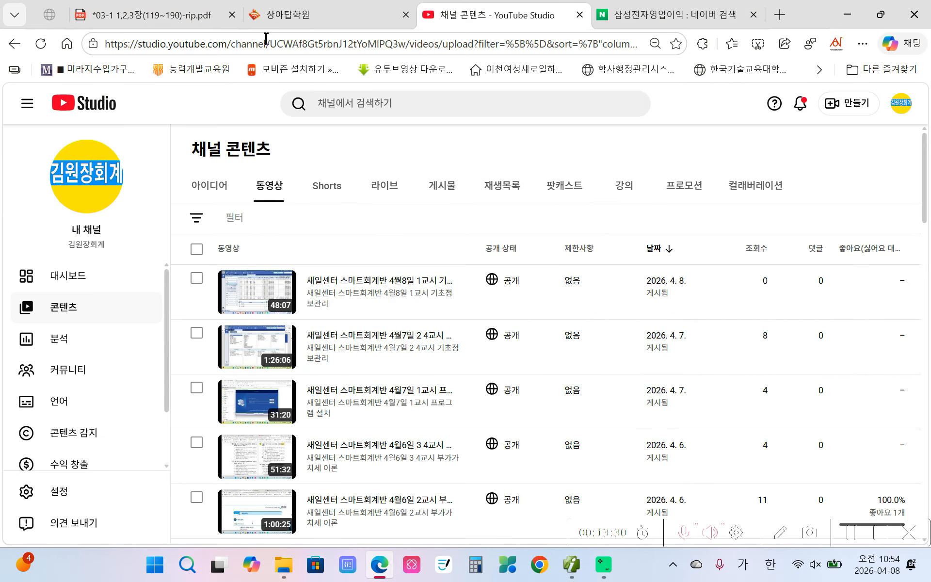
{"action": "left_click", "coordinate": [668, 17]}
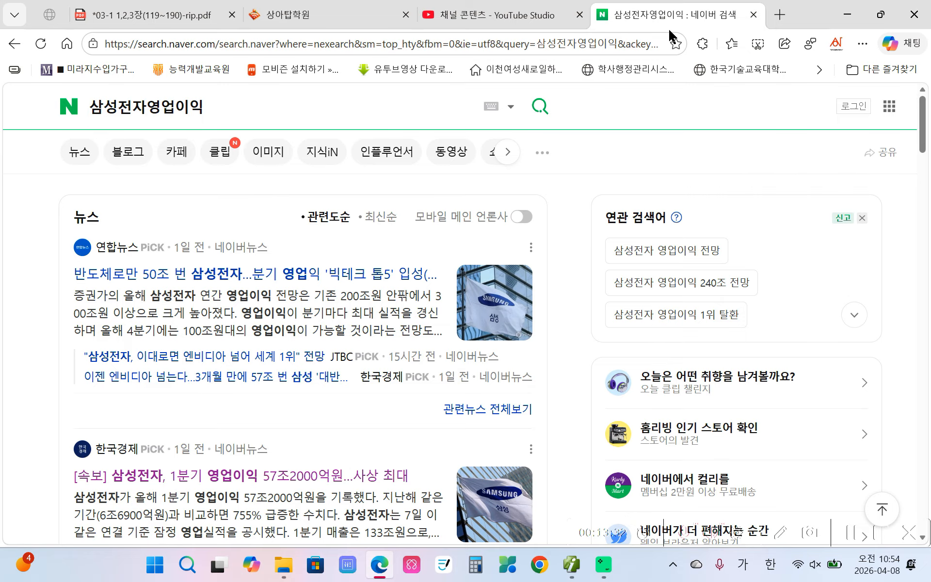
{"action": "left_click", "coordinate": [63, 107]}
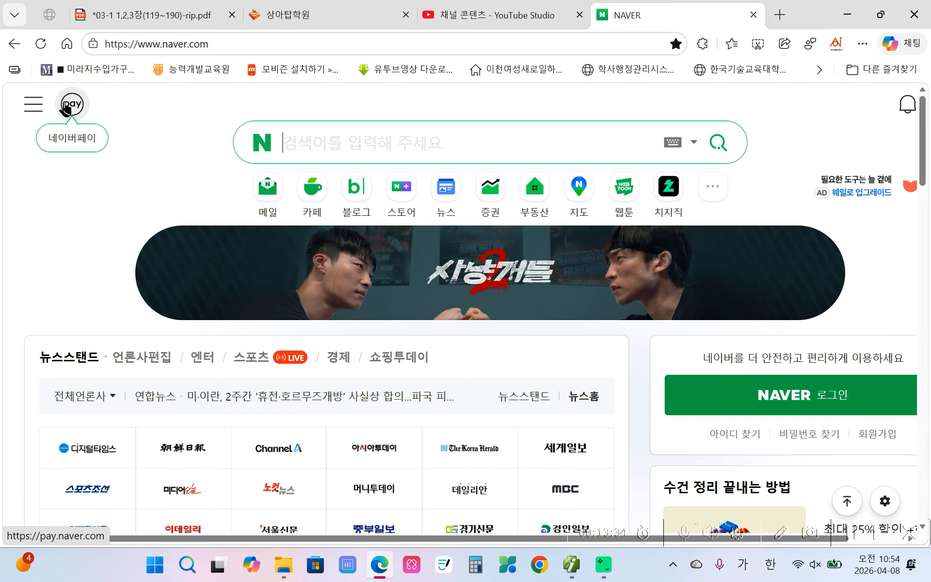
{"action": "left_click", "coordinate": [290, 20]}
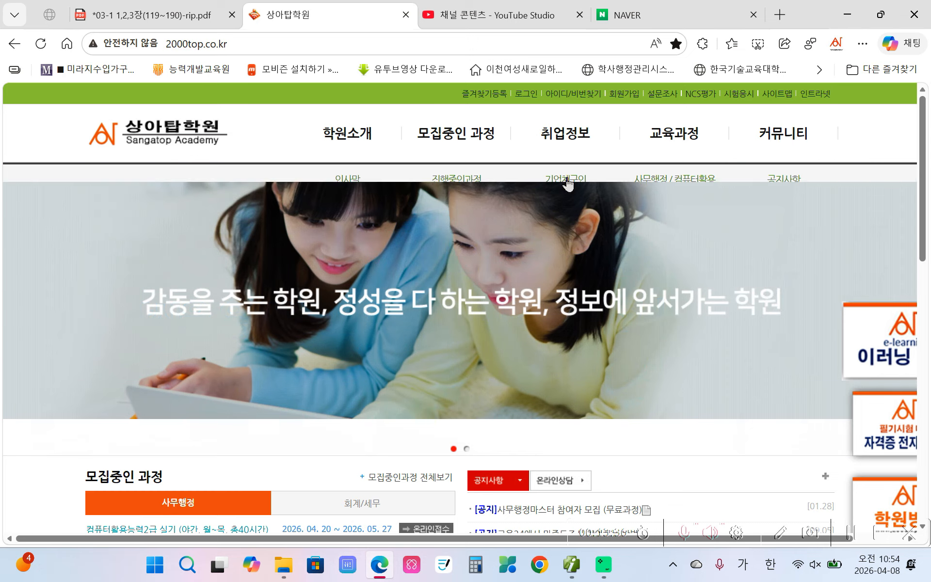
{"action": "left_click", "coordinate": [572, 564]}
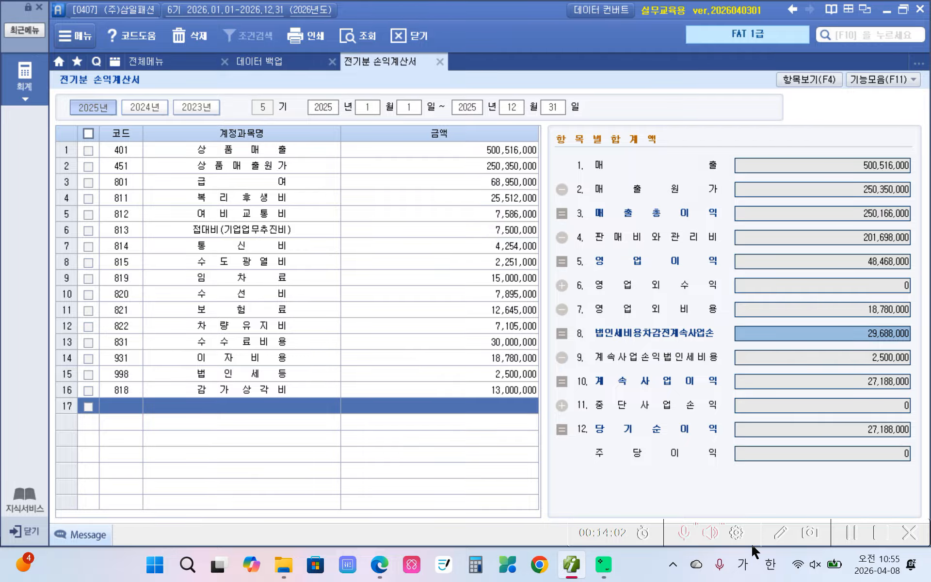
In the PDF textbook open in Edge, highlight "기초상품재고액과 당기상품매입액을 입력한" in yellow in the first instruction on page 24
{"action": "left_click", "coordinate": [379, 564]}
{"action": "left_click", "coordinate": [192, 15]}
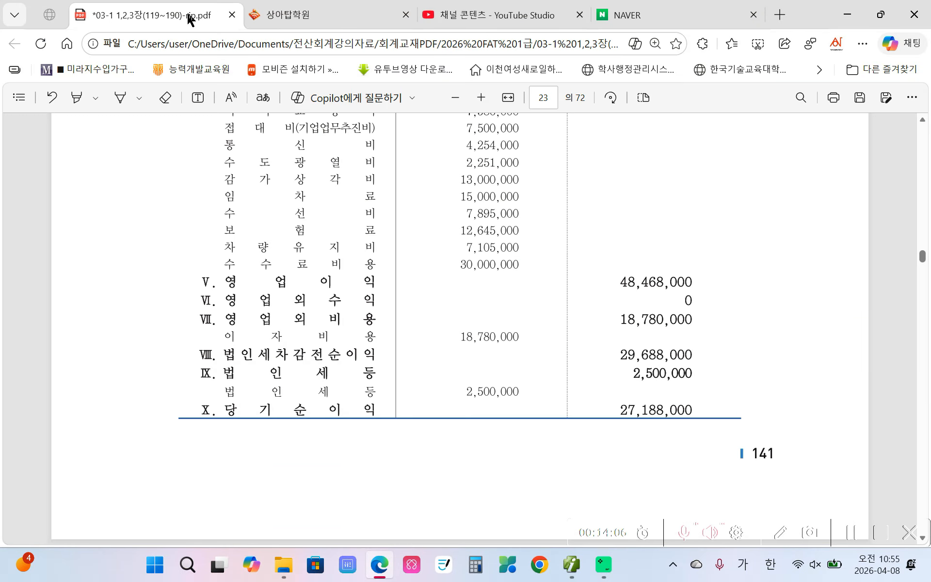
{"action": "scroll", "coordinate": [250, 407], "scroll_direction": "down", "scroll_amount": 10}
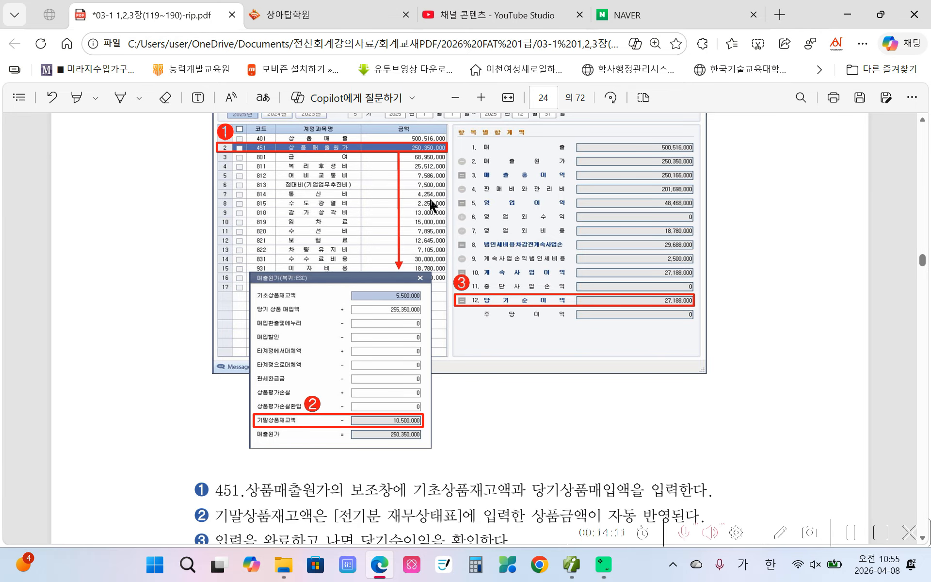
{"action": "scroll", "coordinate": [322, 395], "scroll_direction": "down", "scroll_amount": 2}
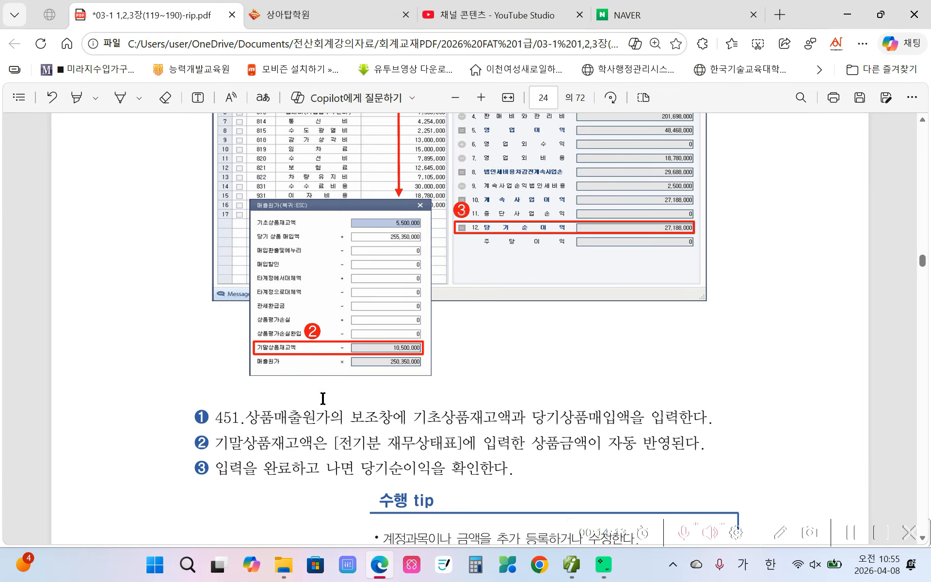
{"action": "scroll", "coordinate": [323, 399], "scroll_direction": "down", "scroll_amount": 2}
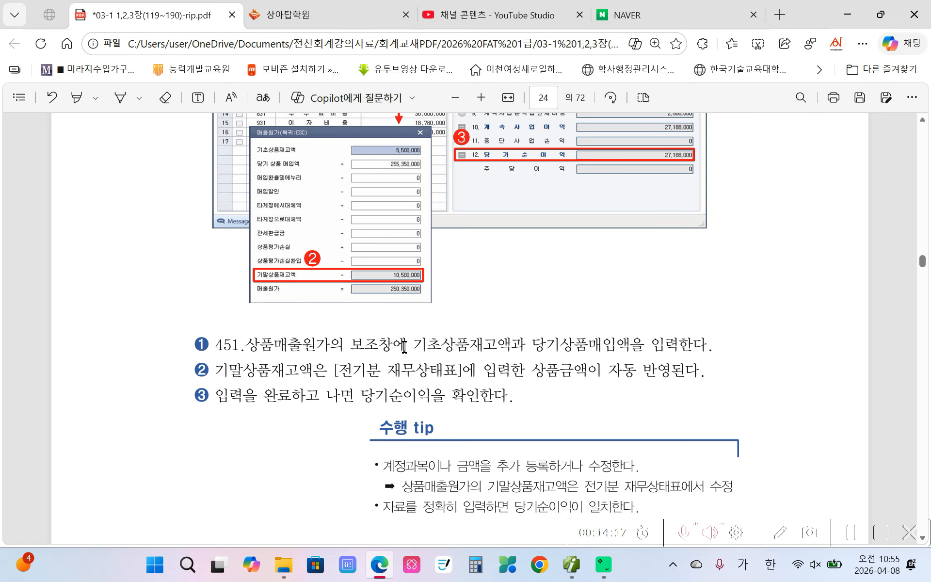
{"action": "left_click_drag", "start_coordinate": [425, 346], "coordinate": [695, 346]}
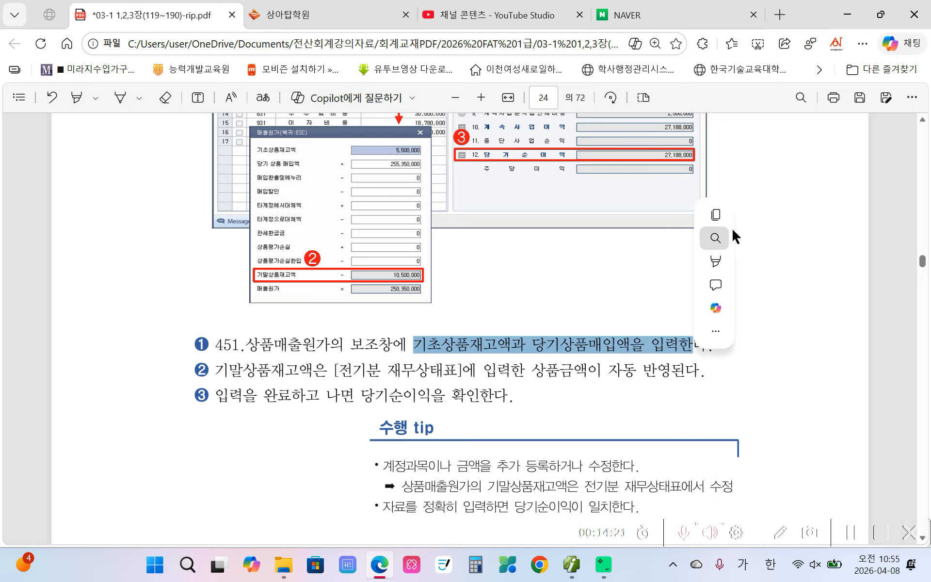
{"action": "mouse_move", "coordinate": [718, 260]}
{"action": "left_click", "coordinate": [626, 261]}
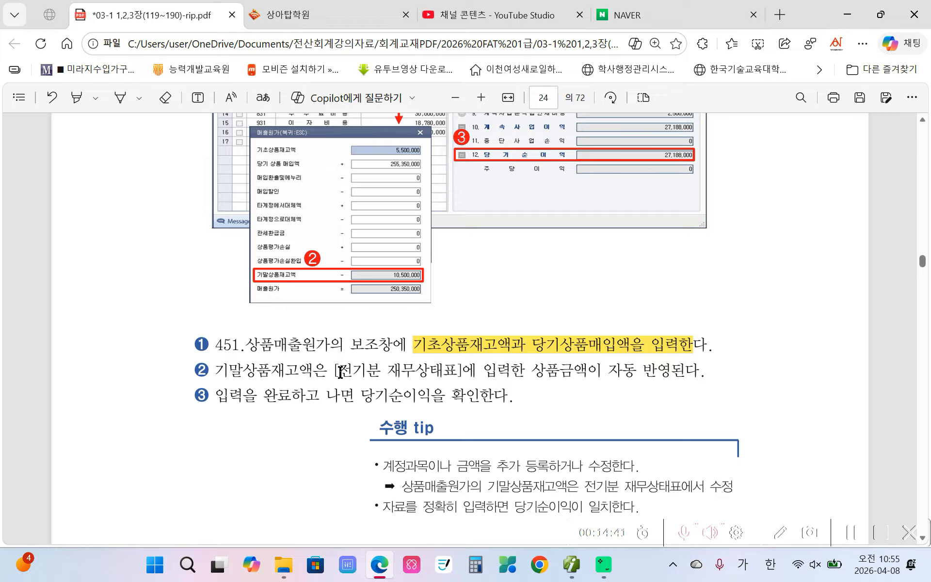
Highlight "전기분 재무상태표" in yellow in the second instruction on page 24
{"action": "left_click_drag", "start_coordinate": [339, 372], "coordinate": [457, 372]}
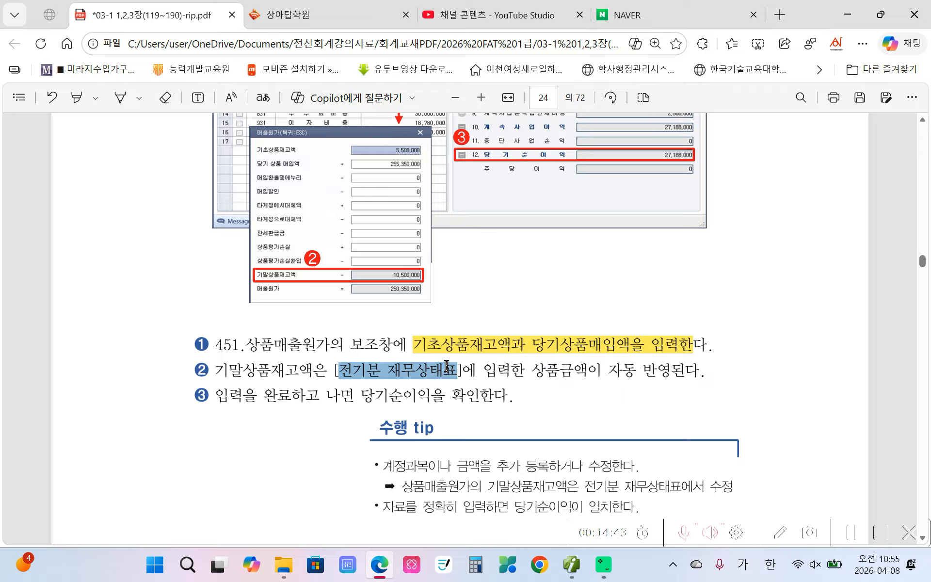
{"action": "mouse_move", "coordinate": [496, 290]}
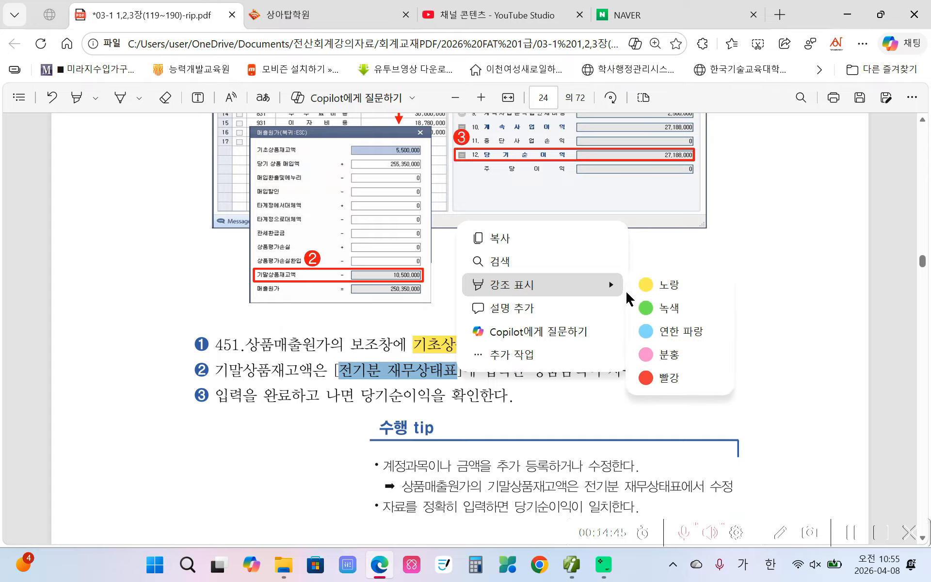
{"action": "left_click", "coordinate": [672, 283]}
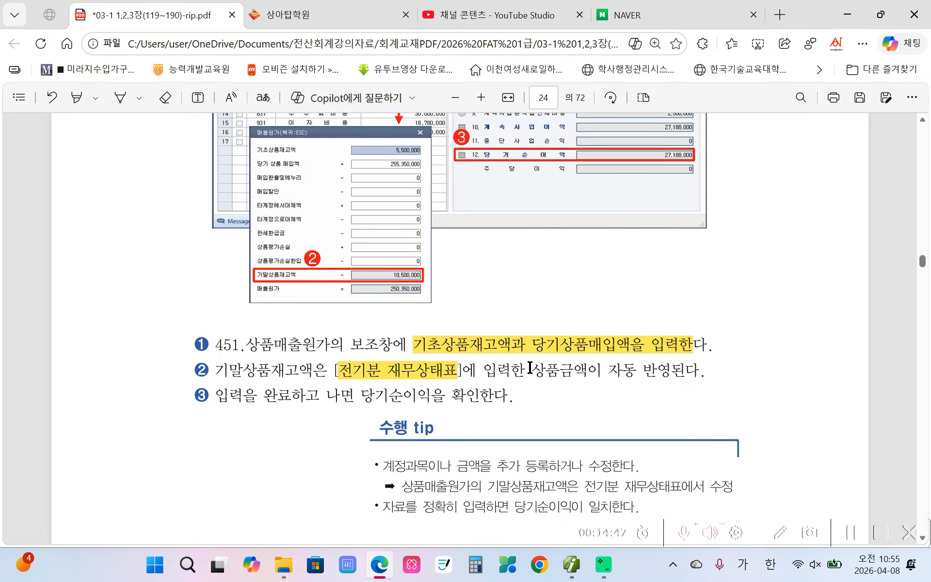
Highlight "상품" in the second instruction and "당기순이익" in the third instruction on page 24 in yellow
{"action": "left_click_drag", "start_coordinate": [534, 368], "coordinate": [558, 370]}
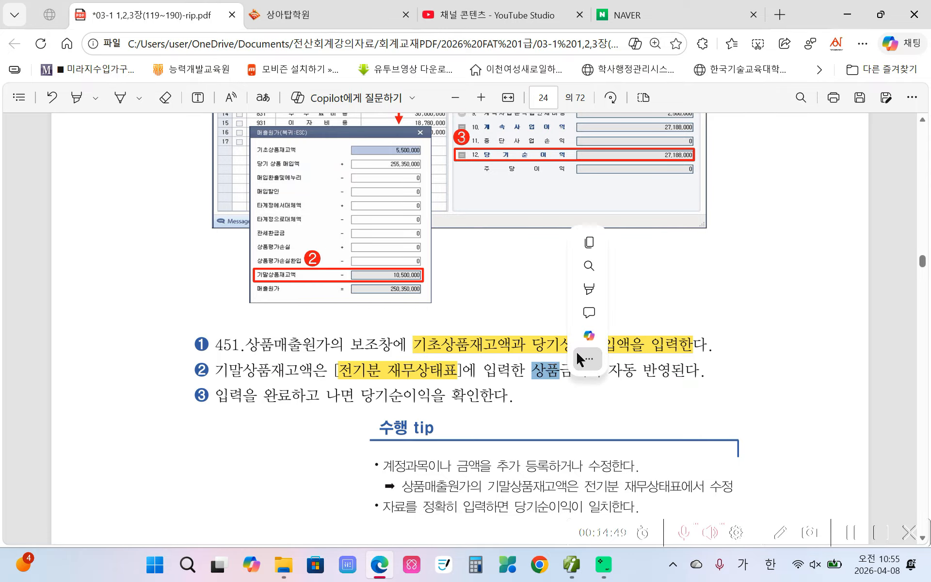
{"action": "mouse_move", "coordinate": [598, 289]}
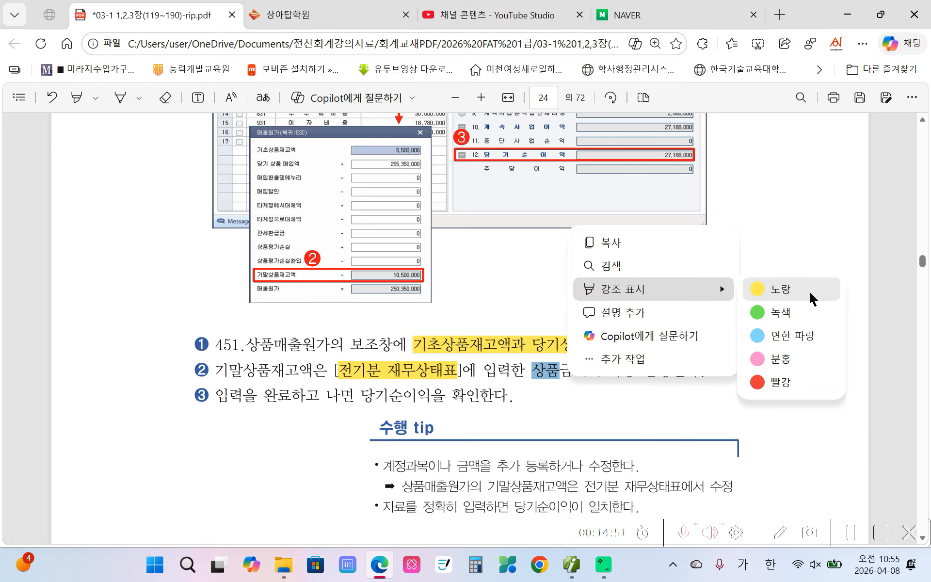
{"action": "left_click", "coordinate": [808, 289]}
{"action": "scroll", "coordinate": [369, 480], "scroll_direction": "down", "scroll_amount": 3}
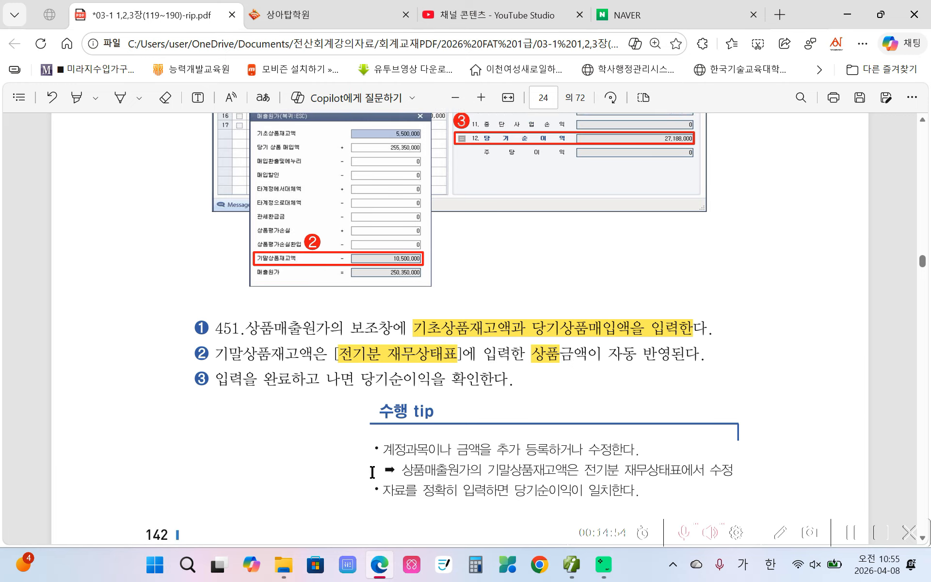
{"action": "left_click_drag", "start_coordinate": [362, 251], "coordinate": [430, 250]}
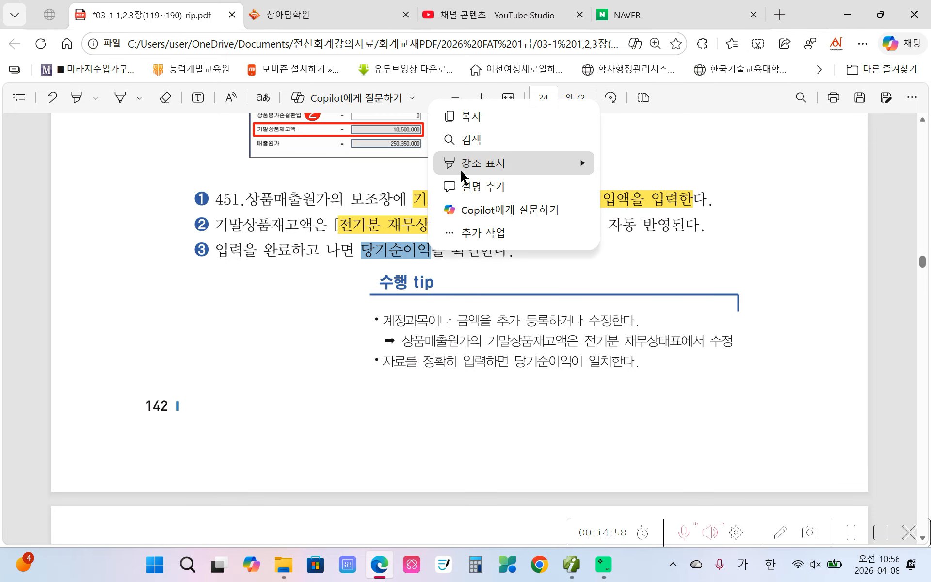
{"action": "mouse_move", "coordinate": [460, 168]}
{"action": "left_click", "coordinate": [633, 162]}
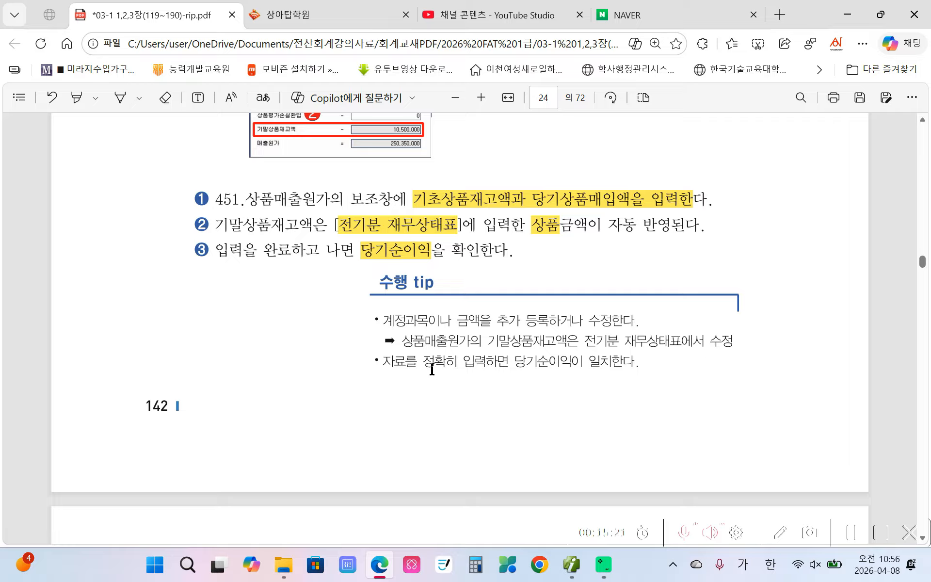
Highlight "당기순이익이 일치한다" in yellow in the last 수행 tip bullet
{"action": "left_click_drag", "start_coordinate": [515, 362], "coordinate": [631, 360]}
{"action": "mouse_move", "coordinate": [657, 337]}
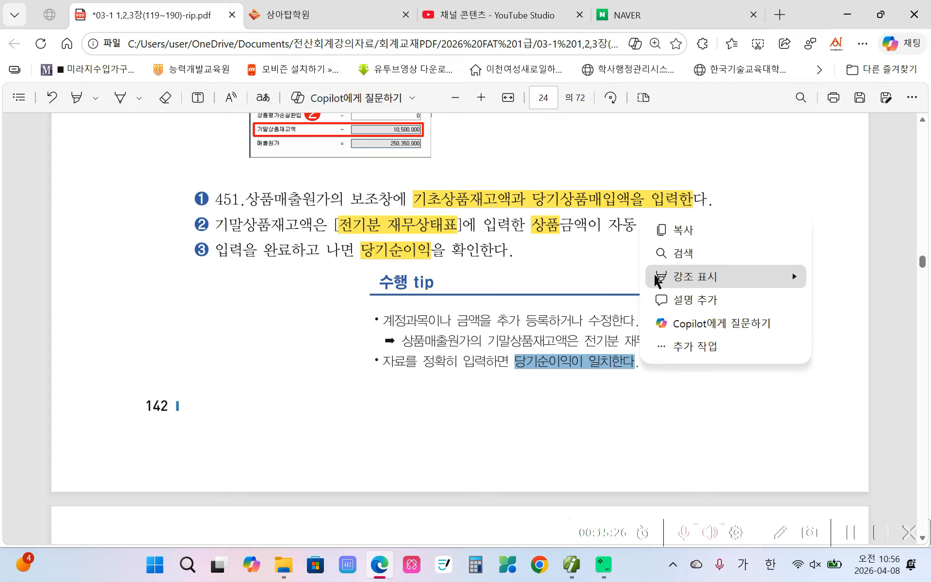
{"action": "mouse_move", "coordinate": [698, 277]}
{"action": "left_click", "coordinate": [853, 276]}
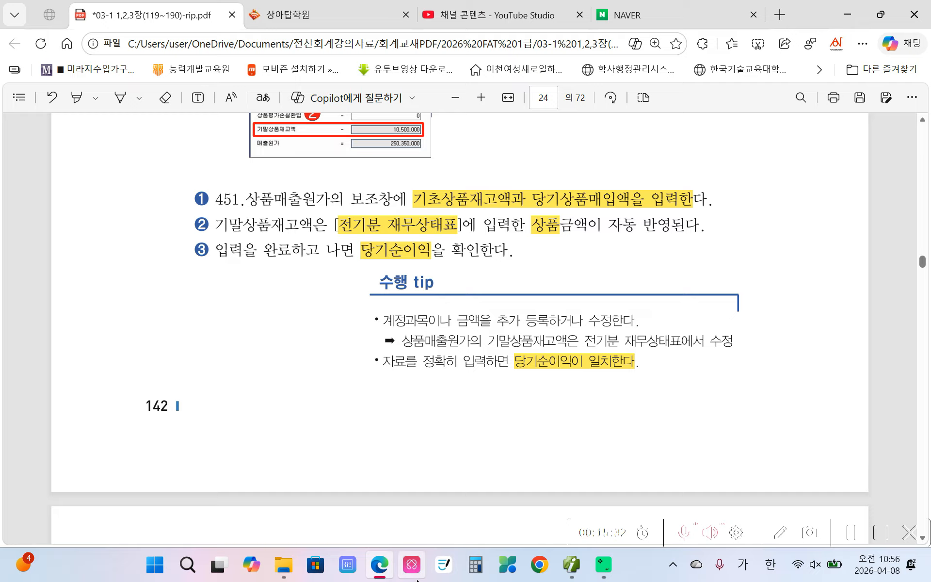
Highlight the section 04 heading "전기분 원가명세서" in yellow on page 25 of the textbook
{"action": "left_click", "coordinate": [380, 564]}
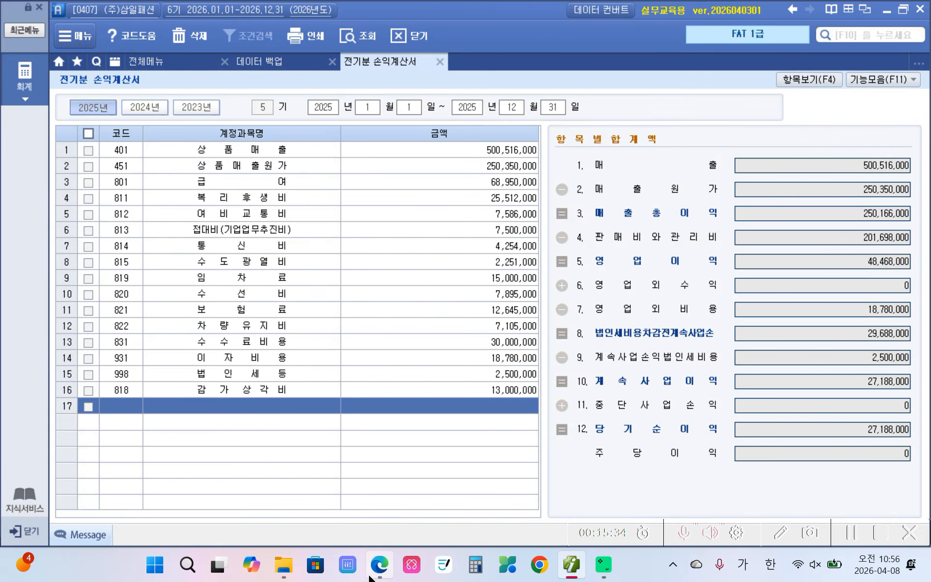
{"action": "left_click", "coordinate": [380, 564]}
{"action": "scroll", "coordinate": [369, 465], "scroll_direction": "down", "scroll_amount": 5}
{"action": "scroll", "coordinate": [356, 491], "scroll_direction": "down", "scroll_amount": 4}
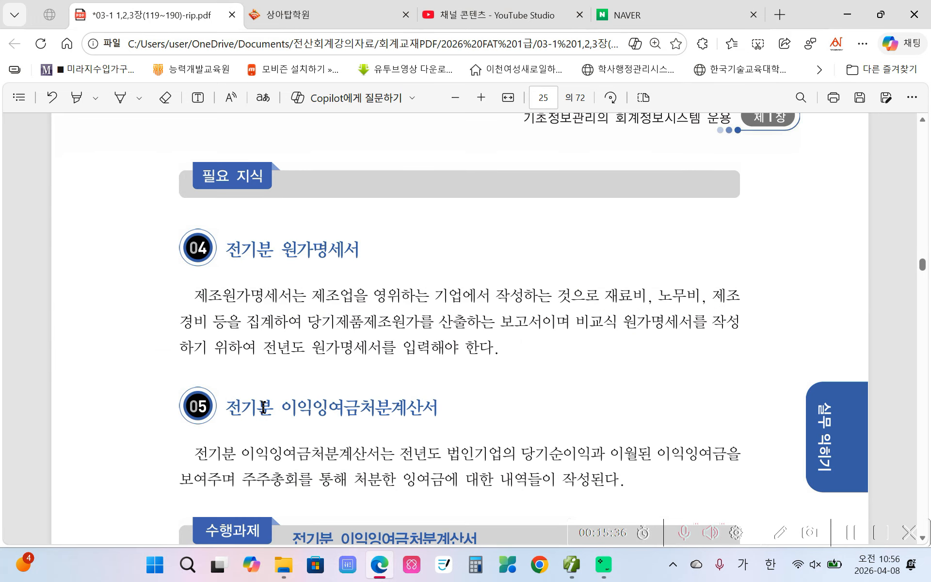
{"action": "left_click_drag", "start_coordinate": [235, 250], "coordinate": [361, 249]}
{"action": "right_click", "coordinate": [374, 163]}
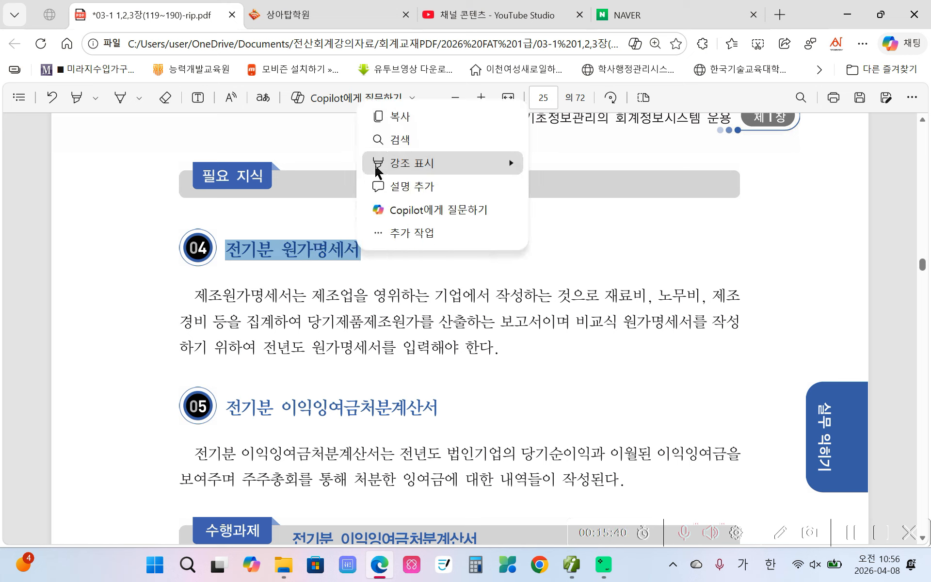
{"action": "left_click", "coordinate": [587, 157]}
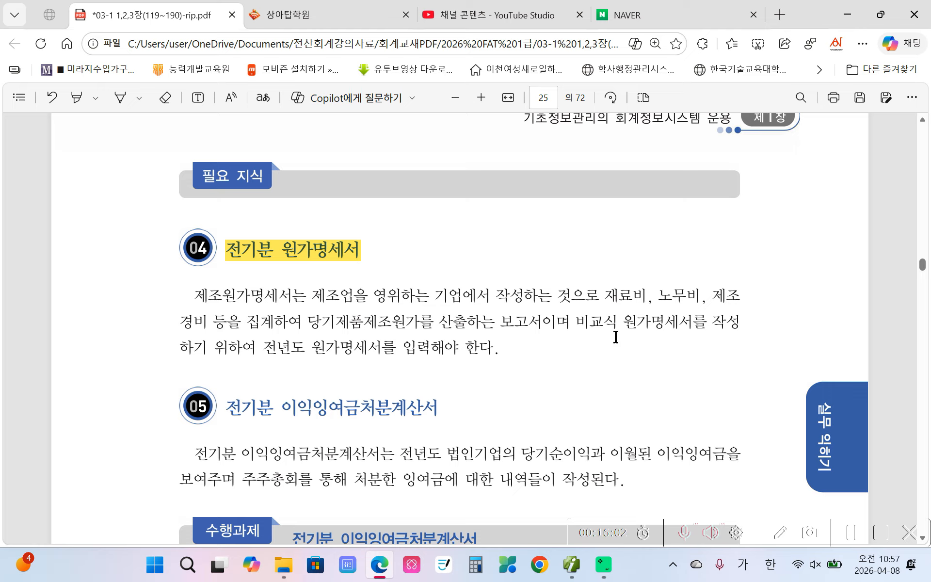
Highlight "재료비, 노무비, 제조경비" in yellow in the section 04 paragraph
{"action": "left_click_drag", "start_coordinate": [609, 297], "coordinate": [208, 321]}
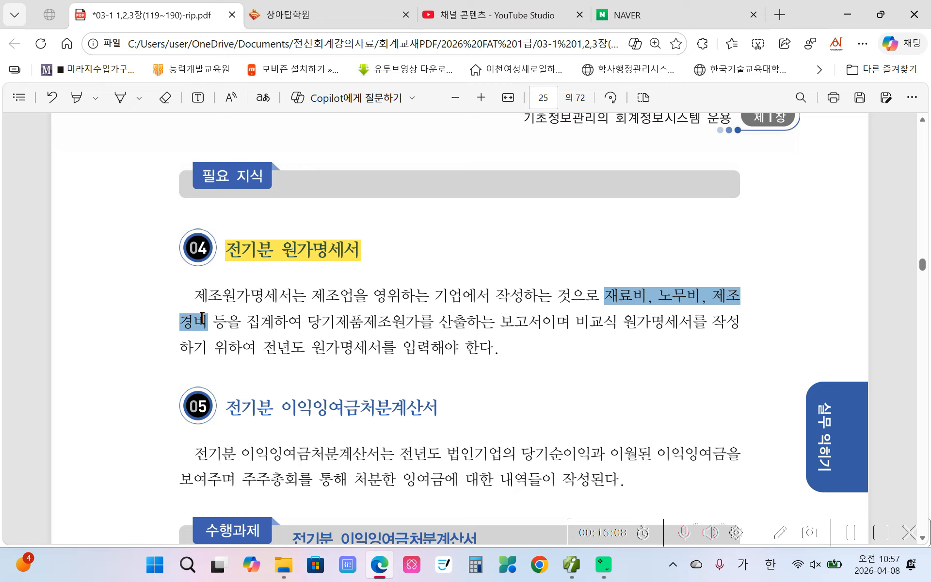
{"action": "right_click", "coordinate": [212, 171]}
{"action": "mouse_move", "coordinate": [271, 238]}
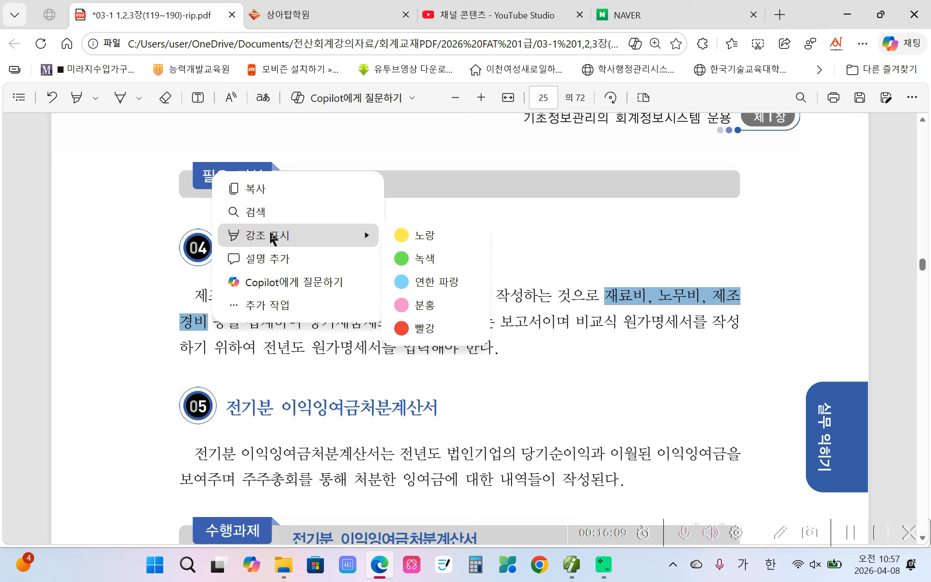
{"action": "left_click", "coordinate": [473, 237]}
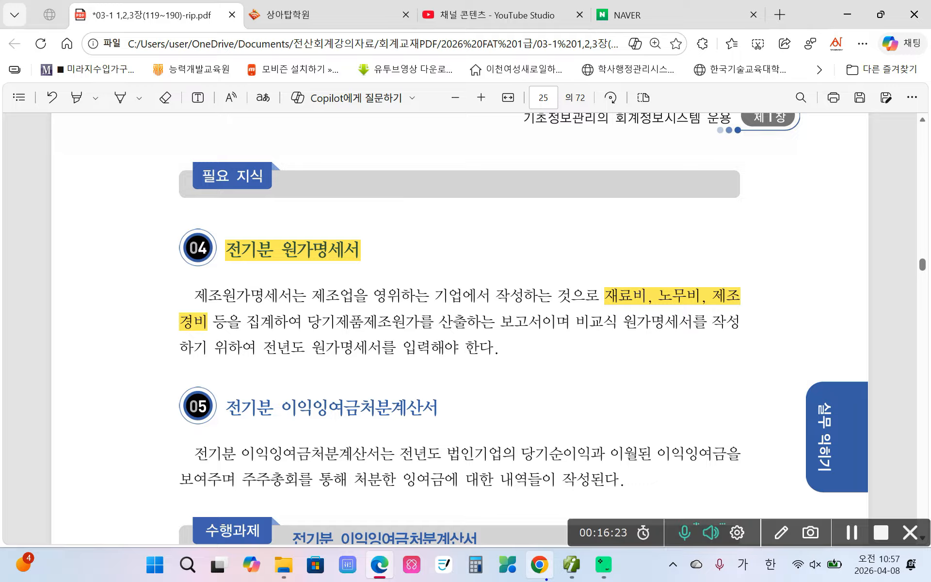
Circle 재료비, 노무비 and 제조 in blue ink and handwrite "원가의 3요소" above them
{"action": "mouse_move", "coordinate": [641, 313]}
{"action": "left_mouse_down"}
{"action": "mouse_move", "coordinate": [601, 288]}
{"action": "mouse_move", "coordinate": [660, 310]}
{"action": "mouse_move", "coordinate": [699, 291]}
{"action": "left_mouse_up"}
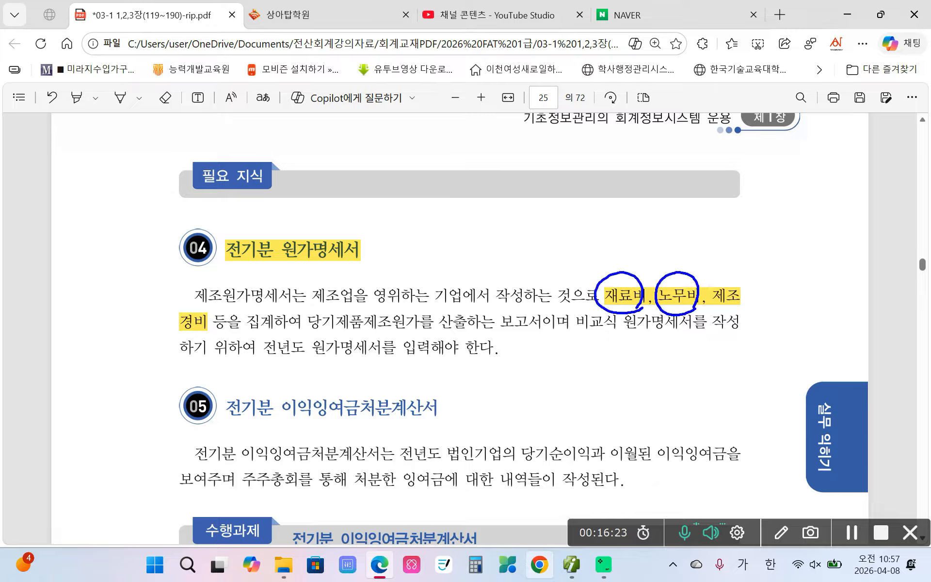
{"action": "mouse_move", "coordinate": [762, 311]}
{"action": "left_mouse_down"}
{"action": "mouse_move", "coordinate": [739, 271]}
{"action": "mouse_move", "coordinate": [771, 317]}
{"action": "left_mouse_up"}
{"action": "mouse_move", "coordinate": [596, 199]}
{"action": "left_mouse_down"}
{"action": "mouse_move", "coordinate": [590, 214]}
{"action": "mouse_move", "coordinate": [604, 206]}
{"action": "mouse_move", "coordinate": [585, 241]}
{"action": "mouse_move", "coordinate": [614, 224]}
{"action": "mouse_move", "coordinate": [621, 236]}
{"action": "left_mouse_up"}
{"action": "left_click", "coordinate": [617, 198]}
{"action": "left_click_drag", "start_coordinate": [602, 238], "coordinate": [621, 251]}
{"action": "left_click_drag", "start_coordinate": [632, 213], "coordinate": [641, 235]}
{"action": "mouse_move", "coordinate": [658, 197]}
{"action": "left_mouse_down"}
{"action": "mouse_move", "coordinate": [659, 244]}
{"action": "mouse_move", "coordinate": [671, 221]}
{"action": "left_mouse_up"}
{"action": "mouse_move", "coordinate": [692, 203]}
{"action": "left_mouse_down"}
{"action": "mouse_move", "coordinate": [685, 214]}
{"action": "mouse_move", "coordinate": [698, 219]}
{"action": "left_mouse_up"}
{"action": "left_click_drag", "start_coordinate": [678, 236], "coordinate": [709, 221]}
{"action": "left_click_drag", "start_coordinate": [704, 194], "coordinate": [711, 239]}
{"action": "left_click_drag", "start_coordinate": [738, 203], "coordinate": [748, 236]}
{"action": "mouse_move", "coordinate": [782, 194]}
{"action": "left_mouse_down"}
{"action": "mouse_move", "coordinate": [789, 200]}
{"action": "mouse_move", "coordinate": [780, 207]}
{"action": "left_mouse_up"}
{"action": "mouse_move", "coordinate": [778, 210]}
{"action": "left_mouse_down"}
{"action": "mouse_move", "coordinate": [779, 227]}
{"action": "mouse_move", "coordinate": [789, 225]}
{"action": "left_mouse_up"}
{"action": "left_click_drag", "start_coordinate": [778, 229], "coordinate": [803, 230]}
{"action": "mouse_move", "coordinate": [817, 192]}
{"action": "left_mouse_down"}
{"action": "mouse_move", "coordinate": [807, 214]}
{"action": "mouse_move", "coordinate": [835, 208]}
{"action": "left_mouse_up"}
{"action": "mouse_move", "coordinate": [821, 213]}
{"action": "left_mouse_down"}
{"action": "mouse_move", "coordinate": [821, 226]}
{"action": "mouse_move", "coordinate": [845, 226]}
{"action": "left_mouse_up"}
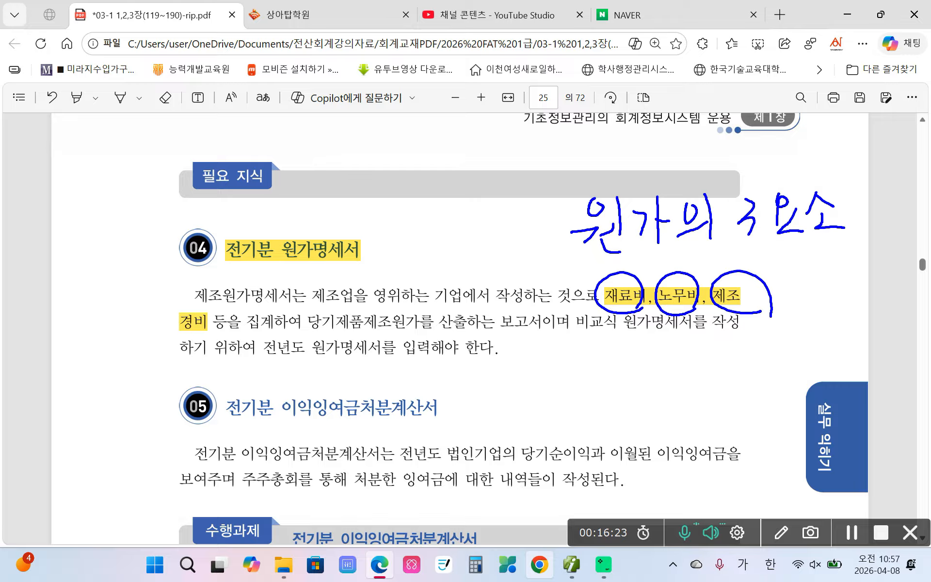
{"action": "left_click_drag", "start_coordinate": [578, 264], "coordinate": [890, 238]}
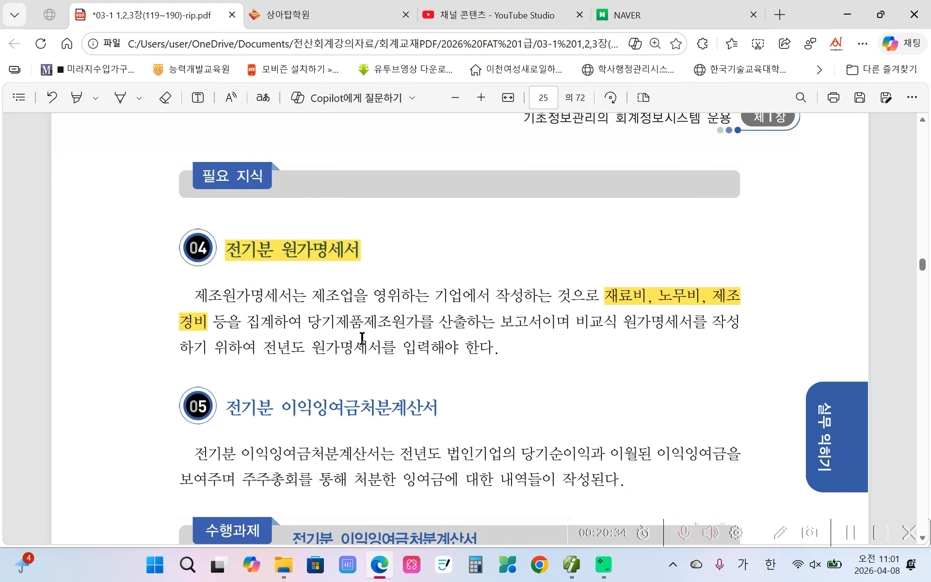
Highlight "이익잉여금처분계산서" in yellow in the section 05 heading on page 25
{"action": "scroll", "coordinate": [295, 417], "scroll_direction": "down", "scroll_amount": 4}
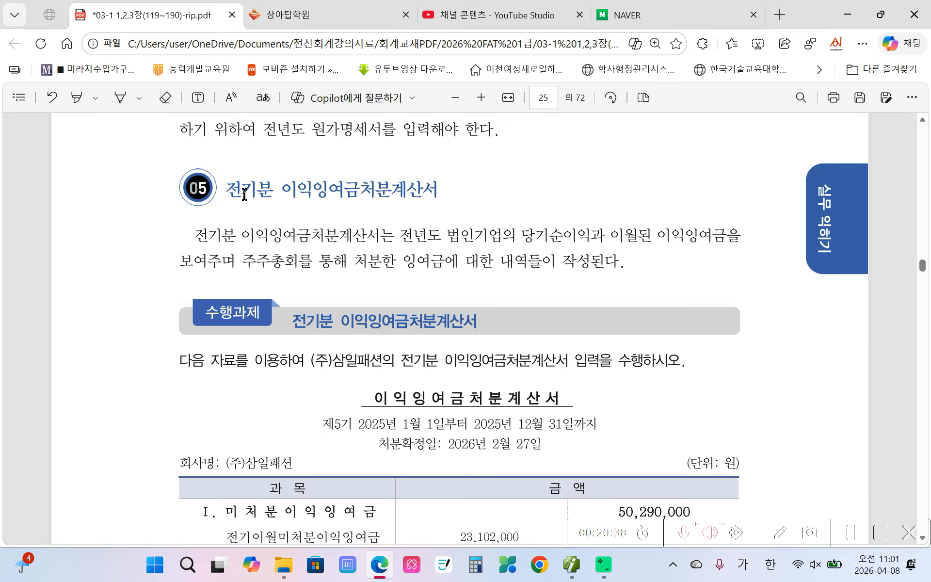
{"action": "left_click_drag", "start_coordinate": [282, 191], "coordinate": [447, 195]}
{"action": "mouse_move", "coordinate": [505, 187]}
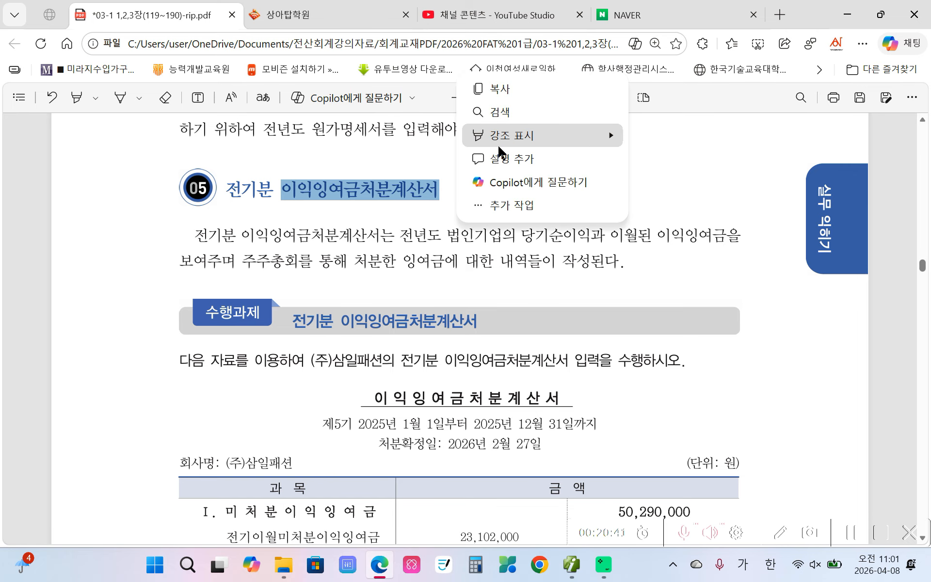
{"action": "mouse_move", "coordinate": [499, 145]}
{"action": "left_click", "coordinate": [652, 138]}
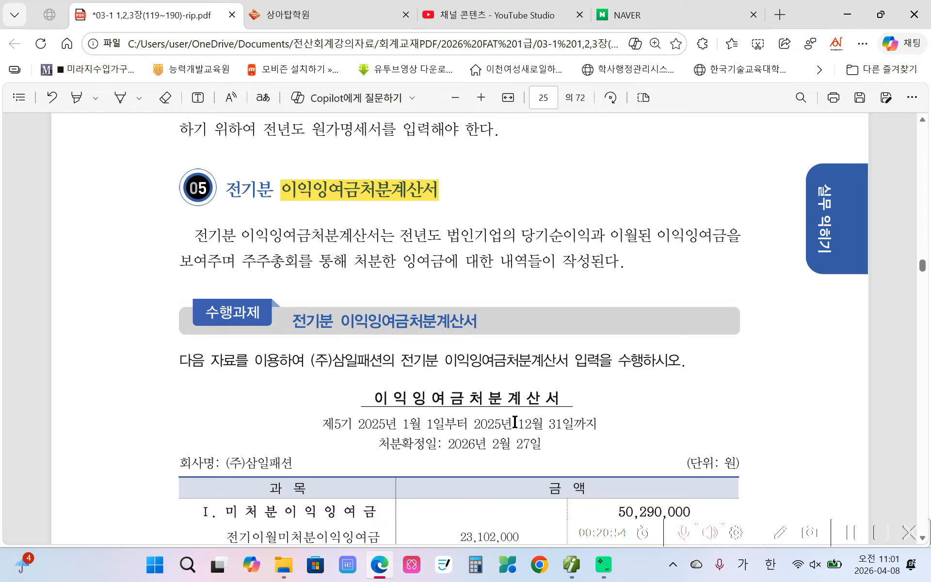
Highlight the 처분확정일 date "2026년 2월 27일" in yellow above the 이익잉여금처분계산서 table
{"action": "left_click_drag", "start_coordinate": [445, 445], "coordinate": [538, 446]}
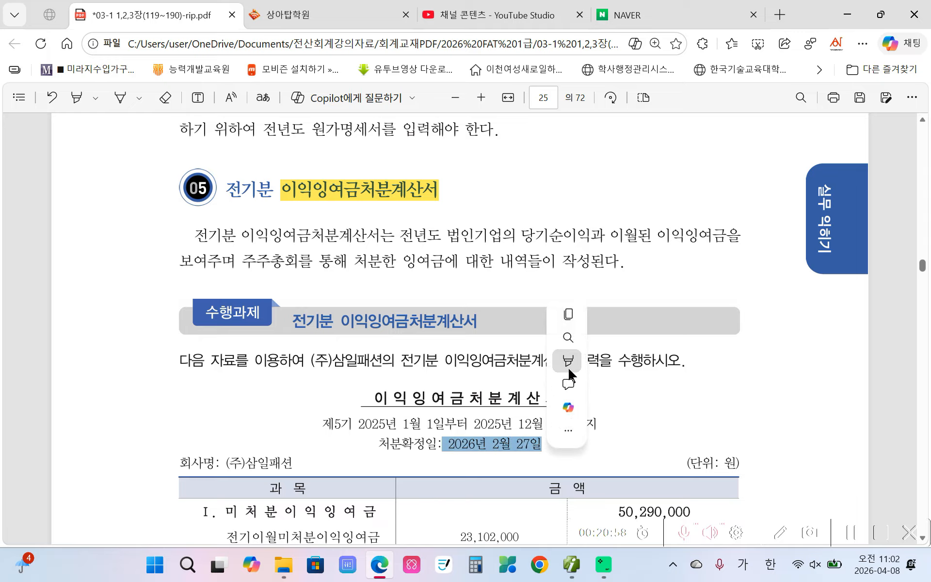
{"action": "mouse_move", "coordinate": [570, 364]}
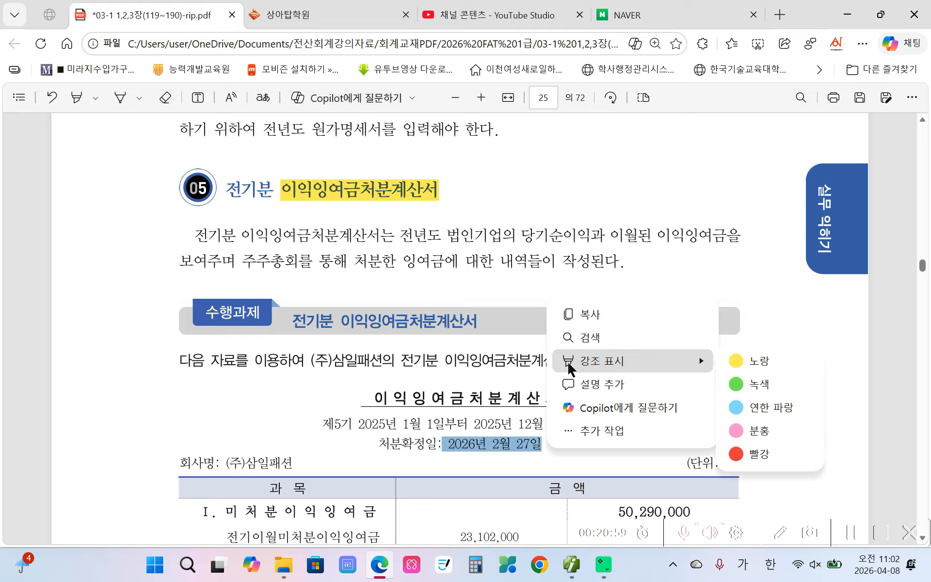
{"action": "left_click", "coordinate": [749, 360]}
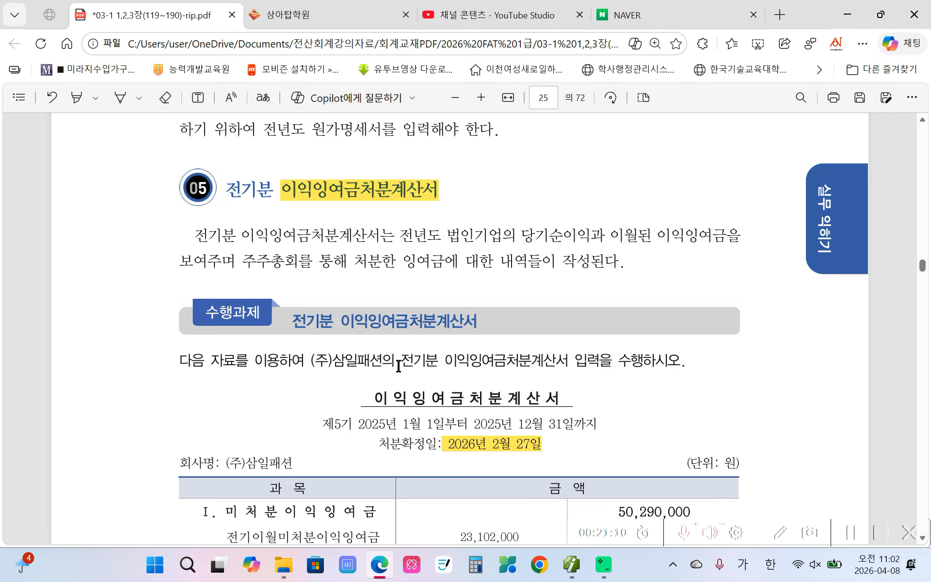
Highlight the 미처분이익잉여금 amount 50,290,000 in yellow in the first row of the table
{"action": "scroll", "coordinate": [393, 370], "scroll_direction": "down", "scroll_amount": 3}
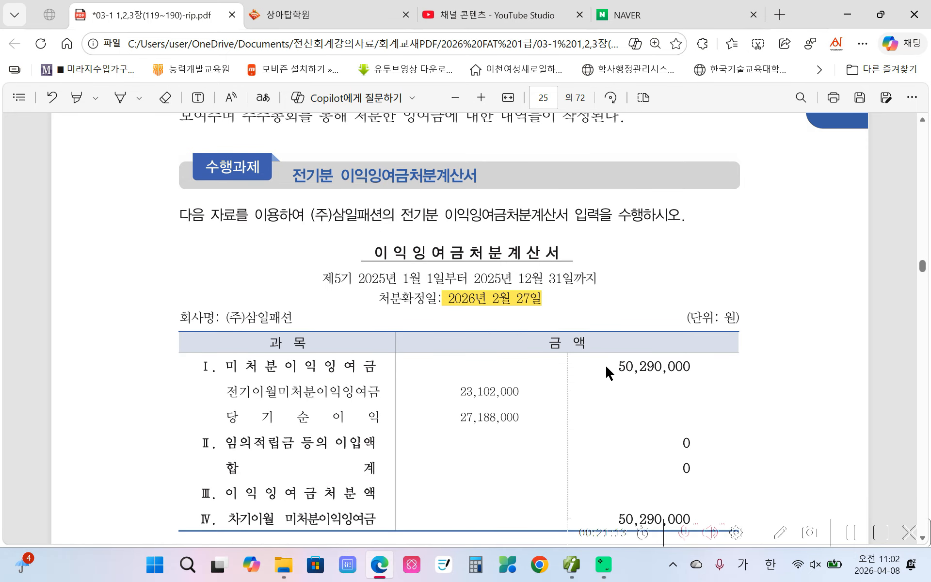
{"action": "left_click_drag", "start_coordinate": [612, 367], "coordinate": [690, 366]}
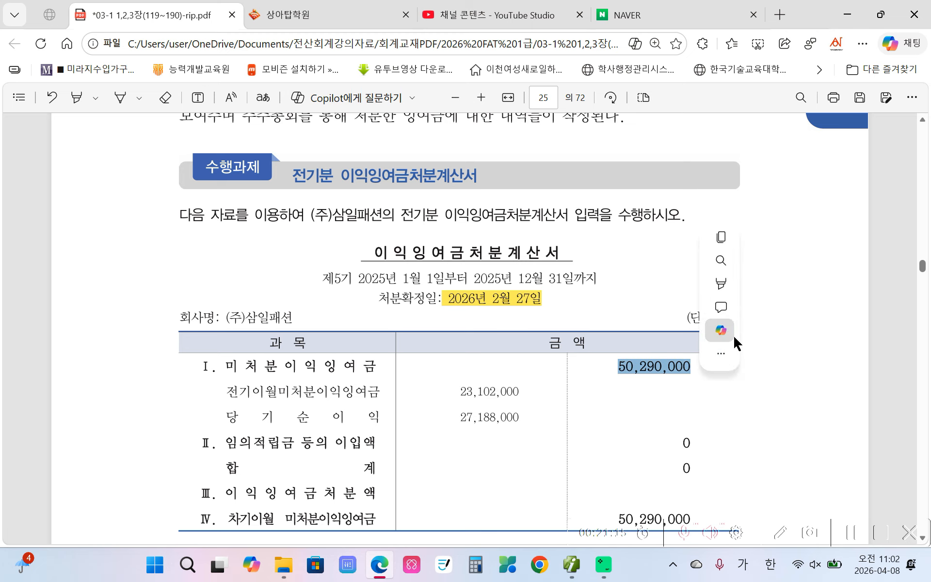
{"action": "mouse_move", "coordinate": [740, 290]}
{"action": "left_click", "coordinate": [628, 291]}
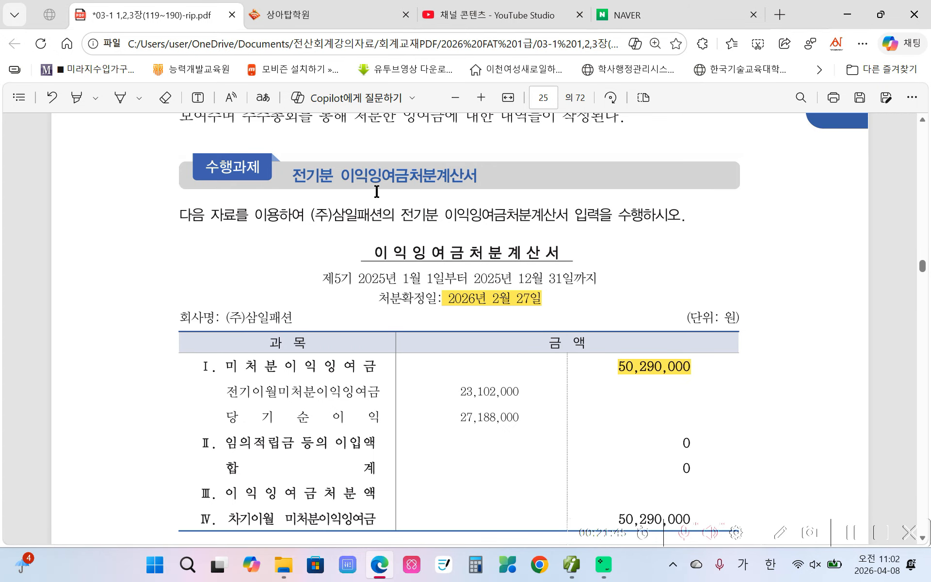
Draw a blue rectangle over the blank area below the 이익잉여금처분계산서 table and cross it out with an X
{"action": "scroll", "coordinate": [322, 281], "scroll_direction": "up", "scroll_amount": 3}
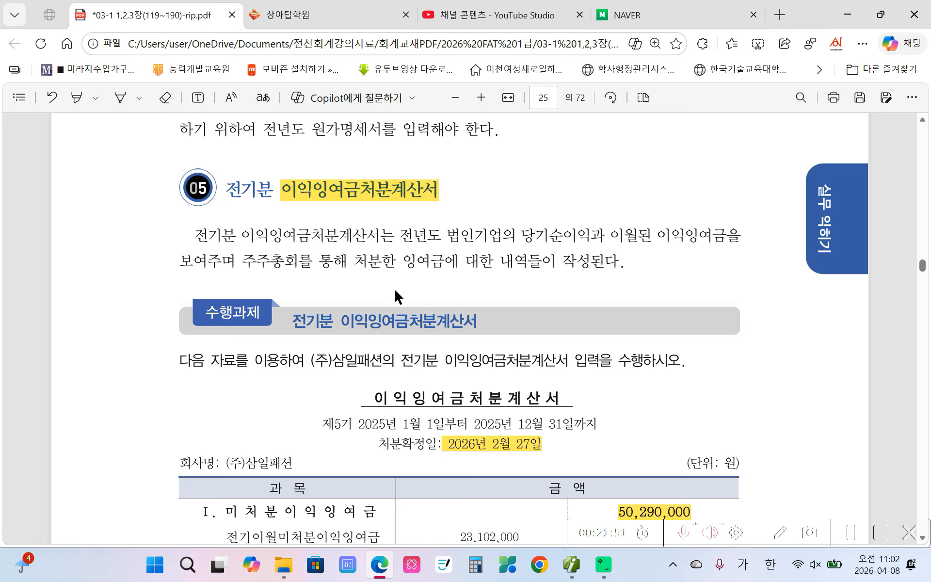
{"action": "scroll", "coordinate": [396, 296], "scroll_direction": "down", "scroll_amount": 4}
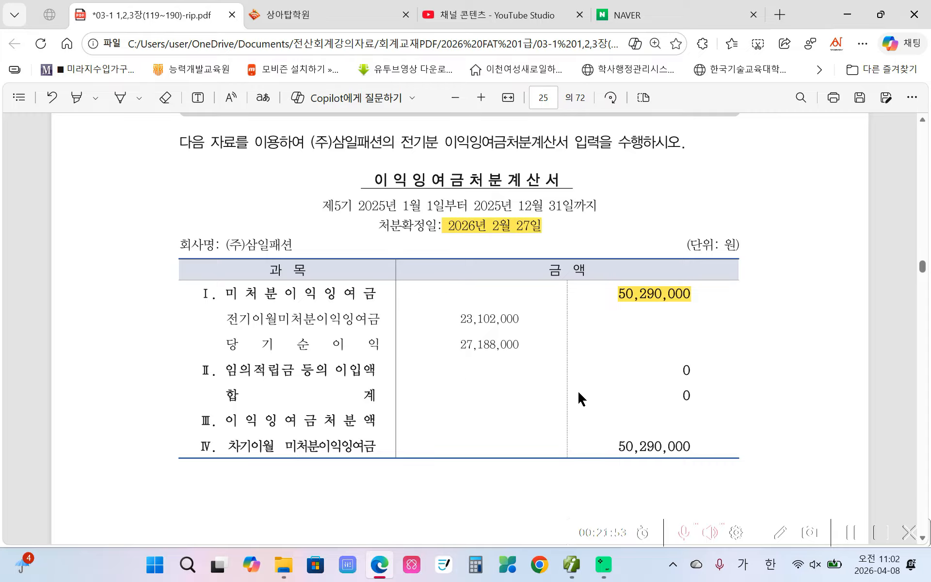
{"action": "scroll", "coordinate": [401, 359], "scroll_direction": "down", "scroll_amount": 8}
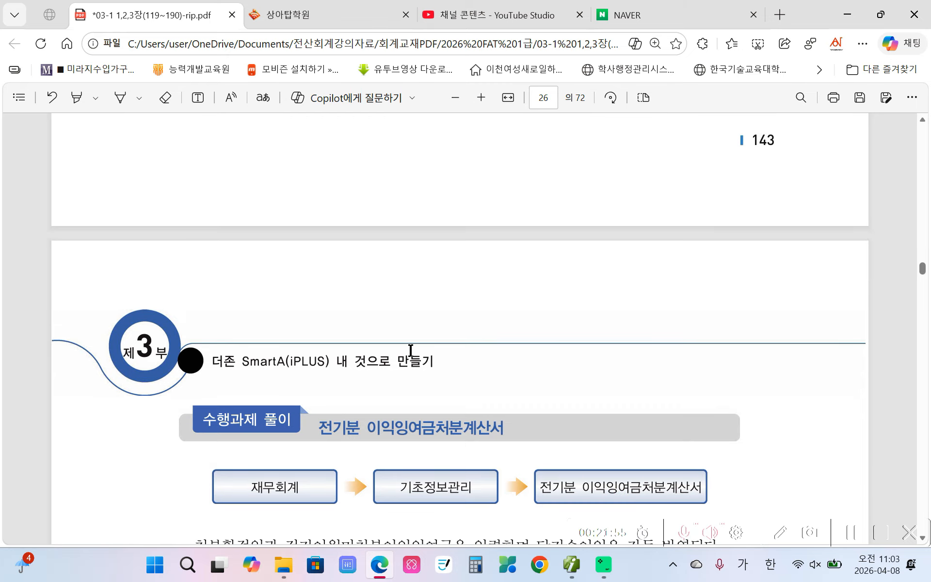
{"action": "scroll", "coordinate": [410, 349], "scroll_direction": "up", "scroll_amount": 7}
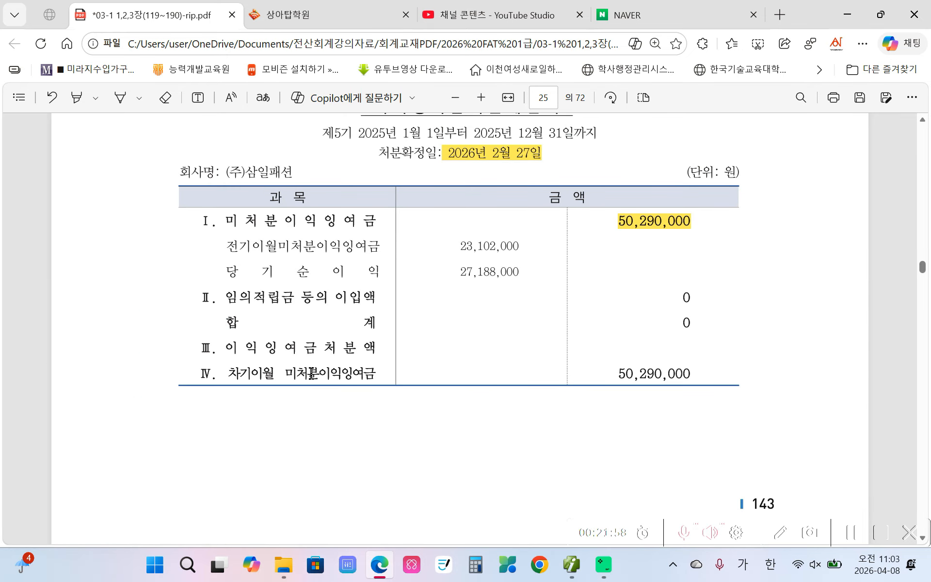
{"action": "mouse_move", "coordinate": [202, 391]}
{"action": "left_mouse_down"}
{"action": "mouse_move", "coordinate": [487, 498]}
{"action": "mouse_move", "coordinate": [740, 506]}
{"action": "left_mouse_up"}
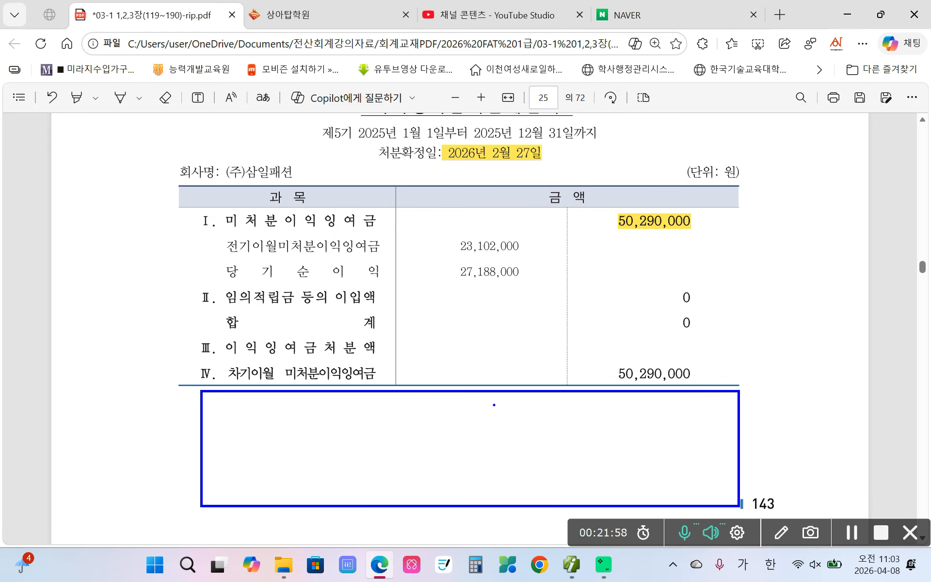
{"action": "left_click_drag", "start_coordinate": [494, 405], "coordinate": [368, 486]}
{"action": "left_click_drag", "start_coordinate": [388, 410], "coordinate": [519, 482]}
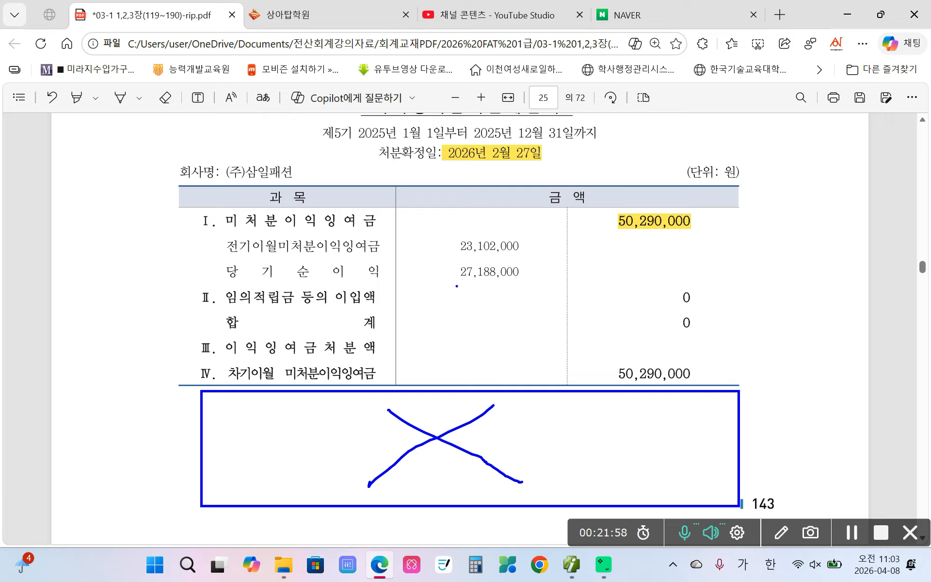
Mark the 당기순이익 and 전기이월미처분이익잉여금 amounts and the 처분확정일 date in blue ink and clear all the ink
{"action": "mouse_move", "coordinate": [456, 267]}
{"action": "left_mouse_down"}
{"action": "mouse_move", "coordinate": [457, 283]}
{"action": "mouse_move", "coordinate": [529, 280]}
{"action": "mouse_move", "coordinate": [518, 266]}
{"action": "mouse_move", "coordinate": [459, 266]}
{"action": "left_mouse_up"}
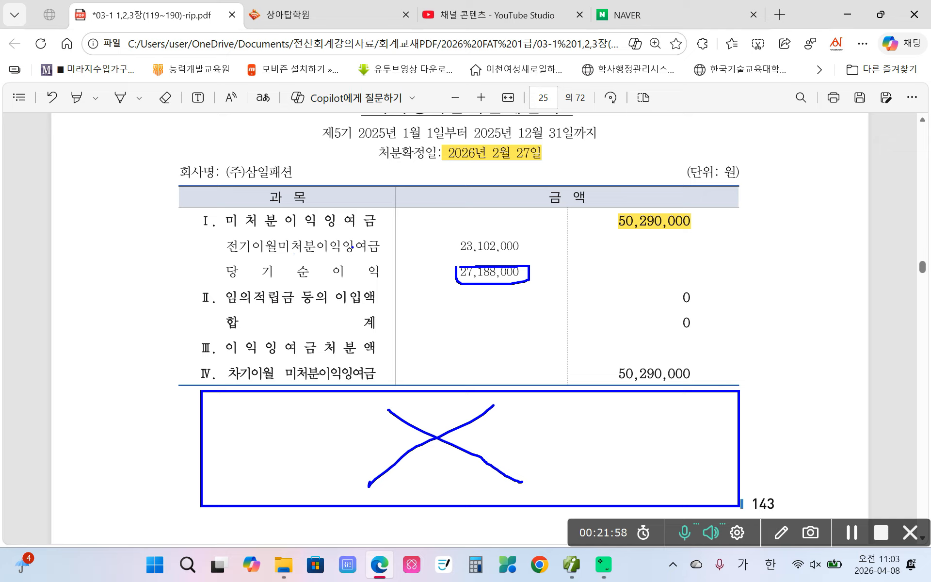
{"action": "mouse_move", "coordinate": [448, 236]}
{"action": "left_mouse_down"}
{"action": "mouse_move", "coordinate": [503, 256]}
{"action": "mouse_move", "coordinate": [530, 248]}
{"action": "mouse_move", "coordinate": [442, 231]}
{"action": "left_mouse_up"}
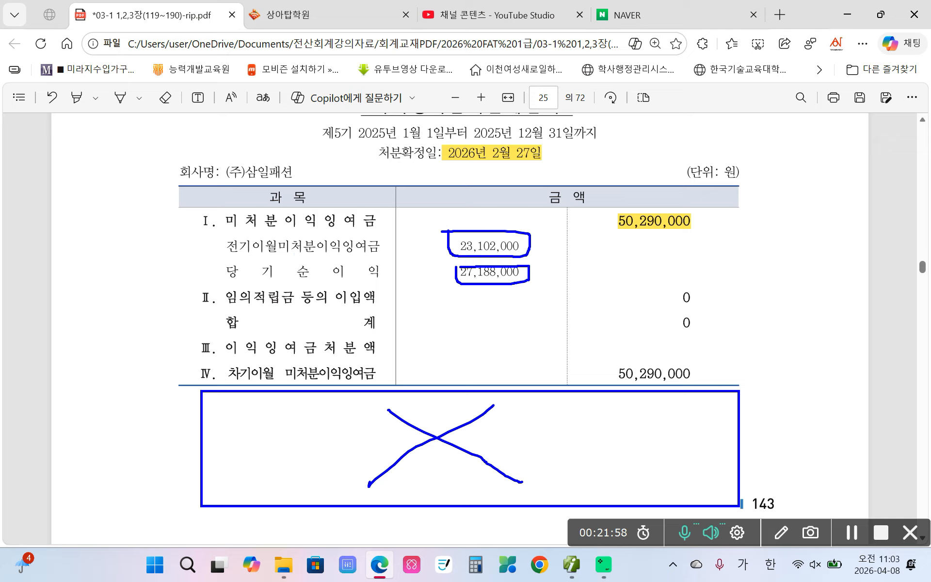
{"action": "mouse_move", "coordinate": [422, 242]}
{"action": "left_mouse_down"}
{"action": "mouse_move", "coordinate": [426, 250]}
{"action": "mouse_move", "coordinate": [436, 236]}
{"action": "left_mouse_up"}
{"action": "mouse_move", "coordinate": [445, 159]}
{"action": "left_mouse_down"}
{"action": "mouse_move", "coordinate": [565, 160]}
{"action": "mouse_move", "coordinate": [539, 143]}
{"action": "mouse_move", "coordinate": [362, 150]}
{"action": "mouse_move", "coordinate": [447, 160]}
{"action": "left_mouse_up"}
{"action": "key", "text": "Escape"}
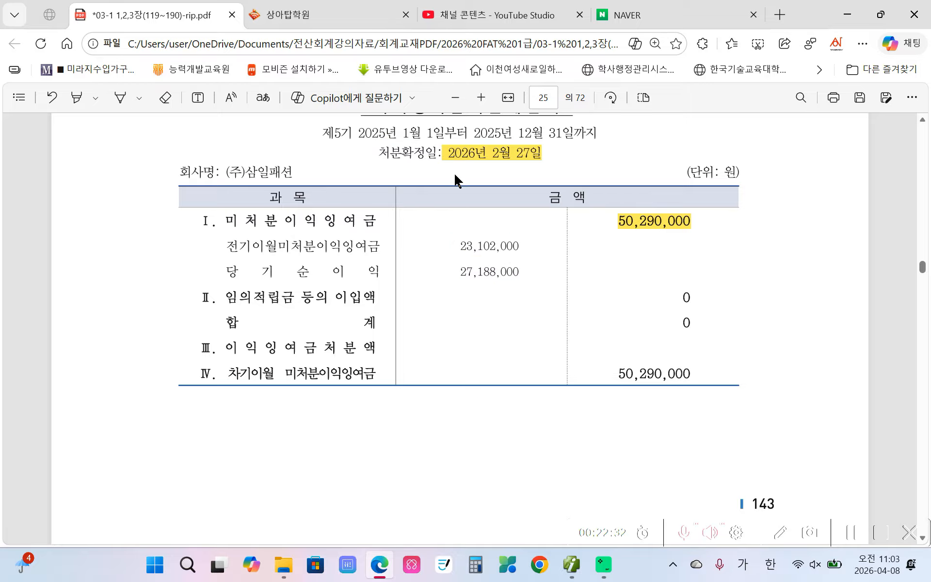
Switch to Smart A, open 전기분 이익잉여금처분계산서 and select the 당기순이익 amount
{"action": "left_click", "coordinate": [575, 567]}
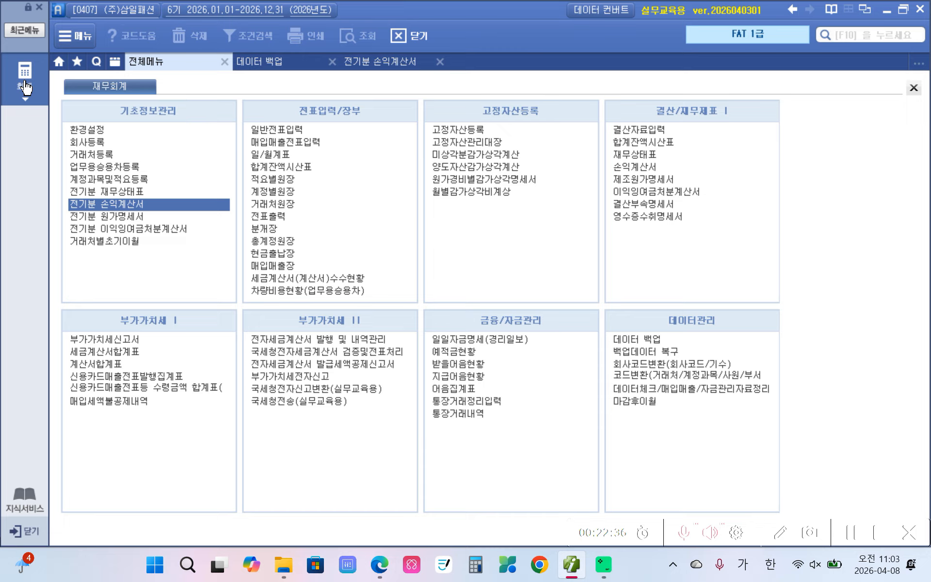
{"action": "left_click", "coordinate": [25, 87]}
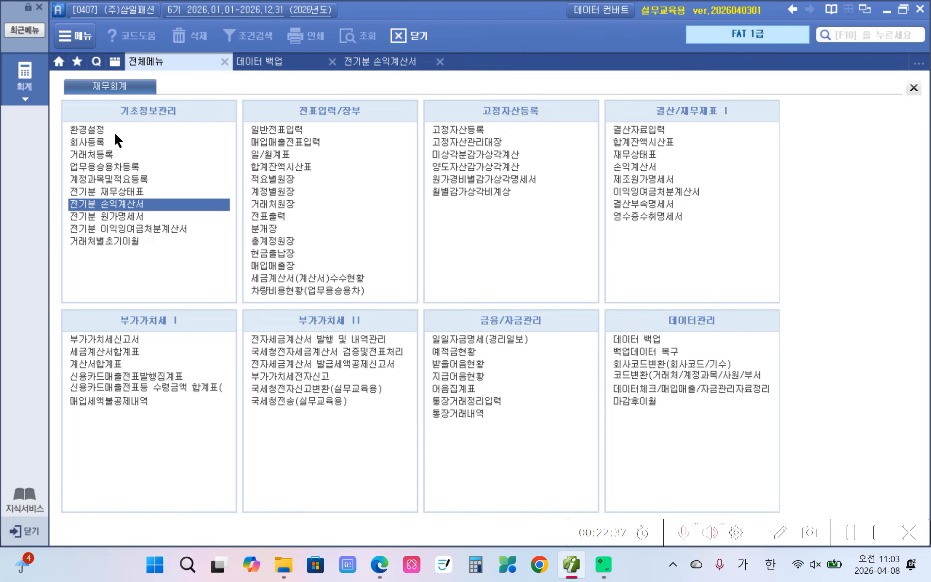
{"action": "left_click", "coordinate": [165, 231]}
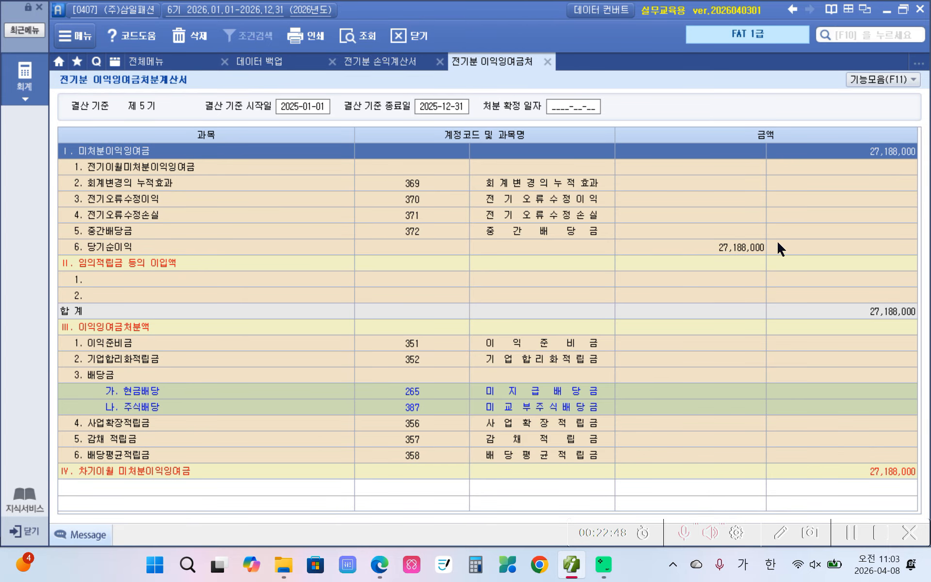
{"action": "left_click", "coordinate": [730, 249]}
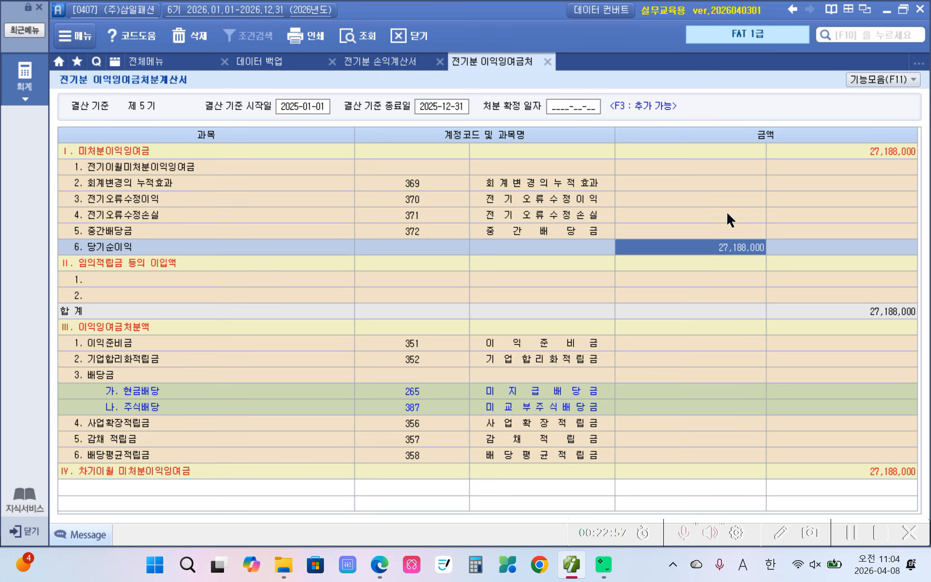
Enter 23,102,000 as the 전기이월미처분이익잉여금 amount
{"action": "left_click", "coordinate": [201, 160]}
{"action": "left_click", "coordinate": [682, 168]}
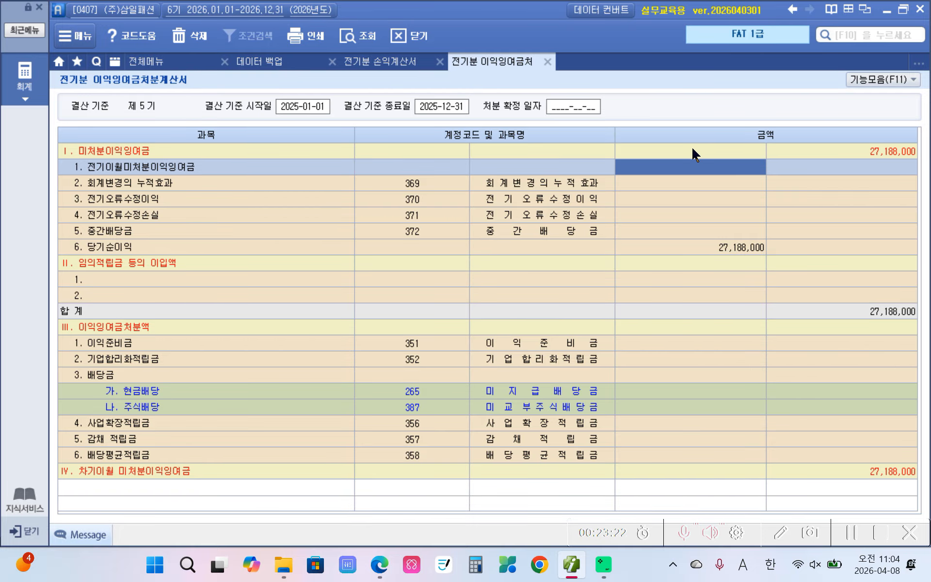
{"action": "type", "text": "2"}
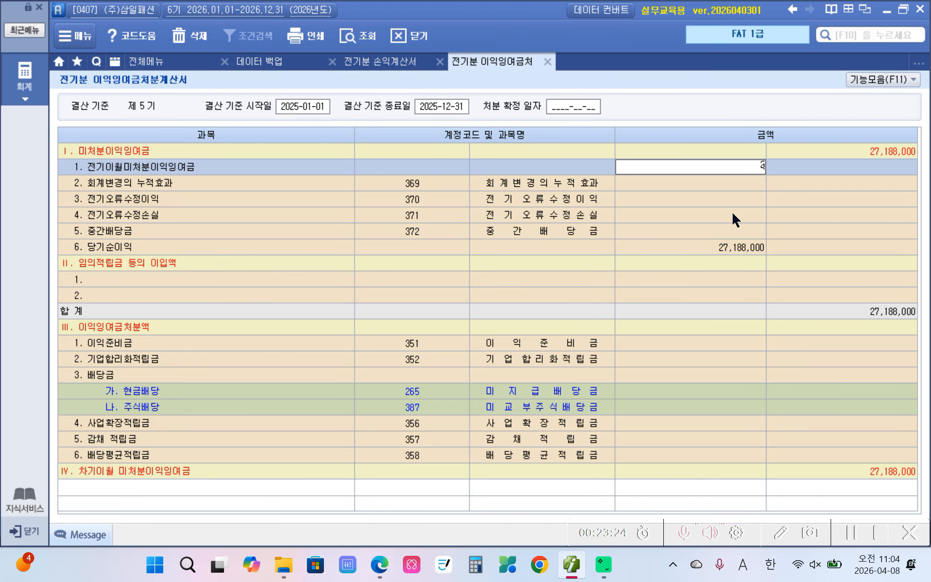
{"action": "type", "text": "3,102,000"}
{"action": "key", "text": "Return"}
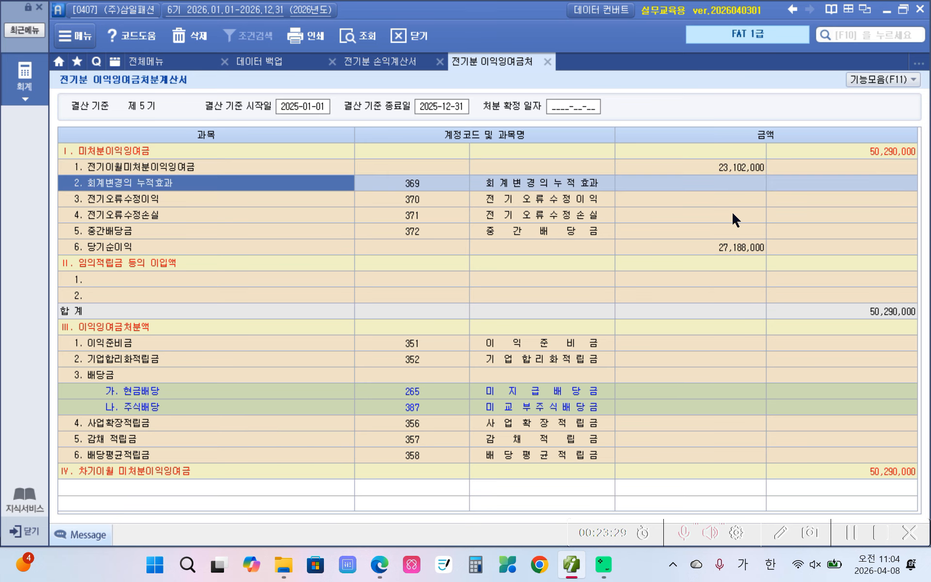
Check the 당기순이익, 전기이월미처분이익잉여금 and 미처분이익잉여금 amounts in the statement
{"action": "left_click", "coordinate": [708, 251]}
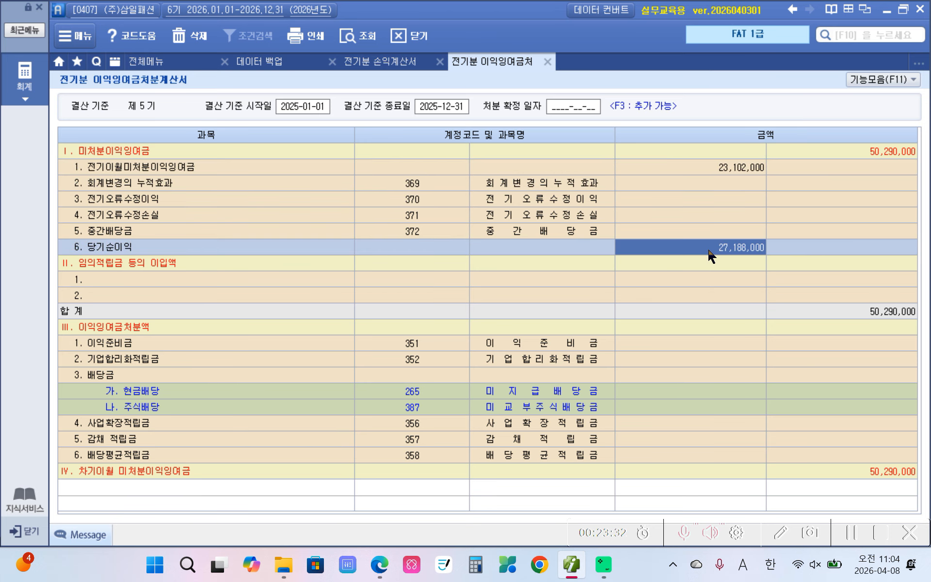
{"action": "left_click", "coordinate": [715, 174]}
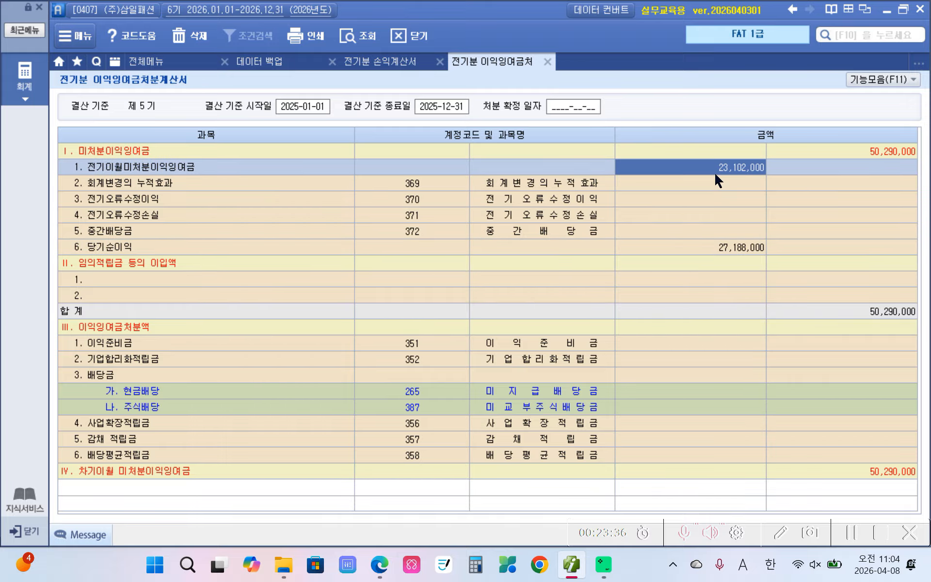
{"action": "left_click", "coordinate": [849, 150]}
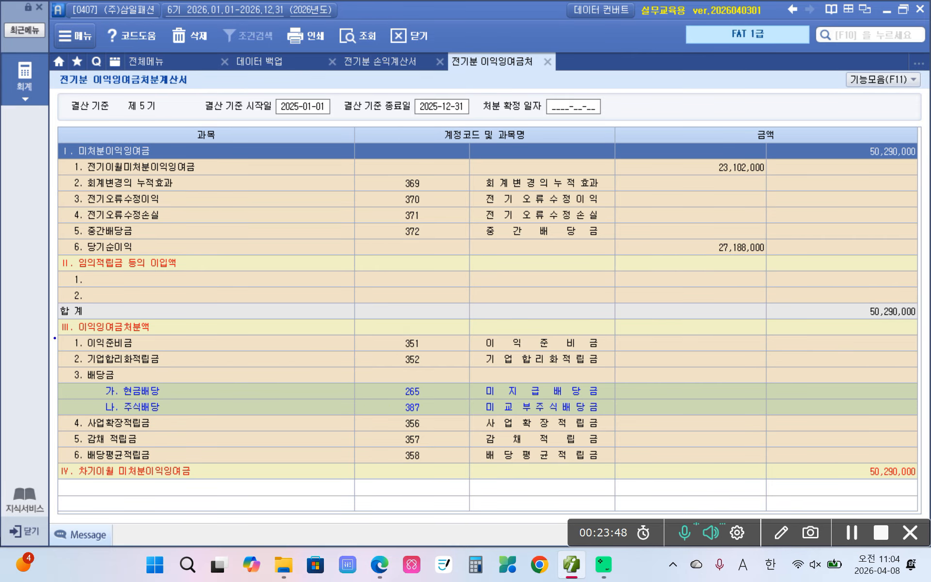
Box the 이익잉여금처분액 rows in blue, mark the dividend rows and circle the 차기이월 미처분이익잉여금 amount, clearing the ink at the end
{"action": "mouse_move", "coordinate": [57, 334]}
{"action": "left_mouse_down"}
{"action": "mouse_move", "coordinate": [404, 420]}
{"action": "mouse_move", "coordinate": [720, 463]}
{"action": "mouse_move", "coordinate": [775, 461]}
{"action": "left_mouse_up"}
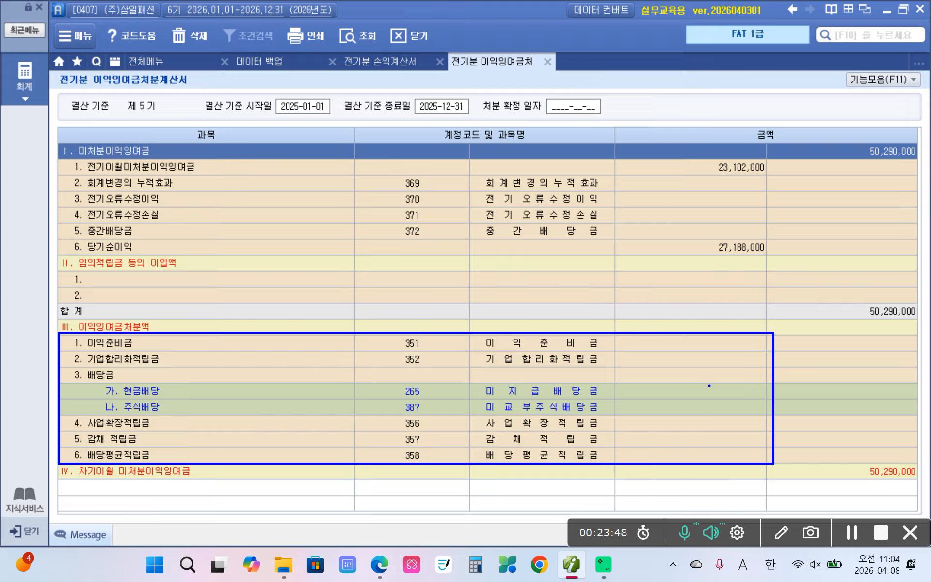
{"action": "left_click_drag", "start_coordinate": [710, 384], "coordinate": [708, 391]}
{"action": "left_click_drag", "start_coordinate": [701, 387], "coordinate": [712, 390]}
{"action": "left_click_drag", "start_coordinate": [709, 402], "coordinate": [708, 411]}
{"action": "mouse_move", "coordinate": [895, 429]}
{"action": "left_mouse_down"}
{"action": "mouse_move", "coordinate": [856, 487]}
{"action": "mouse_move", "coordinate": [926, 477]}
{"action": "mouse_move", "coordinate": [922, 445]}
{"action": "mouse_move", "coordinate": [882, 435]}
{"action": "left_mouse_up"}
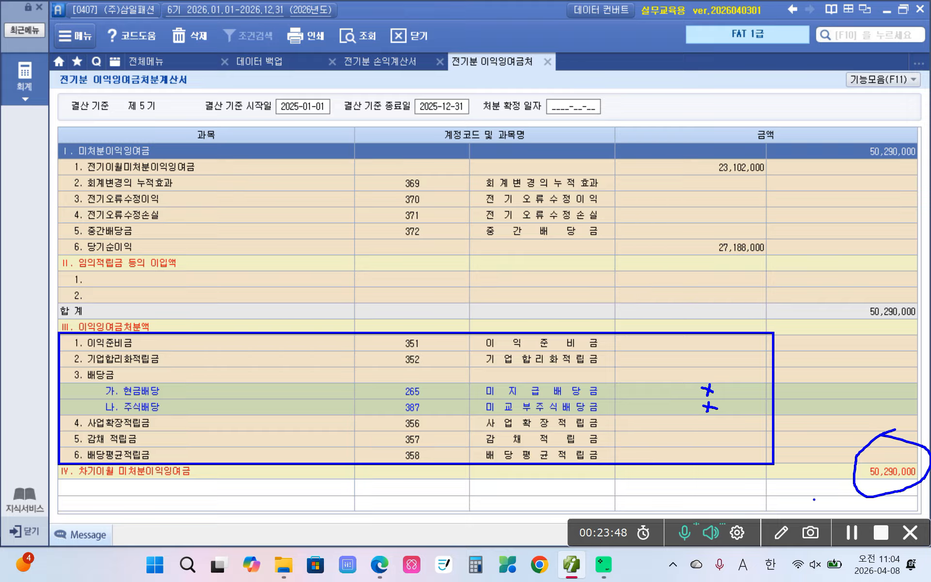
{"action": "mouse_move", "coordinate": [817, 464]}
{"action": "left_mouse_down"}
{"action": "mouse_move", "coordinate": [824, 472]}
{"action": "mouse_move", "coordinate": [839, 452]}
{"action": "left_mouse_up"}
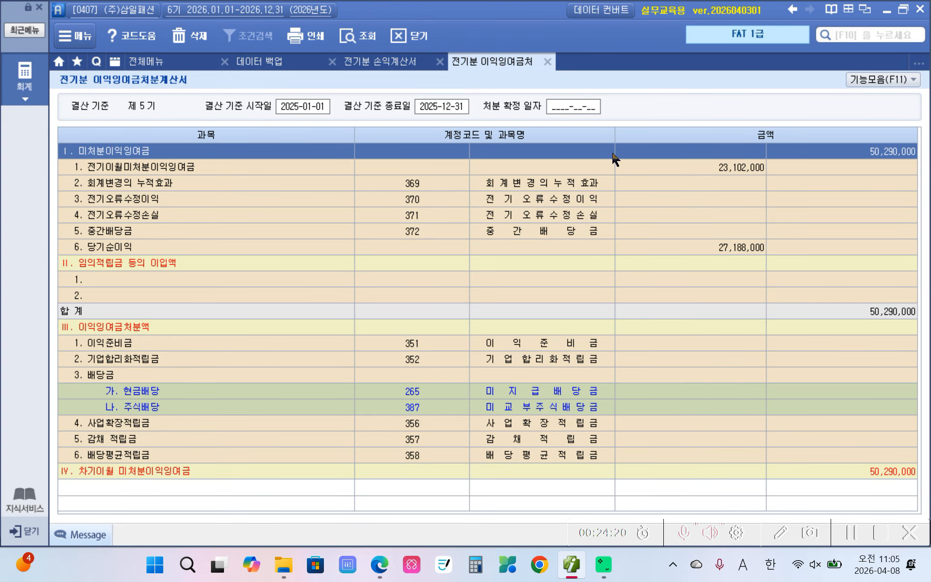
Set the 처분 확정 일자 to 2026-02-27
{"action": "left_click", "coordinate": [560, 110]}
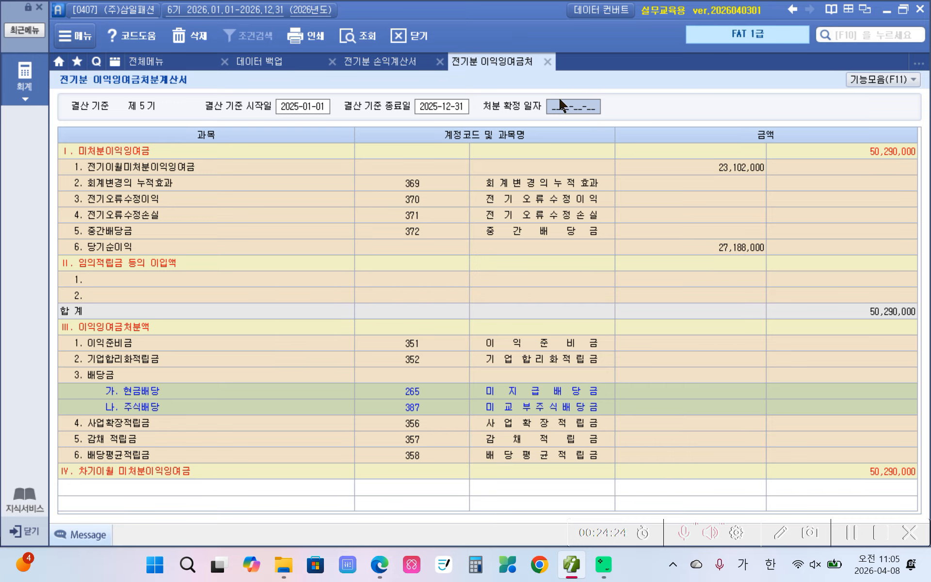
{"action": "type", "text": "26-02-27"}
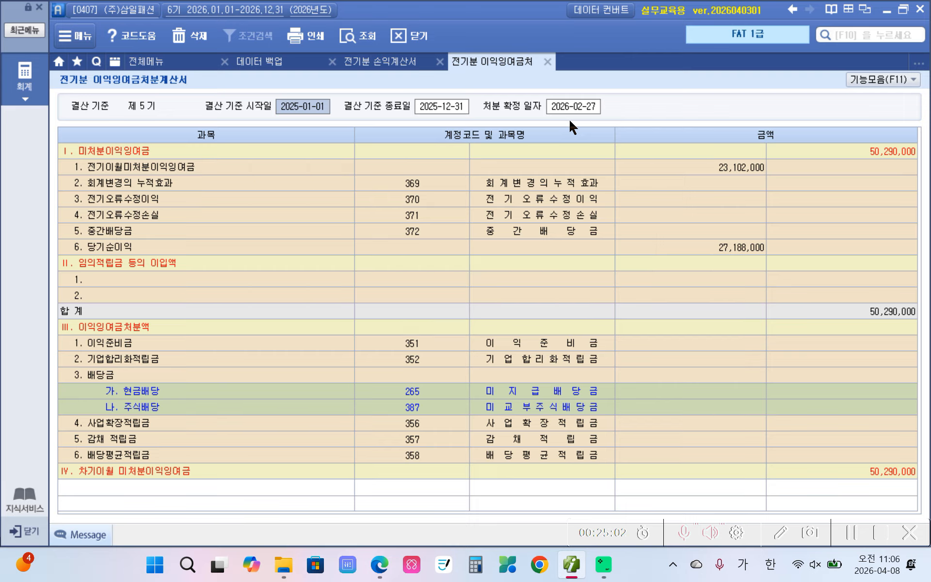
Circle the three dates and the 전기이월미처분이익잉여금 amount in blue, cross out the 이익잉여금처분액 amounts area, and clear the ink
{"action": "mouse_move", "coordinate": [209, 96]}
{"action": "left_mouse_down"}
{"action": "mouse_move", "coordinate": [279, 131]}
{"action": "mouse_move", "coordinate": [428, 90]}
{"action": "mouse_move", "coordinate": [187, 125]}
{"action": "left_mouse_up"}
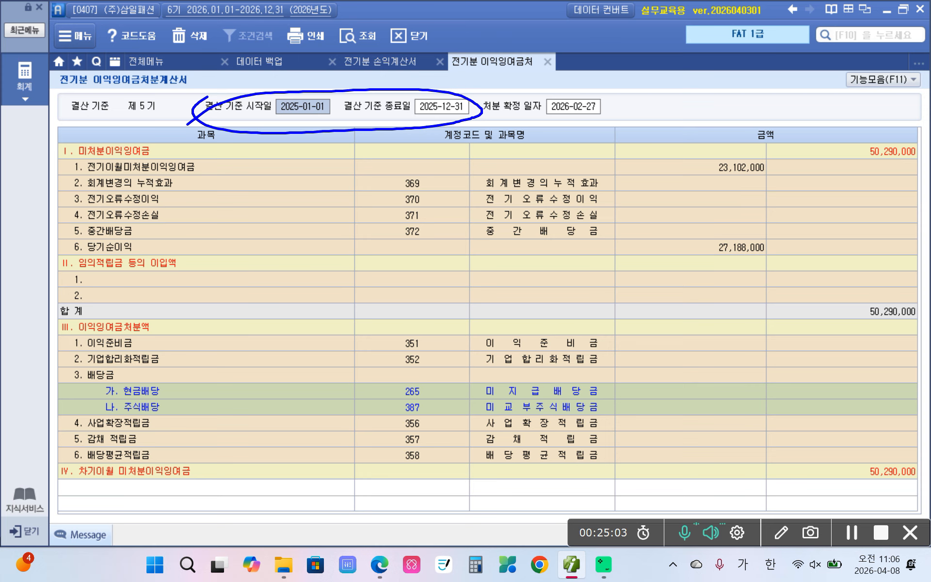
{"action": "mouse_move", "coordinate": [534, 97]}
{"action": "left_mouse_down"}
{"action": "mouse_move", "coordinate": [529, 87]}
{"action": "mouse_move", "coordinate": [569, 129]}
{"action": "left_mouse_up"}
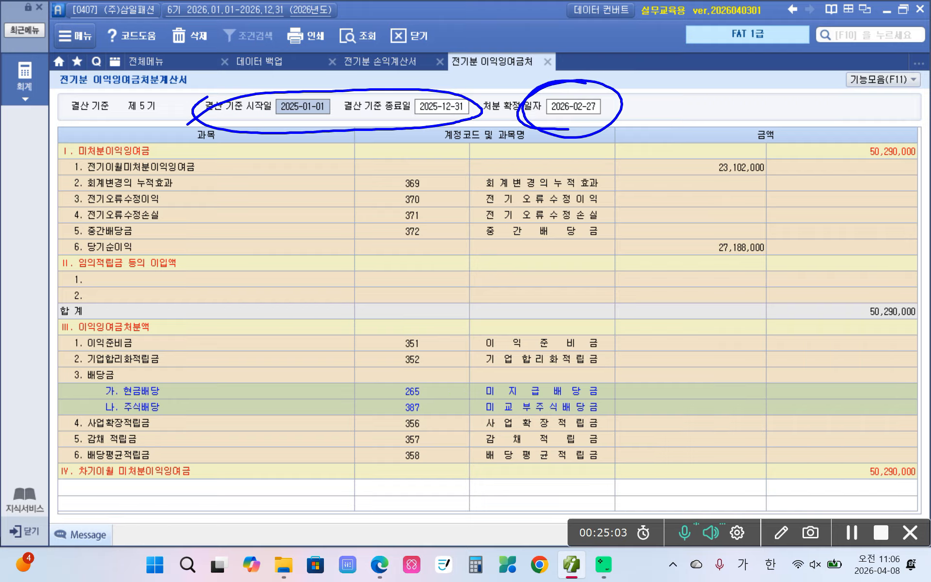
{"action": "mouse_move", "coordinate": [638, 470]}
{"action": "left_mouse_down"}
{"action": "mouse_move", "coordinate": [667, 345]}
{"action": "mouse_move", "coordinate": [684, 470]}
{"action": "left_mouse_up"}
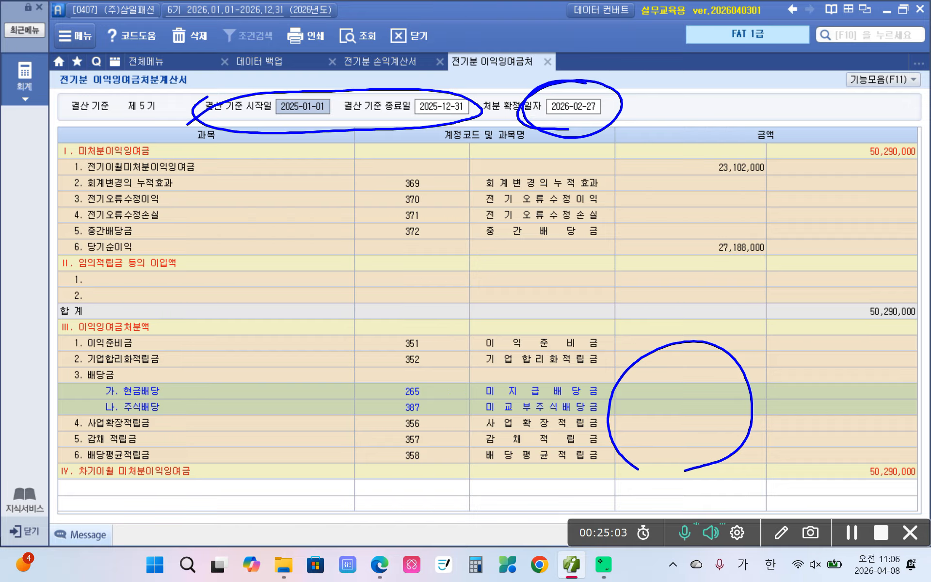
{"action": "left_click_drag", "start_coordinate": [747, 330], "coordinate": [631, 471]}
{"action": "left_click_drag", "start_coordinate": [624, 338], "coordinate": [766, 469]}
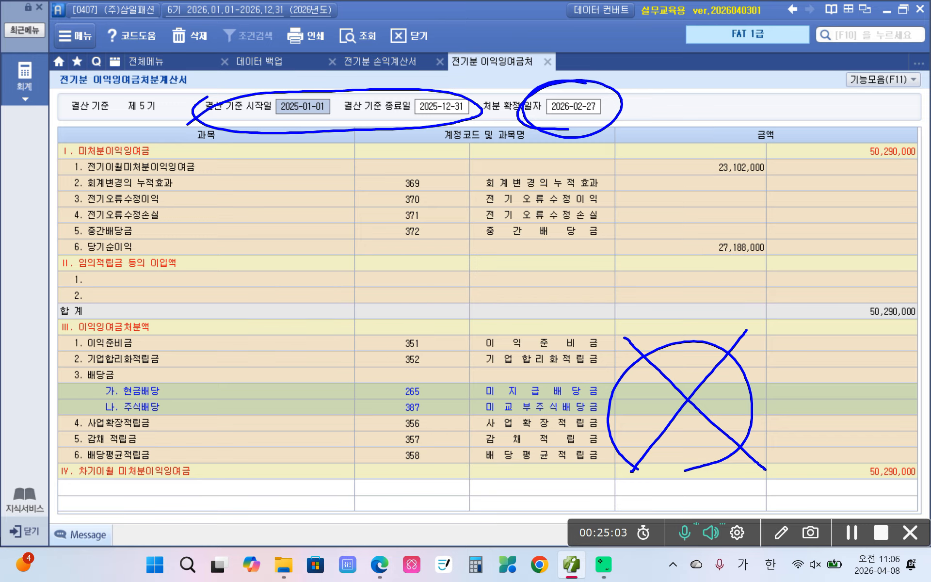
{"action": "mouse_move", "coordinate": [703, 172]}
{"action": "left_mouse_down"}
{"action": "mouse_move", "coordinate": [783, 170]}
{"action": "mouse_move", "coordinate": [720, 154]}
{"action": "mouse_move", "coordinate": [705, 178]}
{"action": "left_mouse_up"}
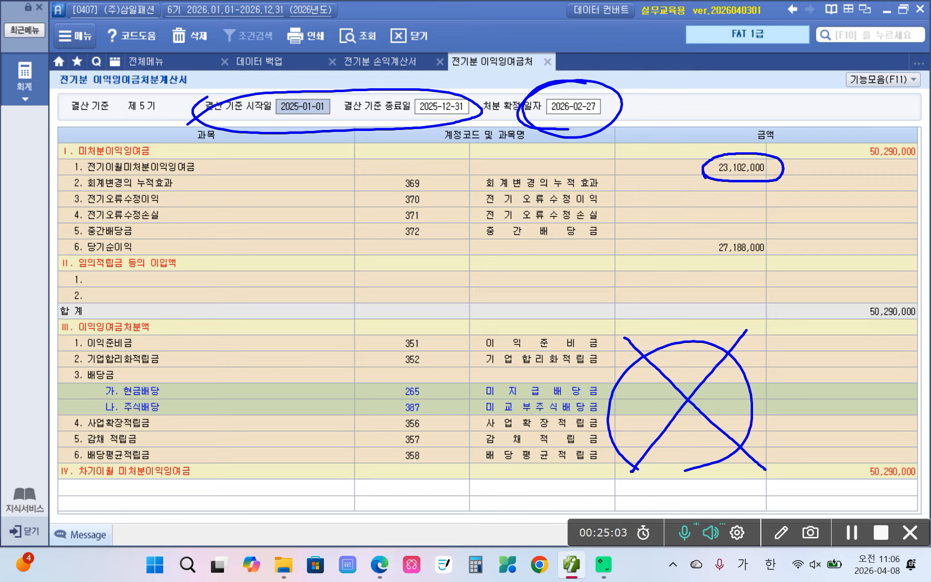
{"action": "left_click_drag", "start_coordinate": [679, 168], "coordinate": [706, 161]}
{"action": "key", "text": "Escape"}
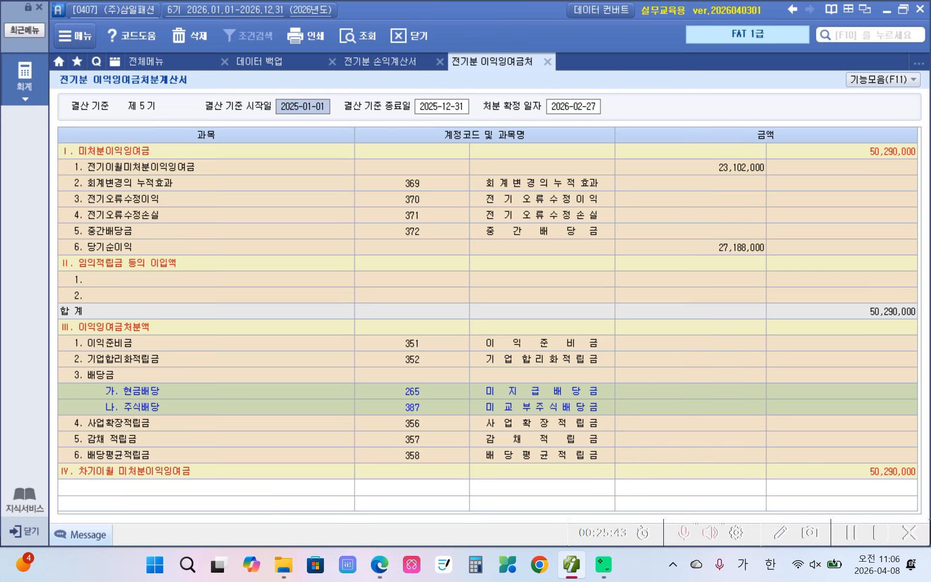
Switch to the textbook PDF in Edge and view the 전기분 이익잉여금처분계산서 example screen on page 26
{"action": "left_click", "coordinate": [551, 104]}
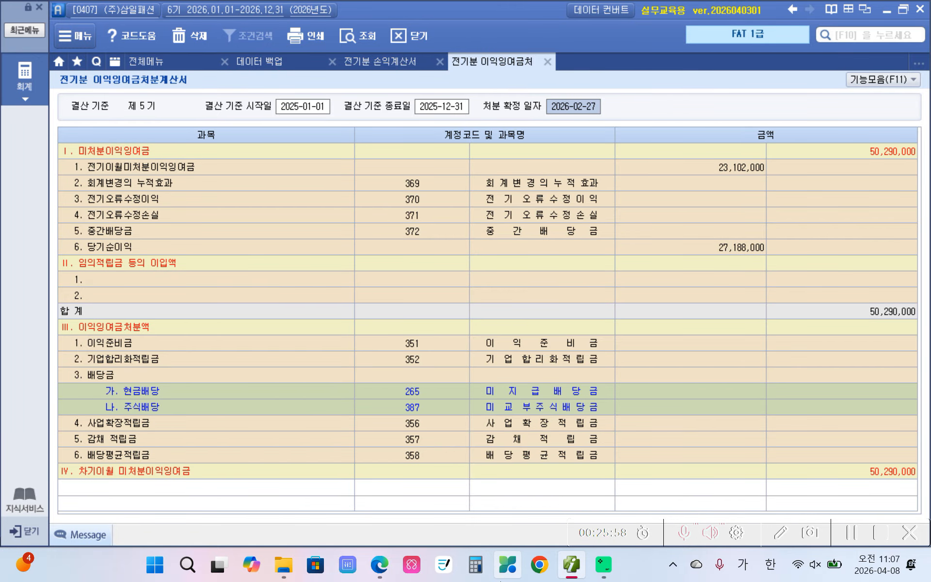
{"action": "left_click", "coordinate": [380, 565]}
{"action": "scroll", "coordinate": [405, 422], "scroll_direction": "down", "scroll_amount": 5}
{"action": "scroll", "coordinate": [411, 427], "scroll_direction": "down", "scroll_amount": 5}
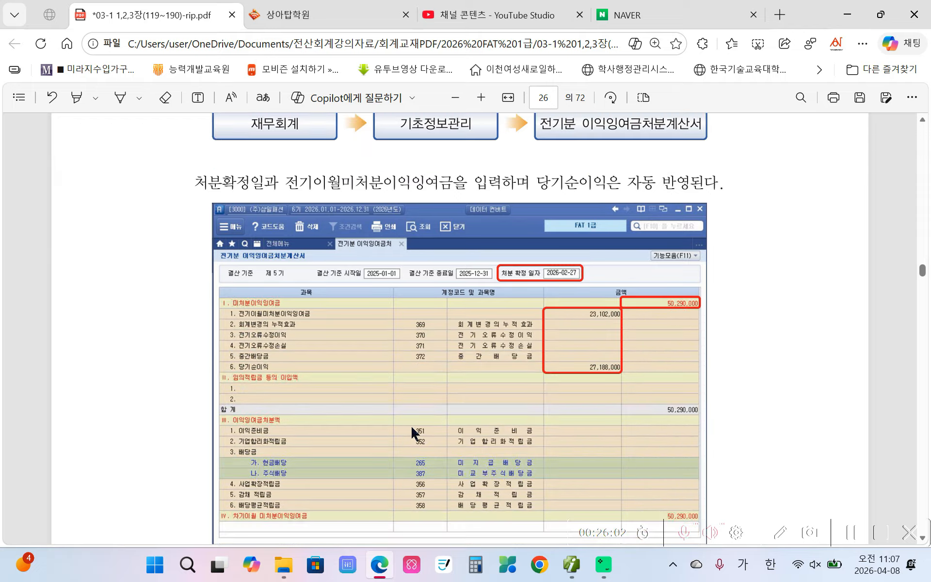
{"action": "scroll", "coordinate": [510, 451], "scroll_direction": "down", "scroll_amount": 2}
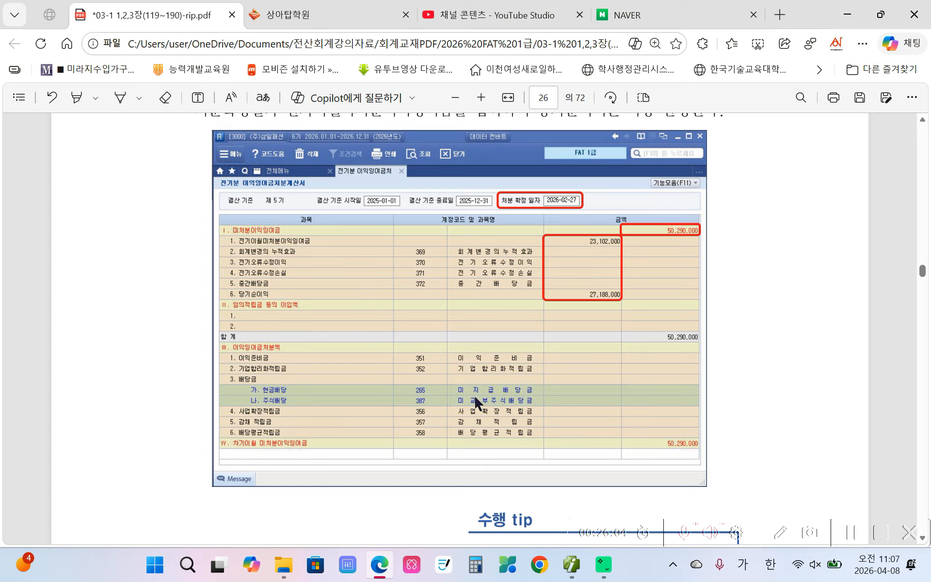
Mark the 전기이월미처분이익잉여금 amount and the 처분 확정 일자 on the textbook's example screen in ink, and clear the ink
{"action": "mouse_move", "coordinate": [580, 233]}
{"action": "left_mouse_down"}
{"action": "mouse_move", "coordinate": [648, 264]}
{"action": "mouse_move", "coordinate": [622, 252]}
{"action": "left_mouse_up"}
{"action": "left_click_drag", "start_coordinate": [488, 183], "coordinate": [581, 209]}
{"action": "key", "text": "Escape"}
Read the 수행 tip about the 미처분이익잉여금 amount below the example screen
{"action": "scroll", "coordinate": [598, 309], "scroll_direction": "down", "scroll_amount": 5}
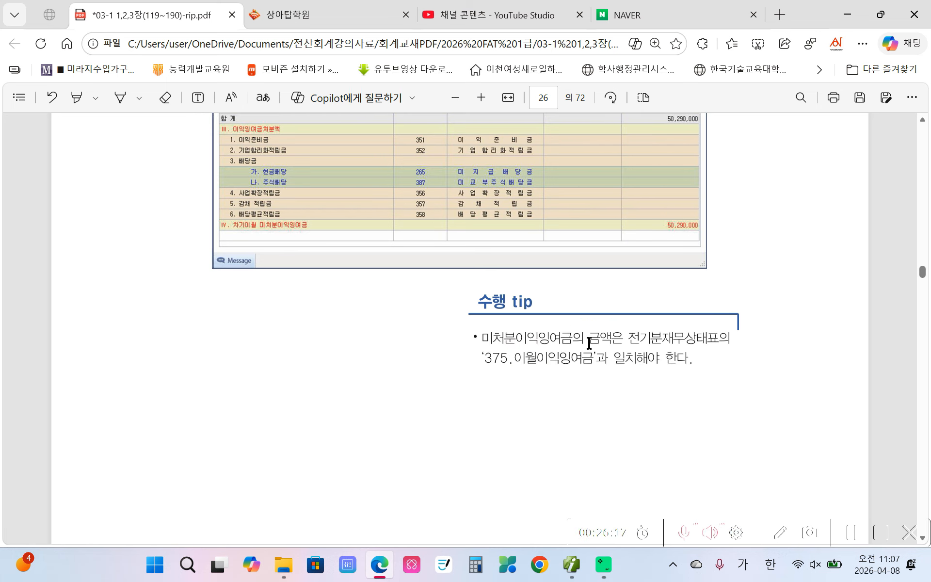
{"action": "scroll", "coordinate": [626, 335], "scroll_direction": "up", "scroll_amount": 3}
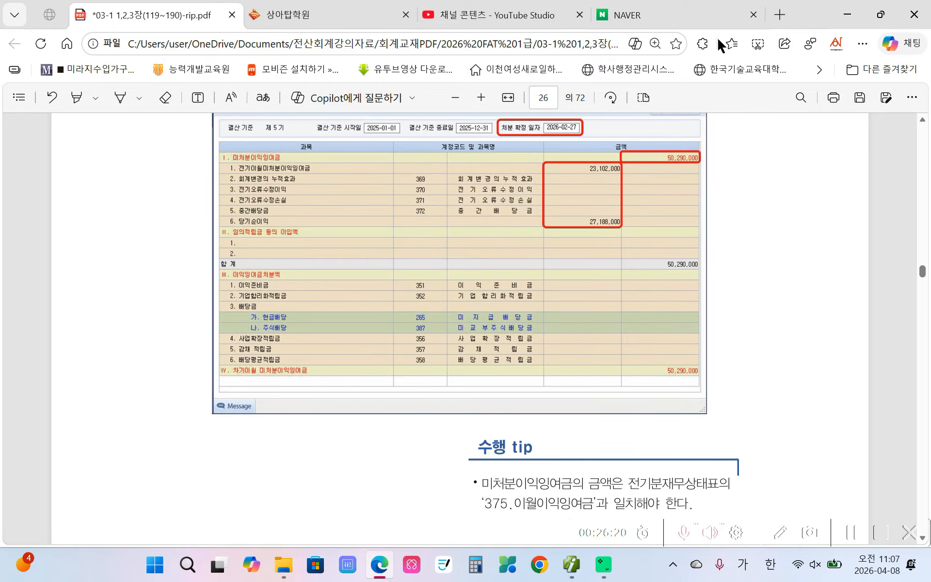
{"action": "scroll", "coordinate": [622, 418], "scroll_direction": "down", "scroll_amount": 2}
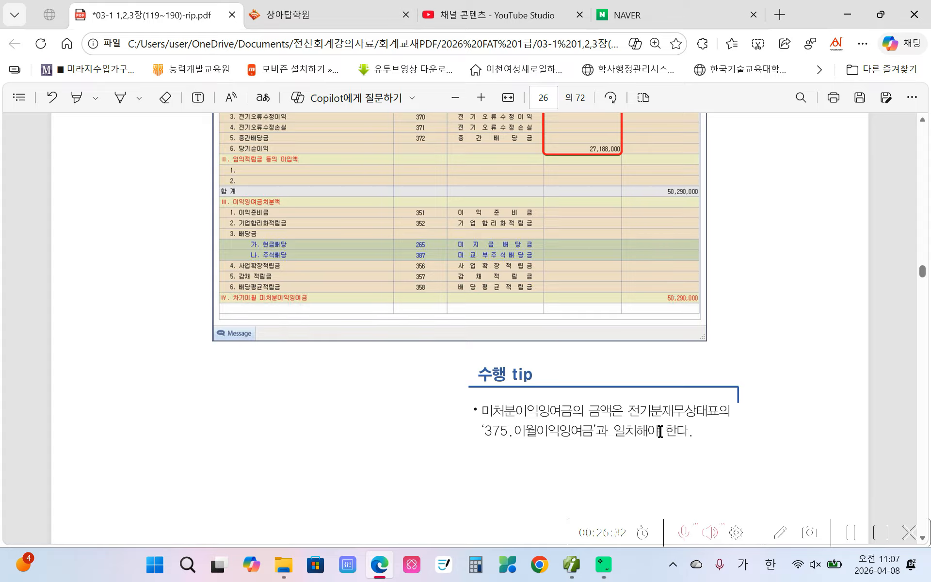
Highlight "거래처별" in yellow in the section 06 heading "거래처별 초기이월" on page 27
{"action": "scroll", "coordinate": [554, 346], "scroll_direction": "down", "scroll_amount": 10}
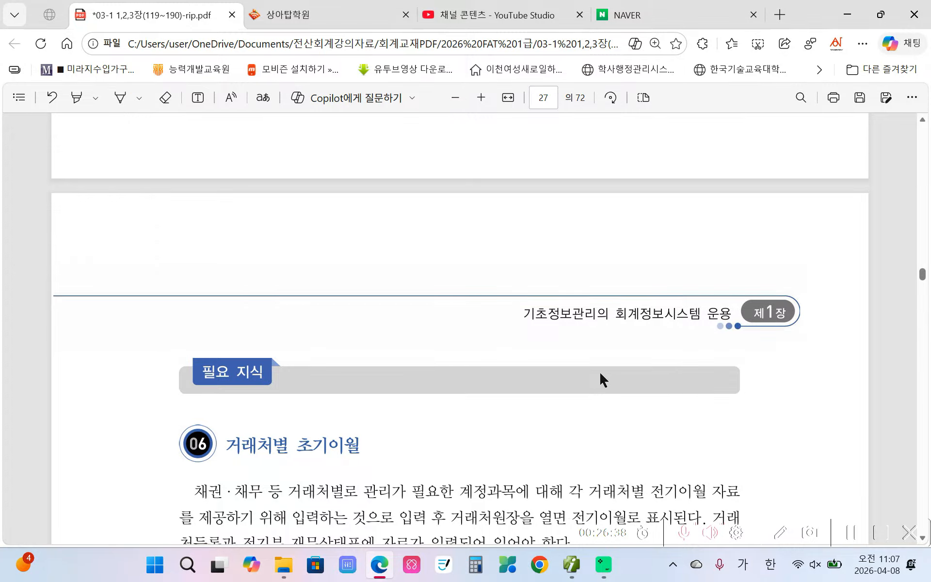
{"action": "scroll", "coordinate": [585, 389], "scroll_direction": "down", "scroll_amount": 2}
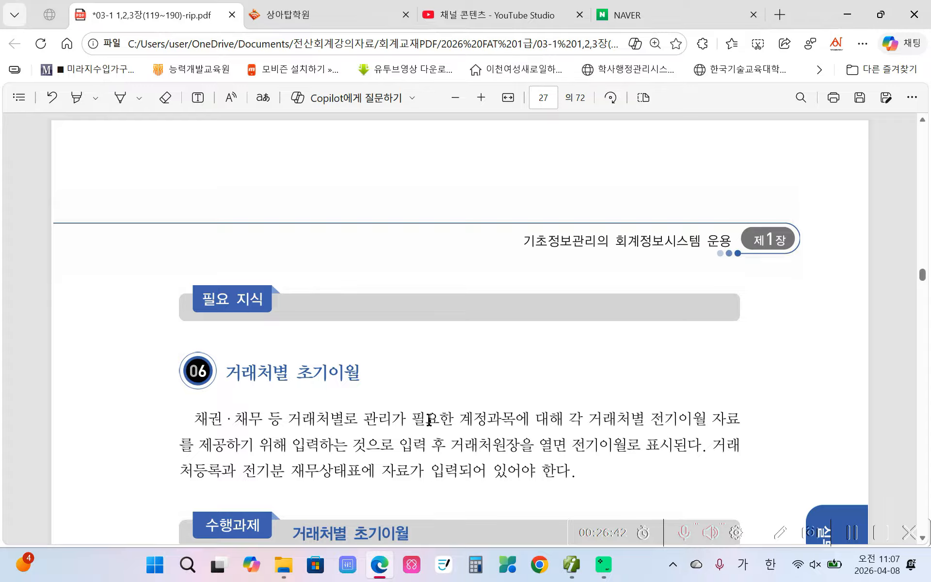
{"action": "scroll", "coordinate": [423, 419], "scroll_direction": "down", "scroll_amount": 4}
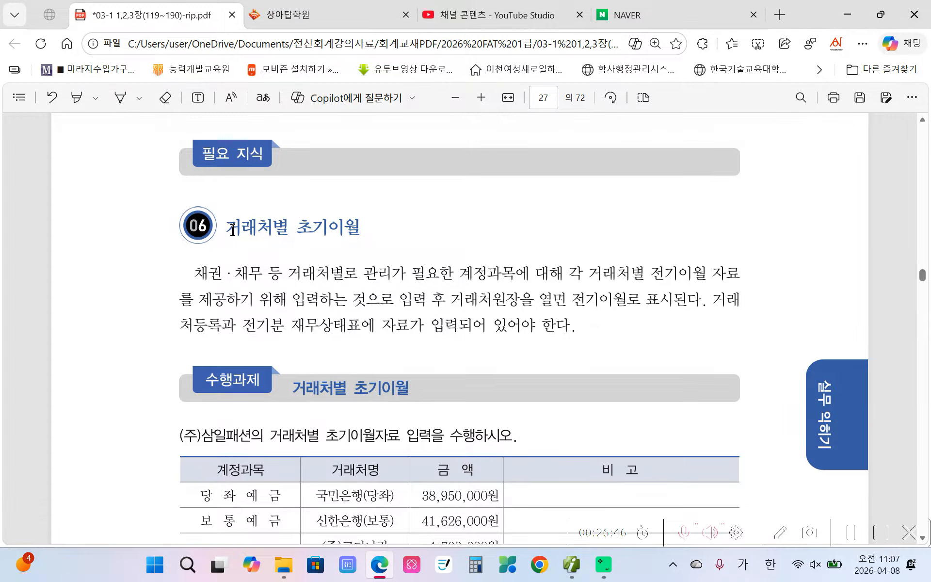
{"action": "left_click_drag", "start_coordinate": [233, 231], "coordinate": [294, 228]}
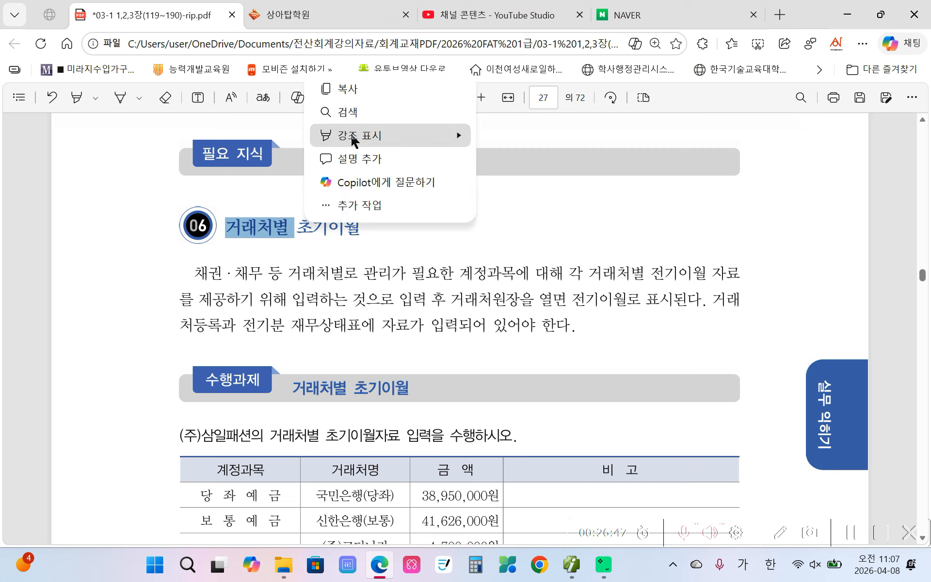
{"action": "mouse_move", "coordinate": [431, 135]}
{"action": "left_click", "coordinate": [529, 136]}
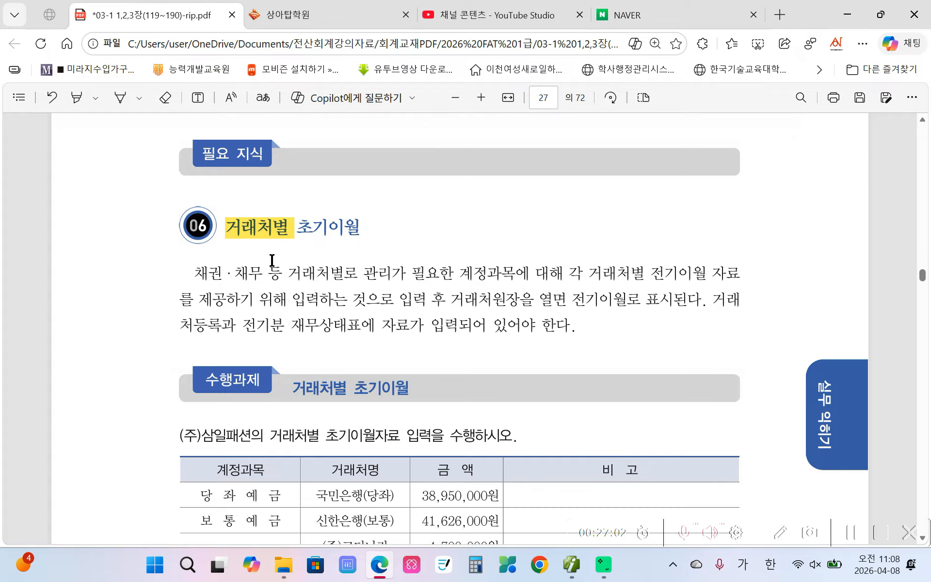
Highlight "거래처별로 관리가 필요한 계정과목" in yellow in the paragraph below the section 06 heading
{"action": "left_click_drag", "start_coordinate": [291, 275], "coordinate": [515, 275]}
{"action": "left_click", "coordinate": [533, 262]}
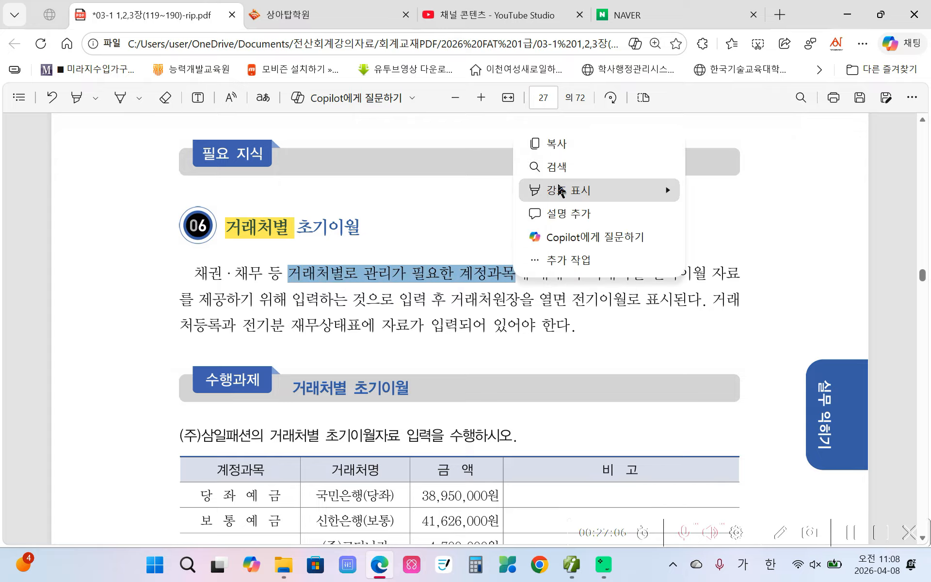
{"action": "mouse_move", "coordinate": [570, 192]}
{"action": "left_click", "coordinate": [764, 194]}
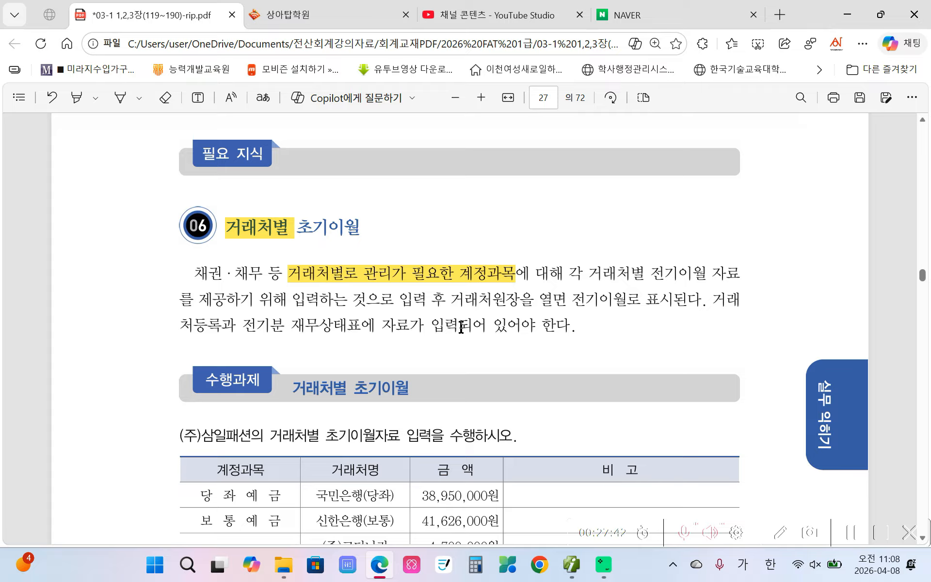
Circle "거래처별로 관리" and underline "계정과목" in blue ink in the highlighted phrase
{"action": "mouse_move", "coordinate": [355, 294]}
{"action": "left_mouse_down"}
{"action": "mouse_move", "coordinate": [286, 287]}
{"action": "mouse_move", "coordinate": [393, 260]}
{"action": "mouse_move", "coordinate": [362, 297]}
{"action": "left_mouse_up"}
{"action": "left_click_drag", "start_coordinate": [445, 287], "coordinate": [510, 288]}
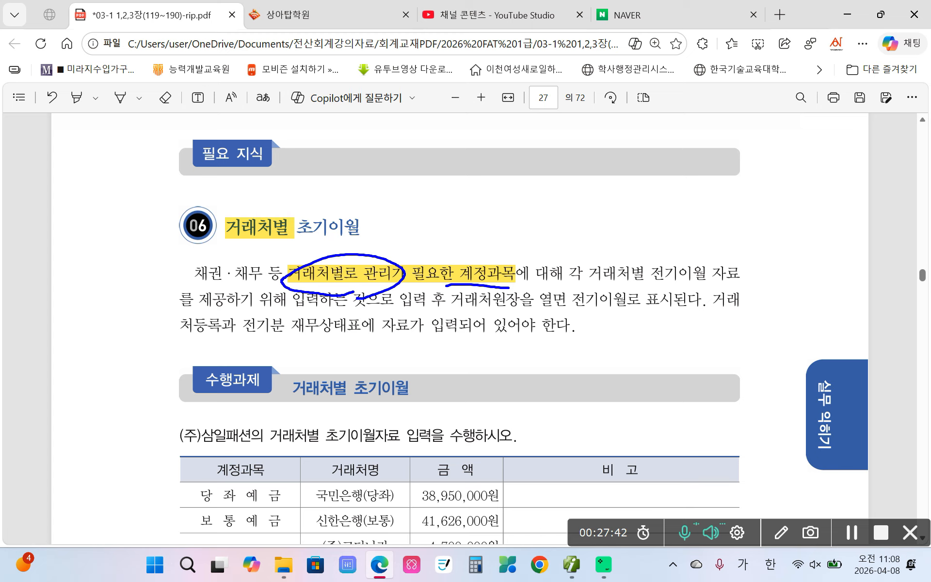
Circle "채권", "채무" and the heading's "거래처별", and underline "초기이월" in blue ink in section 06
{"action": "mouse_move", "coordinate": [211, 294]}
{"action": "left_mouse_down"}
{"action": "mouse_move", "coordinate": [188, 290]}
{"action": "mouse_move", "coordinate": [252, 285]}
{"action": "left_mouse_up"}
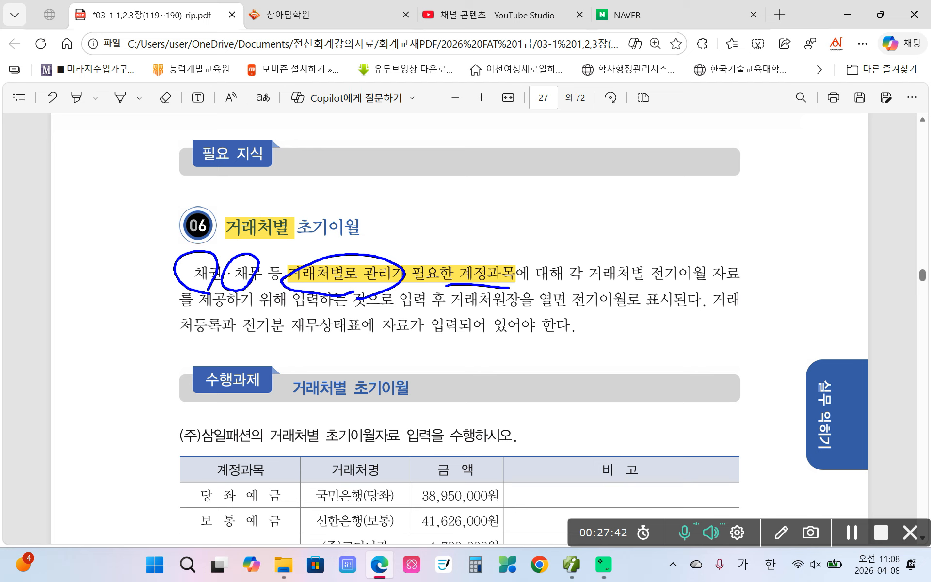
{"action": "mouse_move", "coordinate": [219, 242]}
{"action": "left_mouse_down"}
{"action": "mouse_move", "coordinate": [293, 238]}
{"action": "mouse_move", "coordinate": [214, 231]}
{"action": "mouse_move", "coordinate": [219, 240]}
{"action": "left_mouse_up"}
{"action": "left_click_drag", "start_coordinate": [307, 242], "coordinate": [364, 240]}
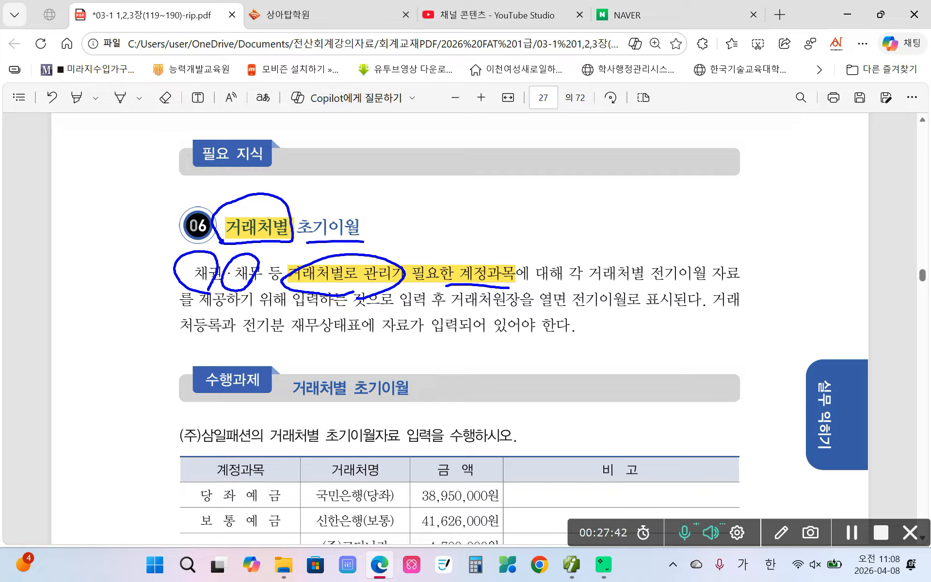
Mark "거래처등록" and underline "재무상태표" in blue ink in the last sentences of the section 06 paragraph
{"action": "left_click_drag", "start_coordinate": [714, 314], "coordinate": [750, 316]}
{"action": "mouse_move", "coordinate": [176, 324]}
{"action": "left_mouse_down"}
{"action": "mouse_move", "coordinate": [223, 339]}
{"action": "mouse_move", "coordinate": [173, 324]}
{"action": "mouse_move", "coordinate": [198, 342]}
{"action": "left_mouse_up"}
{"action": "mouse_move", "coordinate": [293, 344]}
{"action": "left_mouse_down"}
{"action": "mouse_move", "coordinate": [371, 348]}
{"action": "mouse_move", "coordinate": [262, 351]}
{"action": "mouse_move", "coordinate": [398, 350]}
{"action": "left_mouse_up"}
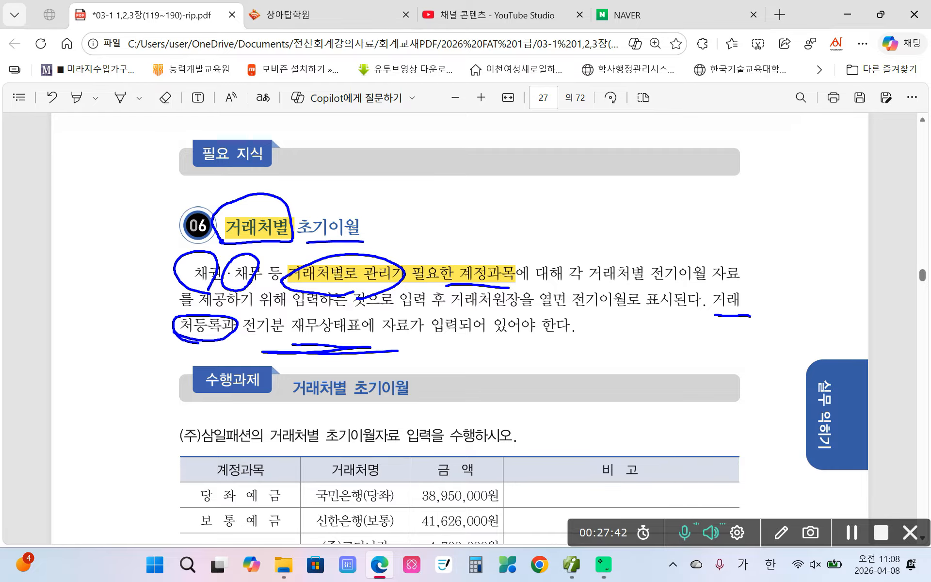
{"action": "left_click_drag", "start_coordinate": [295, 249], "coordinate": [350, 254]}
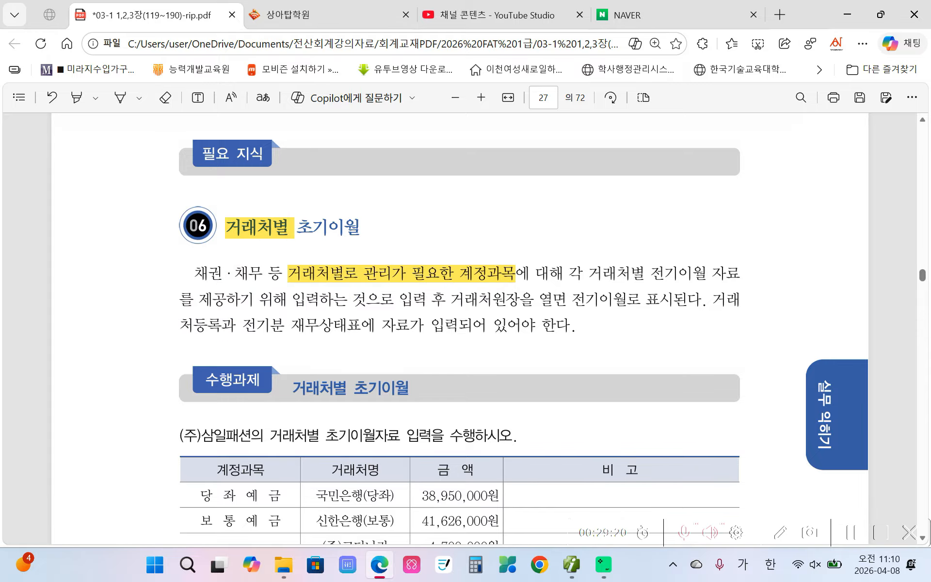
Box the 계정과목 column of the 초기이월 table in blue and underline the 당좌예금 and 보통예금 rows with their banks
{"action": "scroll", "coordinate": [502, 441], "scroll_direction": "down", "scroll_amount": 4}
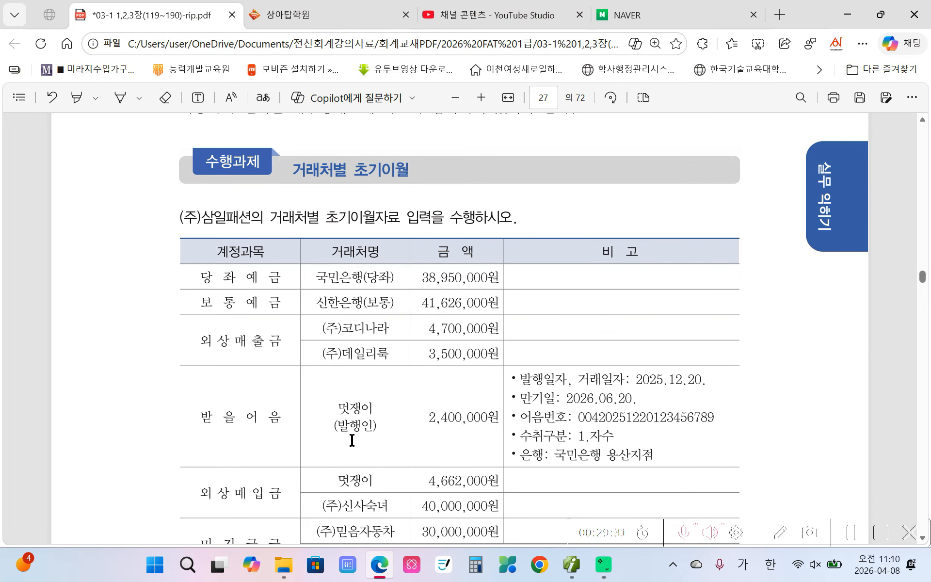
{"action": "scroll", "coordinate": [352, 441], "scroll_direction": "down", "scroll_amount": 2}
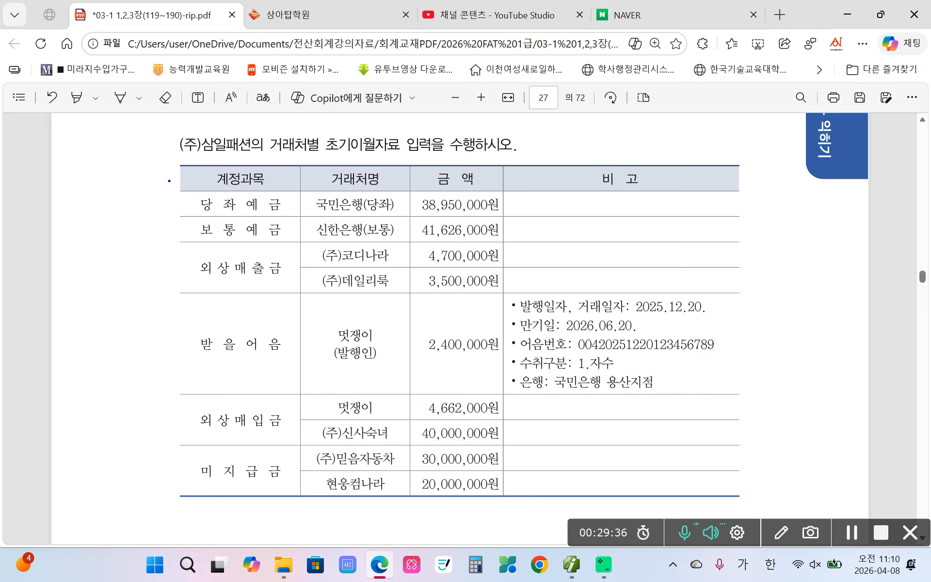
{"action": "mouse_move", "coordinate": [180, 166]}
{"action": "left_mouse_down"}
{"action": "mouse_move", "coordinate": [301, 473]}
{"action": "mouse_move", "coordinate": [302, 498]}
{"action": "left_mouse_up"}
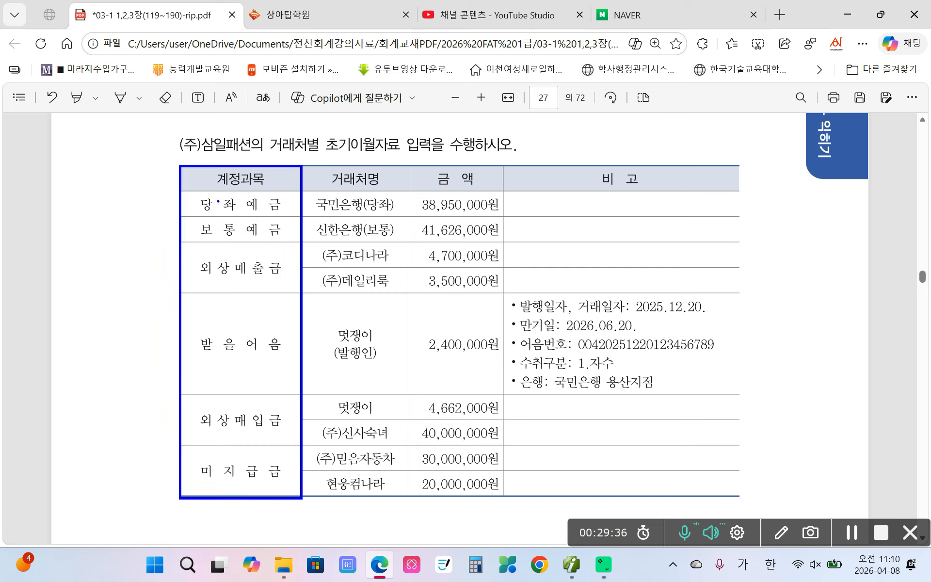
{"action": "left_click_drag", "start_coordinate": [195, 215], "coordinate": [375, 212]}
{"action": "left_click_drag", "start_coordinate": [198, 239], "coordinate": [380, 238]}
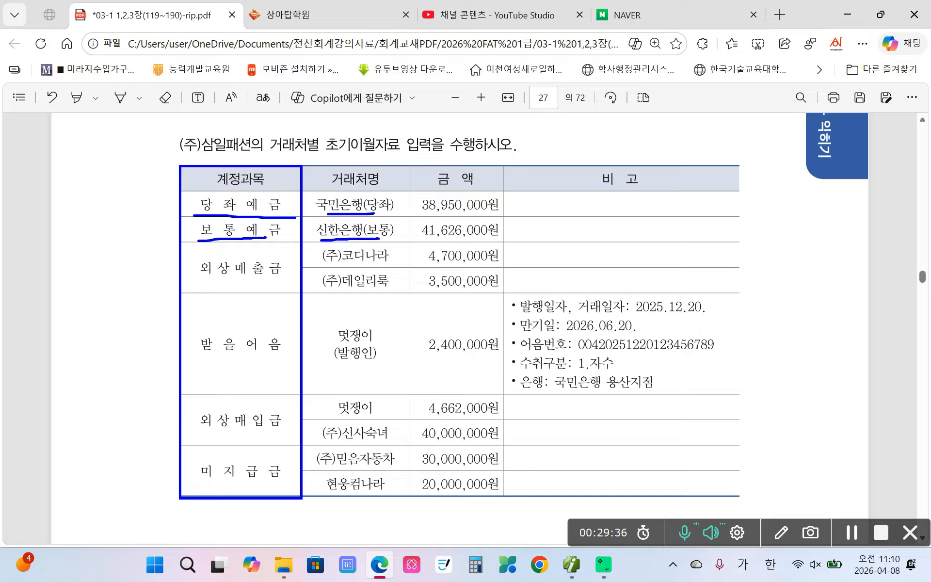
Underline 외상매출금, 받을어음, 외상매입금 and 미지급금 in blue and circle the 받을어음 details in the 비고 column
{"action": "left_click_drag", "start_coordinate": [189, 281], "coordinate": [236, 279]}
{"action": "left_click_drag", "start_coordinate": [195, 358], "coordinate": [267, 355]}
{"action": "mouse_move", "coordinate": [525, 294]}
{"action": "left_mouse_down"}
{"action": "mouse_move", "coordinate": [502, 322]}
{"action": "mouse_move", "coordinate": [533, 407]}
{"action": "mouse_move", "coordinate": [758, 357]}
{"action": "mouse_move", "coordinate": [627, 287]}
{"action": "mouse_move", "coordinate": [527, 300]}
{"action": "left_mouse_up"}
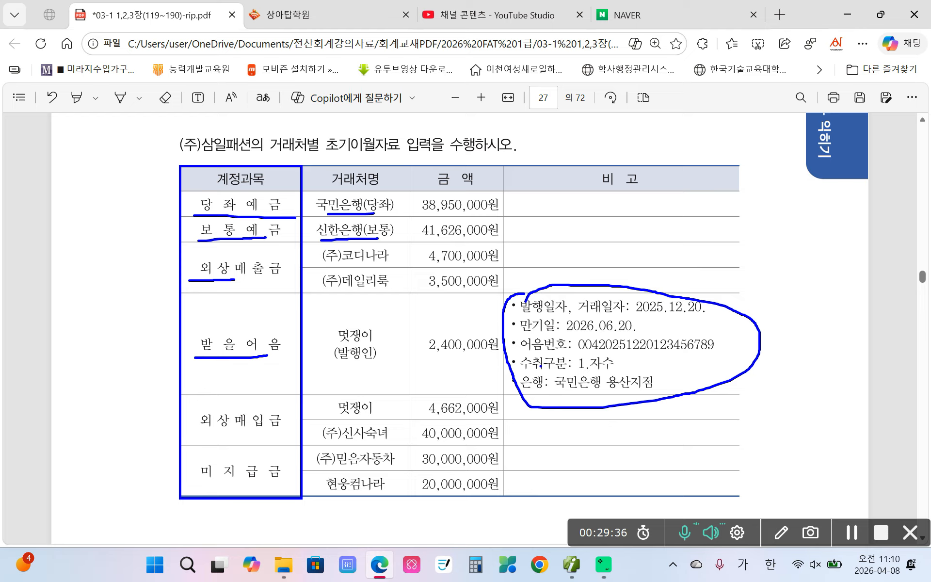
{"action": "left_click_drag", "start_coordinate": [210, 430], "coordinate": [294, 431]}
{"action": "left_click_drag", "start_coordinate": [191, 481], "coordinate": [282, 477]}
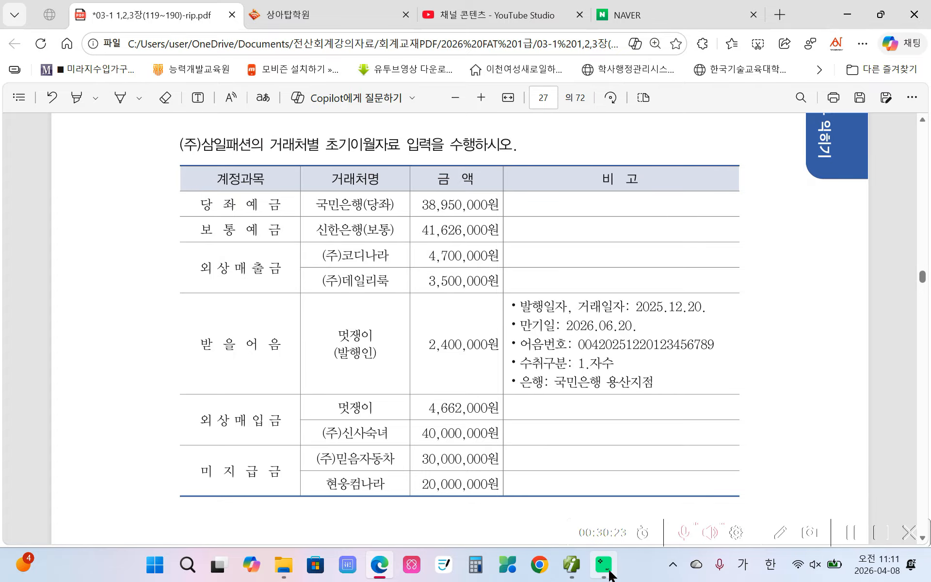
Switch to Smart A, mark 계정별원장 in the full program list with a blue box, and open that ledger
{"action": "left_click", "coordinate": [572, 564]}
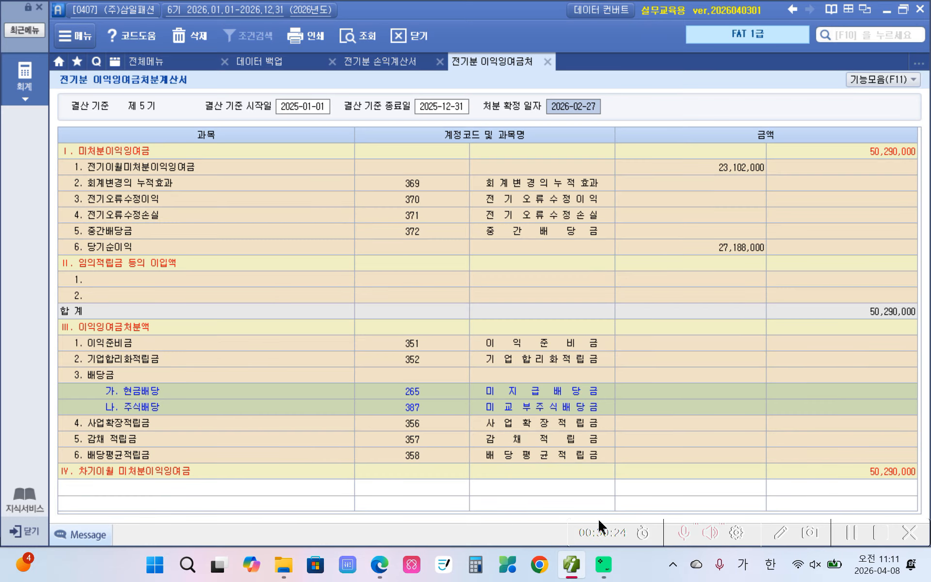
{"action": "left_click", "coordinate": [21, 80]}
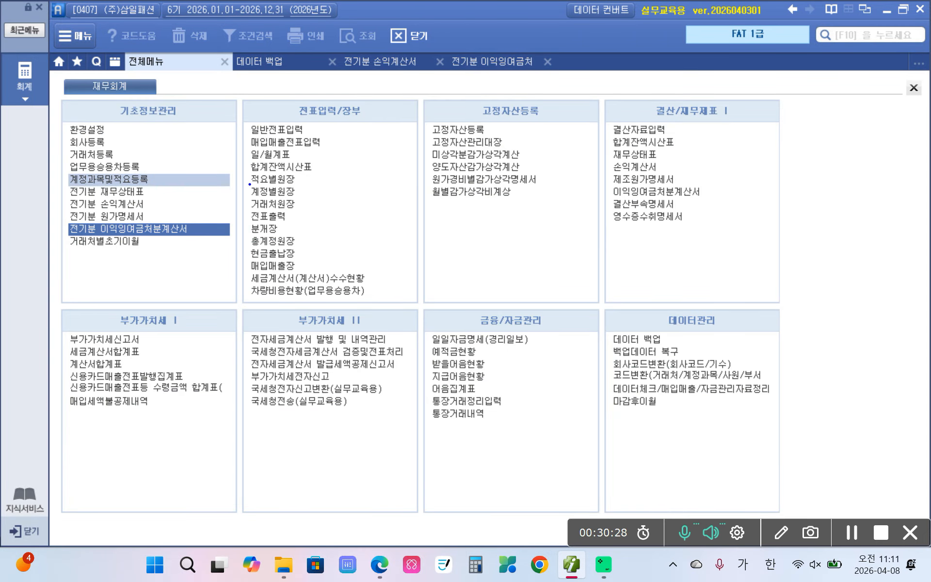
{"action": "left_click_drag", "start_coordinate": [246, 184], "coordinate": [332, 199]}
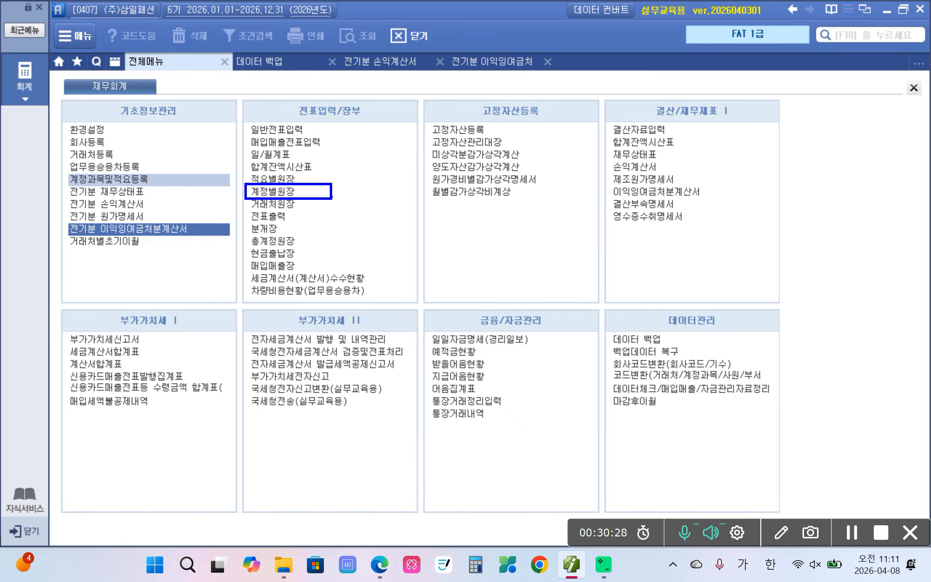
{"action": "key", "text": "Escape"}
{"action": "left_click", "coordinate": [276, 193]}
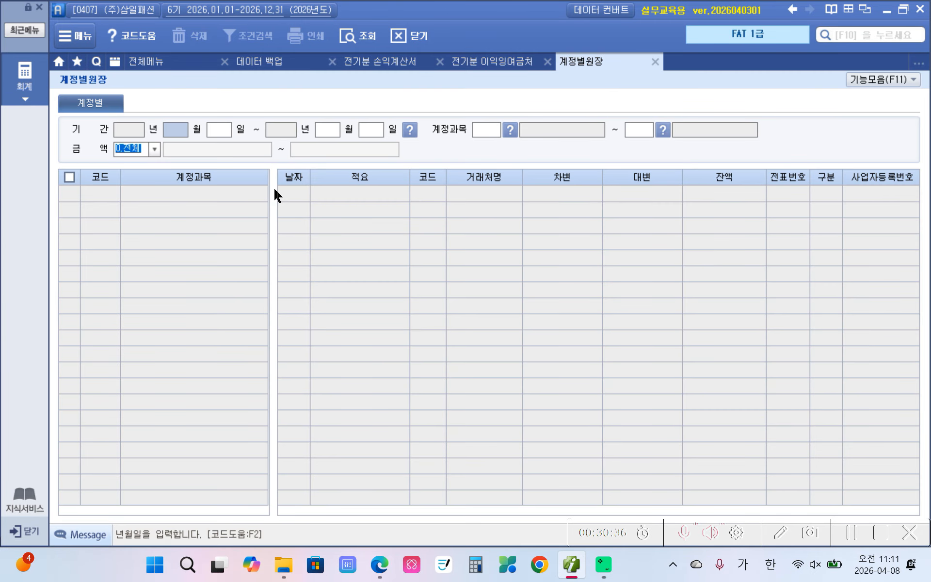
Query the 계정별원장 for 2026-01-01 to 2026-12-31 with account 108 외상매출금 as both start and end account
{"action": "left_click", "coordinate": [156, 135]}
{"action": "type", "text": "01"}
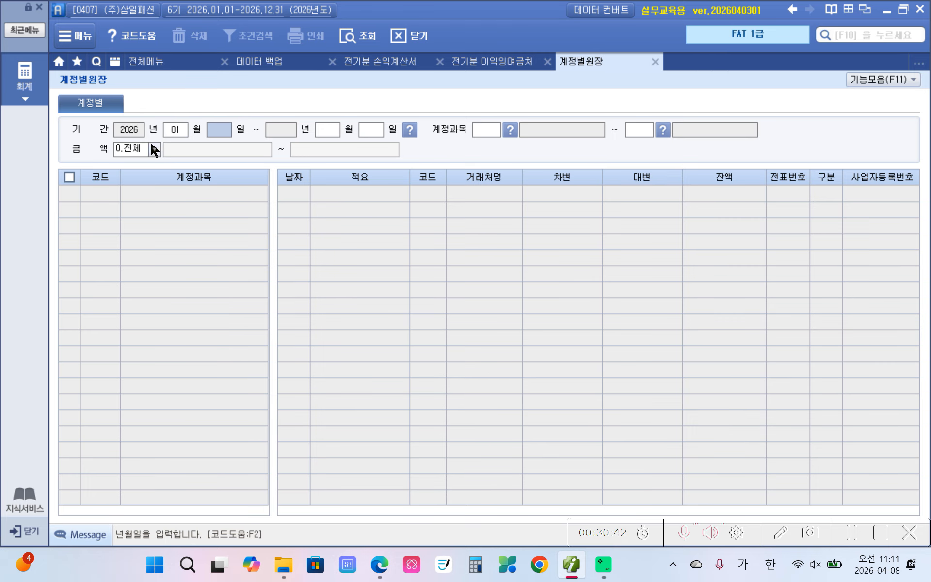
{"action": "type", "text": "011231"}
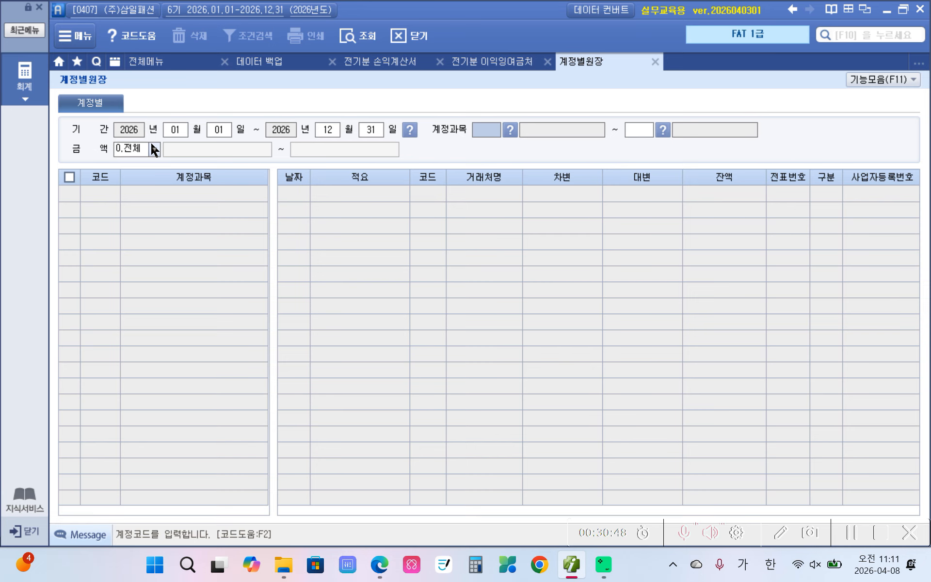
{"action": "type", "text": "108"}
{"action": "key", "text": "Return"}
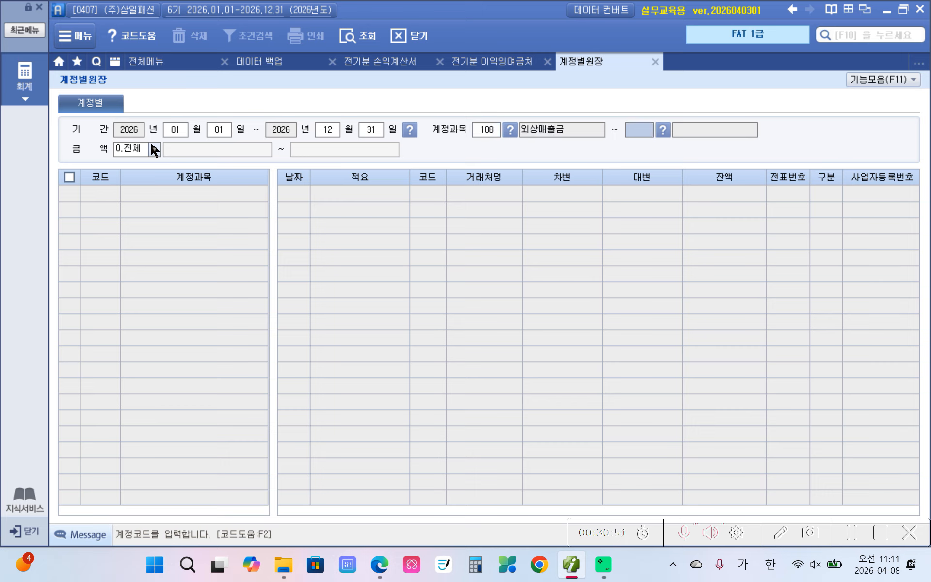
{"action": "type", "text": "108"}
{"action": "key", "text": "Return"}
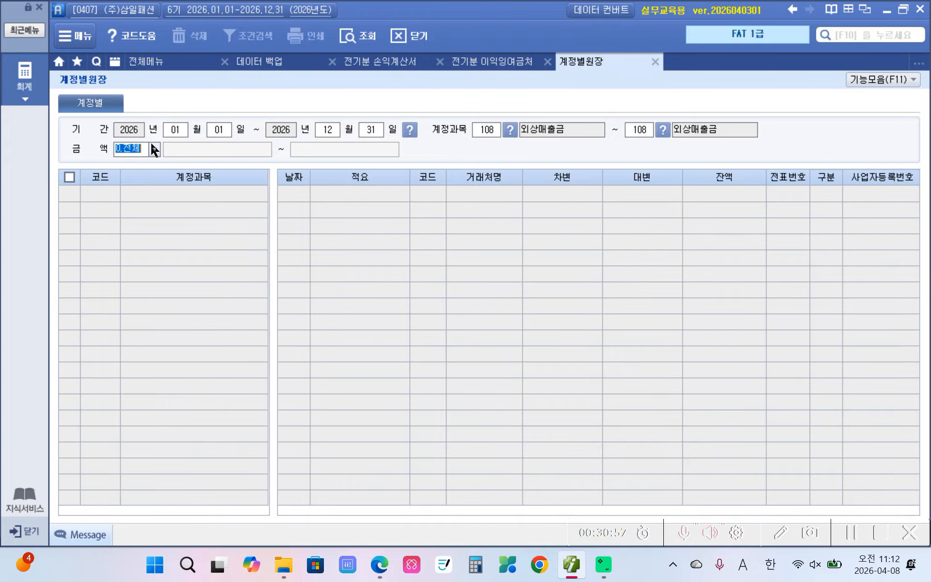
{"action": "key", "text": "Return"}
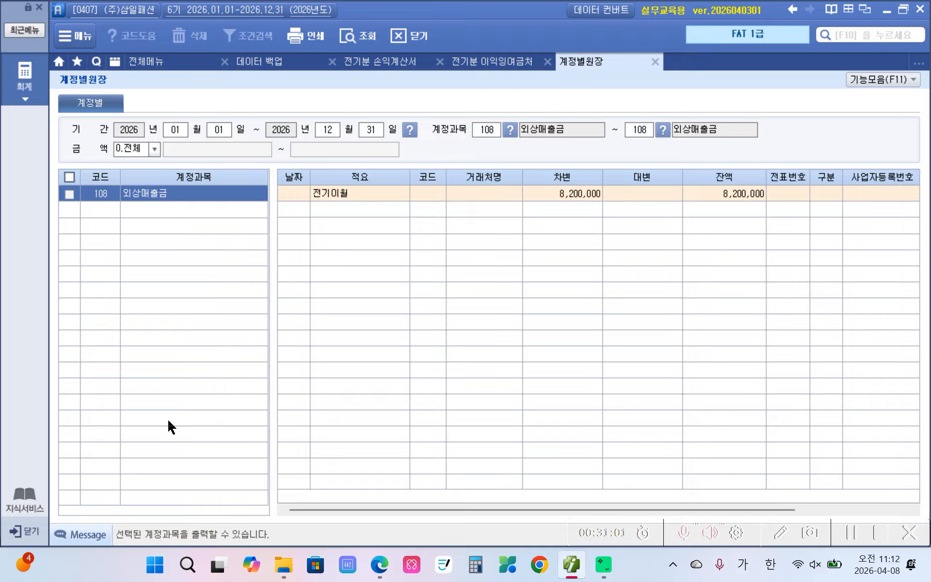
Mark the 108 외상매출금 account, the query period, the 전기이월 row and its 잔액 amount in blue ink
{"action": "mouse_move", "coordinate": [86, 178]}
{"action": "left_mouse_down"}
{"action": "mouse_move", "coordinate": [142, 209]}
{"action": "mouse_move", "coordinate": [246, 202]}
{"action": "left_mouse_up"}
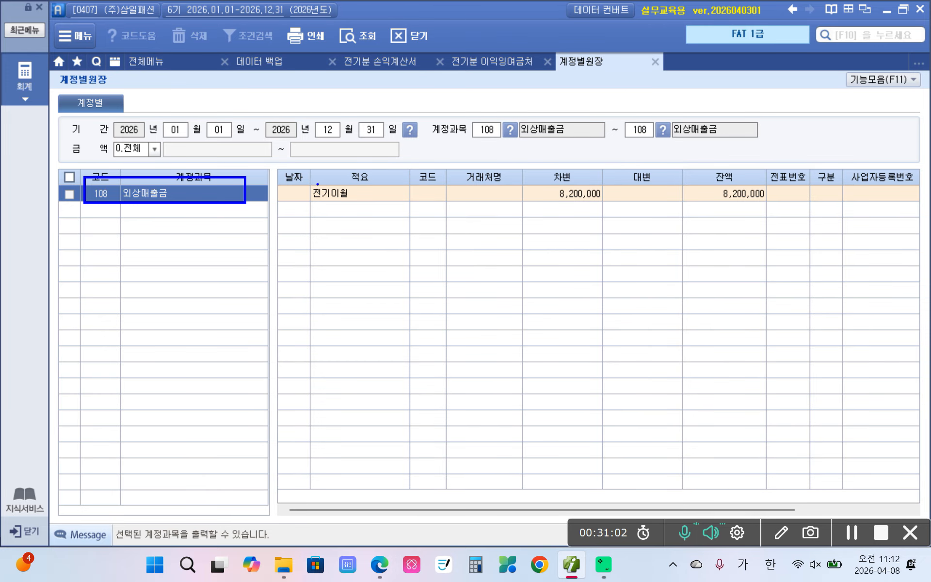
{"action": "mouse_move", "coordinate": [119, 112]}
{"action": "left_mouse_down"}
{"action": "mouse_move", "coordinate": [102, 140]}
{"action": "mouse_move", "coordinate": [355, 143]}
{"action": "mouse_move", "coordinate": [395, 108]}
{"action": "mouse_move", "coordinate": [123, 105]}
{"action": "left_mouse_up"}
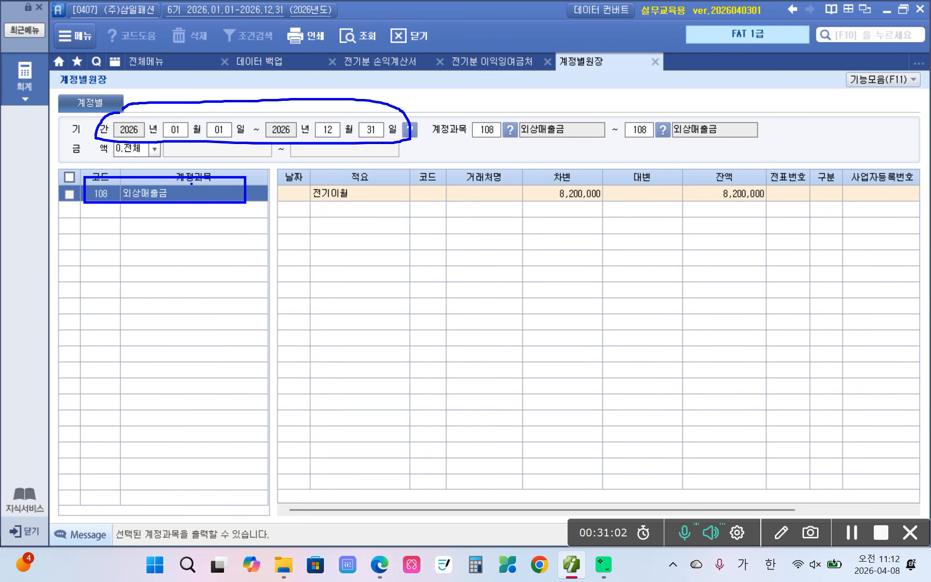
{"action": "left_click_drag", "start_coordinate": [301, 201], "coordinate": [868, 201]}
{"action": "mouse_move", "coordinate": [373, 180]}
{"action": "left_mouse_down"}
{"action": "mouse_move", "coordinate": [379, 196]}
{"action": "mouse_move", "coordinate": [388, 183]}
{"action": "left_mouse_up"}
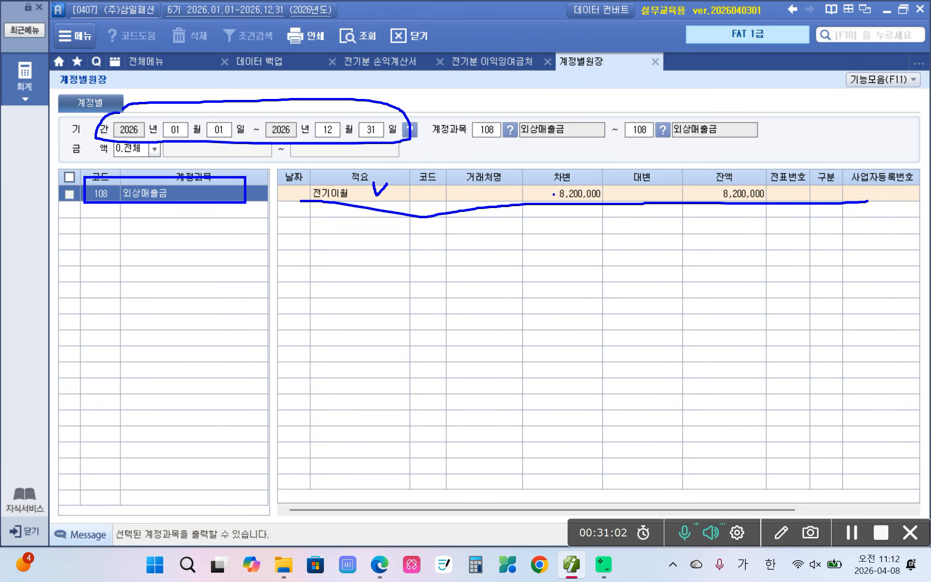
{"action": "mouse_move", "coordinate": [736, 167]}
{"action": "left_mouse_down"}
{"action": "mouse_move", "coordinate": [707, 191]}
{"action": "mouse_move", "coordinate": [776, 189]}
{"action": "mouse_move", "coordinate": [746, 168]}
{"action": "left_mouse_up"}
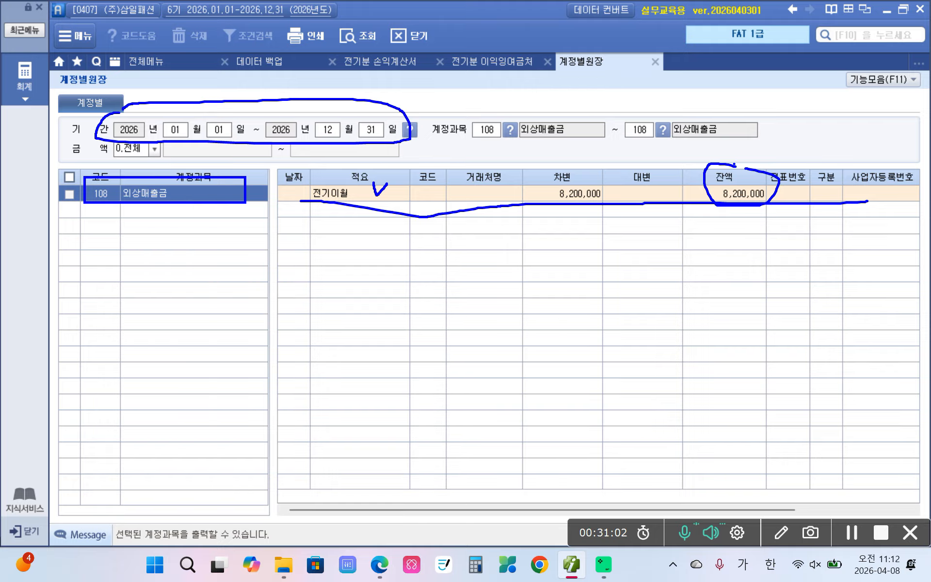
Sketch a T-account in blue ink below the 전기이월 row, with a circle above it and strokes linking it to 외상매출금
{"action": "left_click_drag", "start_coordinate": [377, 266], "coordinate": [717, 279]}
{"action": "left_click_drag", "start_coordinate": [545, 290], "coordinate": [544, 455]}
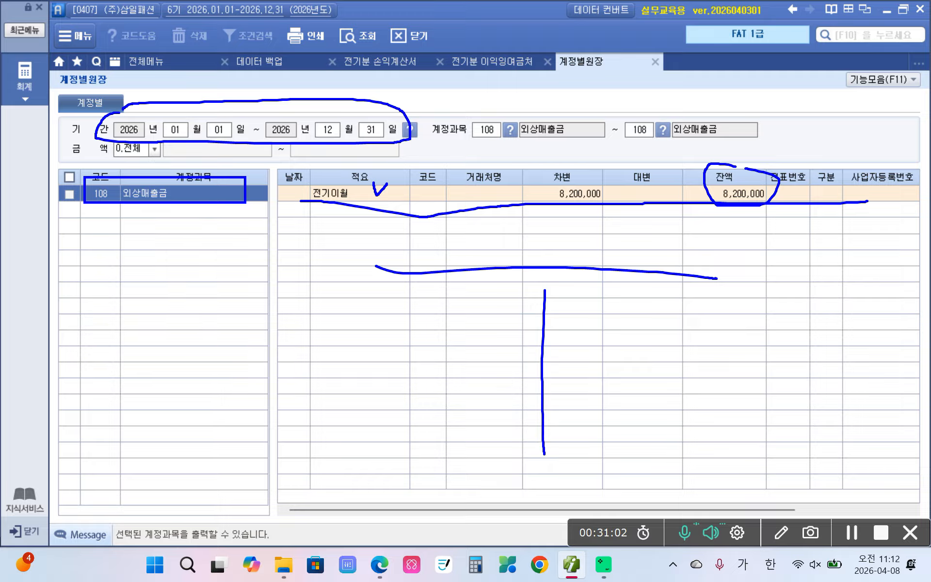
{"action": "left_click_drag", "start_coordinate": [523, 260], "coordinate": [580, 267]}
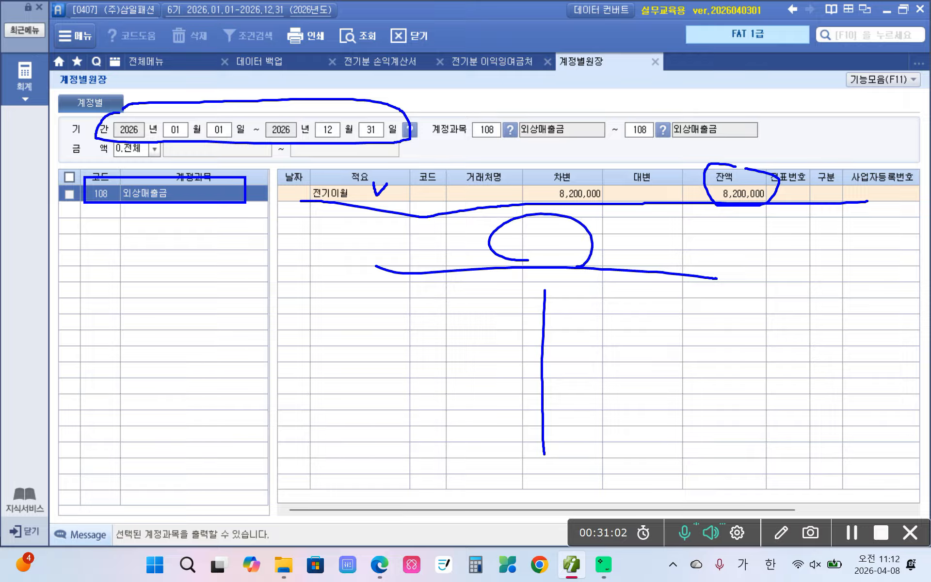
{"action": "mouse_move", "coordinate": [179, 201]}
{"action": "left_mouse_down"}
{"action": "mouse_move", "coordinate": [228, 234]}
{"action": "mouse_move", "coordinate": [523, 211]}
{"action": "mouse_move", "coordinate": [550, 251]}
{"action": "left_mouse_up"}
{"action": "left_click_drag", "start_coordinate": [319, 205], "coordinate": [339, 211]}
{"action": "left_click_drag", "start_coordinate": [360, 278], "coordinate": [364, 303]}
{"action": "mouse_move", "coordinate": [379, 280]}
{"action": "left_mouse_down"}
{"action": "mouse_move", "coordinate": [358, 326]}
{"action": "mouse_move", "coordinate": [384, 319]}
{"action": "left_mouse_up"}
{"action": "mouse_move", "coordinate": [359, 212]}
{"action": "left_mouse_down"}
{"action": "mouse_move", "coordinate": [426, 299]}
{"action": "mouse_move", "coordinate": [473, 298]}
{"action": "mouse_move", "coordinate": [508, 313]}
{"action": "left_mouse_up"}
{"action": "left_click", "coordinate": [479, 329]}
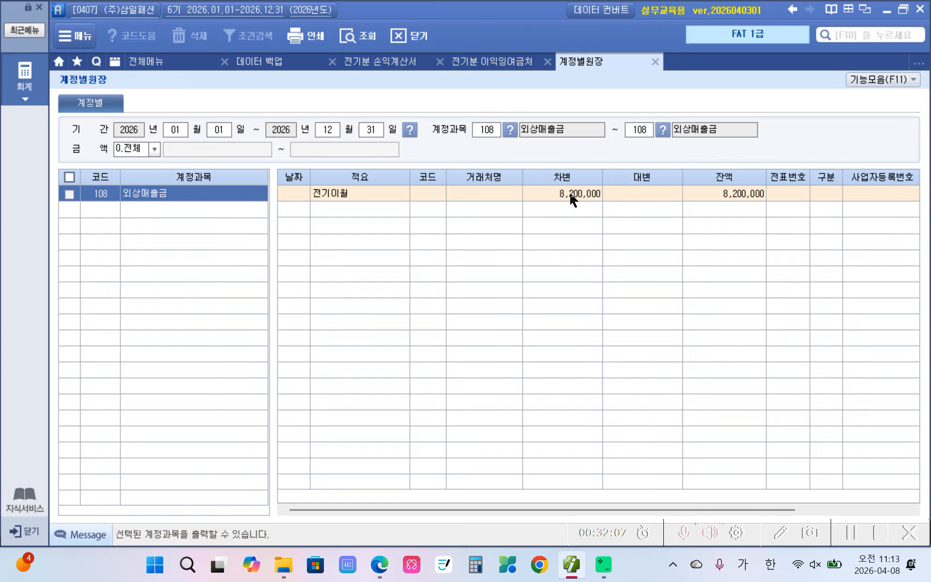
Examine the 적요, 차변 and 잔액 cells of the 전기이월 row in the 외상매출금 ledger
{"action": "left_click", "coordinate": [361, 194]}
{"action": "left_click", "coordinate": [581, 196]}
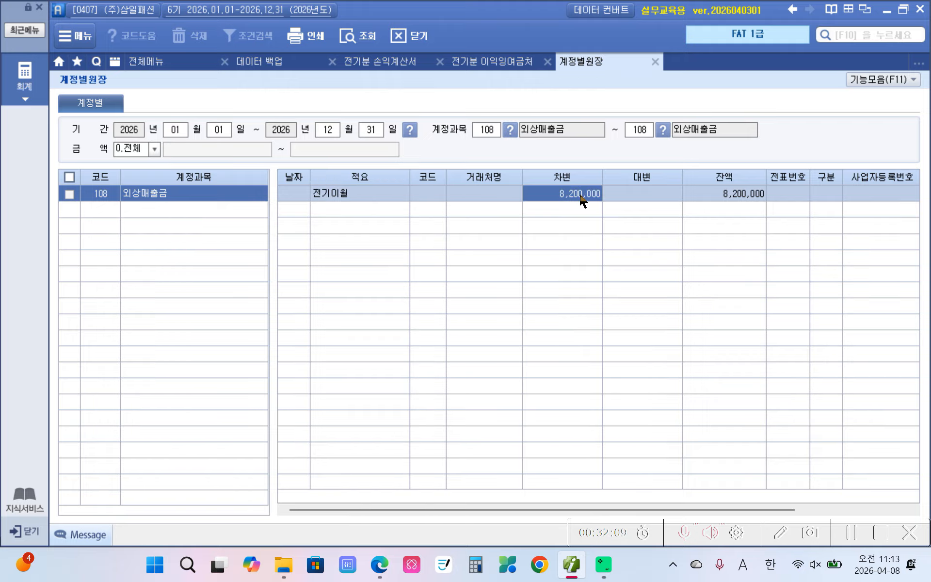
{"action": "left_click", "coordinate": [743, 198]}
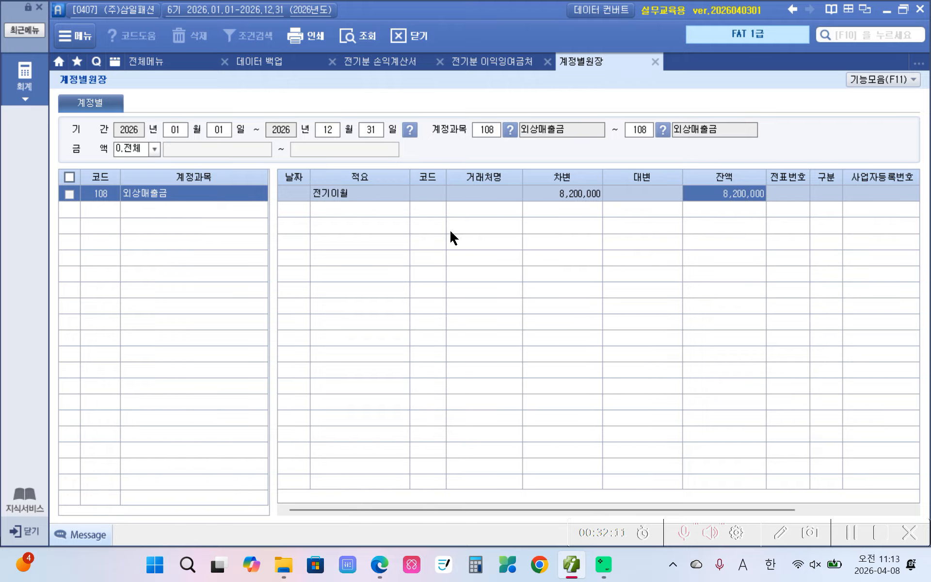
{"action": "left_click", "coordinate": [356, 193]}
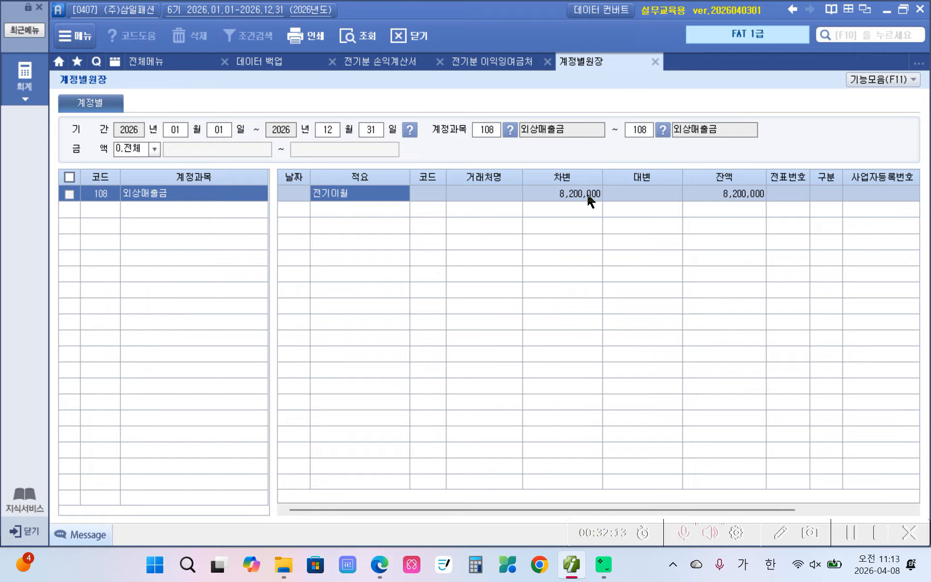
{"action": "left_click", "coordinate": [722, 197]}
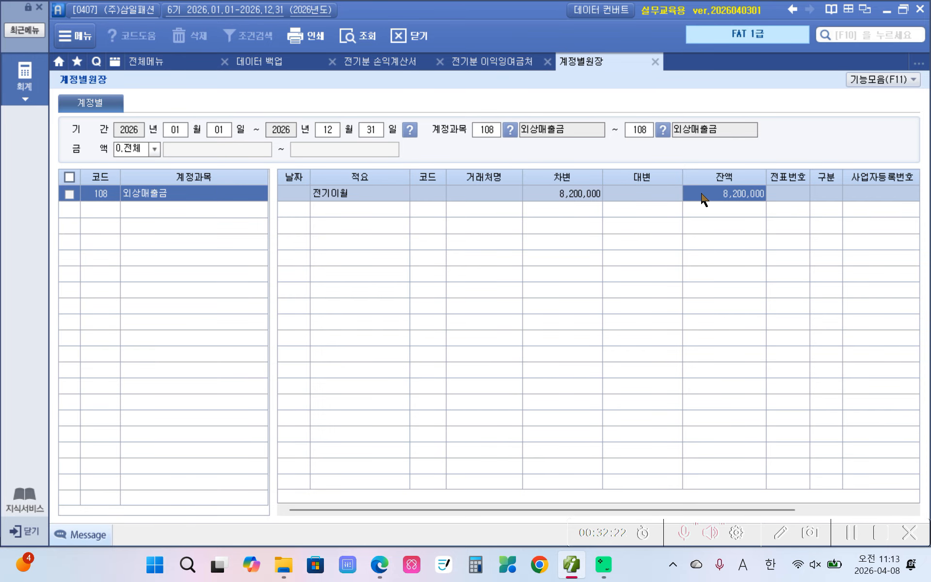
Open the 거래처원장 and set the period to 2026-01-01 through 2026-12-31 and the account to 108 외상매출금
{"action": "left_click", "coordinate": [168, 68]}
{"action": "left_click", "coordinate": [292, 194]}
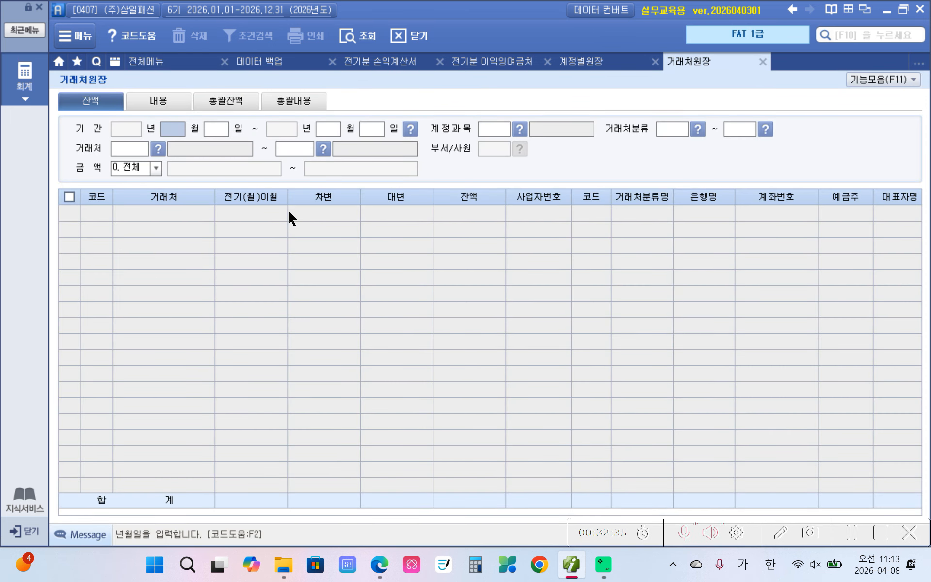
{"action": "type", "text": "010112"}
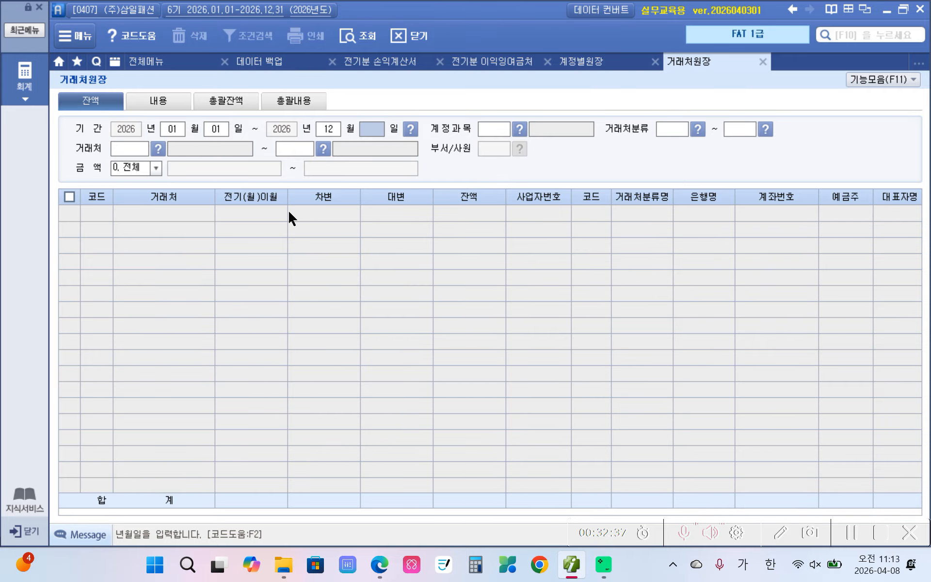
{"action": "type", "text": "31"}
{"action": "type", "text": "108"}
{"action": "key", "text": "Return"}
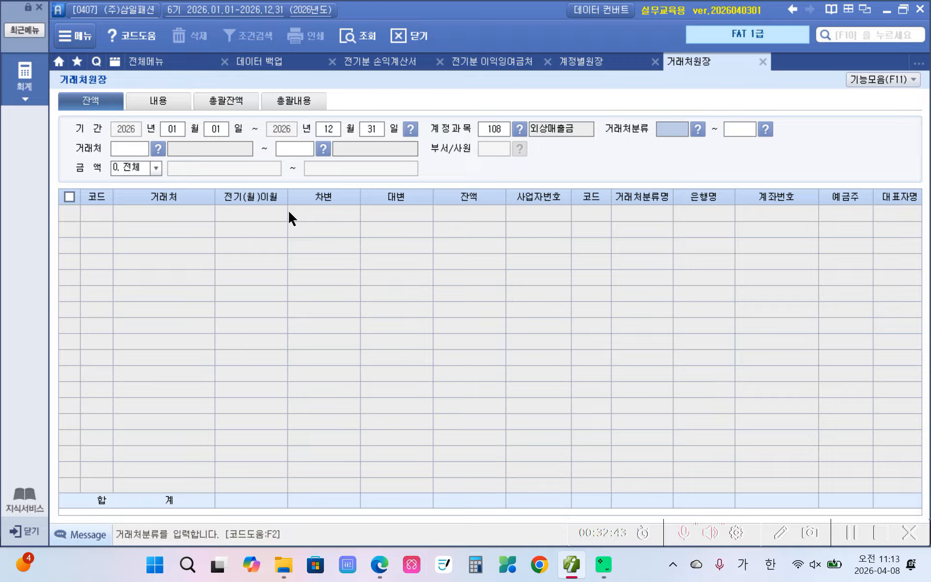
Run the 거래처원장 query without a 거래처분류, for the full 거래처 range from (주)코디나라 to 국민카드사 and all amounts
{"action": "key", "text": "Return"}
{"action": "key", "text": "Return"}
{"action": "key", "text": "Return"}
{"action": "key", "text": "Return"}
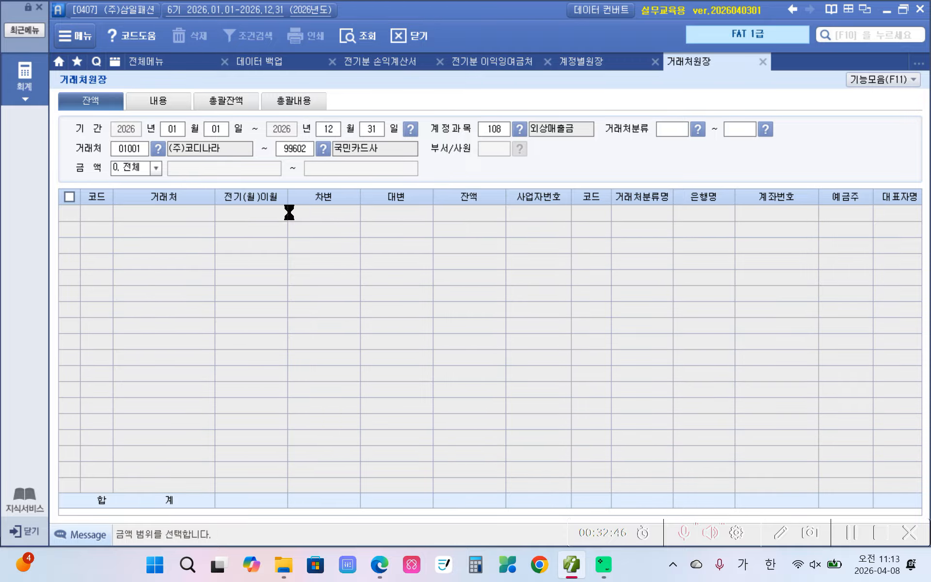
{"action": "key", "text": "Return"}
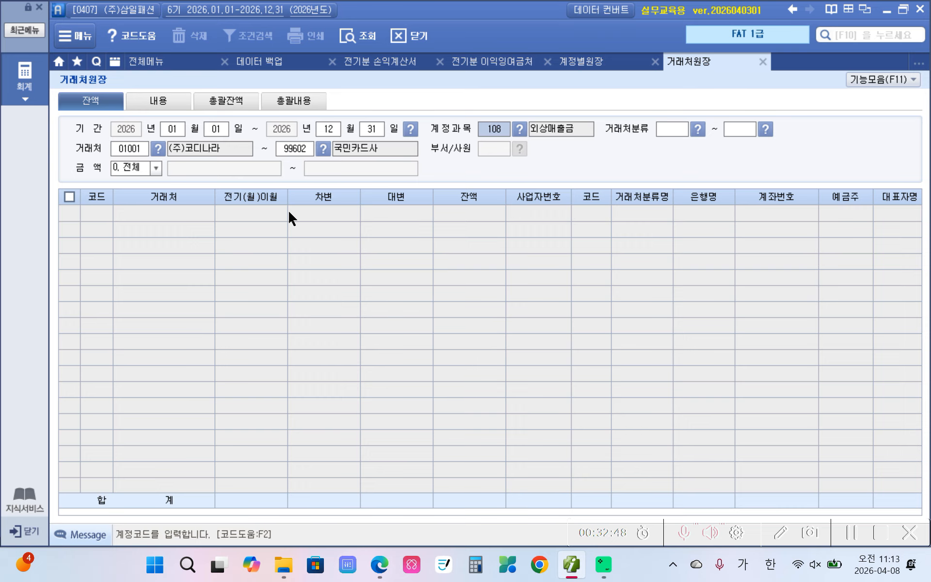
Rerun the 거래처원장 query for 108 외상매출금 over the full 2026 period and dismiss the notice
{"action": "key", "text": "Return"}
{"action": "key", "text": "Return"}
{"action": "key", "text": "Return"}
{"action": "key", "text": "Return"}
{"action": "key", "text": "Return"}
{"action": "key", "text": "Return"}
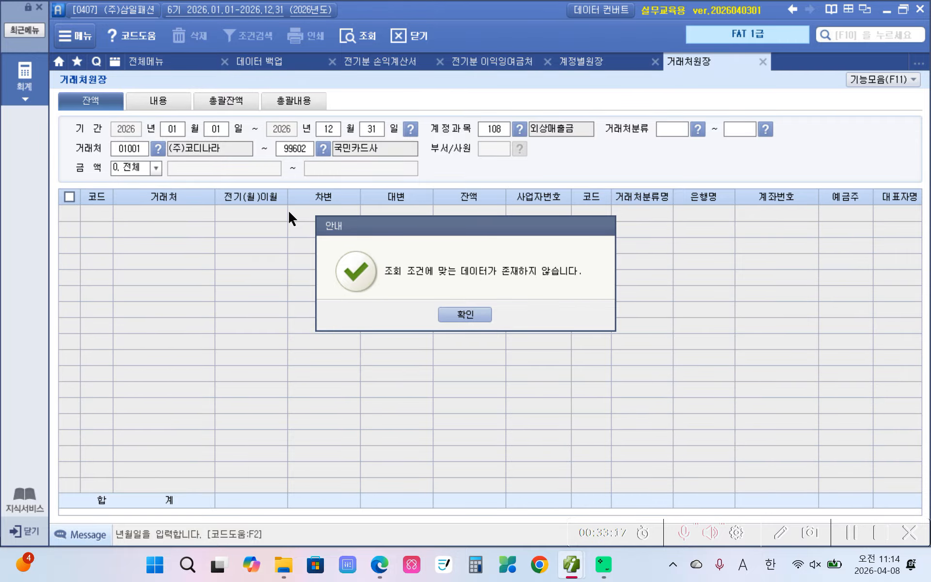
{"action": "left_click", "coordinate": [465, 314]}
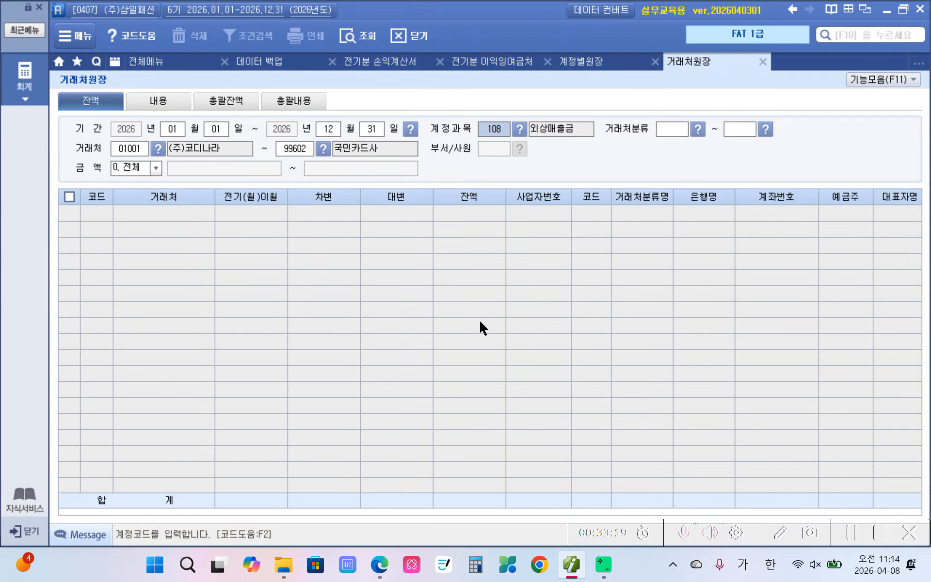
Open 거래처별초기이월 and mark its 코드, 계정과목, 전기분재무상태표 and 차액 columns in blue ink
{"action": "left_click", "coordinate": [17, 78]}
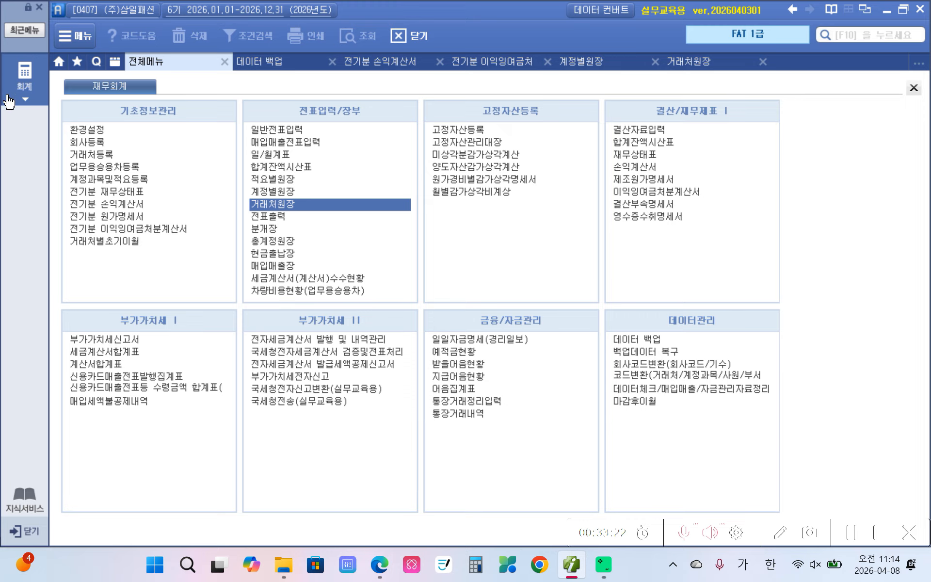
{"action": "left_click", "coordinate": [99, 241]}
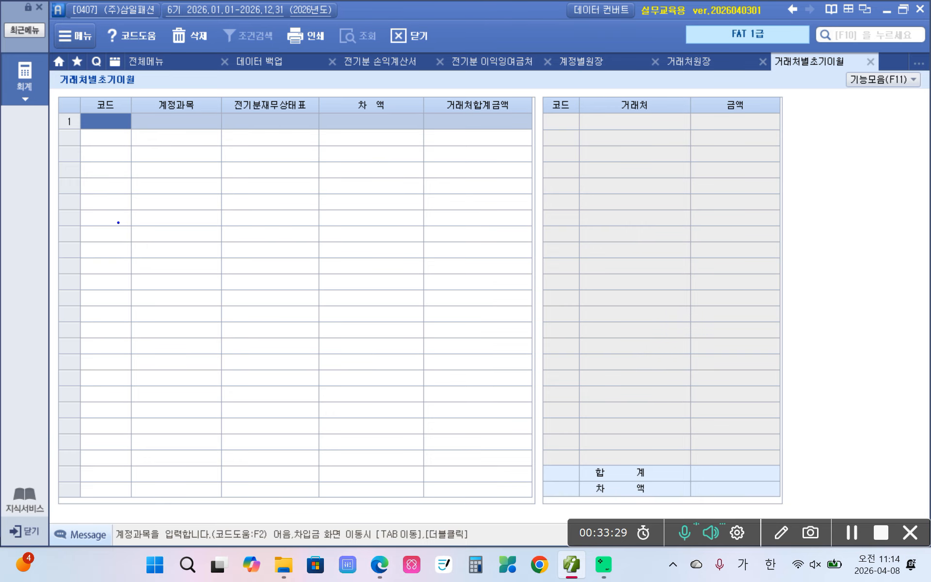
{"action": "left_click_drag", "start_coordinate": [100, 120], "coordinate": [90, 378]}
{"action": "left_click_drag", "start_coordinate": [196, 140], "coordinate": [182, 379]}
{"action": "mouse_move", "coordinate": [294, 126]}
{"action": "left_mouse_down"}
{"action": "mouse_move", "coordinate": [262, 79]}
{"action": "mouse_move", "coordinate": [302, 127]}
{"action": "mouse_move", "coordinate": [263, 338]}
{"action": "mouse_move", "coordinate": [265, 386]}
{"action": "left_mouse_up"}
{"action": "mouse_move", "coordinate": [344, 142]}
{"action": "left_mouse_down"}
{"action": "mouse_move", "coordinate": [355, 381]}
{"action": "mouse_move", "coordinate": [411, 170]}
{"action": "mouse_move", "coordinate": [349, 153]}
{"action": "left_mouse_up"}
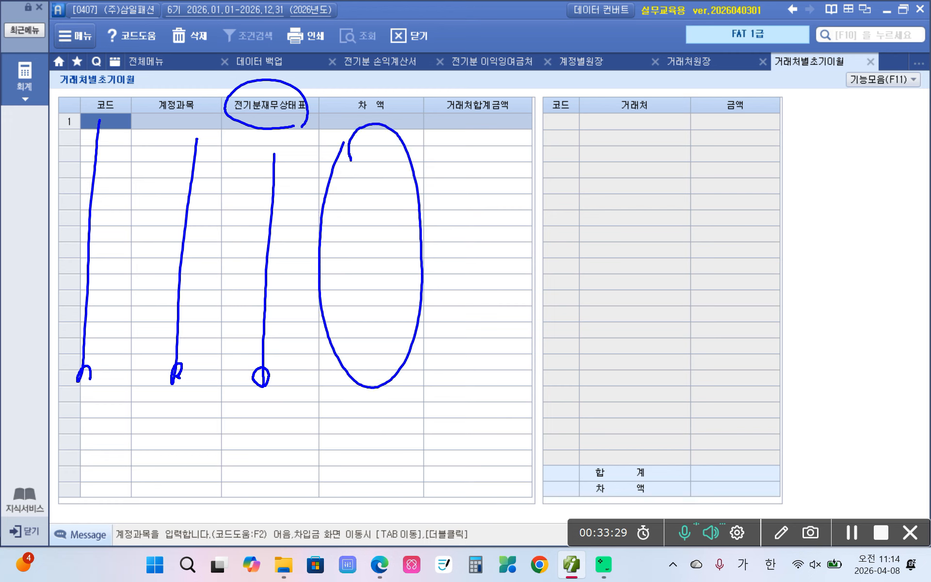
{"action": "left_click_drag", "start_coordinate": [375, 137], "coordinate": [360, 135]}
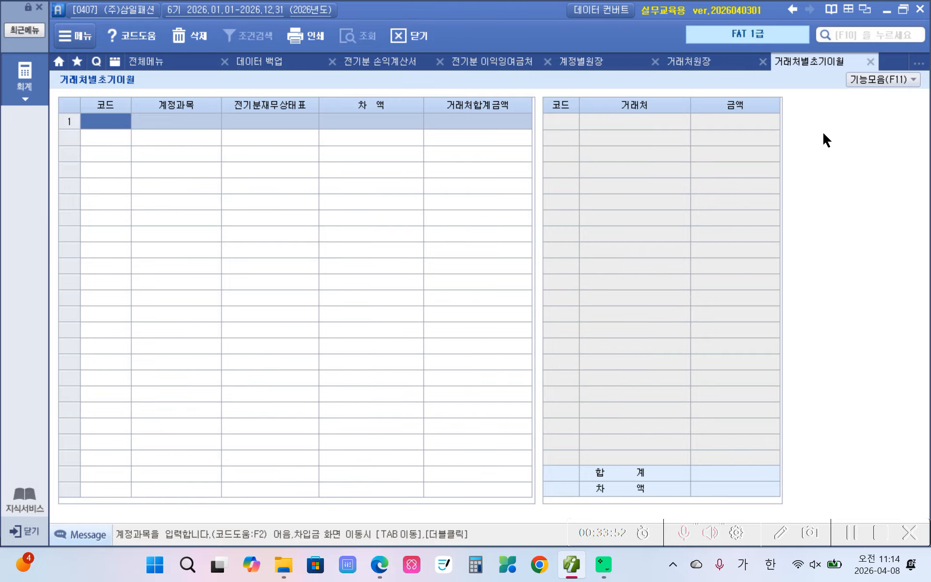
Load the account balances from 전기분 재무상태표 into 거래처별초기이월 with 불러오기
{"action": "left_click", "coordinate": [881, 86]}
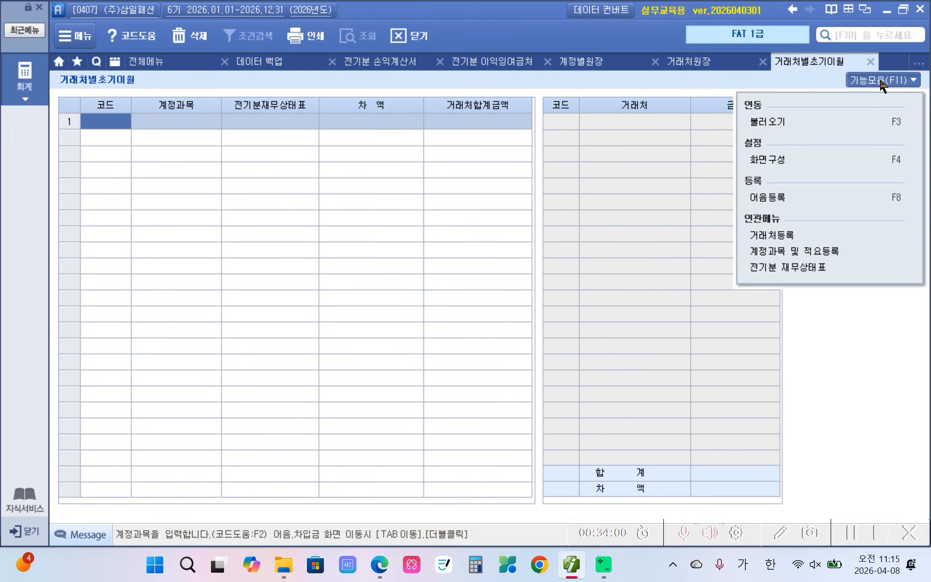
{"action": "left_click", "coordinate": [781, 127]}
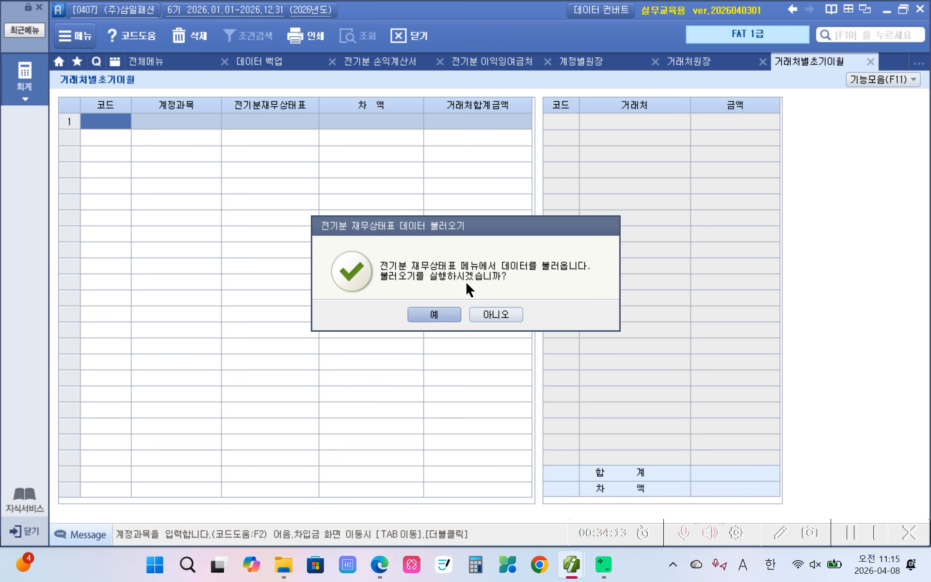
{"action": "left_click", "coordinate": [445, 311]}
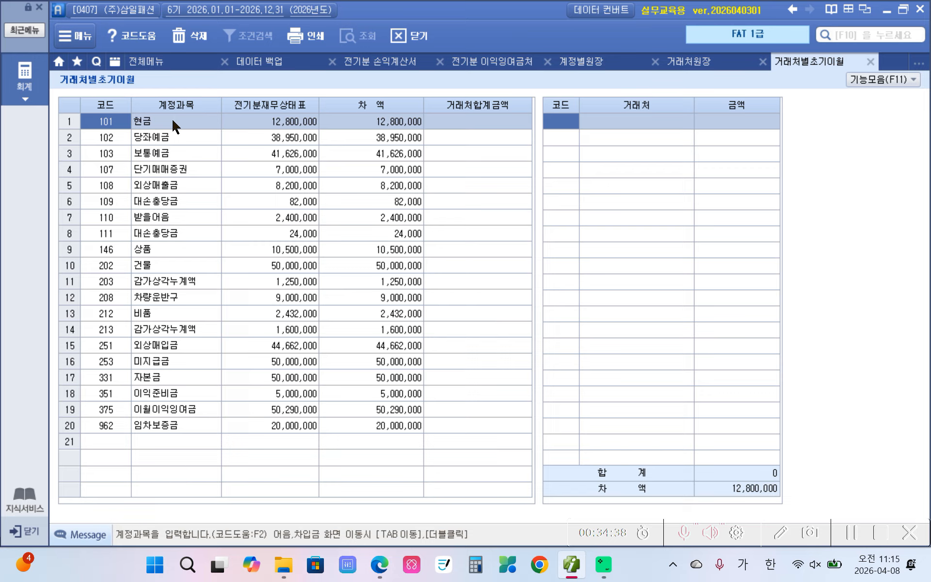
Search the 거래처 list for 국민 and add 98001 국민은행(당좌) under account 102 당좌예금
{"action": "left_click", "coordinate": [140, 140]}
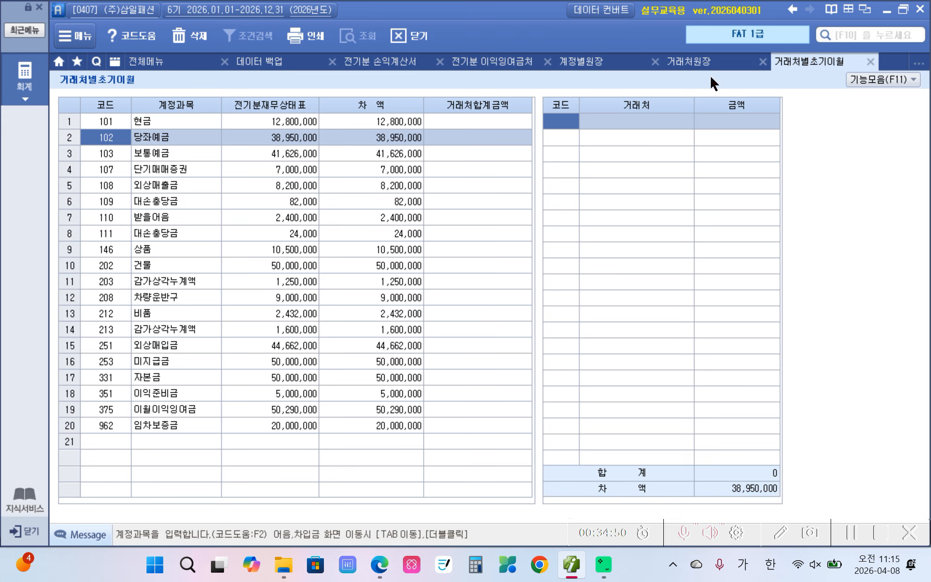
{"action": "left_click", "coordinate": [575, 128]}
{"action": "key", "text": "F2"}
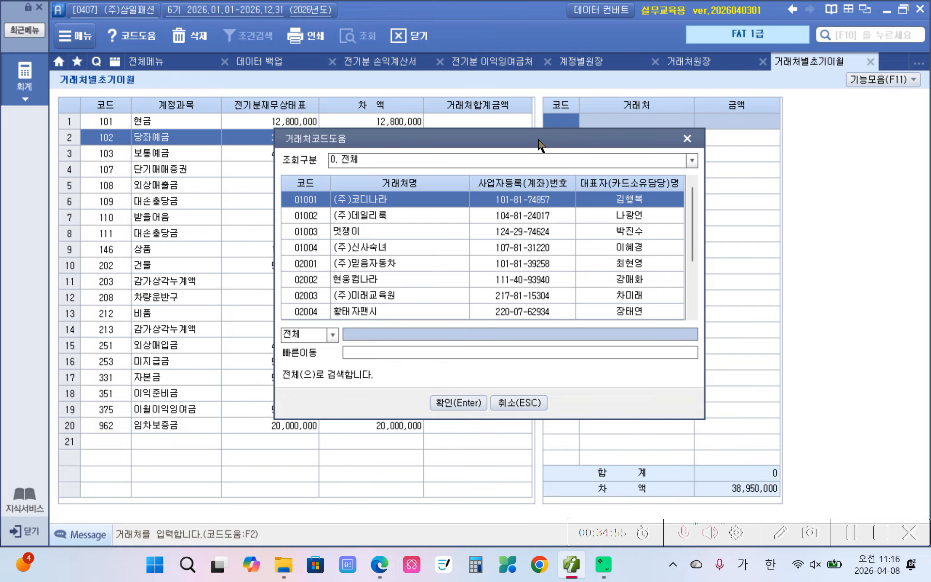
{"action": "left_click_drag", "start_coordinate": [539, 139], "coordinate": [543, 154]}
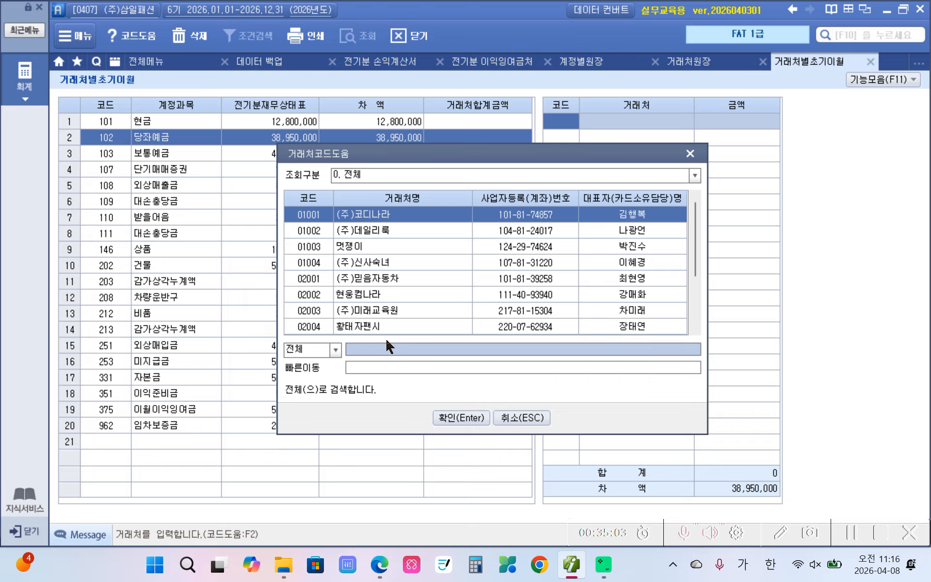
{"action": "type", "text": "국민"}
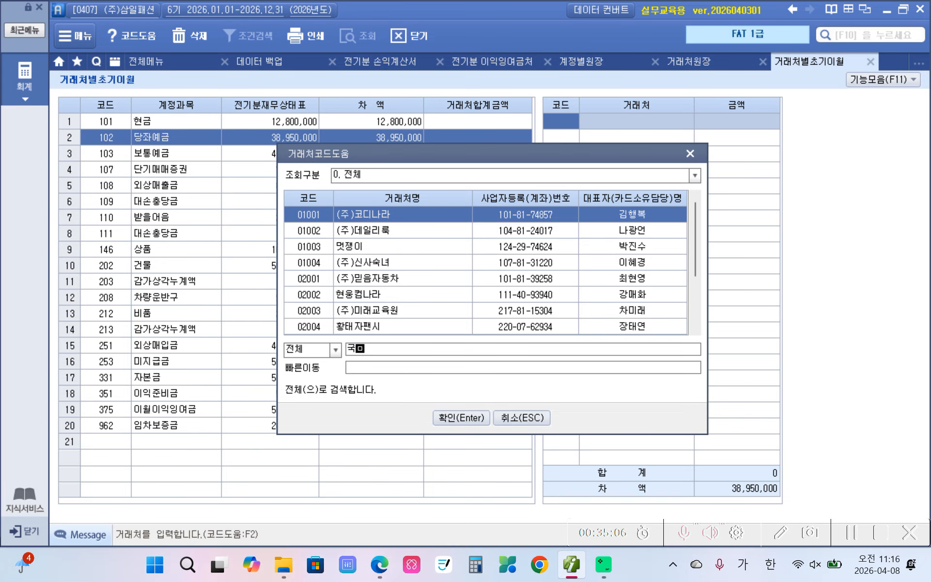
{"action": "key", "text": "Return"}
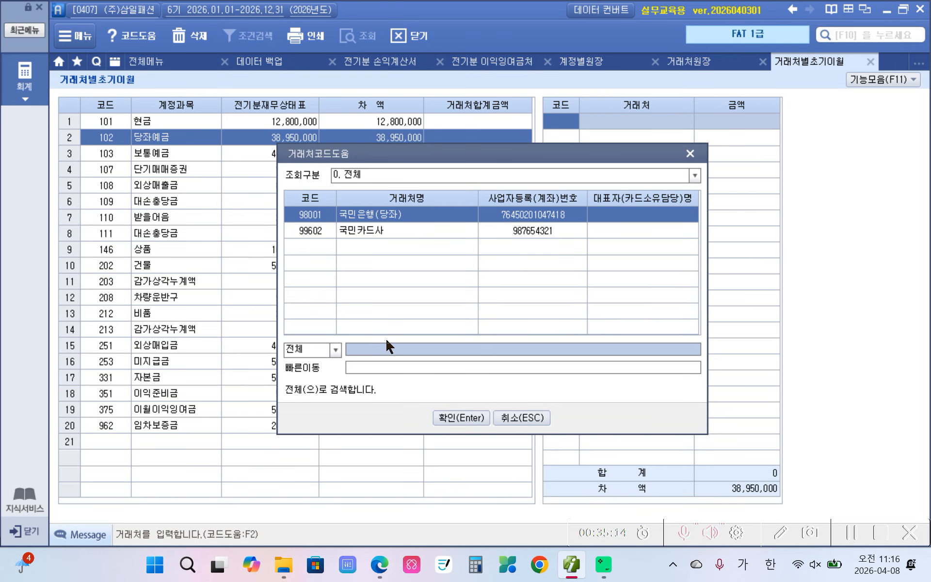
{"action": "left_click", "coordinate": [454, 418]}
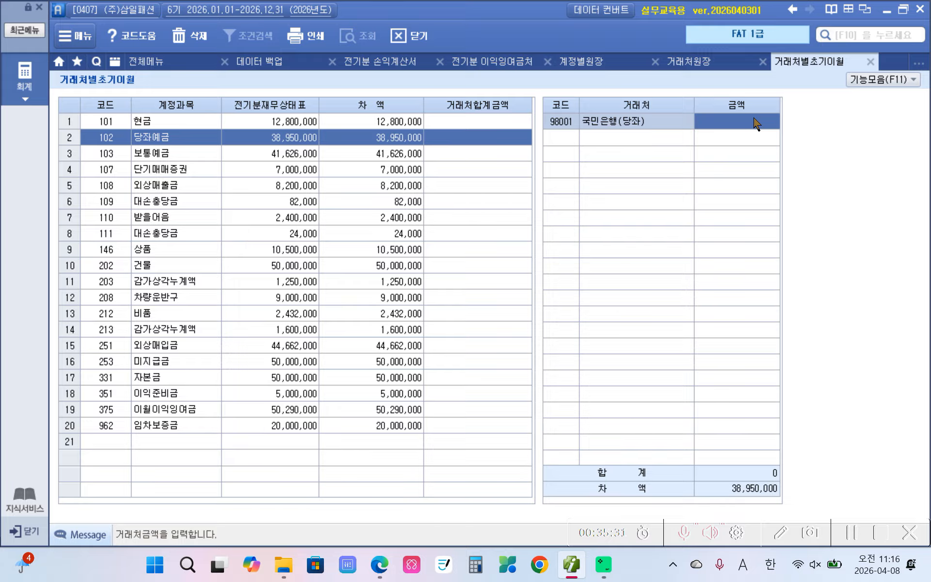
Enter 41,626,000 as the 금액 of 국민은행(당좌) and circle the amount in blue ink
{"action": "type", "text": "41626000"}
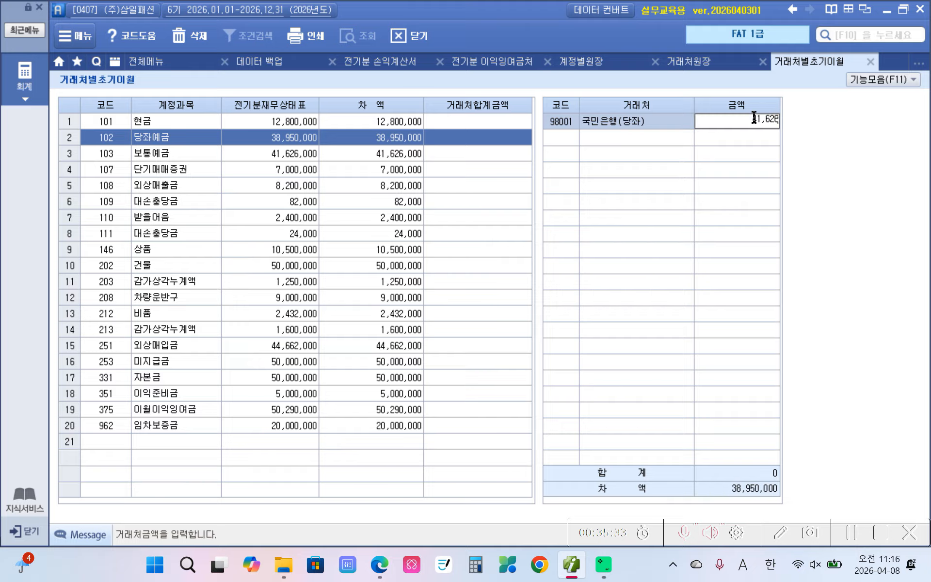
{"action": "key", "text": "Return"}
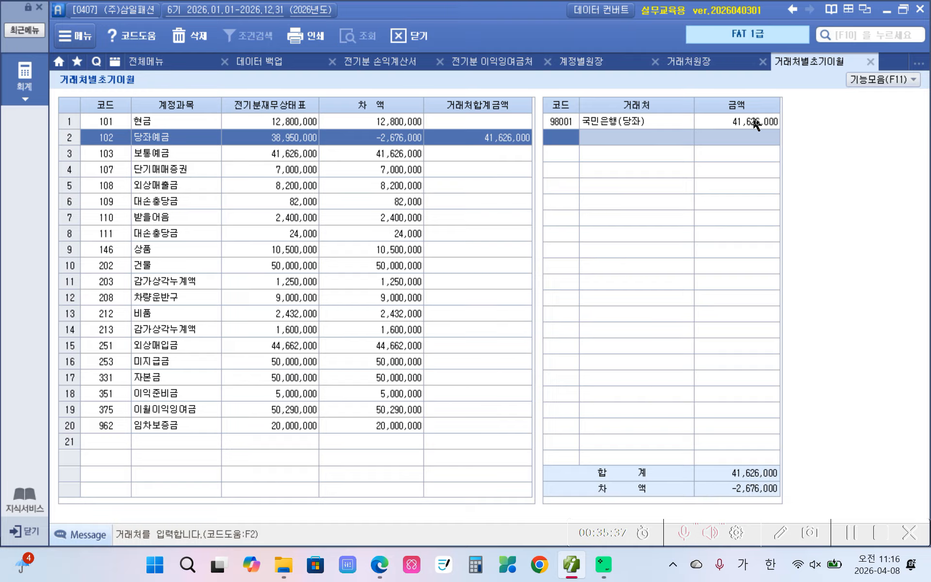
{"action": "mouse_move", "coordinate": [778, 132]}
{"action": "left_mouse_down"}
{"action": "mouse_move", "coordinate": [763, 139]}
{"action": "mouse_move", "coordinate": [778, 128]}
{"action": "left_mouse_up"}
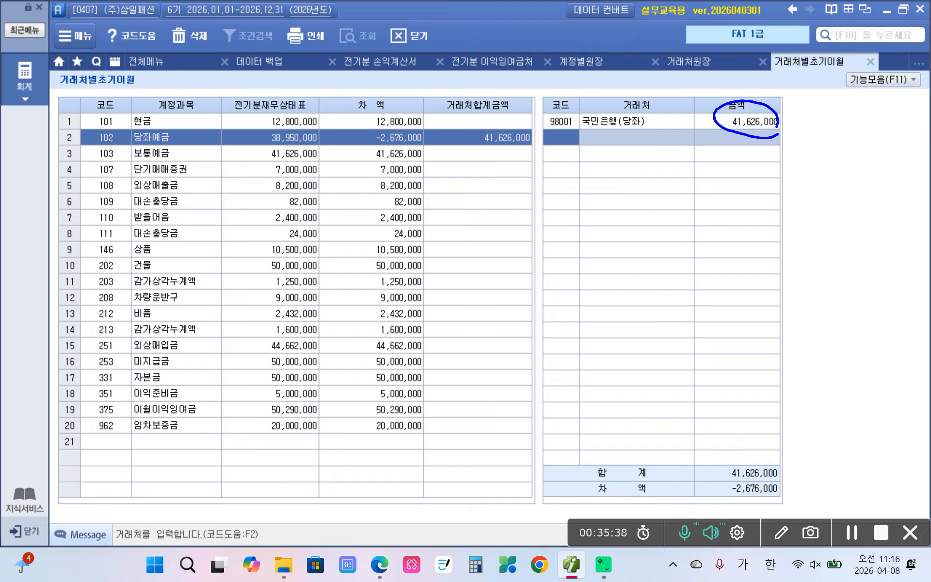
{"action": "key", "text": "Escape"}
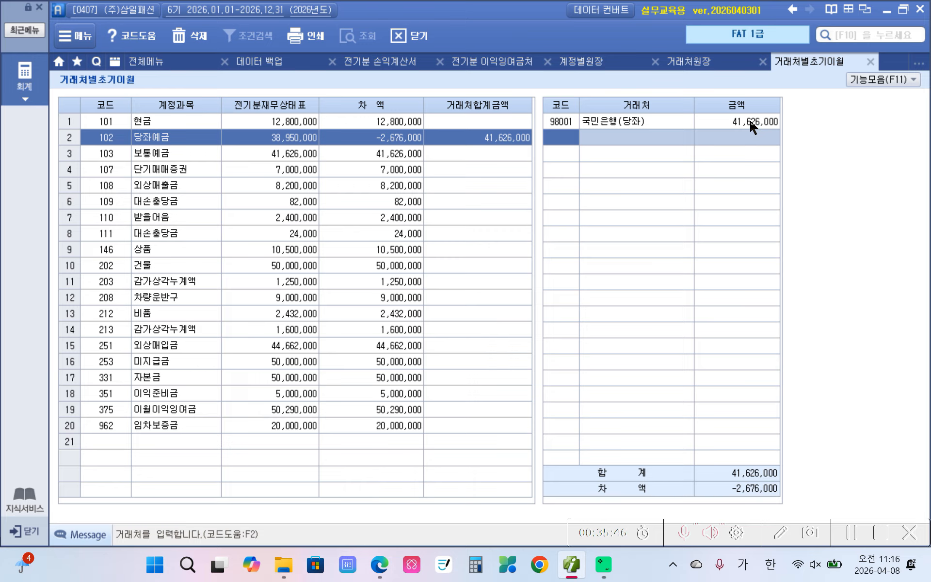
Set the 금액 of 국민은행(당좌) under 당좌예금 to 38,950,000
{"action": "left_click", "coordinate": [750, 123]}
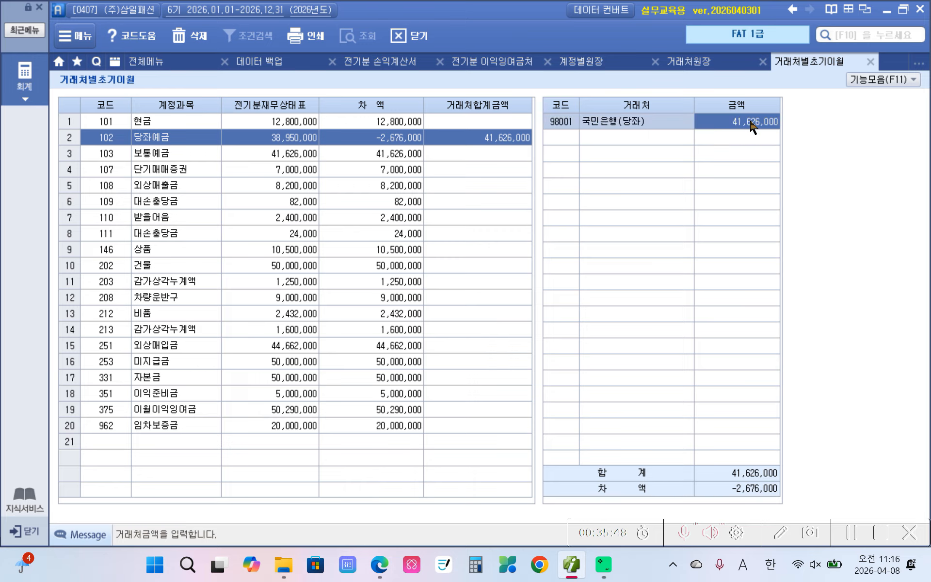
{"action": "type", "text": "38,950,000"}
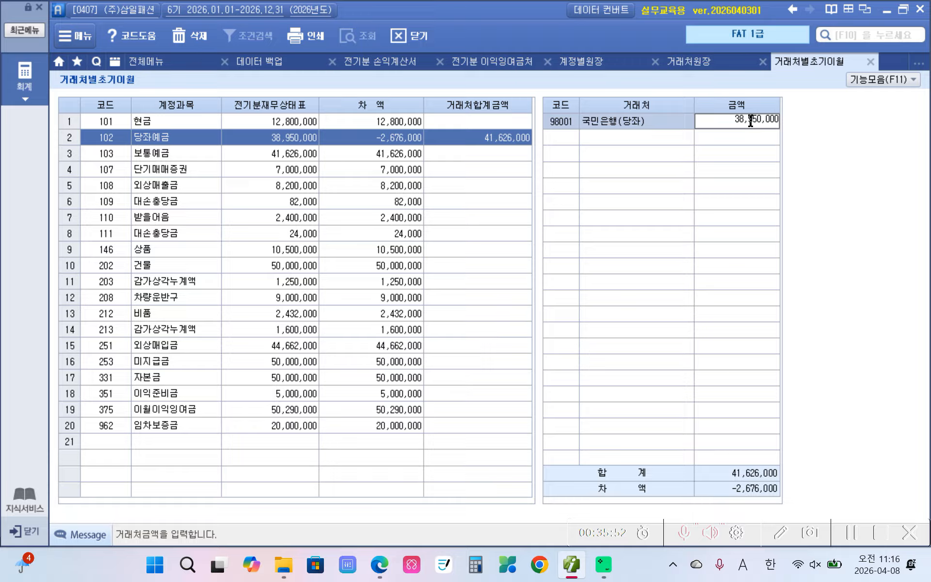
{"action": "key", "text": "Return"}
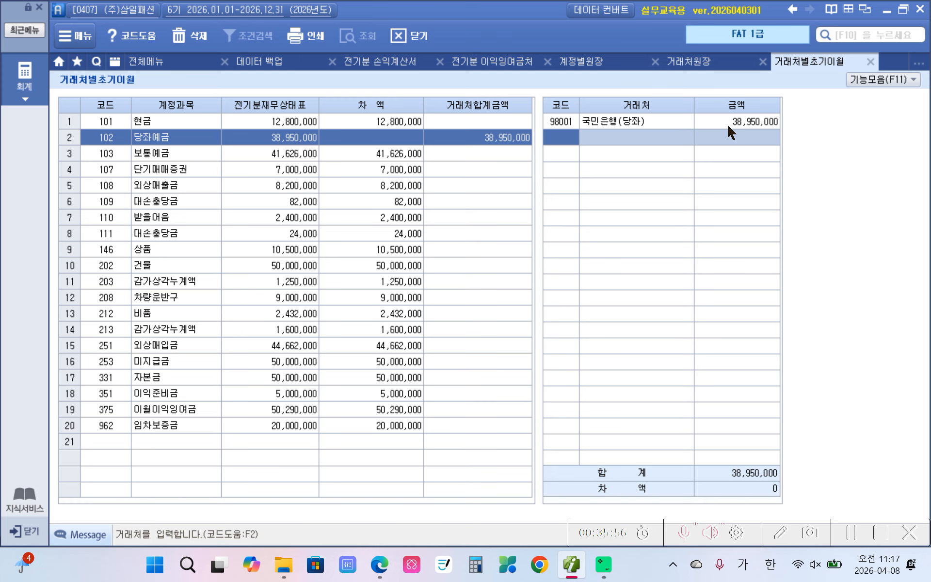
{"action": "left_click", "coordinate": [729, 128]}
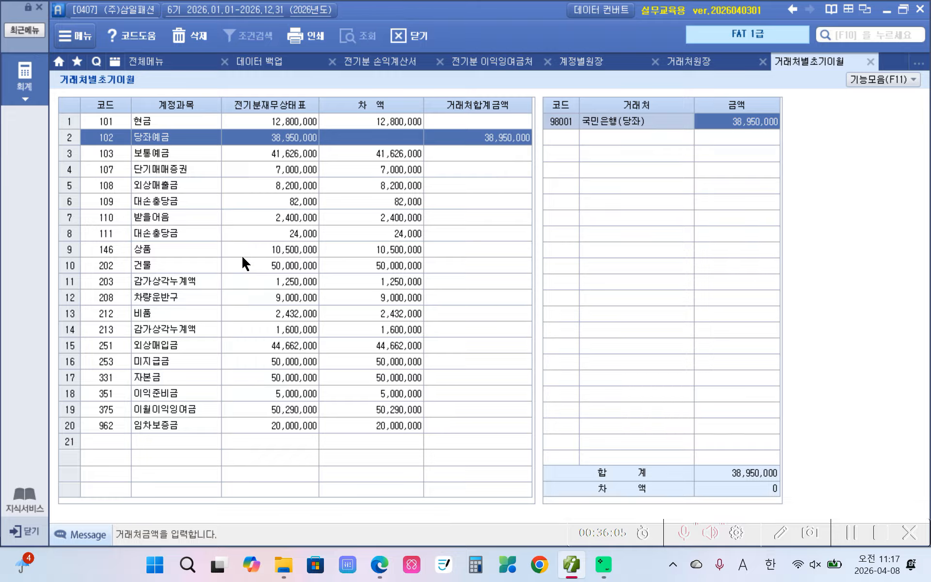
Under account 103 보통예금, add 98002 신한은행(보통), found by searching 신한, with a 금액 of 41,626,000
{"action": "left_click", "coordinate": [177, 158]}
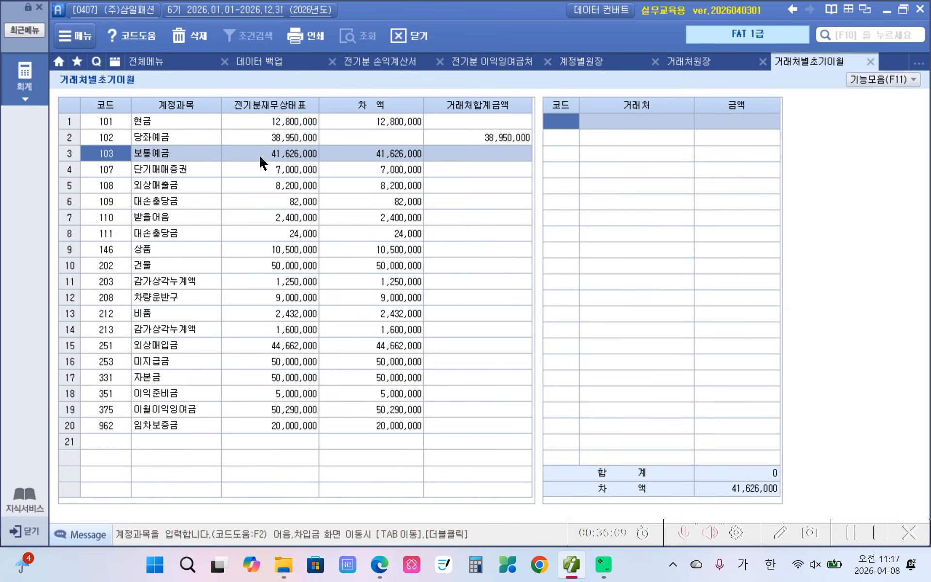
{"action": "double_click", "coordinate": [568, 118]}
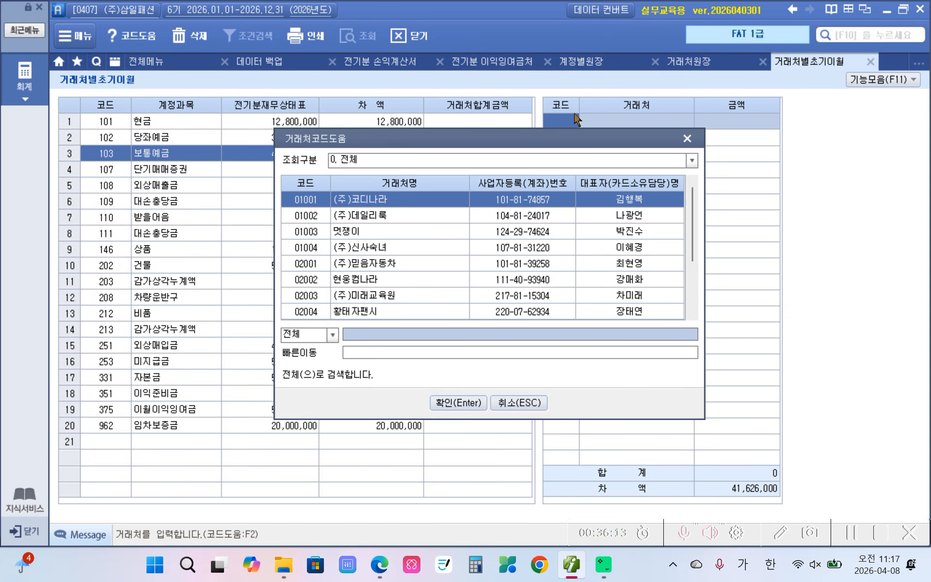
{"action": "type", "text": "신한"}
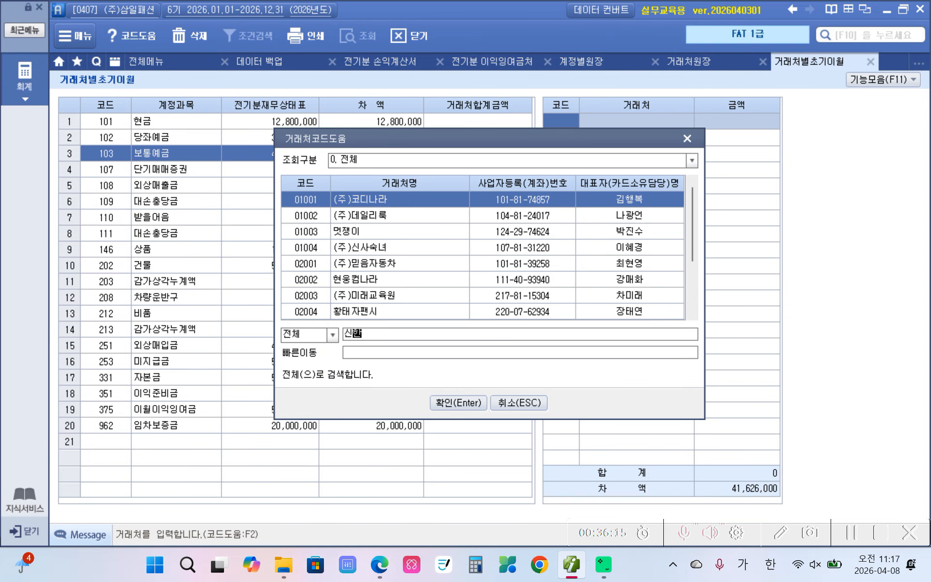
{"action": "key", "text": "Return"}
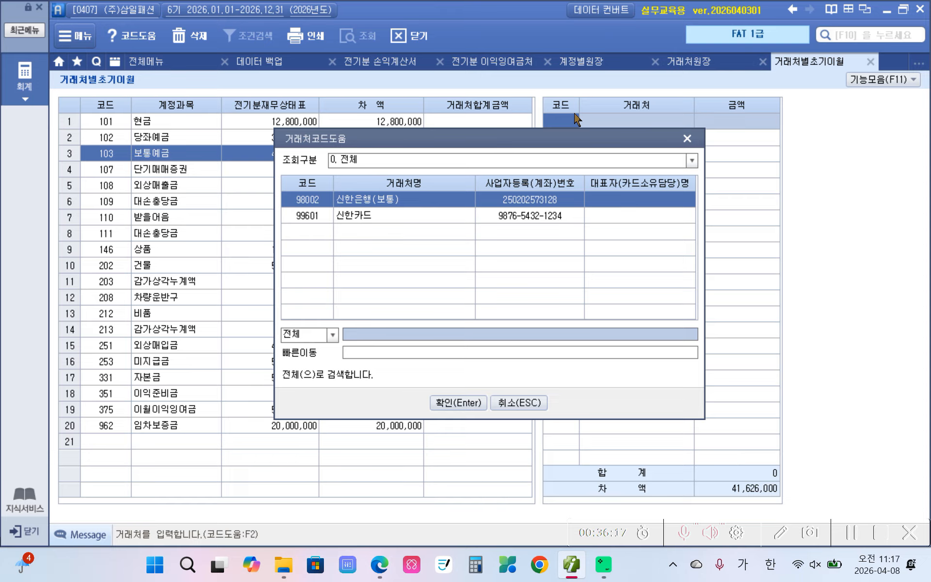
{"action": "key", "text": "Return"}
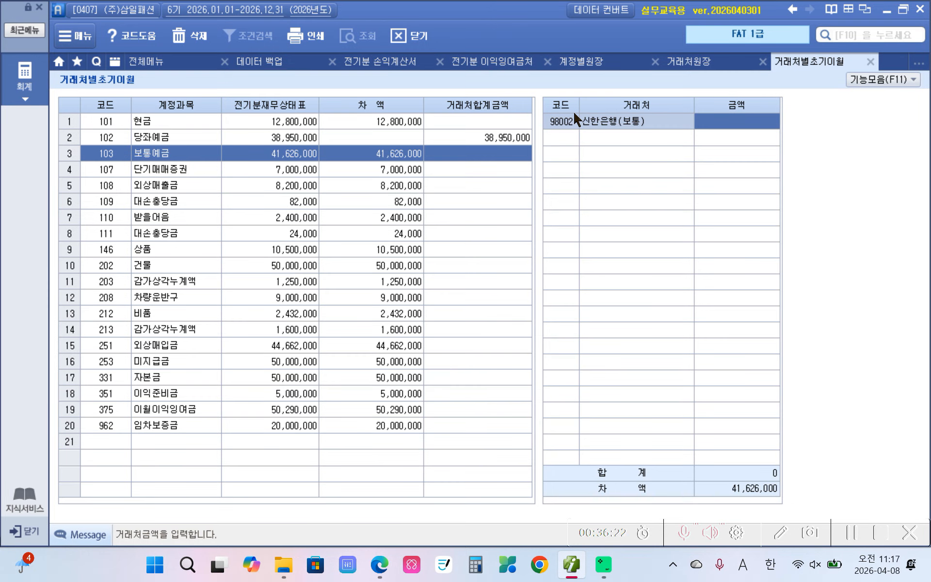
{"action": "type", "text": "41626000"}
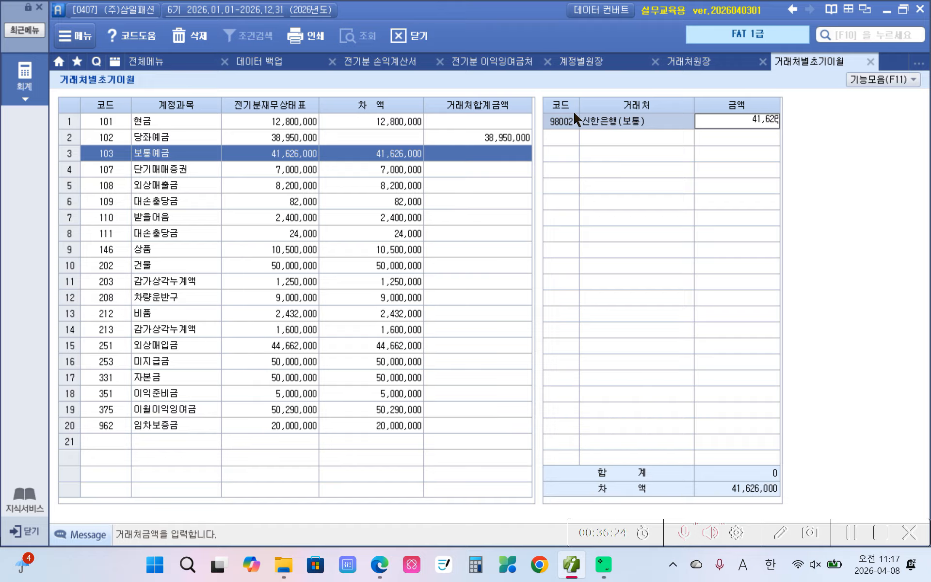
{"action": "key", "text": "Return"}
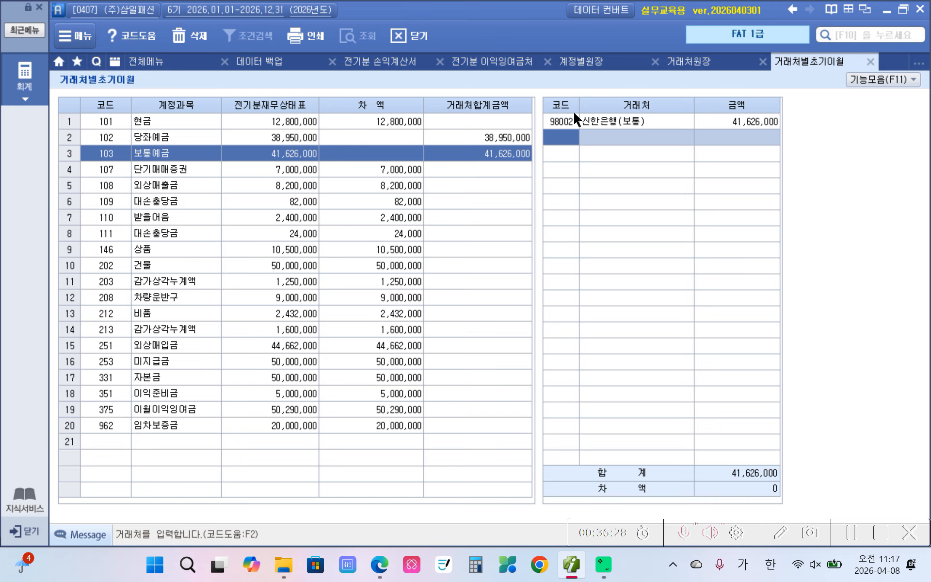
Under account 108 외상매출금, add 01001 (주)코디나라, found by searching 코디, with a 금액 of 4,700,000
{"action": "left_click", "coordinate": [196, 173]}
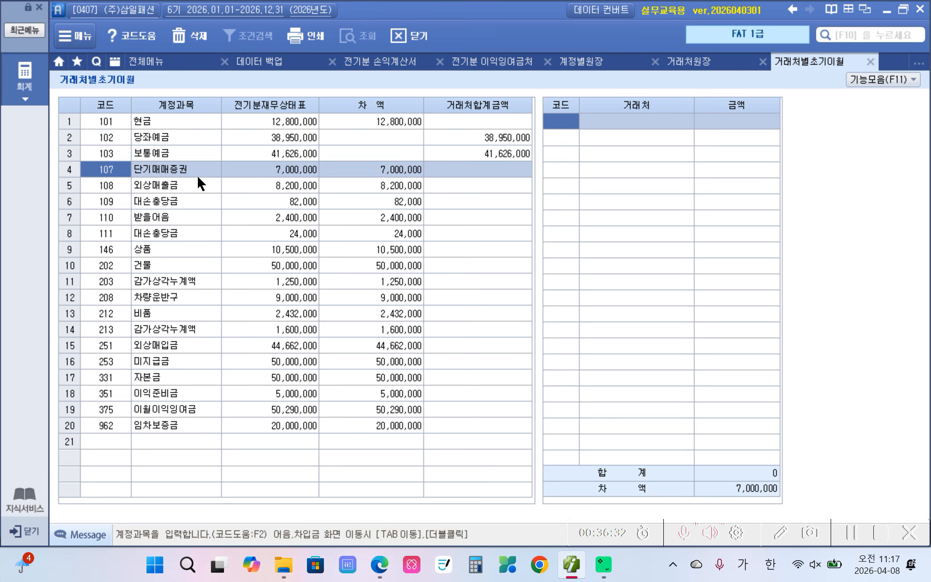
{"action": "left_click", "coordinate": [194, 182]}
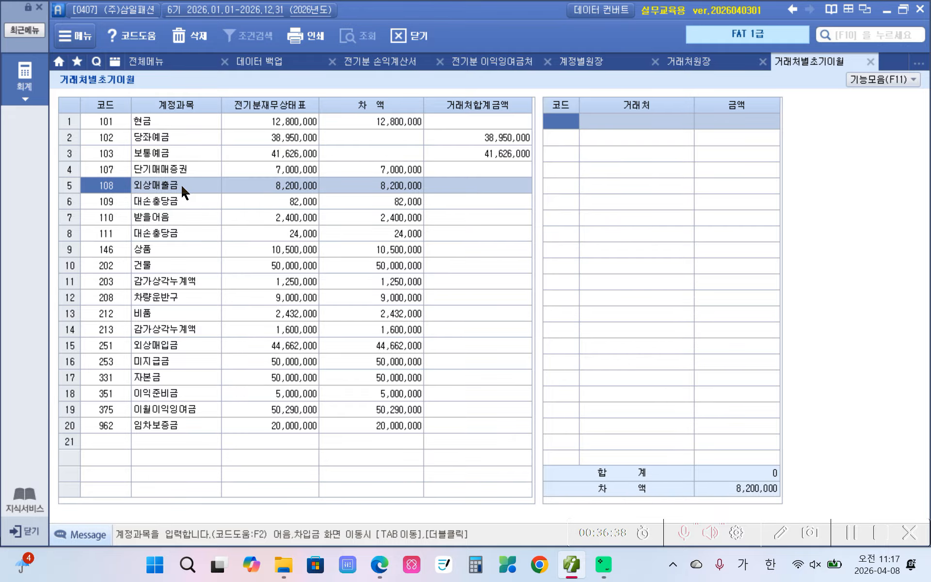
{"action": "double_click", "coordinate": [566, 122]}
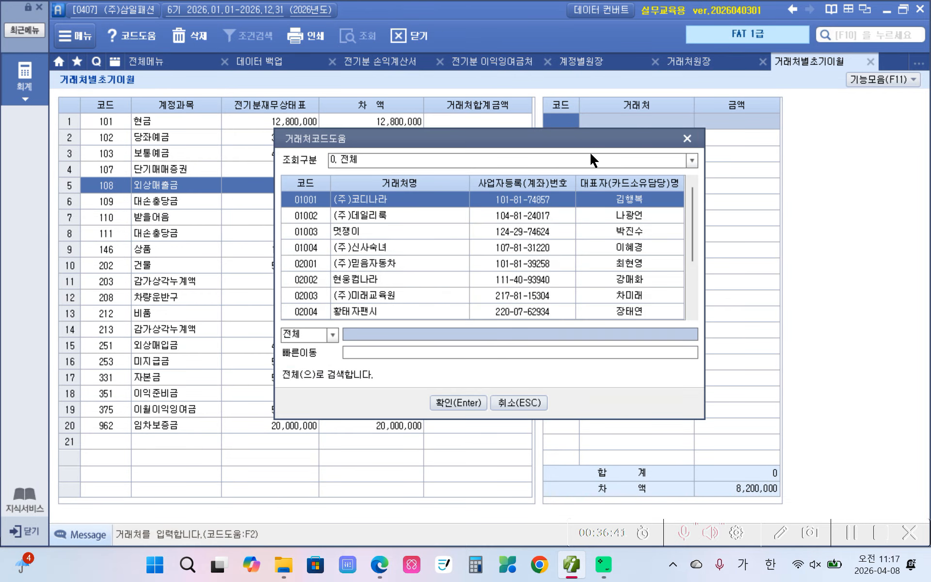
{"action": "type", "text": "코디"}
{"action": "key", "text": "Return"}
{"action": "key", "text": "Return"}
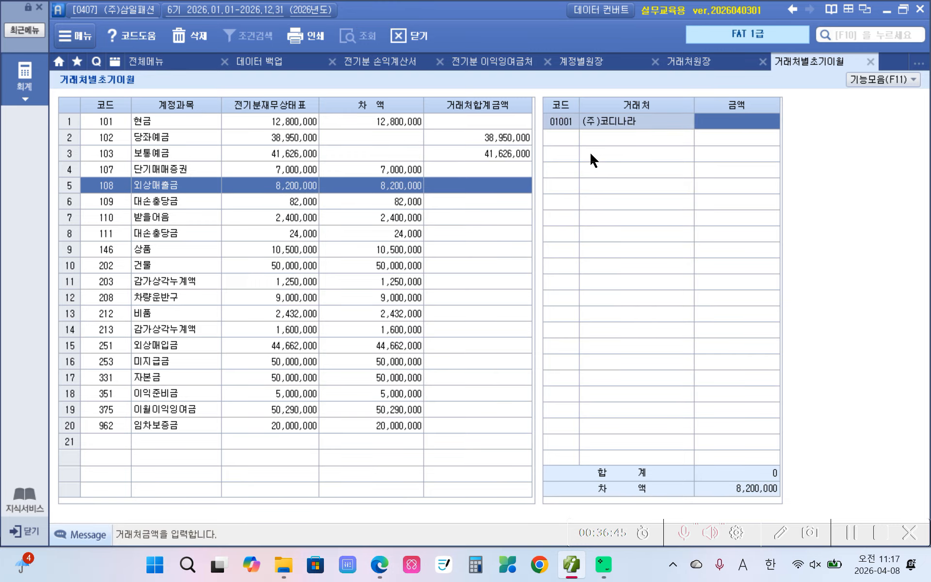
{"action": "type", "text": "4700000"}
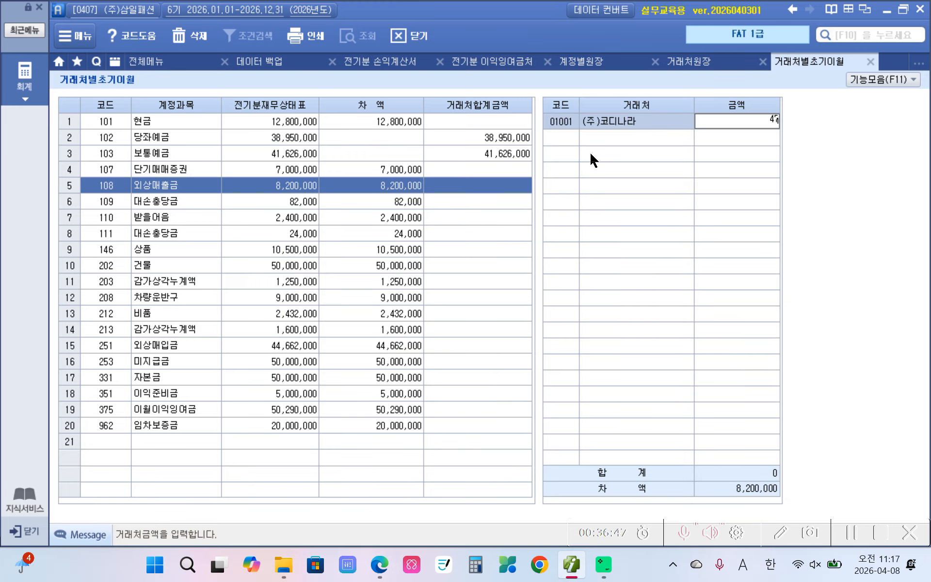
{"action": "key", "text": "Return"}
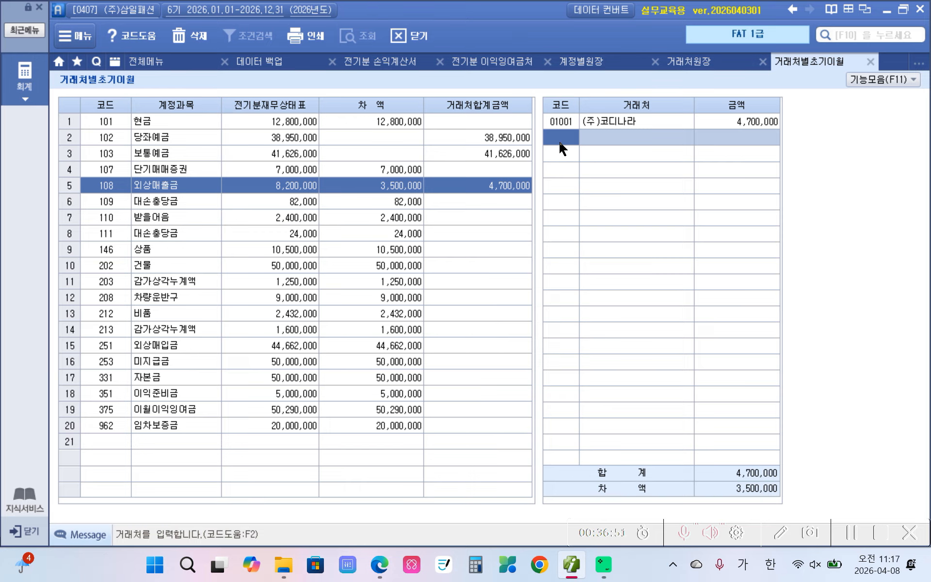
Add 01002 (주)데일리룩 as a second 거래처 under 외상매출금 with a 금액 of 3,500,000
{"action": "key", "text": "F2"}
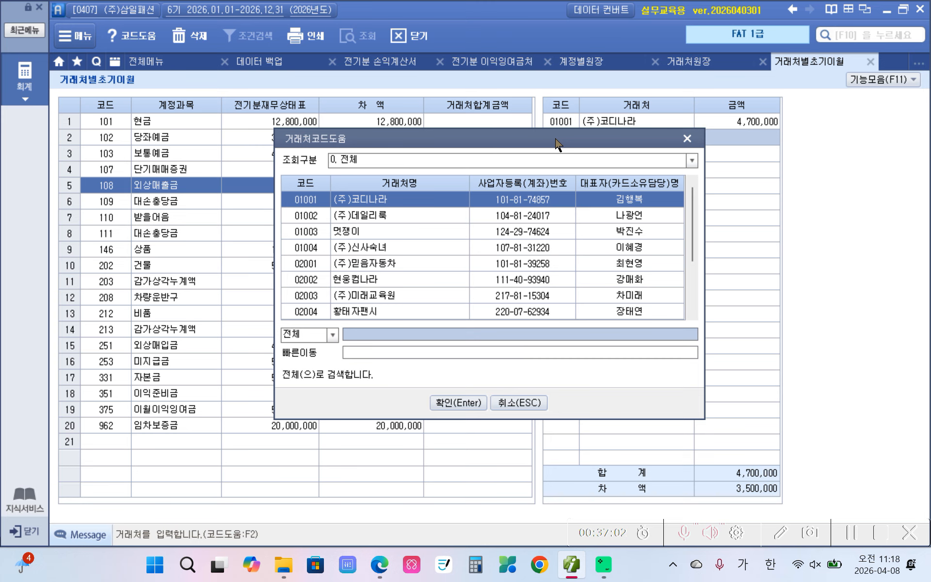
{"action": "left_click", "coordinate": [531, 222]}
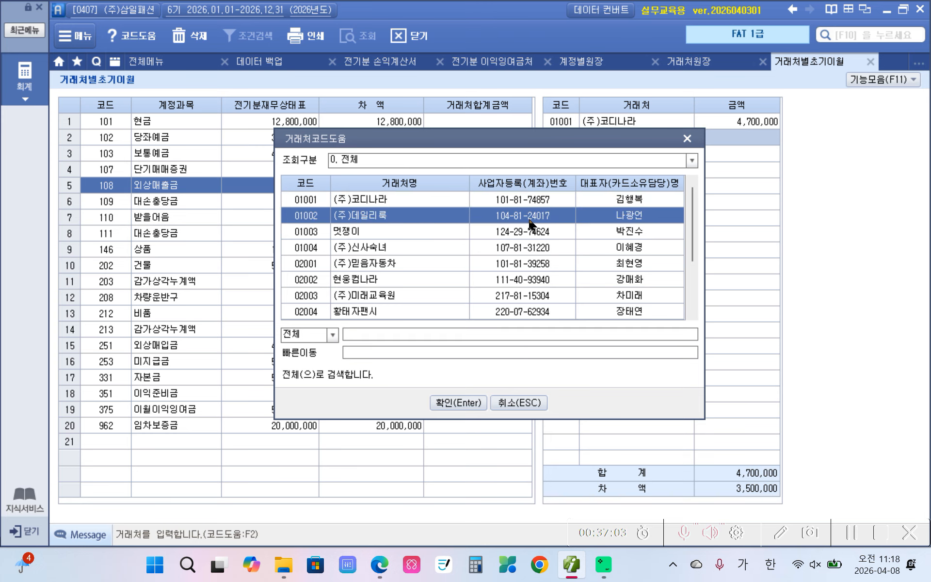
{"action": "left_click", "coordinate": [470, 407]}
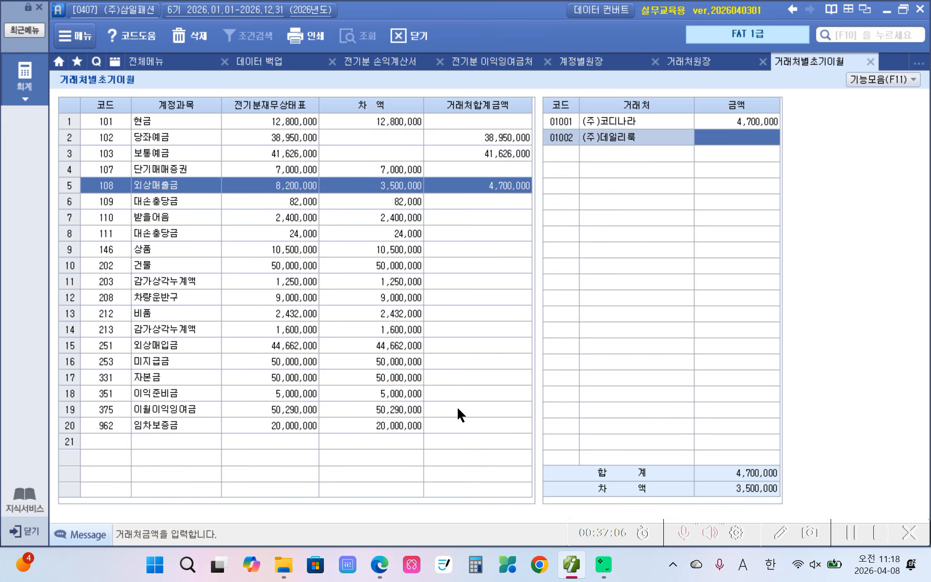
{"action": "type", "text": "3500000"}
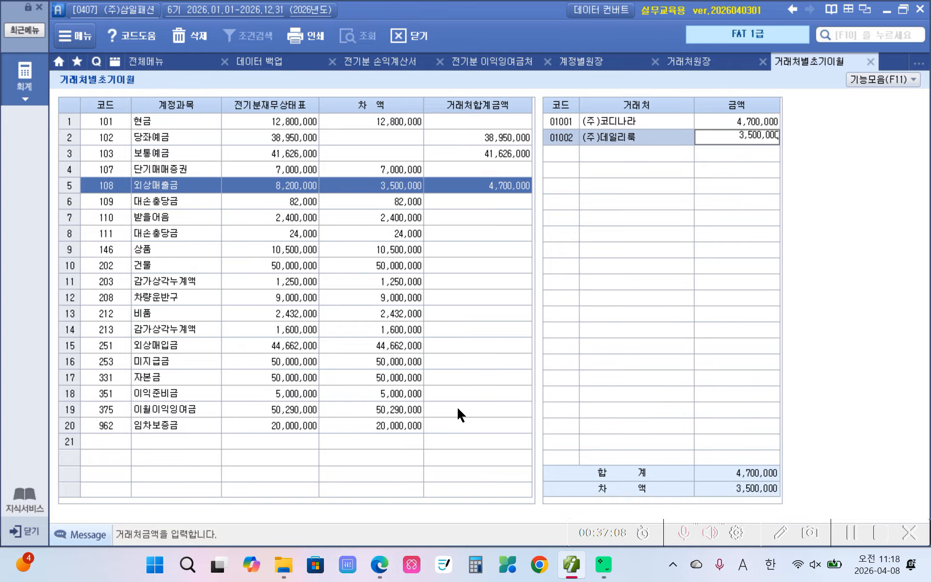
{"action": "key", "text": "Return"}
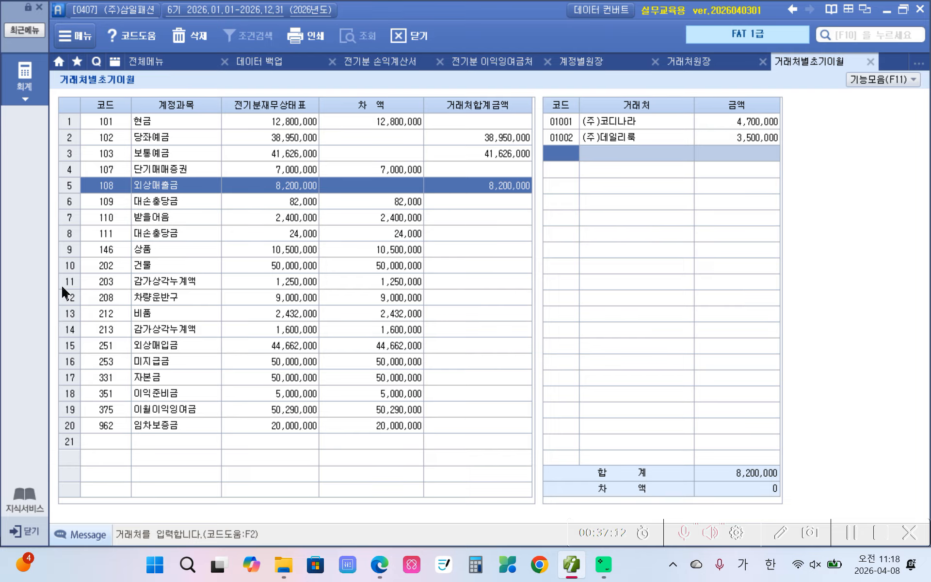
Open the note detail screen of account 110 받을어음 and add 01003 멋쟁이 as the 거래처
{"action": "left_click", "coordinate": [183, 217]}
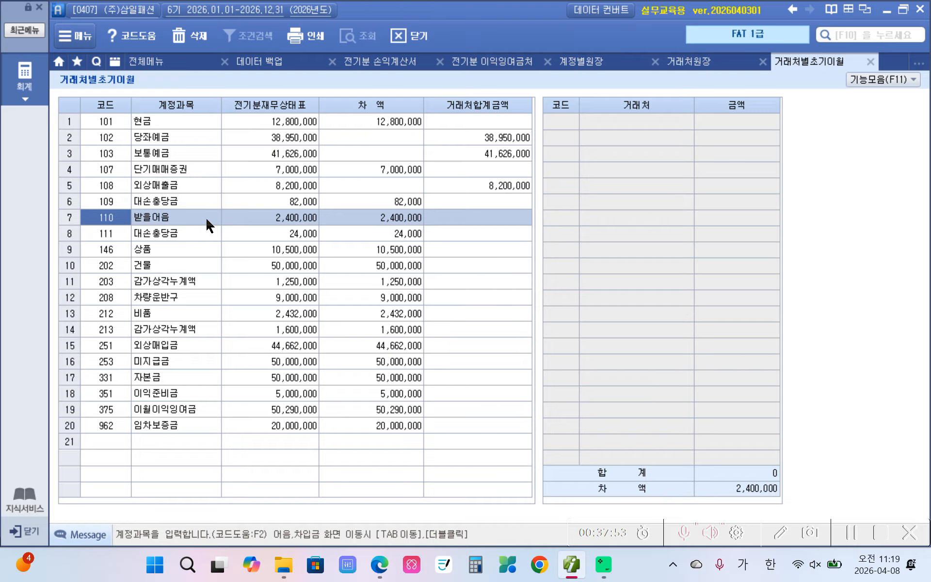
{"action": "double_click", "coordinate": [143, 219]}
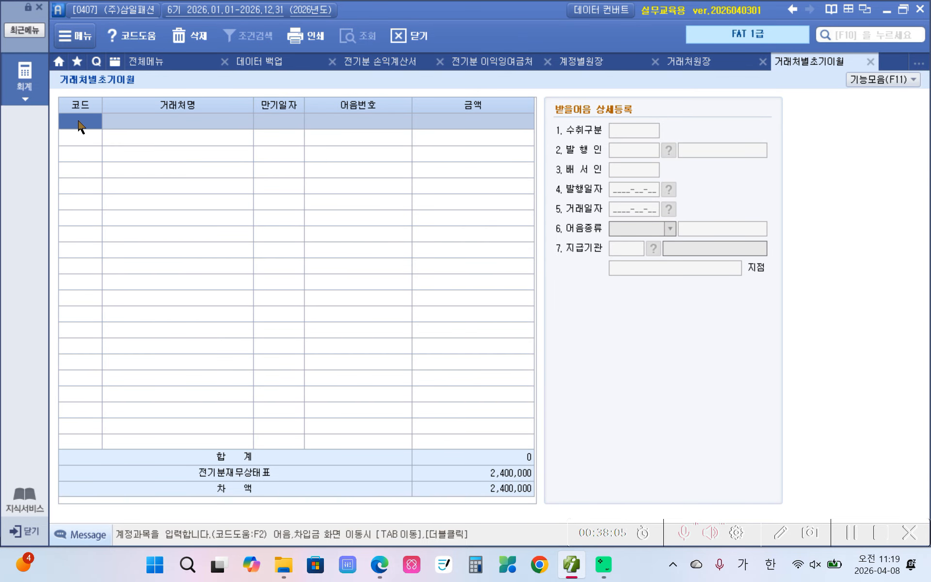
{"action": "key", "text": "F2"}
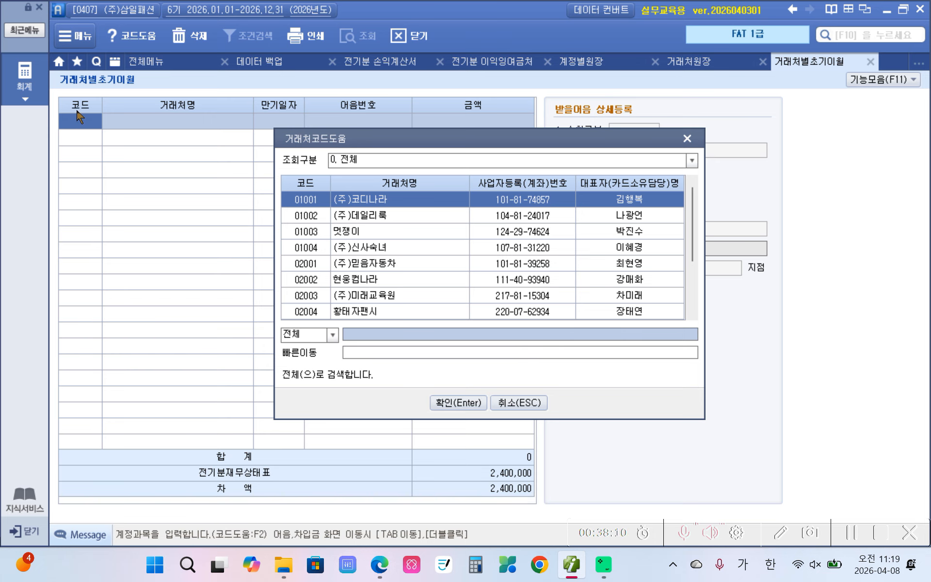
{"action": "left_click", "coordinate": [319, 231]}
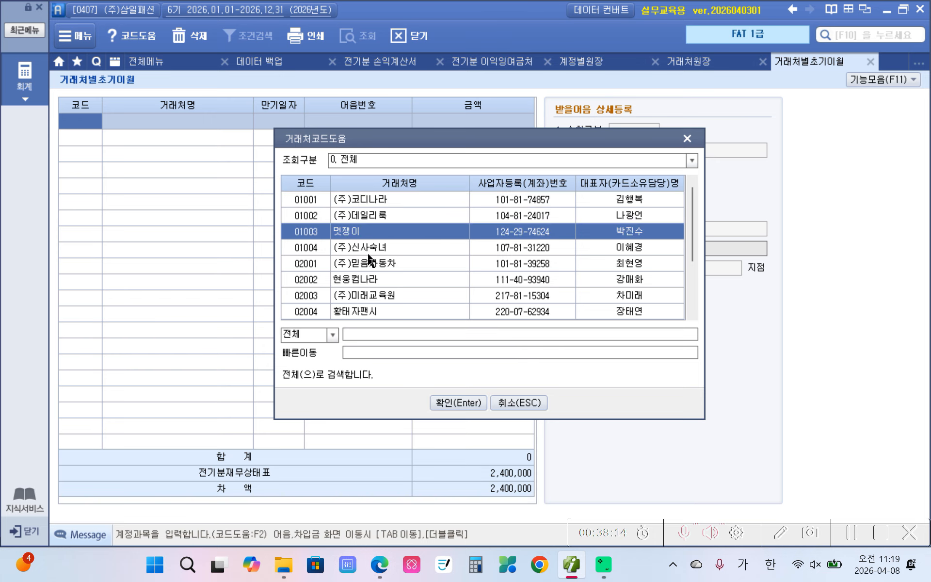
{"action": "left_click", "coordinate": [458, 403]}
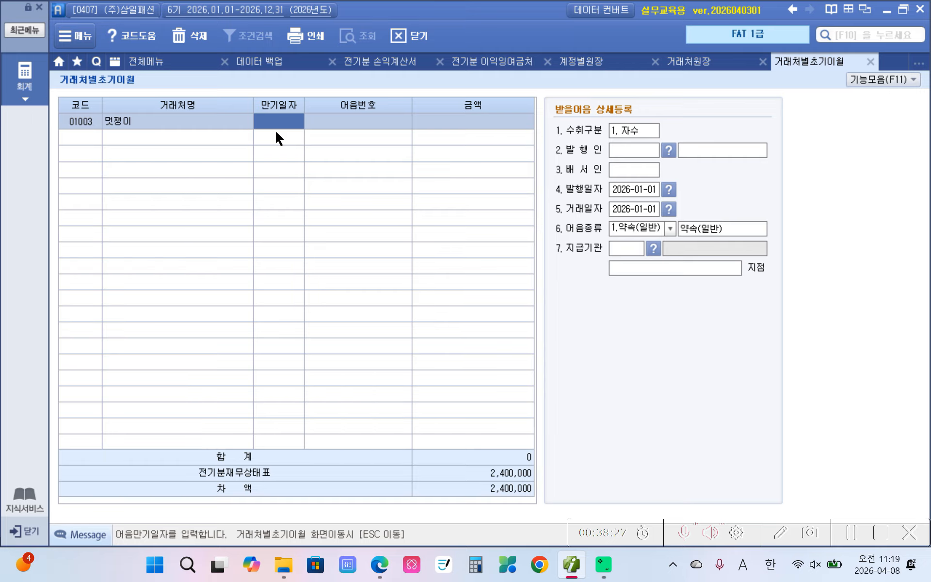
{"action": "type", "text": "2026-06-20"}
{"action": "left_click", "coordinate": [354, 125]}
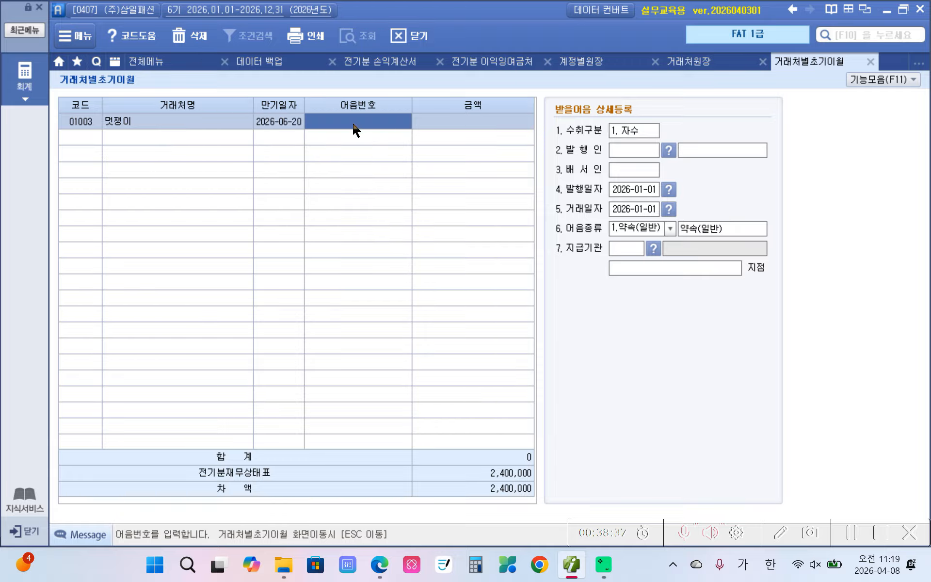
{"action": "type", "text": "004"}
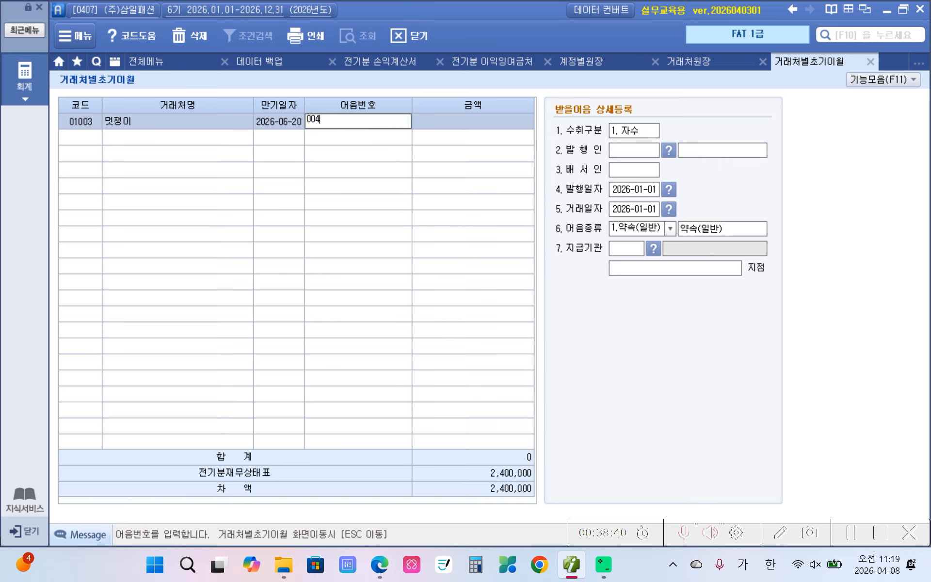
{"action": "type", "text": "20251220"}
{"action": "type", "text": "123456789"}
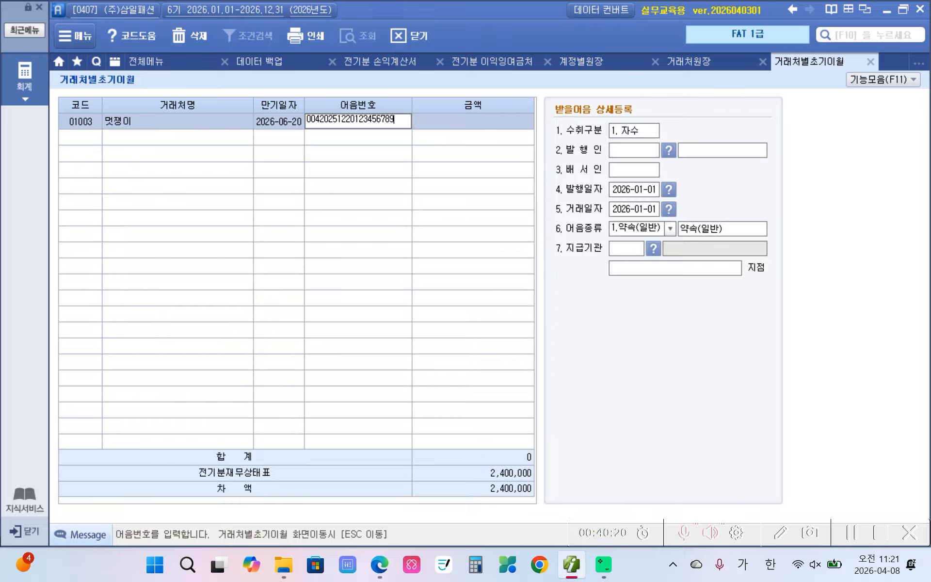
{"action": "key", "text": "Return"}
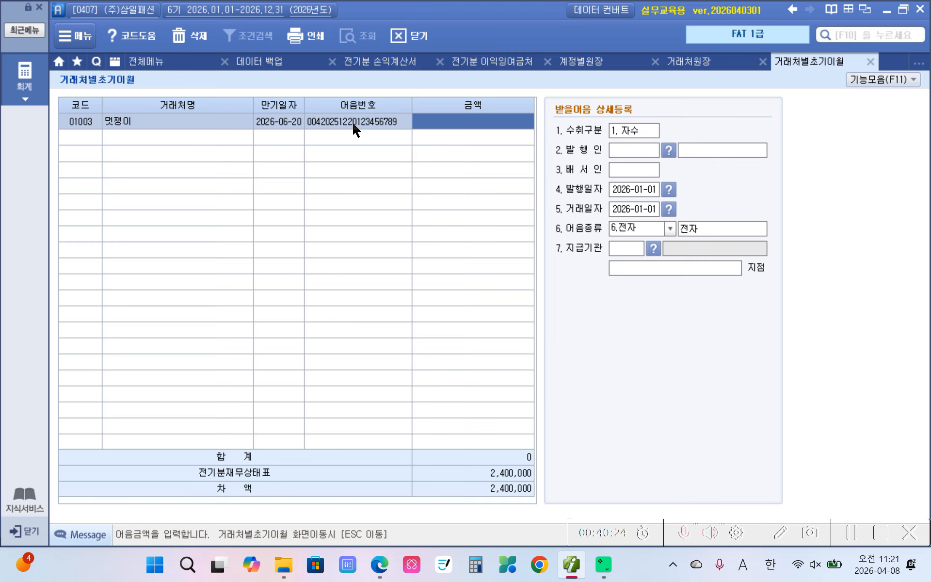
Enter 2,400,000 as the 금액 of the 멋쟁이 note
{"action": "type", "text": "2,400,"}
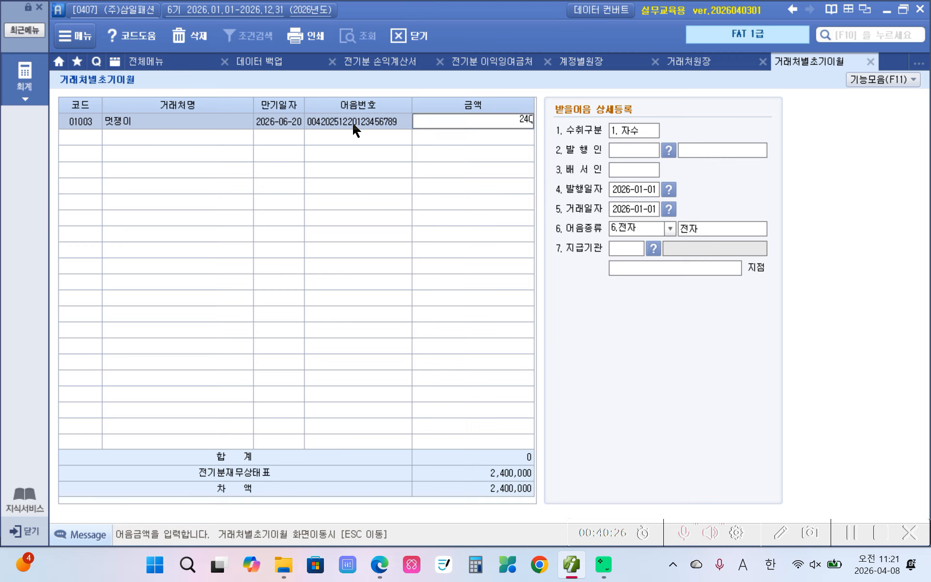
{"action": "type", "text": "000"}
{"action": "key", "text": "Return"}
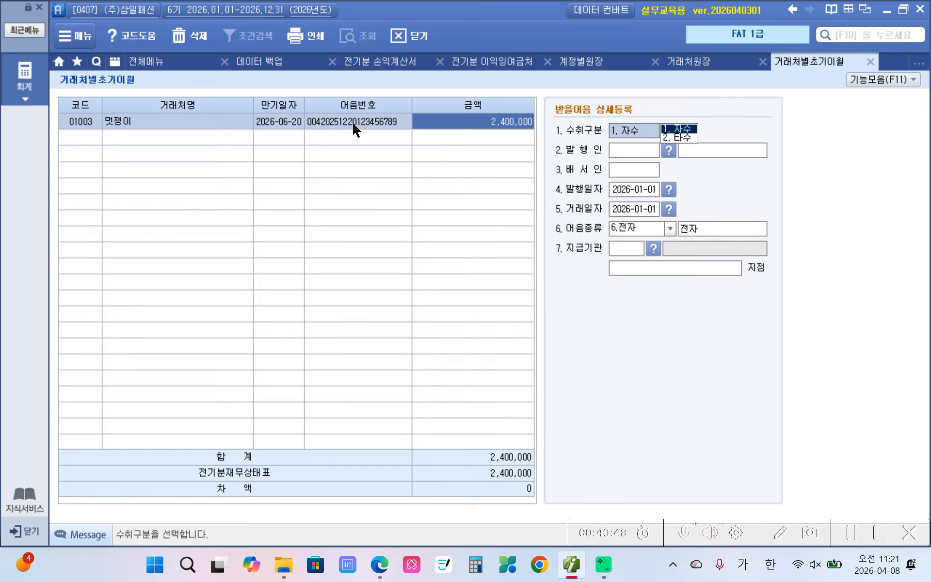
In 받을어음 상세등록, set 수취구분 to 1. 자수 and 발행인 to 01003 멋쟁이
{"action": "mouse_move", "coordinate": [143, 136]}
{"action": "left_mouse_down"}
{"action": "mouse_move", "coordinate": [150, 118]}
{"action": "mouse_move", "coordinate": [144, 138]}
{"action": "left_mouse_up"}
{"action": "left_click", "coordinate": [688, 128]}
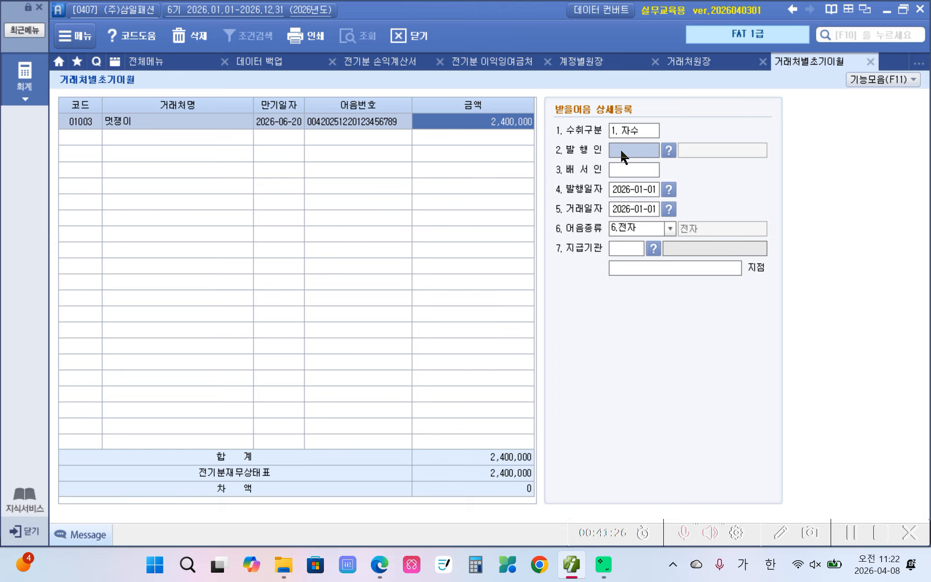
{"action": "key", "text": "F2"}
{"action": "left_click", "coordinate": [421, 238]}
{"action": "left_click", "coordinate": [440, 404]}
Set both the 발행일자 and the 거래일자 of the note to 2025-12-20
{"action": "left_click", "coordinate": [630, 194]}
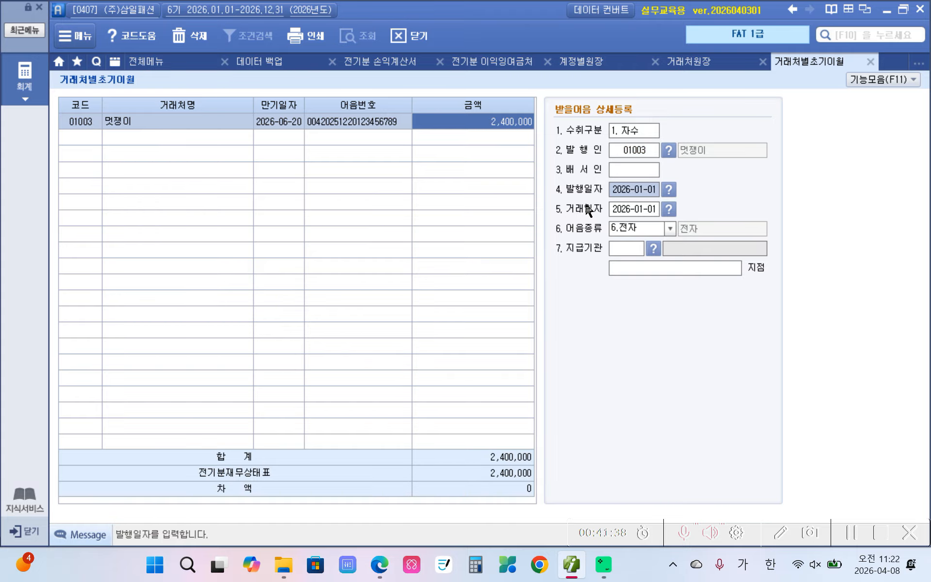
{"action": "left_click", "coordinate": [624, 214]}
{"action": "left_click", "coordinate": [626, 195]}
{"action": "type", "text": "20251220"}
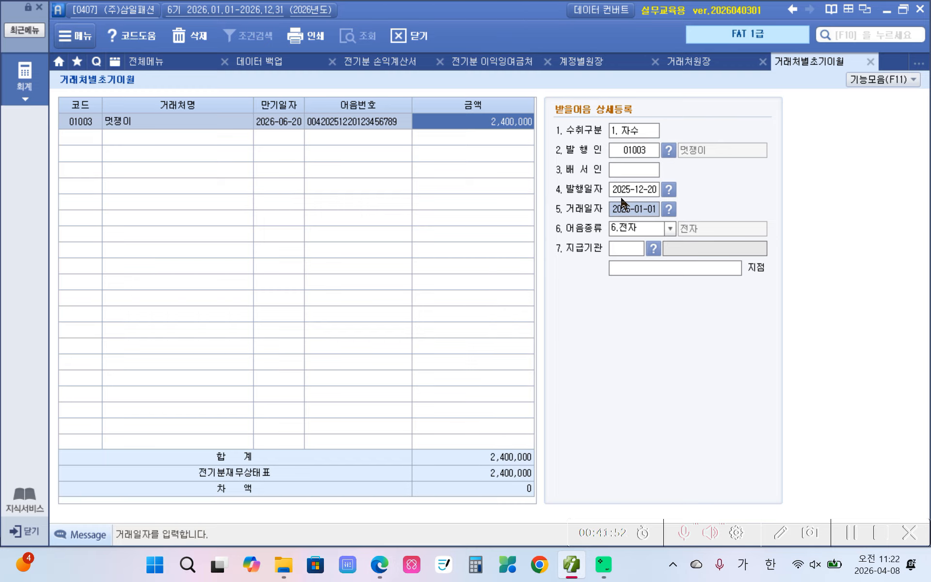
{"action": "type", "text": "20251220"}
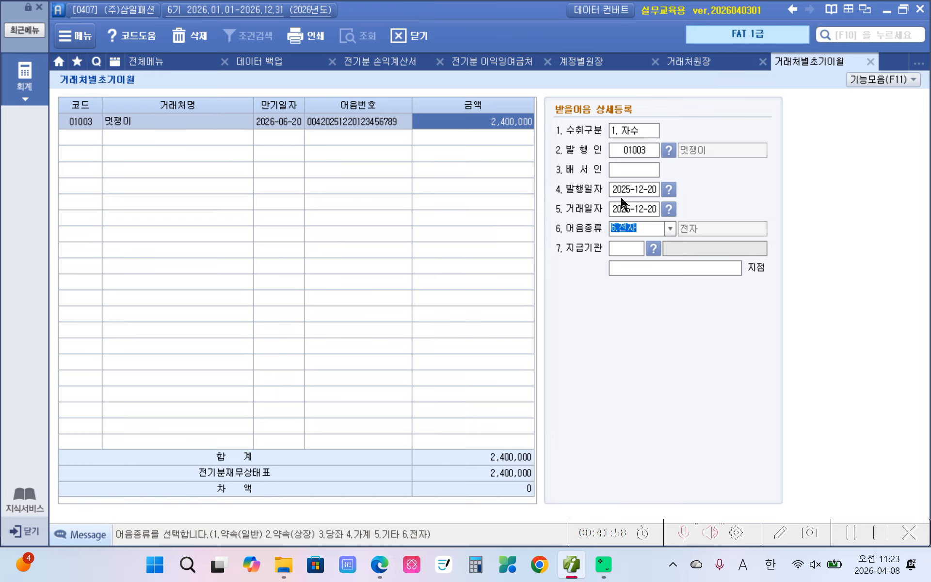
Choose 6.전자 as the 어음종류 of the note
{"action": "key", "text": "Return"}
{"action": "left_click", "coordinate": [667, 228]}
{"action": "left_click", "coordinate": [671, 228]}
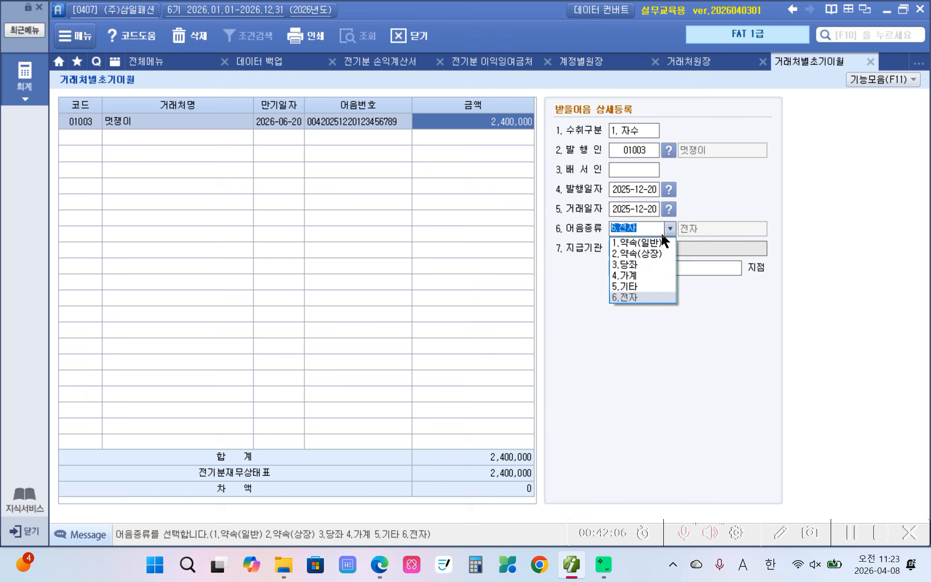
{"action": "left_click", "coordinate": [641, 298]}
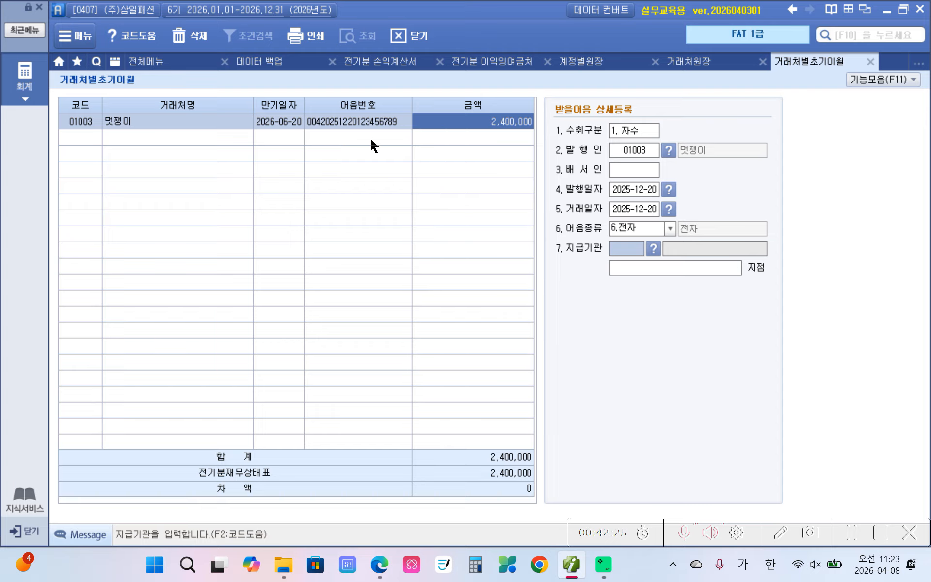
Set the note's 지급기관 to 100 국민은행 with 용산 as the 지점, and circle the 차액 in blue ink
{"action": "left_click", "coordinate": [654, 249]}
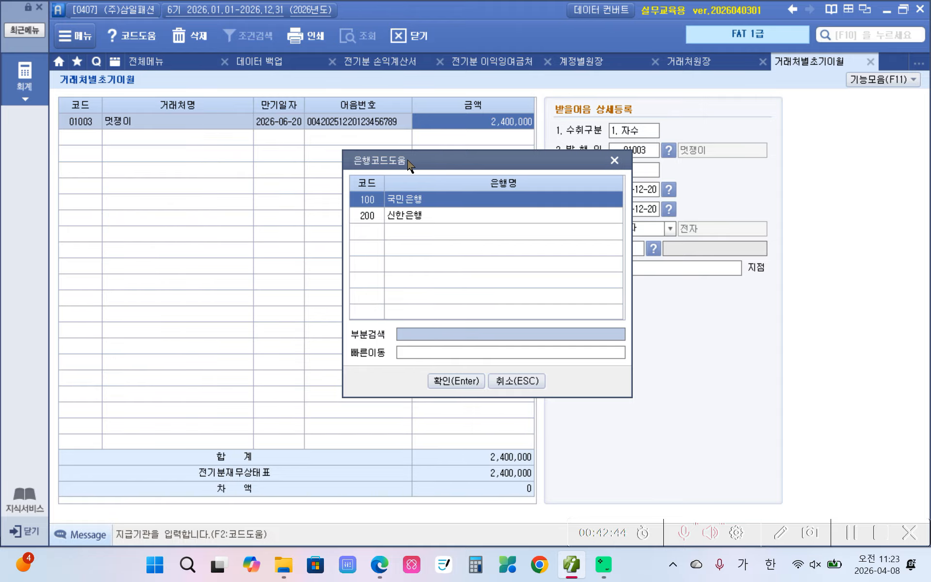
{"action": "left_click_drag", "start_coordinate": [412, 160], "coordinate": [250, 202]}
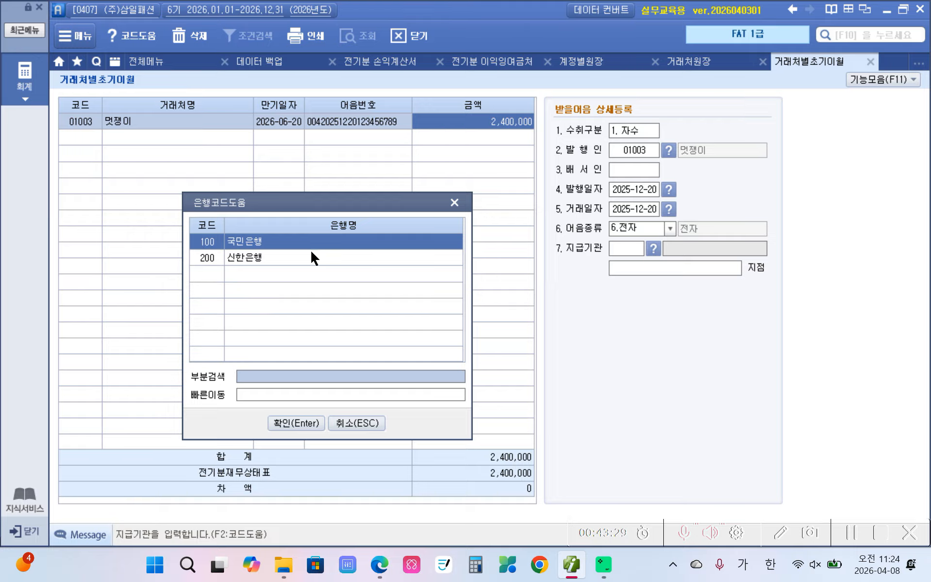
{"action": "left_click", "coordinate": [248, 246]}
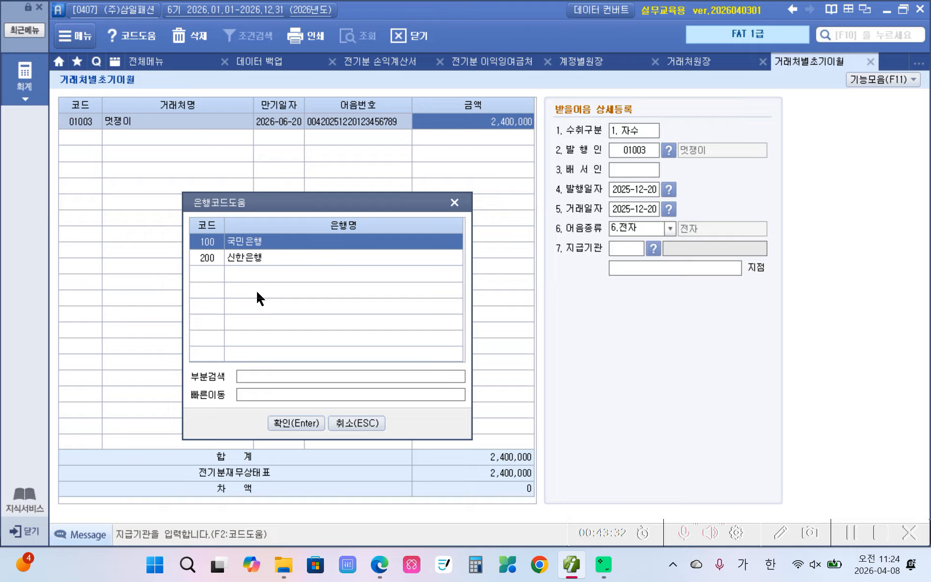
{"action": "left_click", "coordinate": [288, 423]}
{"action": "left_click", "coordinate": [645, 268]}
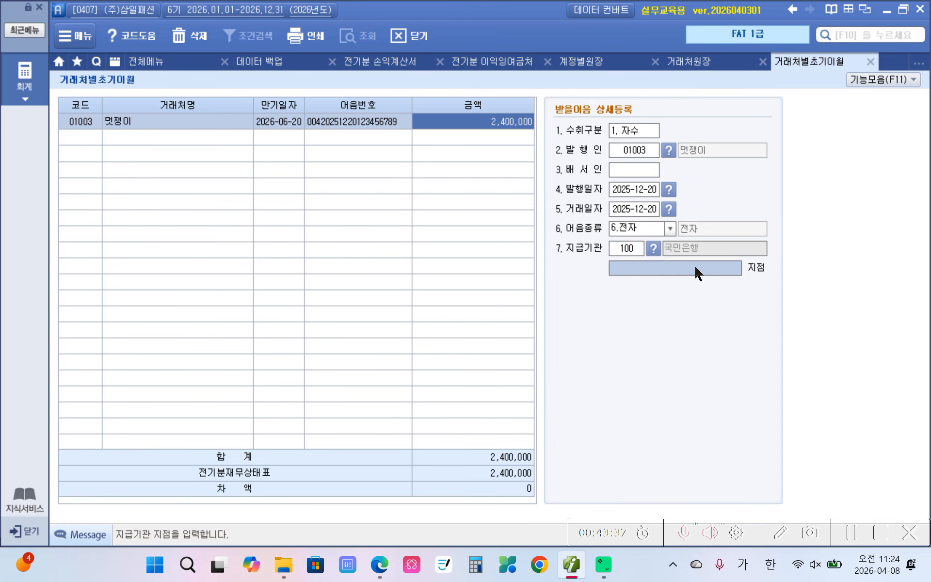
{"action": "type", "text": "용ㅅㅏㄴ"}
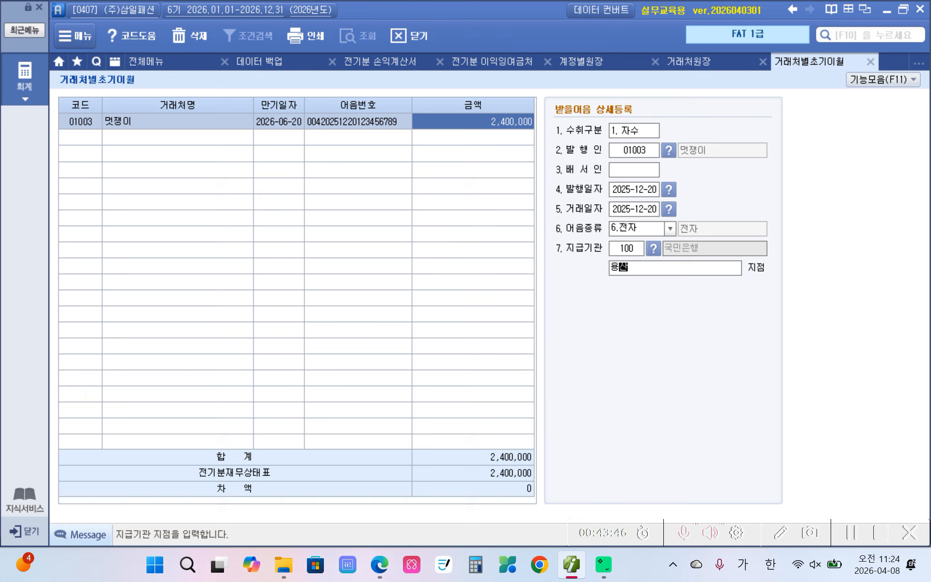
{"action": "key", "text": "Return"}
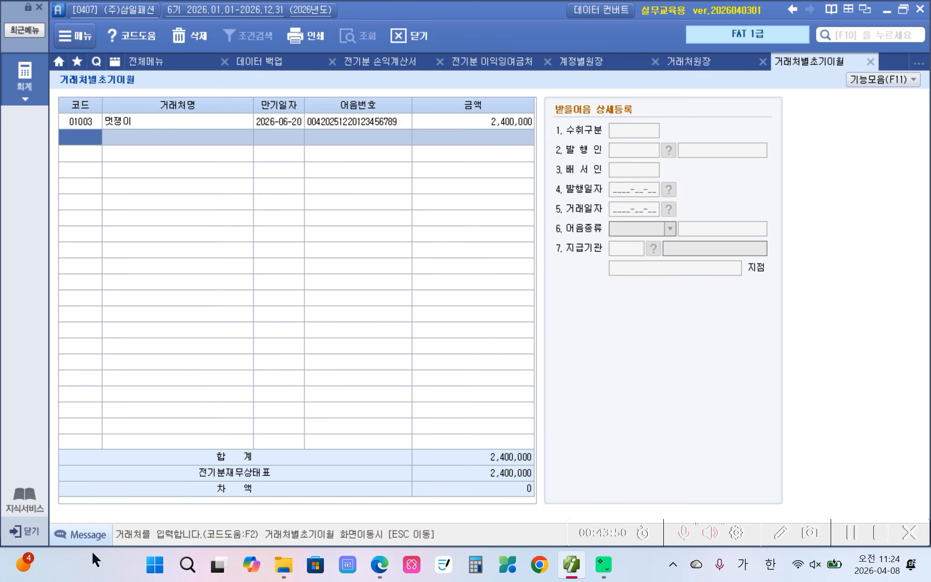
{"action": "mouse_move", "coordinate": [548, 491]}
{"action": "left_mouse_down"}
{"action": "mouse_move", "coordinate": [515, 486]}
{"action": "mouse_move", "coordinate": [543, 516]}
{"action": "left_mouse_up"}
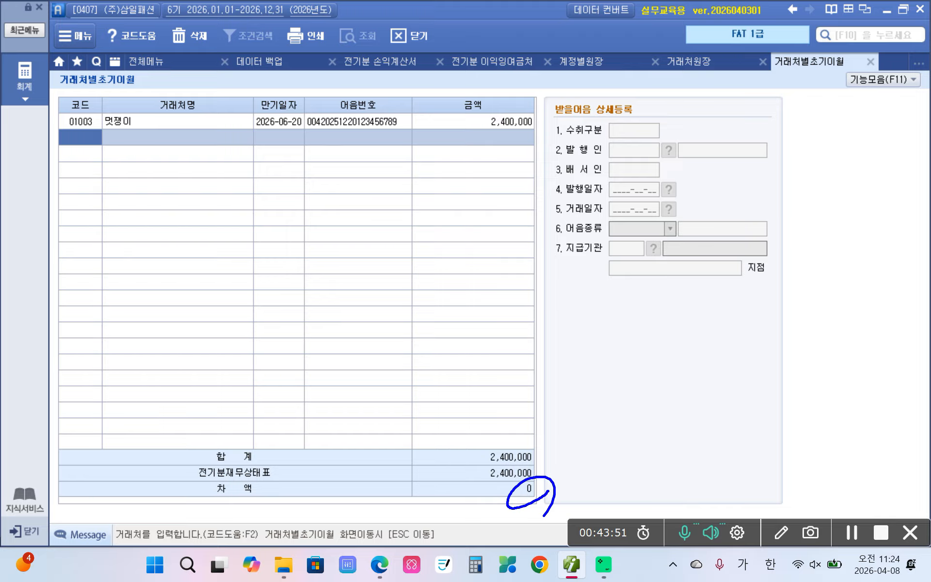
Mark up the 받을어음 note entry in blue ink and return to the account list of 거래처별초기이월
{"action": "mouse_move", "coordinate": [528, 136]}
{"action": "left_mouse_down"}
{"action": "mouse_move", "coordinate": [520, 106]}
{"action": "mouse_move", "coordinate": [533, 129]}
{"action": "left_mouse_up"}
{"action": "mouse_move", "coordinate": [59, 138]}
{"action": "left_mouse_down"}
{"action": "mouse_move", "coordinate": [57, 197]}
{"action": "mouse_move", "coordinate": [310, 242]}
{"action": "mouse_move", "coordinate": [536, 185]}
{"action": "mouse_move", "coordinate": [370, 102]}
{"action": "mouse_move", "coordinate": [59, 163]}
{"action": "mouse_move", "coordinate": [436, 222]}
{"action": "left_mouse_up"}
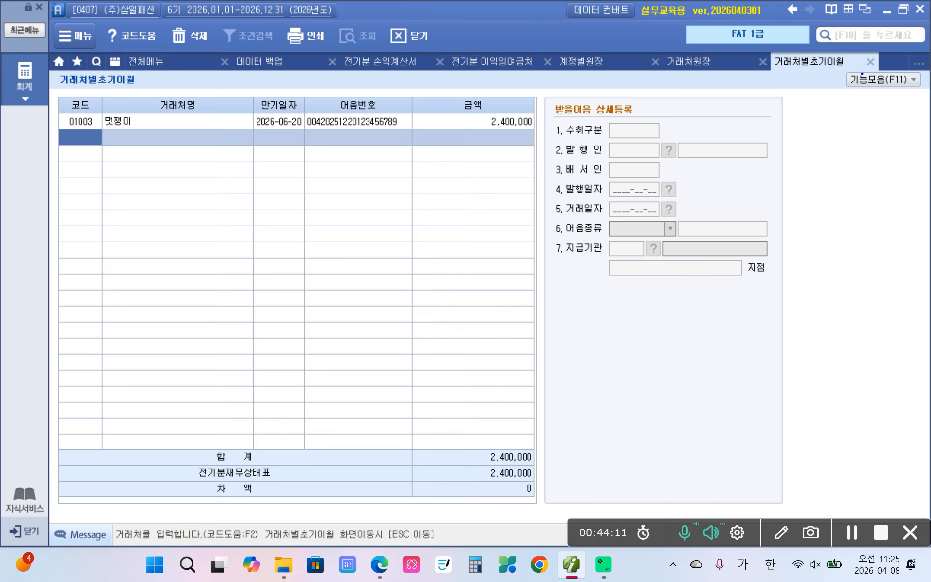
{"action": "mouse_move", "coordinate": [854, 54]}
{"action": "left_mouse_down"}
{"action": "mouse_move", "coordinate": [887, 75]}
{"action": "mouse_move", "coordinate": [883, 47]}
{"action": "left_mouse_up"}
{"action": "key", "text": "Escape"}
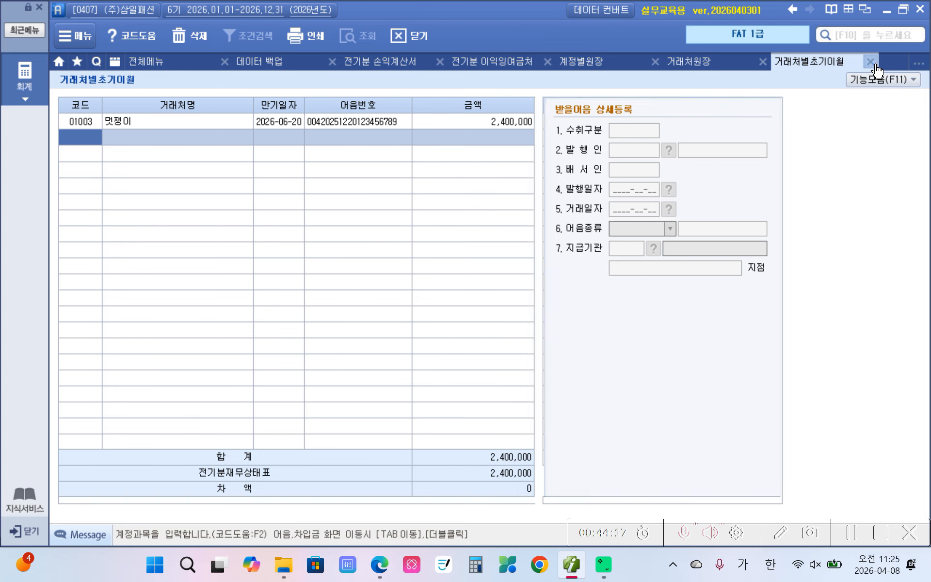
{"action": "key", "text": "Escape"}
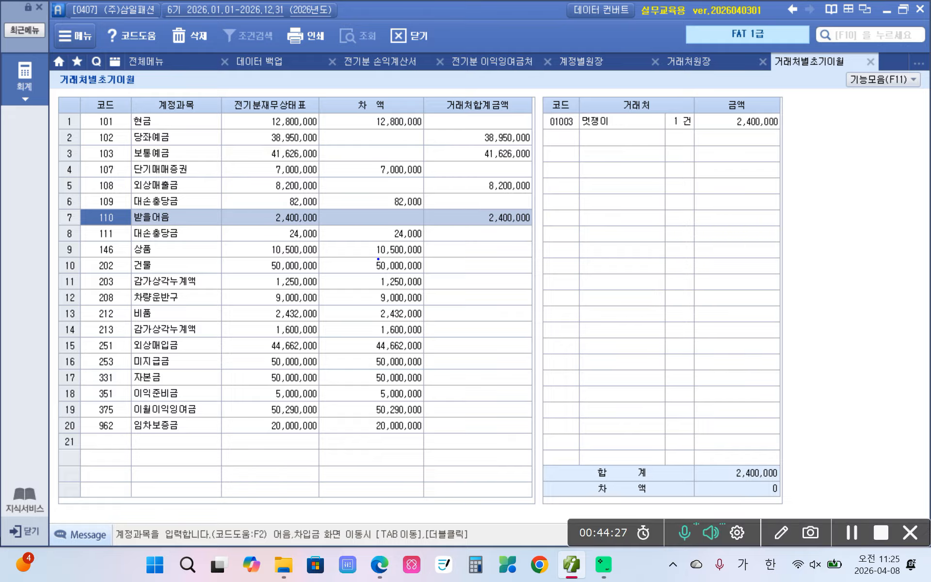
{"action": "mouse_move", "coordinate": [546, 100]}
{"action": "left_mouse_down"}
{"action": "mouse_move", "coordinate": [580, 143]}
{"action": "mouse_move", "coordinate": [803, 141]}
{"action": "mouse_move", "coordinate": [641, 92]}
{"action": "mouse_move", "coordinate": [543, 105]}
{"action": "left_mouse_up"}
{"action": "left_click_drag", "start_coordinate": [535, 224], "coordinate": [621, 131]}
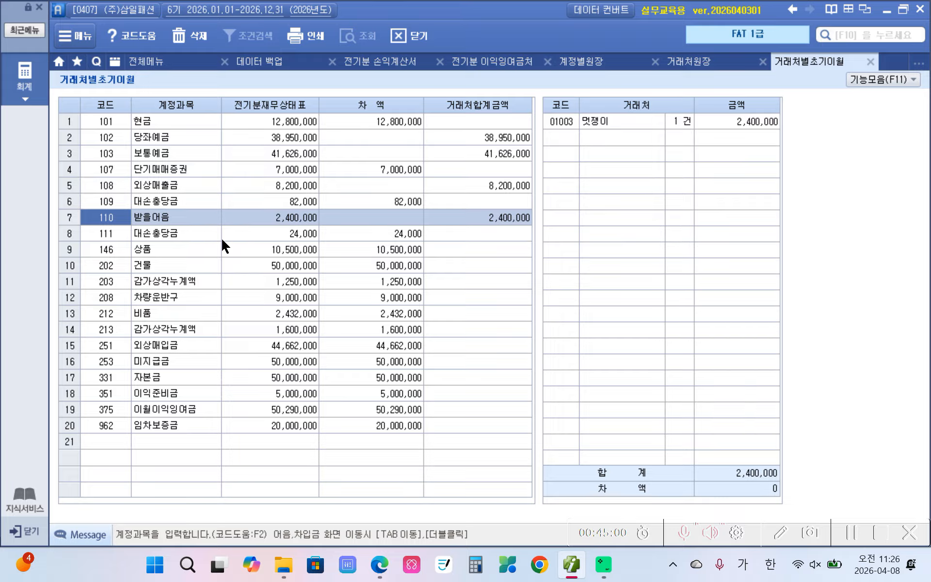
Go down the accounts to 251 외상매입금 and add 거래처 01003 멋쟁이 with an amount of 4,662,000
{"action": "left_click", "coordinate": [139, 238]}
{"action": "left_click", "coordinate": [140, 250]}
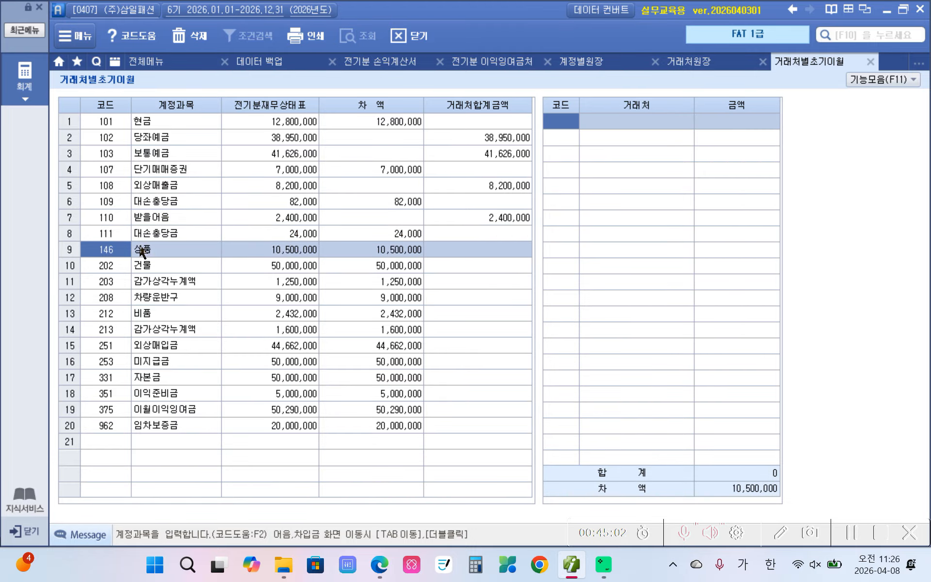
{"action": "left_click", "coordinate": [142, 265]}
{"action": "left_click", "coordinate": [141, 283]}
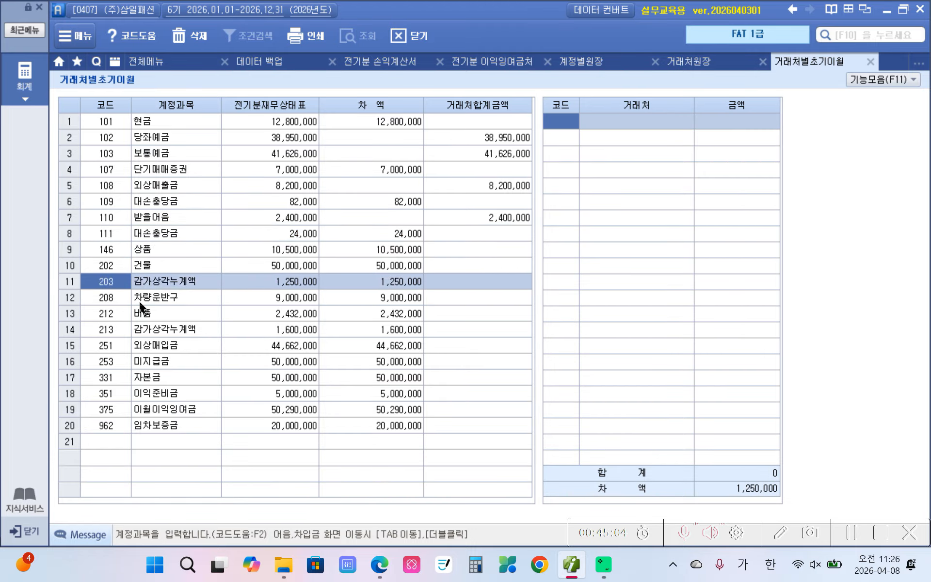
{"action": "left_click", "coordinate": [141, 303]}
{"action": "left_click", "coordinate": [139, 330]}
{"action": "left_click", "coordinate": [142, 347]}
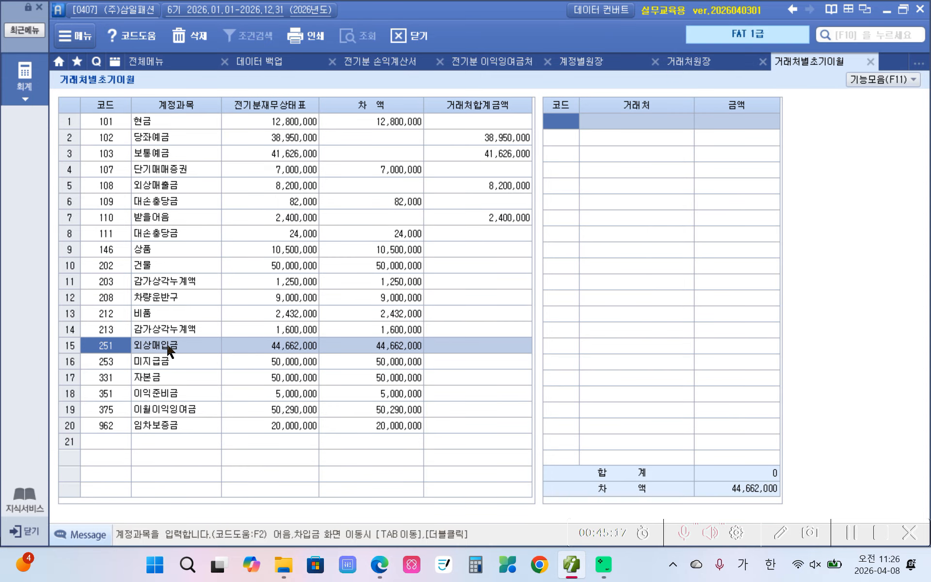
{"action": "left_click", "coordinate": [559, 126]}
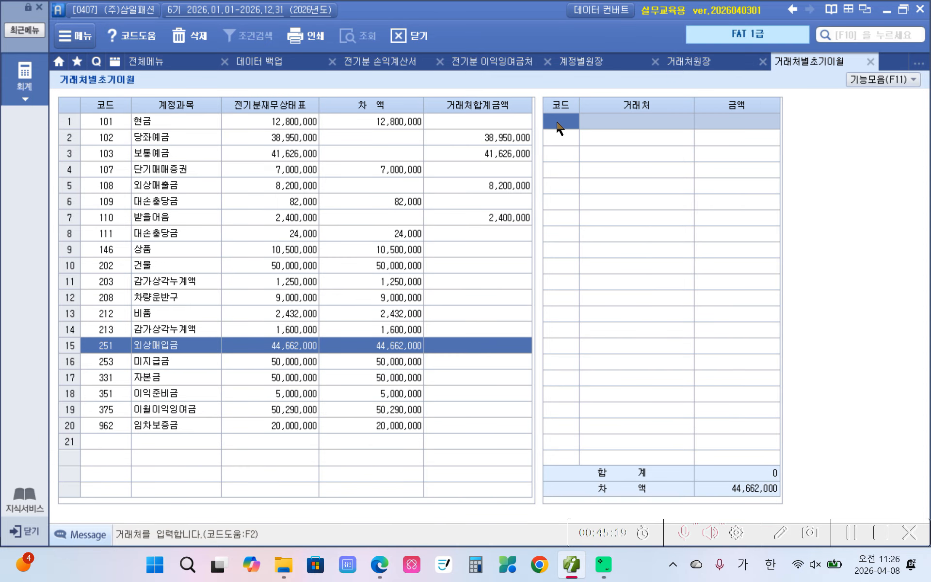
{"action": "key", "text": "F2"}
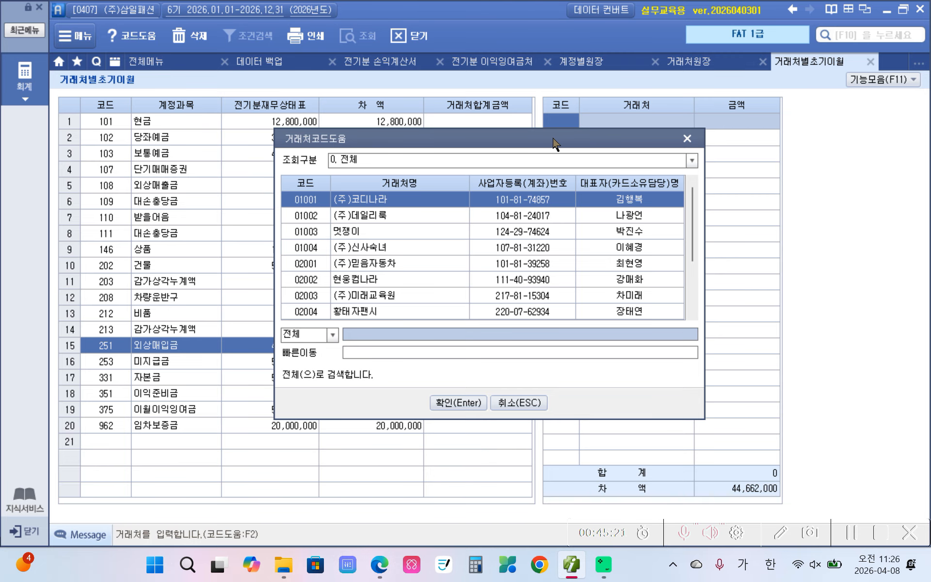
{"action": "left_click", "coordinate": [539, 232]}
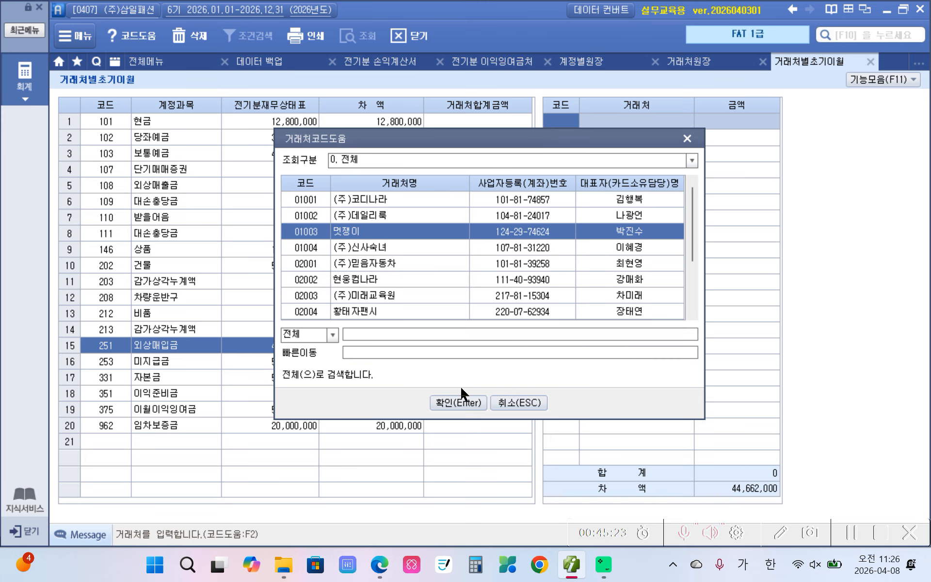
{"action": "left_click", "coordinate": [445, 403]}
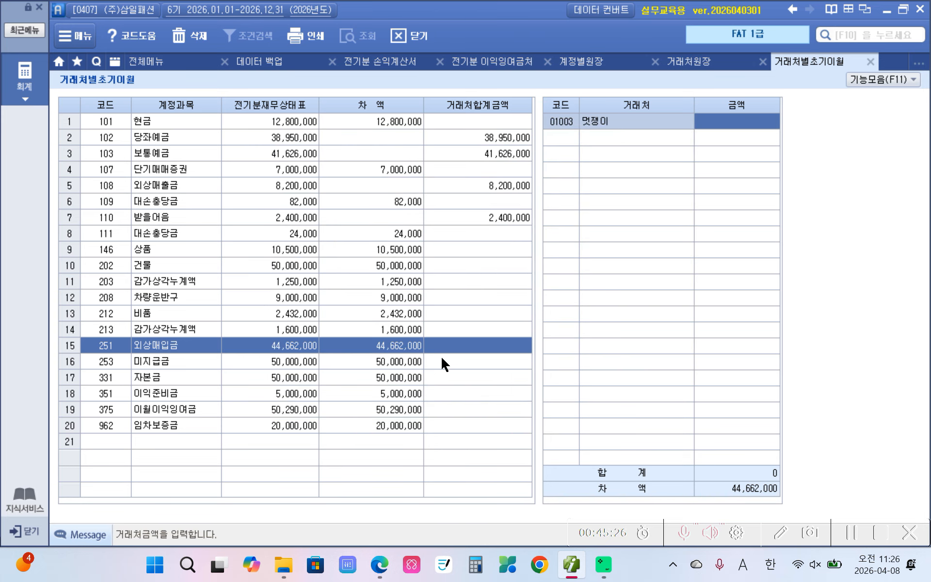
{"action": "type", "text": "4662000"}
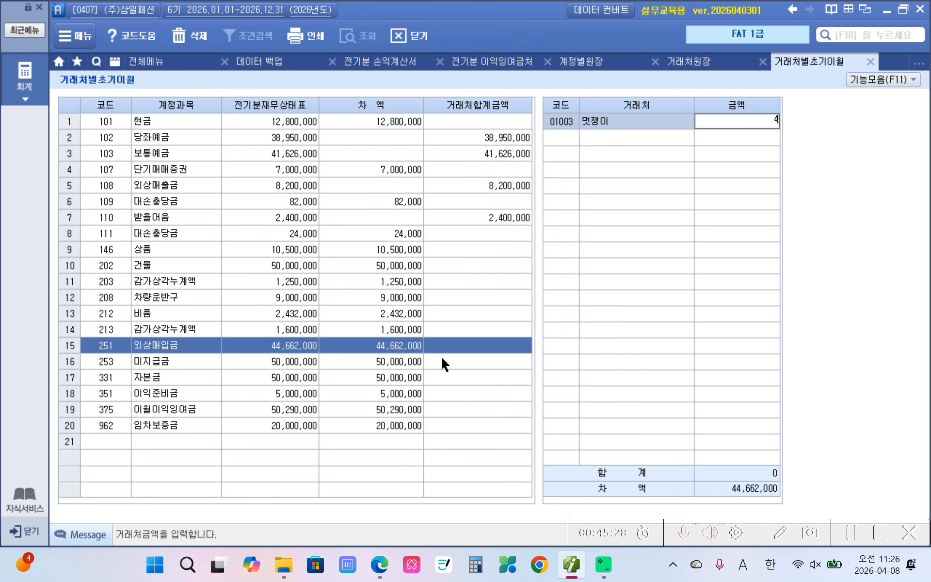
{"action": "key", "text": "Return"}
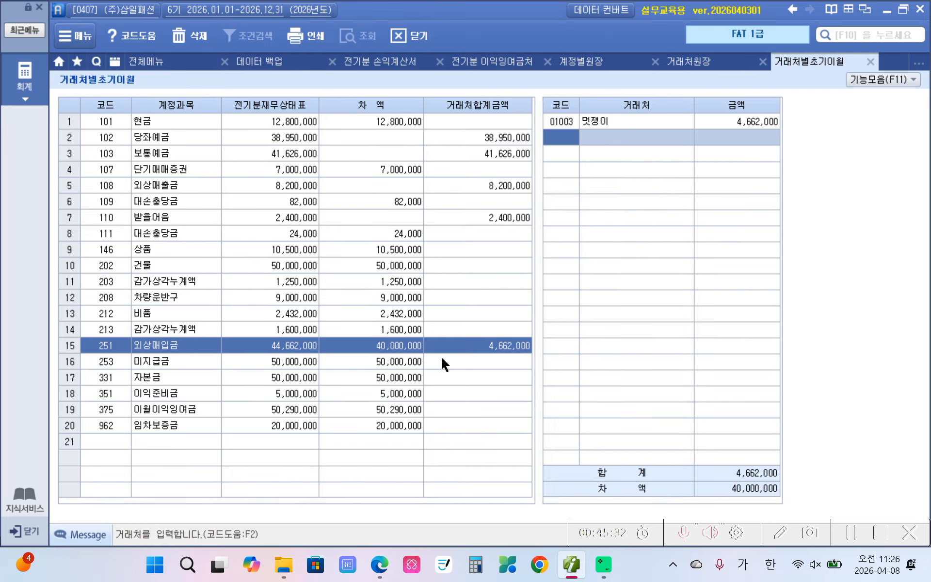
Add 거래처 01004 (주)신사숙녀 with an amount of 40,000,000 to 외상매입금
{"action": "key", "text": "F2"}
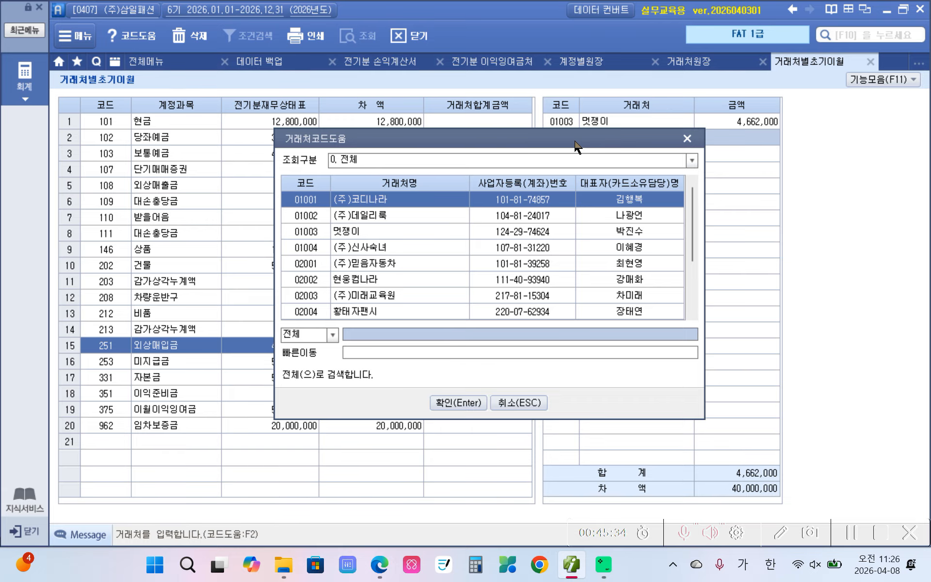
{"action": "left_click", "coordinate": [354, 251]}
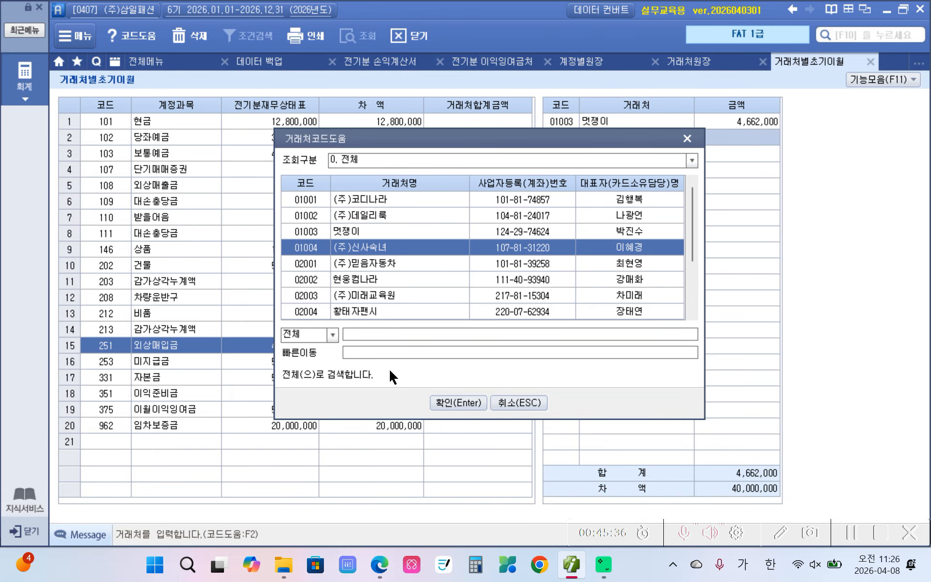
{"action": "left_click", "coordinate": [454, 402]}
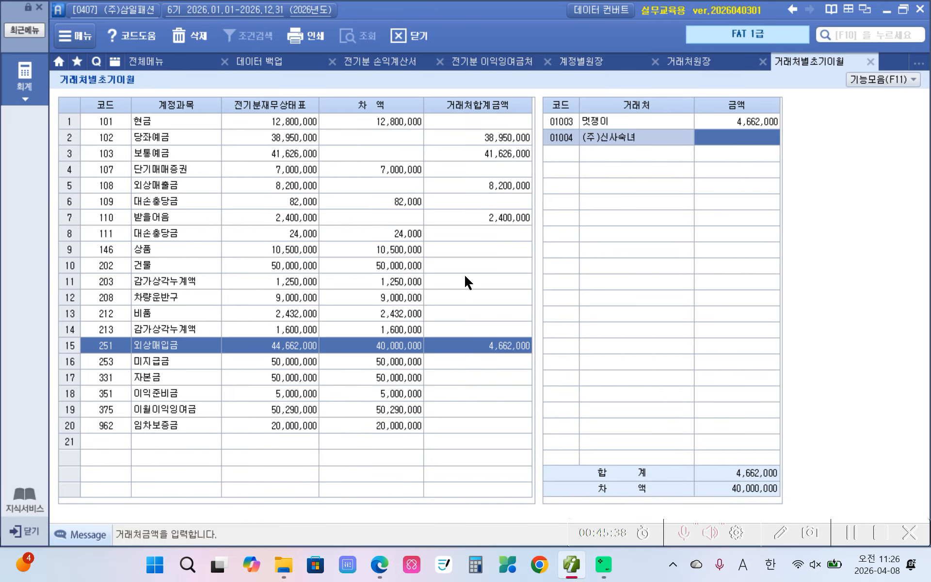
{"action": "type", "text": "40000000"}
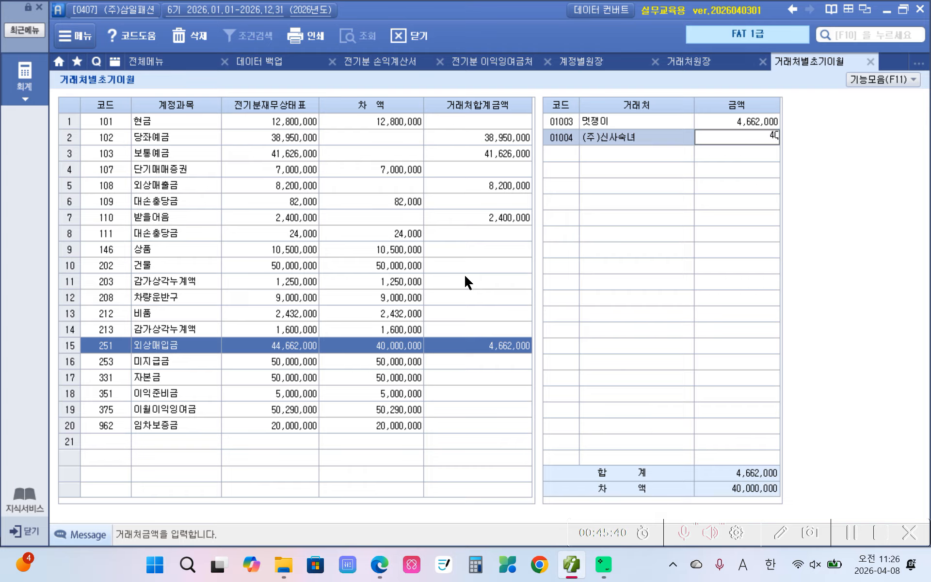
{"action": "key", "text": "Return"}
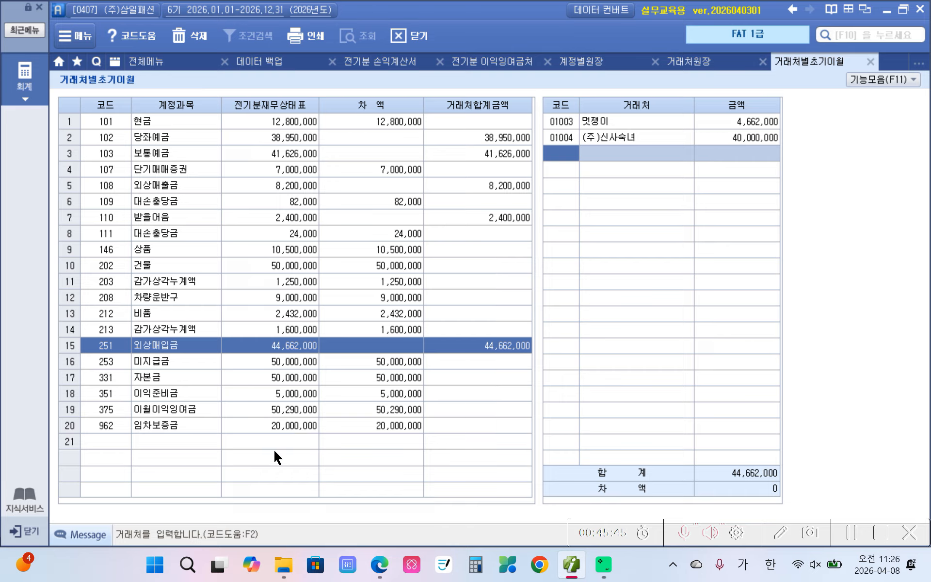
For account 253 미지급금, add 거래처 02001 (주)믿음자동차 with an amount of 30,000,000
{"action": "left_click", "coordinate": [145, 367]}
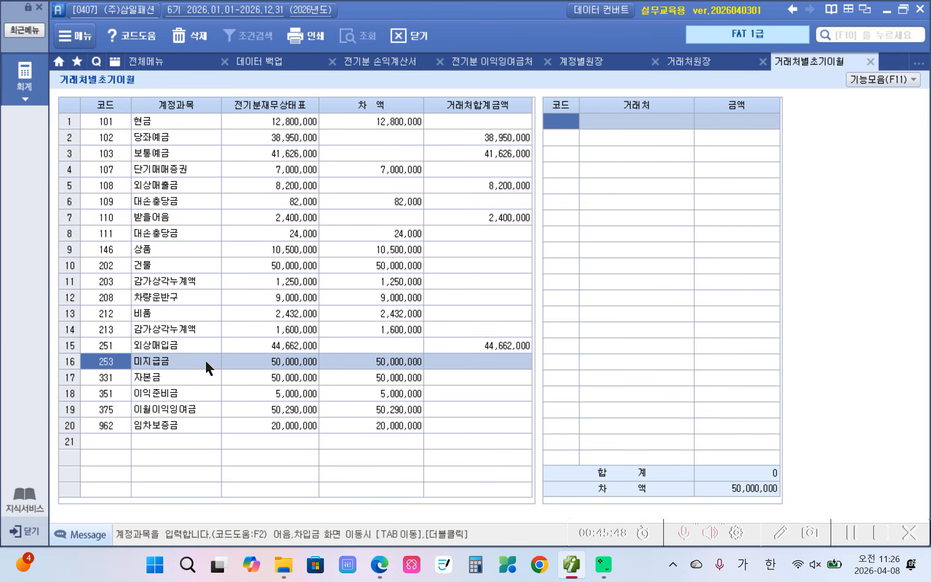
{"action": "left_click", "coordinate": [561, 125]}
{"action": "key", "text": "F2"}
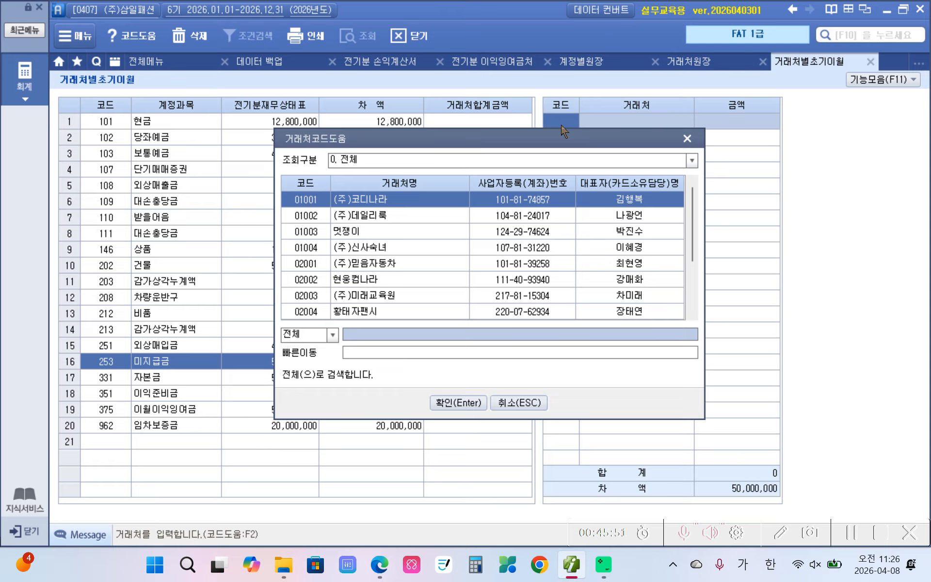
{"action": "left_click", "coordinate": [396, 265]}
{"action": "left_click", "coordinate": [438, 404]}
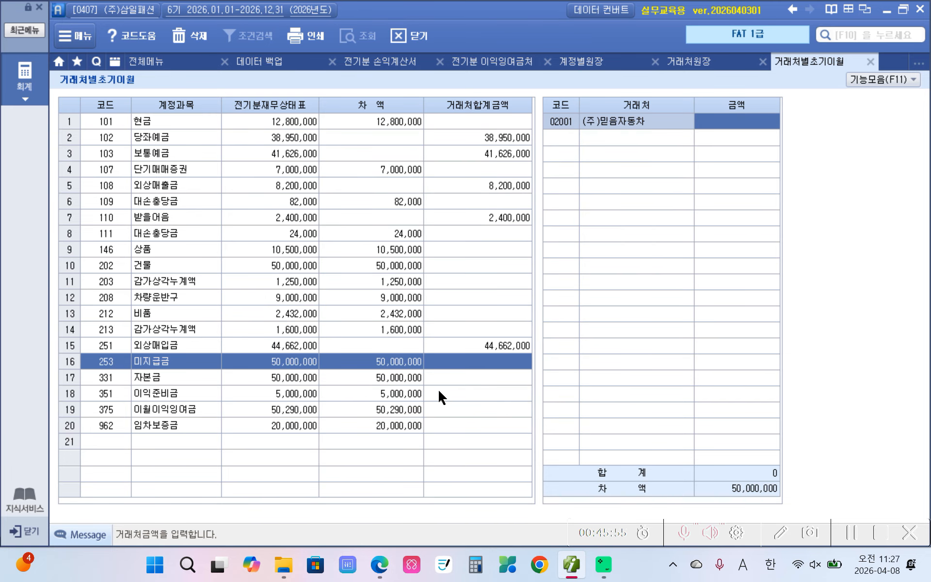
{"action": "type", "text": "30000000"}
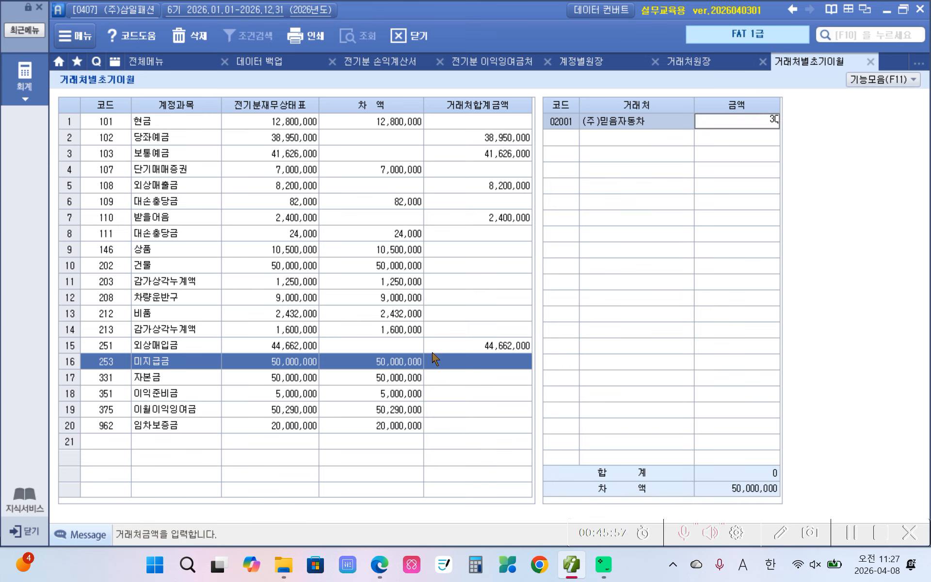
{"action": "key", "text": "Return"}
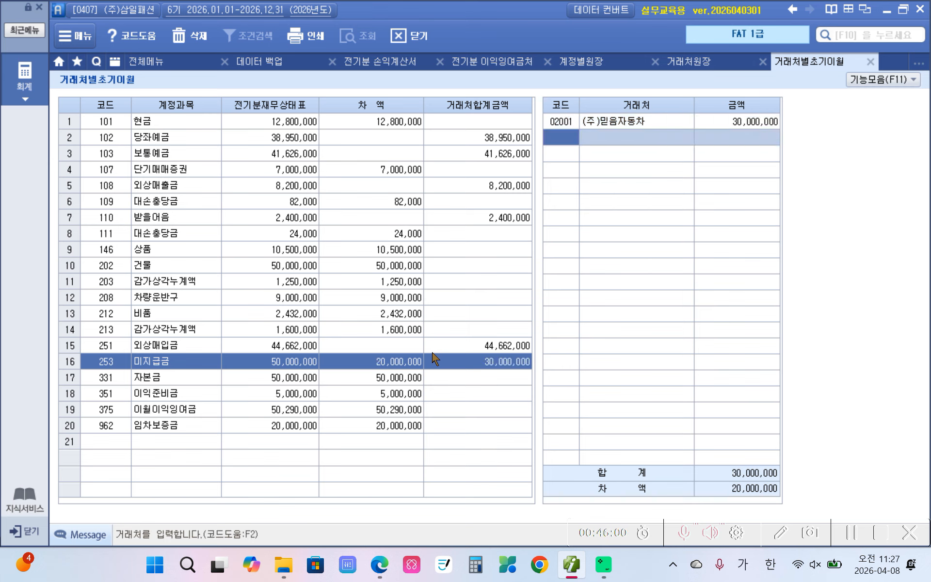
Add 거래처 02002 현웅컴나라 with 20,000,000 to 미지급금, and mark the 임차보증금 row in ink
{"action": "double_click", "coordinate": [564, 141]}
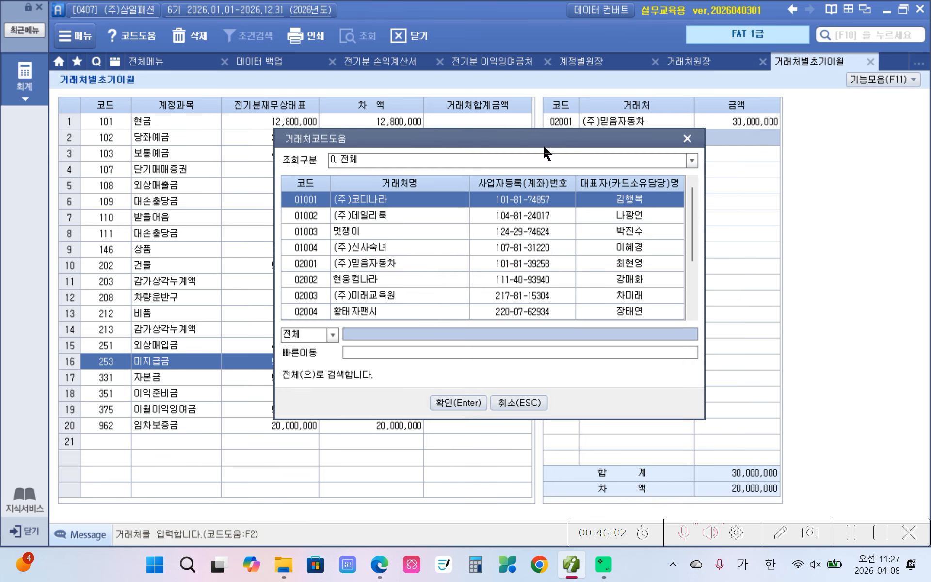
{"action": "left_click", "coordinate": [358, 281]}
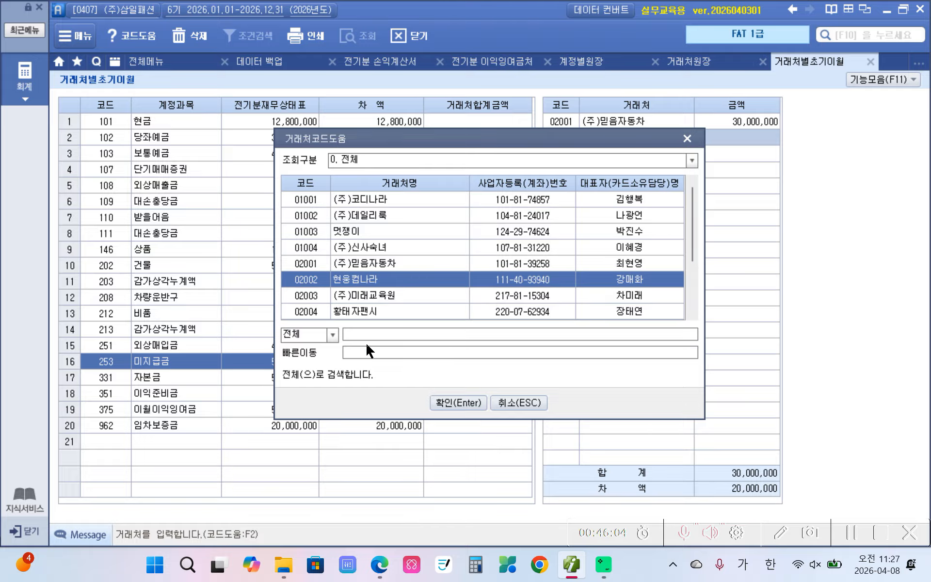
{"action": "left_click", "coordinate": [458, 403]}
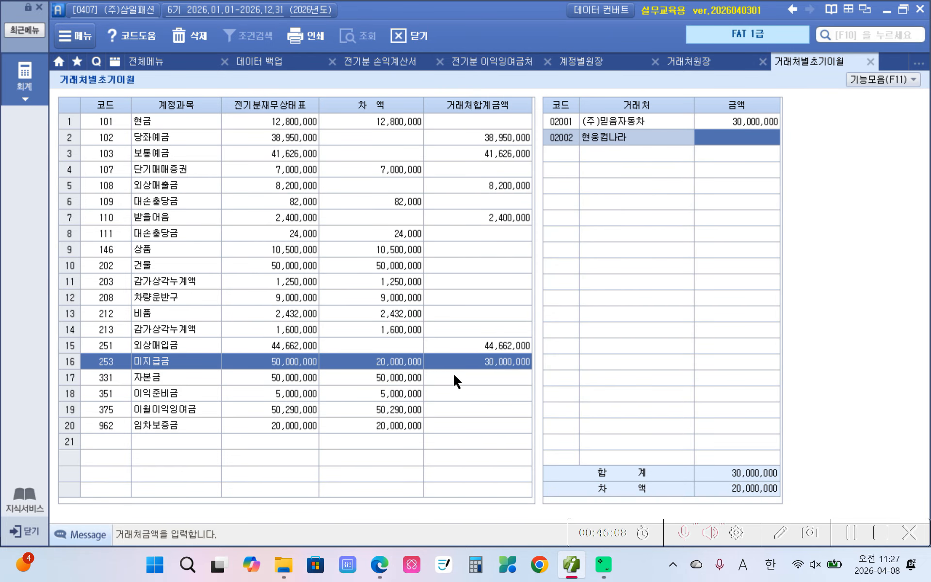
{"action": "type", "text": "20000000"}
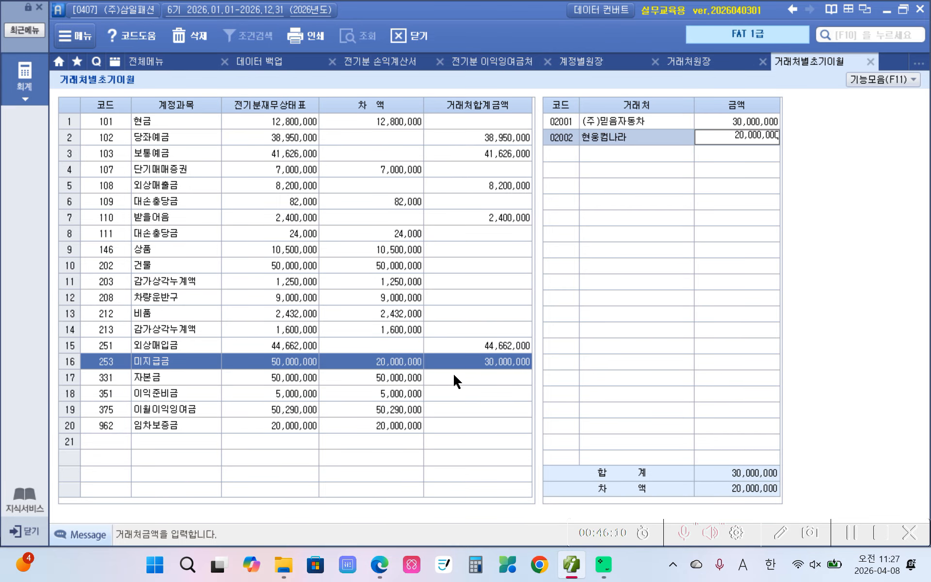
{"action": "key", "text": "Return"}
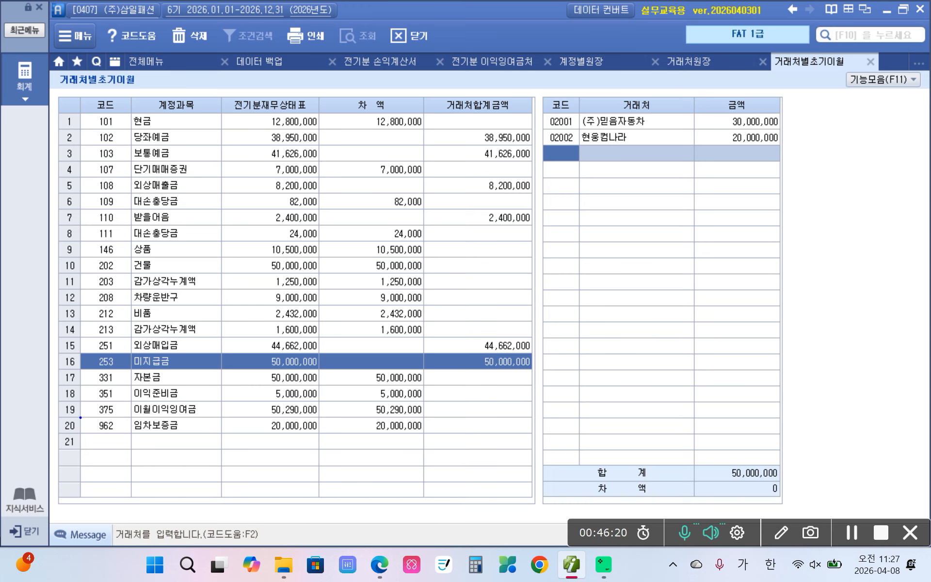
{"action": "mouse_move", "coordinate": [80, 418]}
{"action": "left_mouse_down"}
{"action": "mouse_move", "coordinate": [145, 442]}
{"action": "mouse_move", "coordinate": [428, 437]}
{"action": "left_mouse_up"}
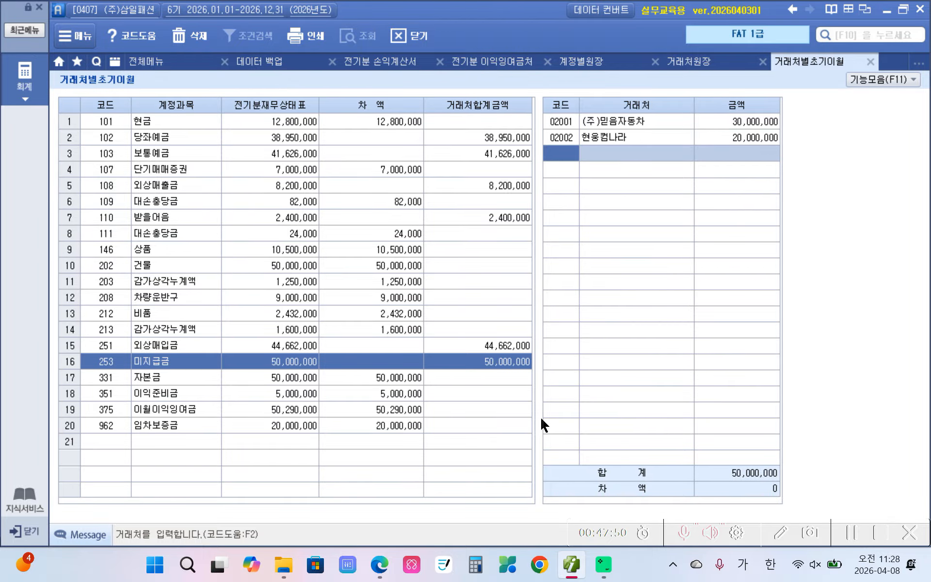
Switch to the textbook PDF in Edge and review the 거래처별 초기이월 solution screens through to the 수행 tip on page 147
{"action": "left_click", "coordinate": [380, 564]}
{"action": "scroll", "coordinate": [326, 361], "scroll_direction": "down", "scroll_amount": 6}
{"action": "scroll", "coordinate": [326, 362], "scroll_direction": "down", "scroll_amount": 8}
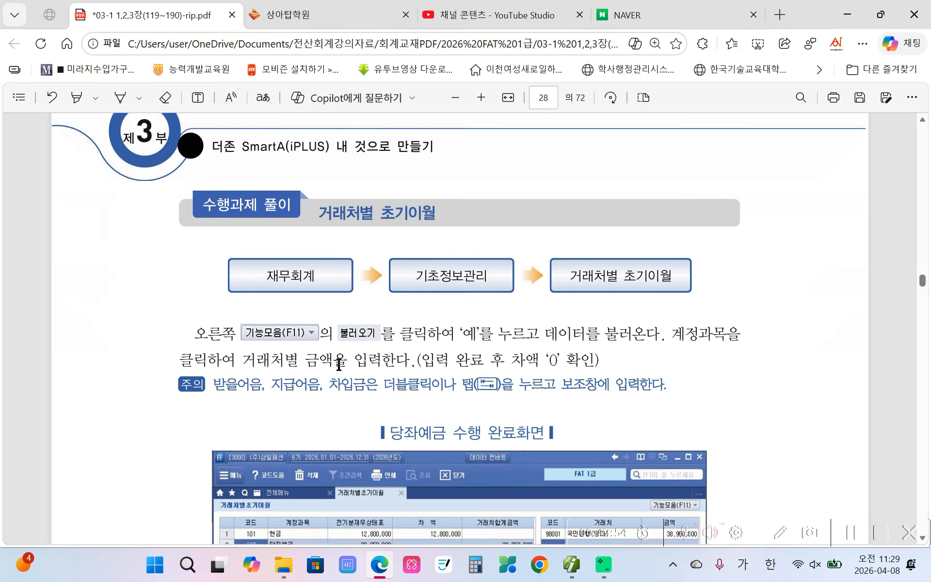
{"action": "scroll", "coordinate": [335, 333], "scroll_direction": "down", "scroll_amount": 5}
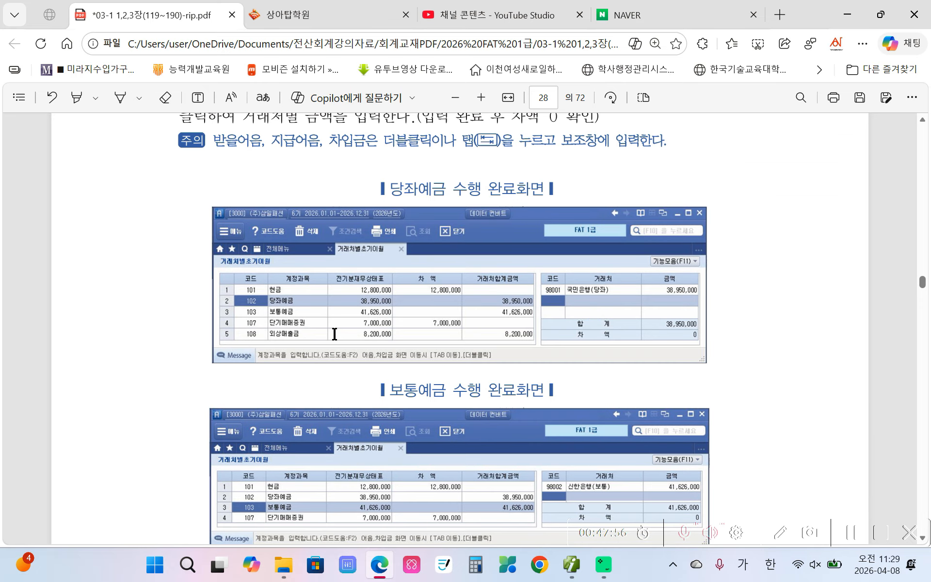
{"action": "scroll", "coordinate": [335, 333], "scroll_direction": "down", "scroll_amount": 14}
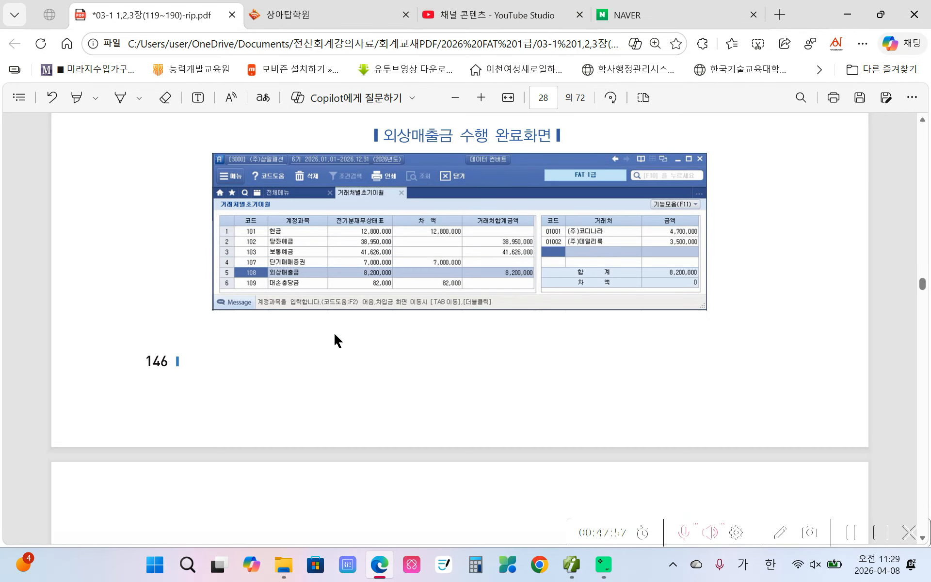
{"action": "scroll", "coordinate": [334, 331], "scroll_direction": "down", "scroll_amount": 10}
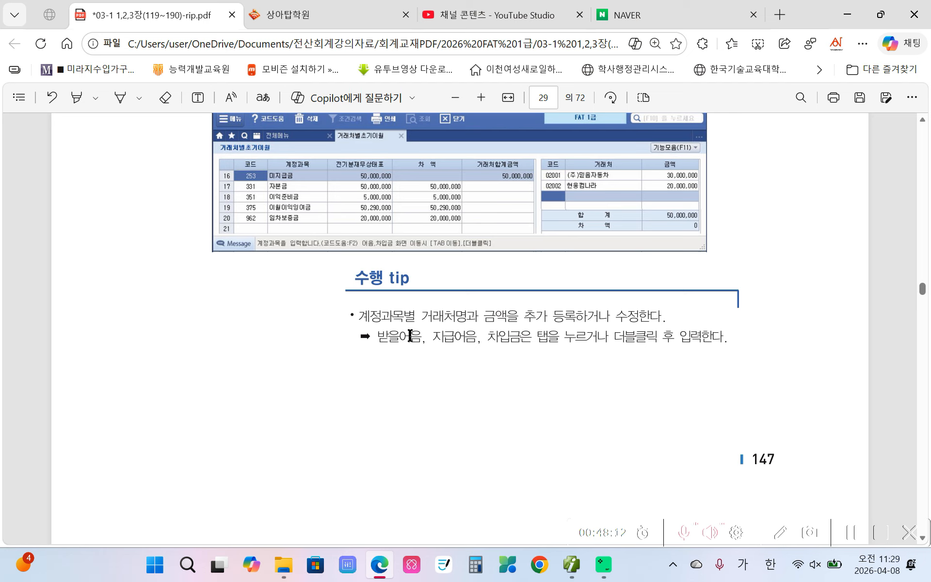
Highlight in yellow the first 수행 tip sentence and the phrase "탭을 누르거나 더블클릭" in the line beneath it
{"action": "left_click_drag", "start_coordinate": [362, 322], "coordinate": [656, 317]}
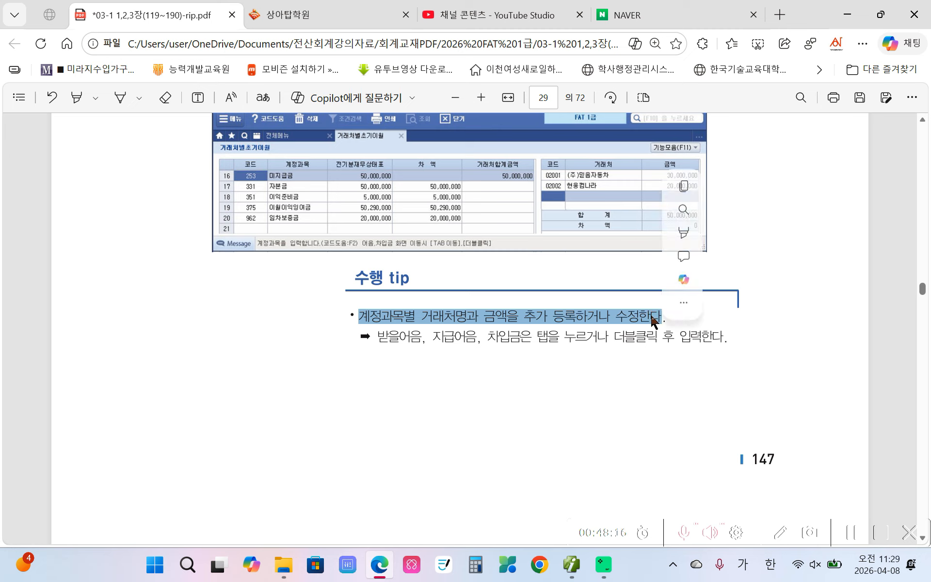
{"action": "mouse_move", "coordinate": [690, 242]}
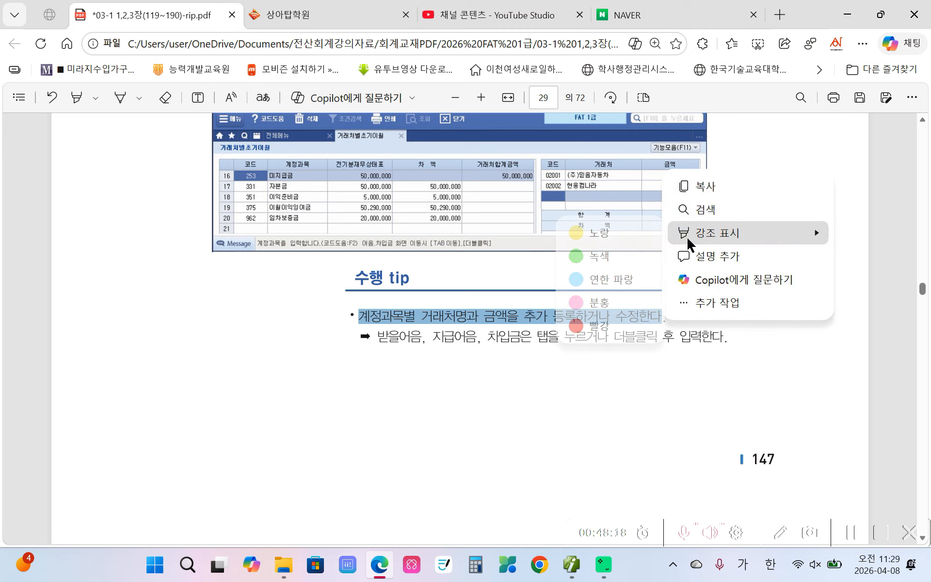
{"action": "left_click", "coordinate": [624, 234]}
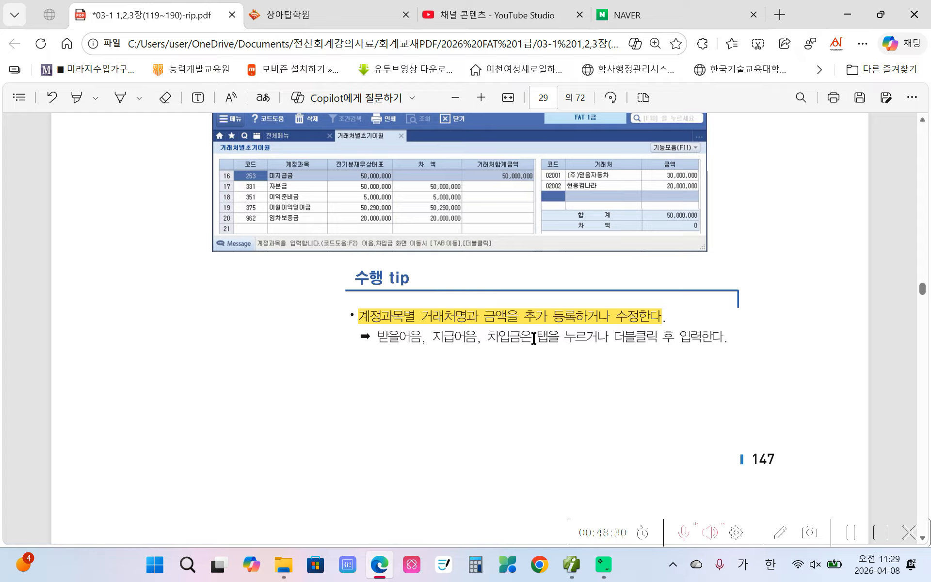
{"action": "left_click_drag", "start_coordinate": [534, 338], "coordinate": [658, 338]}
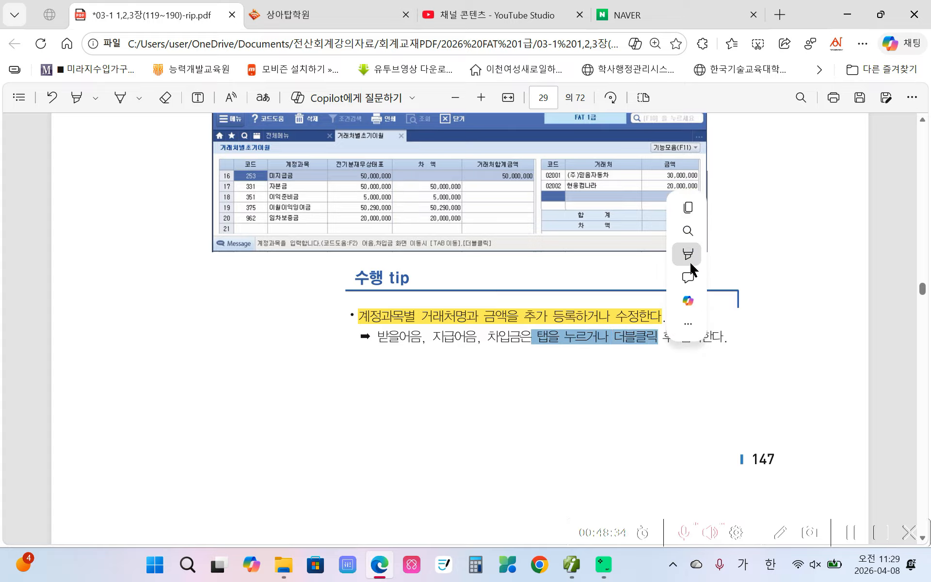
{"action": "mouse_move", "coordinate": [689, 257]}
{"action": "left_click", "coordinate": [637, 253]}
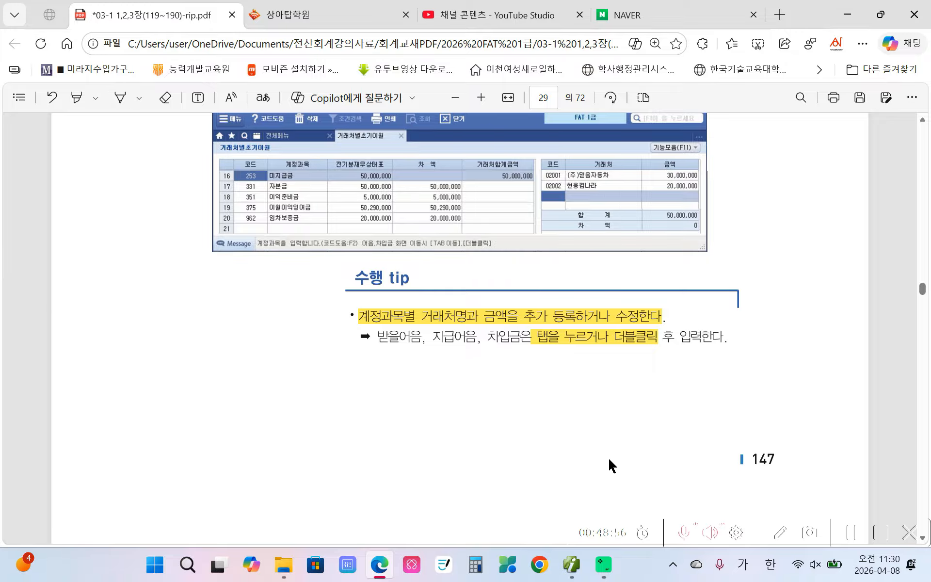
Switch to Smart A, show the full 재무회계 menu, and circle and annotate the 기초정보관리 group and its entries in ink
{"action": "left_click", "coordinate": [572, 564]}
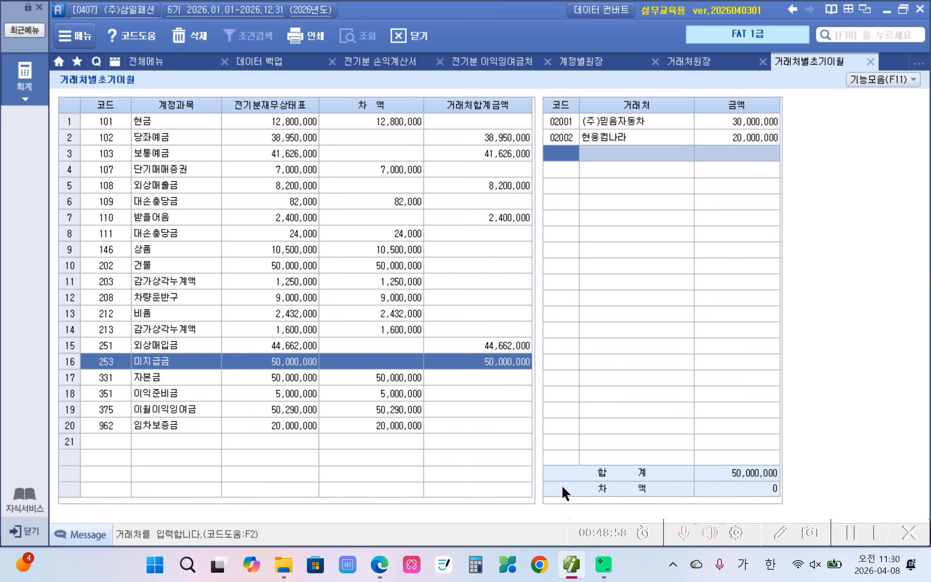
{"action": "left_click", "coordinate": [24, 85]}
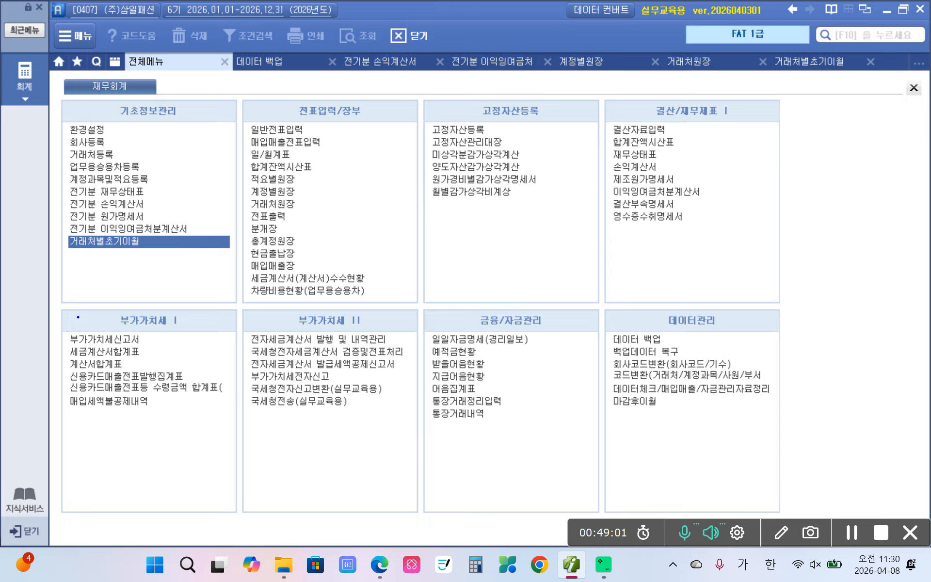
{"action": "mouse_move", "coordinate": [97, 293]}
{"action": "left_mouse_down"}
{"action": "mouse_move", "coordinate": [39, 143]}
{"action": "mouse_move", "coordinate": [226, 138]}
{"action": "mouse_move", "coordinate": [123, 299]}
{"action": "mouse_move", "coordinate": [102, 302]}
{"action": "mouse_move", "coordinate": [76, 281]}
{"action": "mouse_move", "coordinate": [132, 77]}
{"action": "mouse_move", "coordinate": [165, 318]}
{"action": "left_mouse_up"}
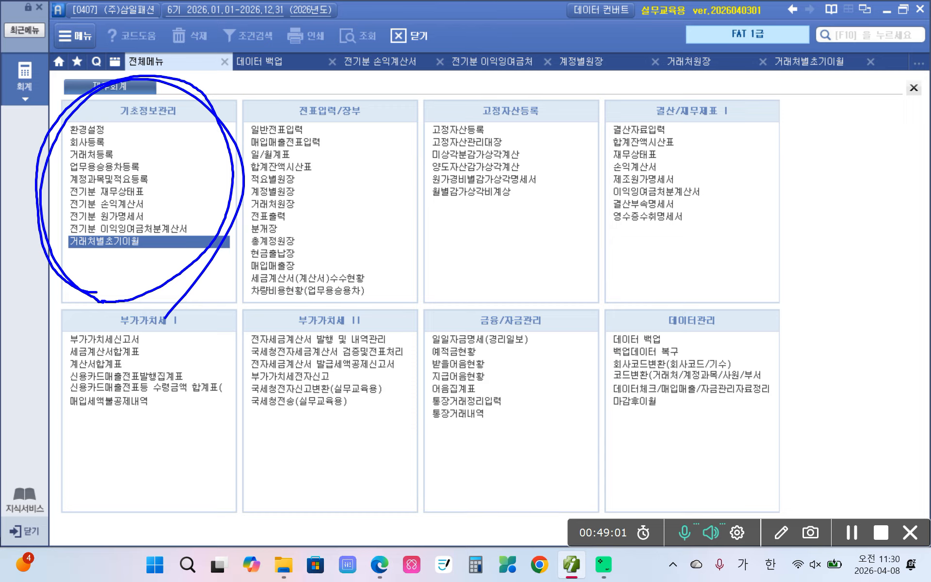
{"action": "mouse_move", "coordinate": [168, 159]}
{"action": "left_mouse_down"}
{"action": "mouse_move", "coordinate": [178, 185]}
{"action": "mouse_move", "coordinate": [200, 182]}
{"action": "mouse_move", "coordinate": [253, 140]}
{"action": "mouse_move", "coordinate": [265, 168]}
{"action": "mouse_move", "coordinate": [281, 170]}
{"action": "left_mouse_up"}
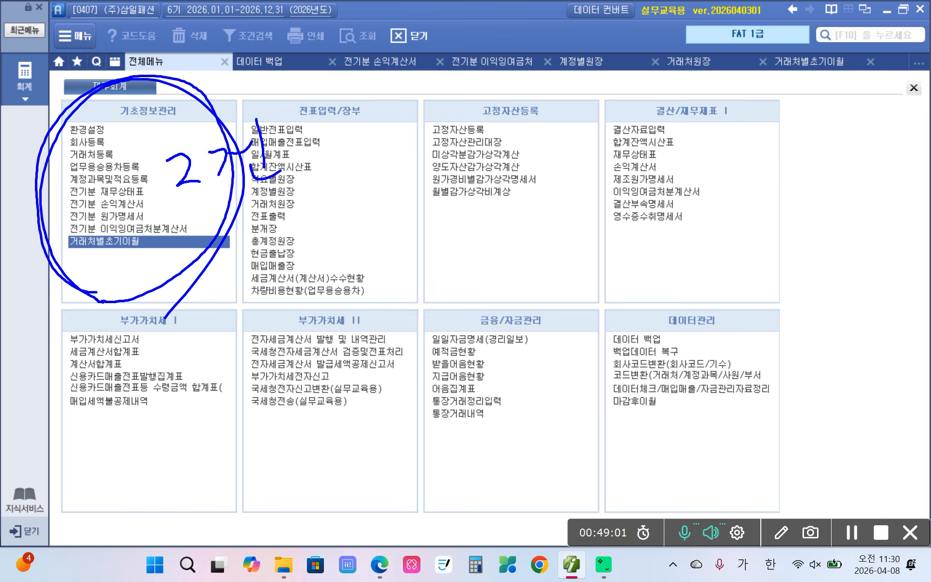
{"action": "left_click_drag", "start_coordinate": [120, 150], "coordinate": [131, 145]}
{"action": "left_click_drag", "start_coordinate": [145, 176], "coordinate": [156, 174]}
{"action": "left_click_drag", "start_coordinate": [151, 246], "coordinate": [161, 243]}
{"action": "left_click_drag", "start_coordinate": [58, 133], "coordinate": [67, 131]}
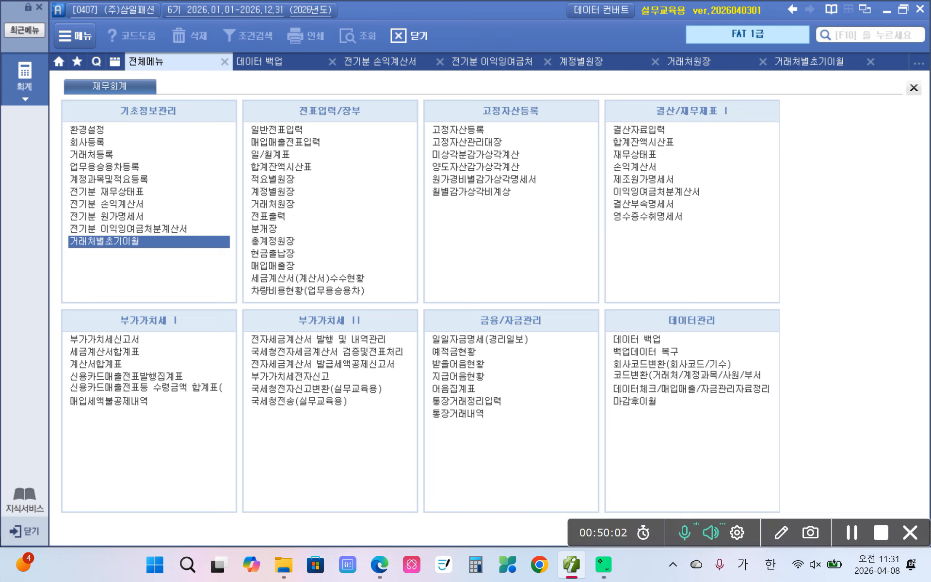
Circle the 기초정보관리 and 결산/재무제표 I groups in ink, with arrows pointing to 기초정보관리
{"action": "left_click_drag", "start_coordinate": [117, 265], "coordinate": [129, 237]}
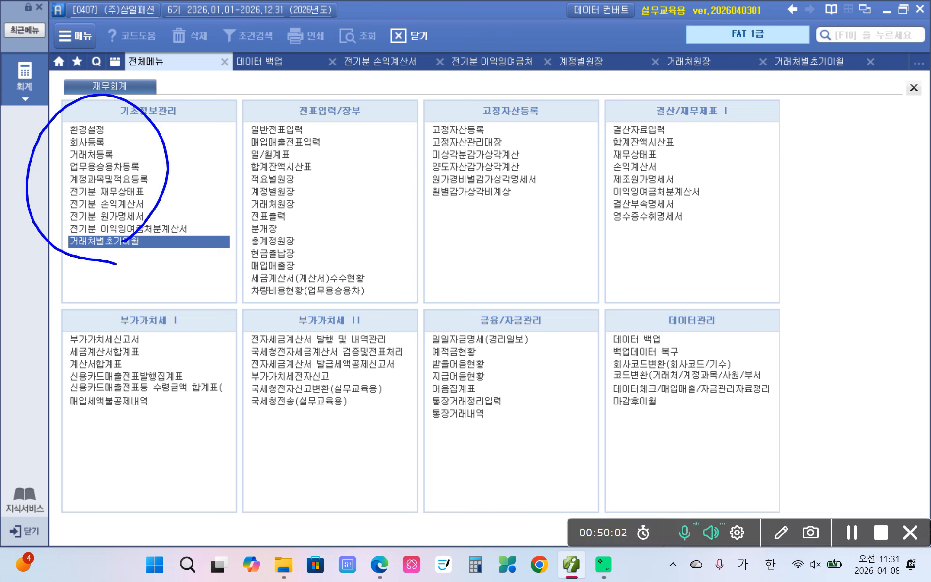
{"action": "left_click_drag", "start_coordinate": [226, 111], "coordinate": [149, 156]}
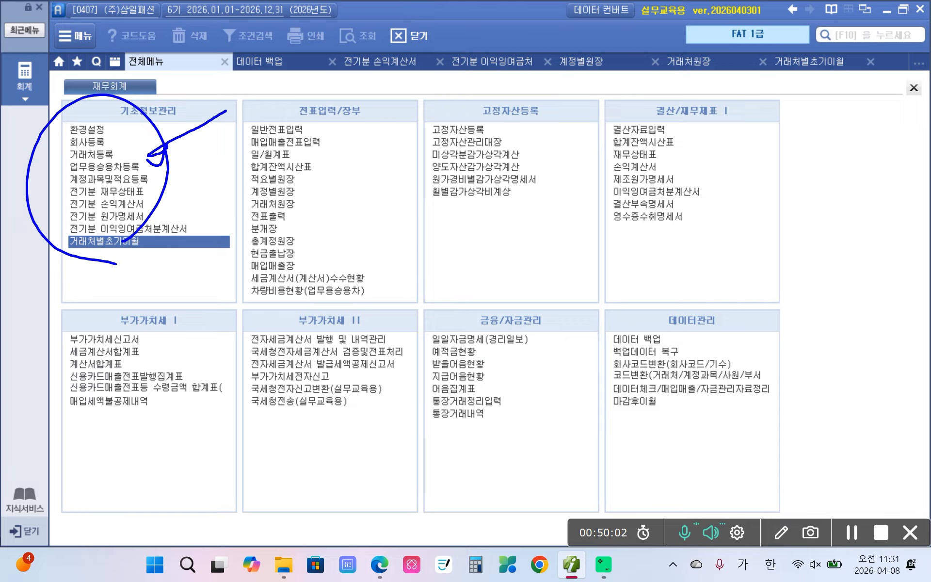
{"action": "mouse_move", "coordinate": [74, 272]}
{"action": "left_mouse_down"}
{"action": "mouse_move", "coordinate": [37, 143]}
{"action": "mouse_move", "coordinate": [73, 274]}
{"action": "mouse_move", "coordinate": [57, 269]}
{"action": "left_mouse_up"}
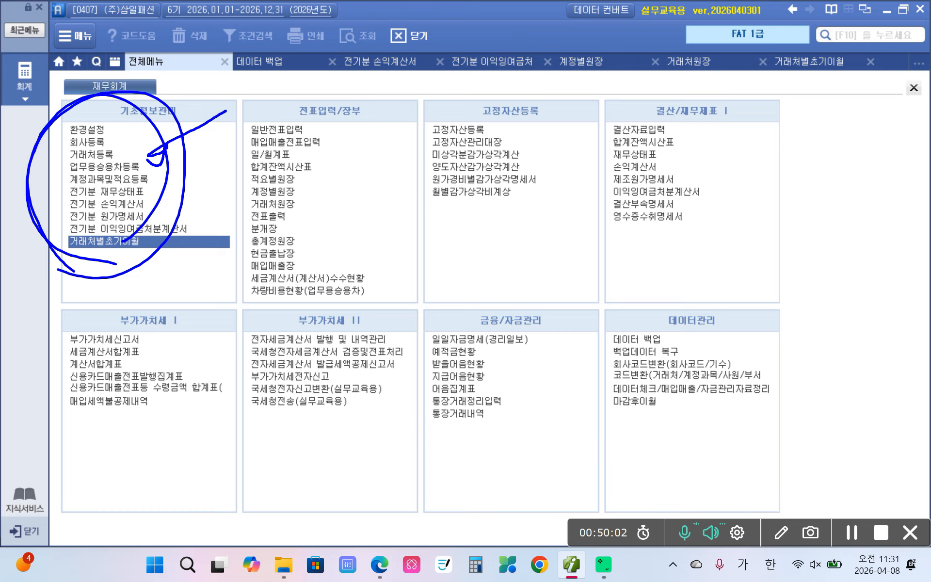
{"action": "mouse_move", "coordinate": [605, 247]}
{"action": "left_mouse_down"}
{"action": "mouse_move", "coordinate": [602, 109]}
{"action": "mouse_move", "coordinate": [664, 260]}
{"action": "left_mouse_up"}
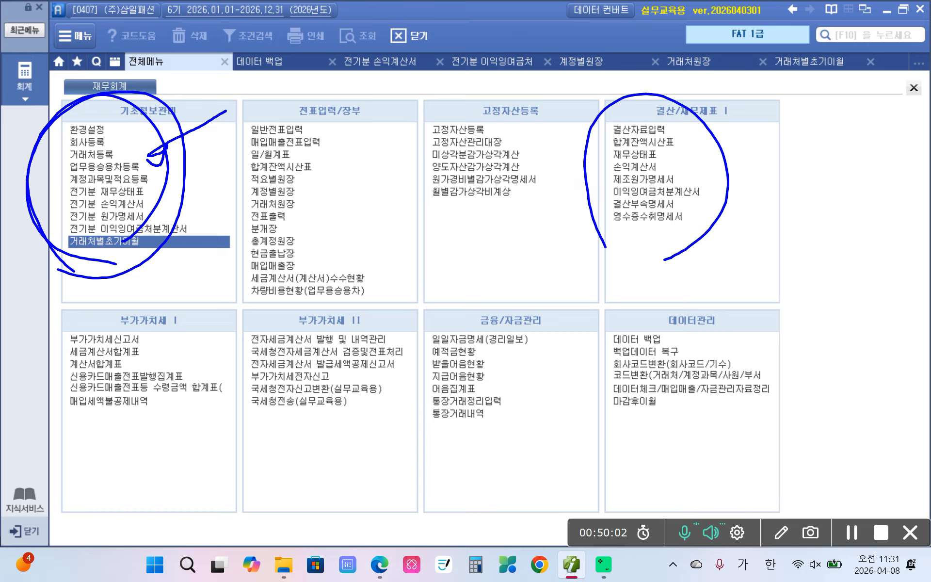
{"action": "mouse_move", "coordinate": [230, 95]}
{"action": "left_mouse_down"}
{"action": "mouse_move", "coordinate": [136, 164]}
{"action": "mouse_move", "coordinate": [161, 156]}
{"action": "left_mouse_up"}
{"action": "mouse_move", "coordinate": [148, 264]}
{"action": "left_mouse_down"}
{"action": "mouse_move", "coordinate": [42, 228]}
{"action": "mouse_move", "coordinate": [168, 238]}
{"action": "left_mouse_up"}
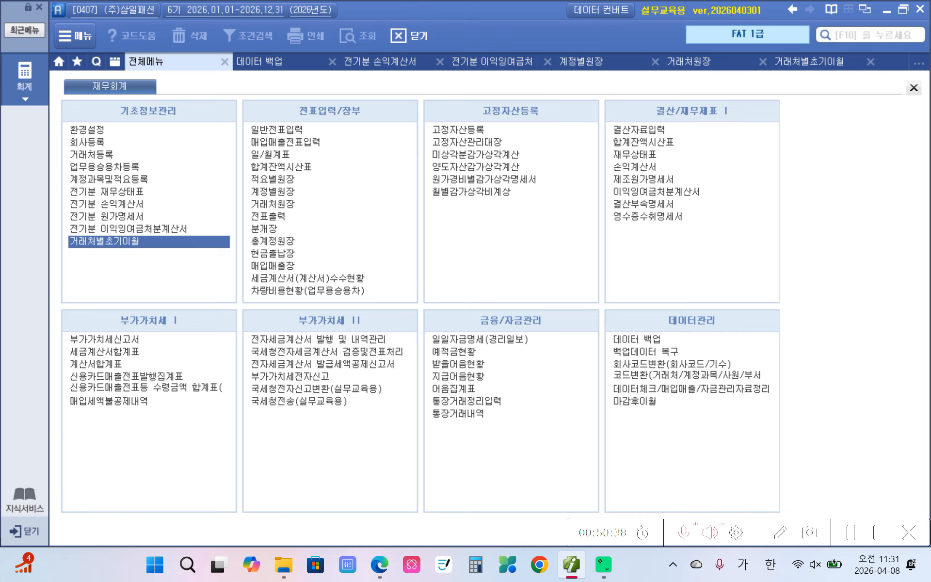
Circle the 전표입력/장부 group in ink, and ring 일반전표입력 and 매입매출전표입력 within it
{"action": "mouse_move", "coordinate": [297, 295]}
{"action": "left_mouse_down"}
{"action": "mouse_move", "coordinate": [297, 77]}
{"action": "mouse_move", "coordinate": [361, 274]}
{"action": "mouse_move", "coordinate": [339, 266]}
{"action": "left_mouse_up"}
{"action": "mouse_move", "coordinate": [252, 113]}
{"action": "left_mouse_down"}
{"action": "mouse_move", "coordinate": [276, 154]}
{"action": "mouse_move", "coordinate": [294, 112]}
{"action": "mouse_move", "coordinate": [262, 148]}
{"action": "mouse_move", "coordinate": [335, 122]}
{"action": "mouse_move", "coordinate": [249, 127]}
{"action": "left_mouse_up"}
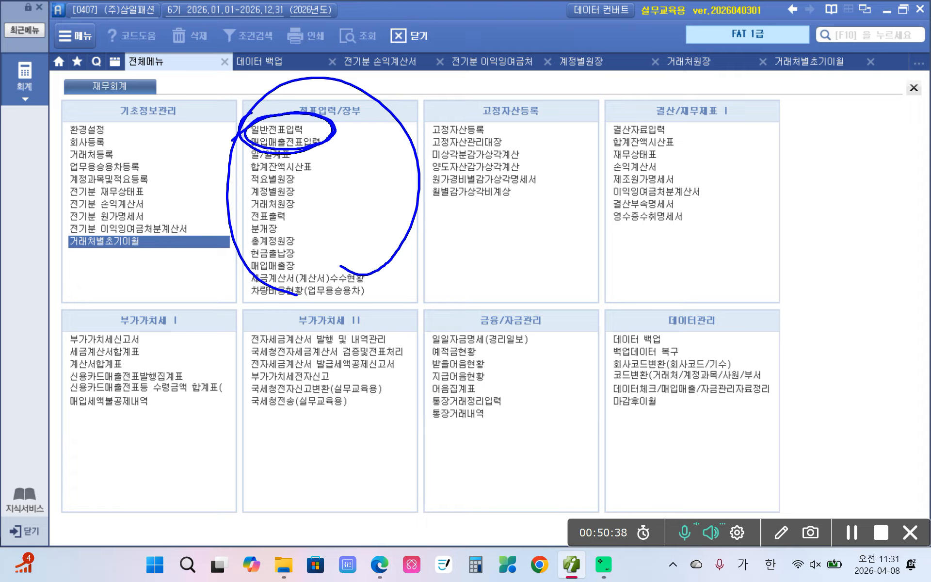